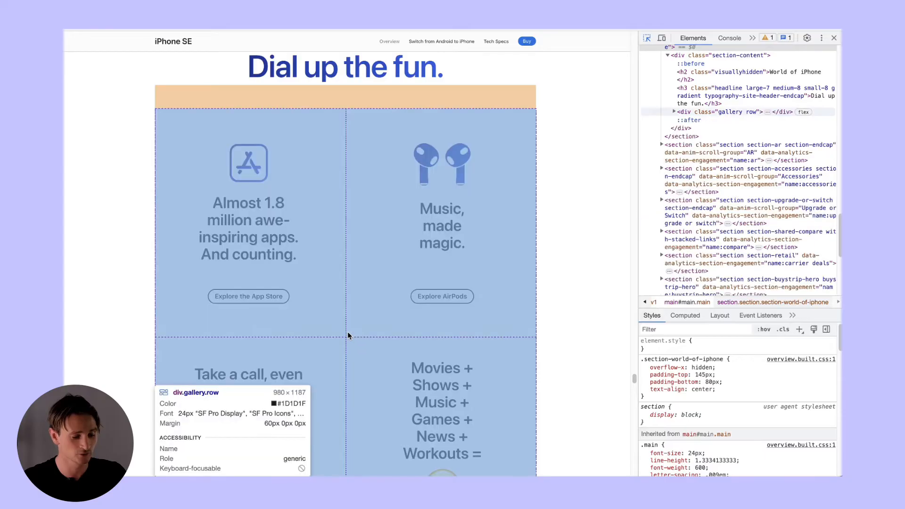
Inspect the App Store card's markup, expanding its gallery item, item container and content container down to the h4 heading's text
click(331, 296)
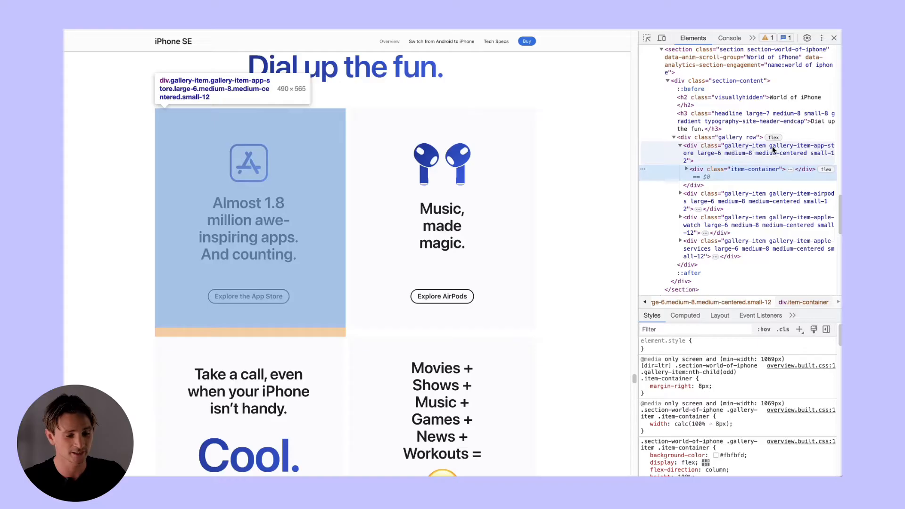
click(712, 154)
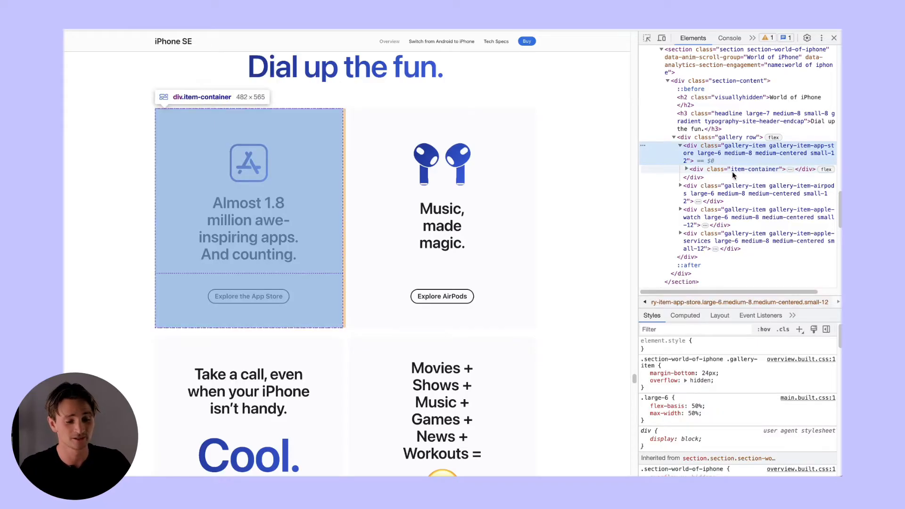
click(687, 168)
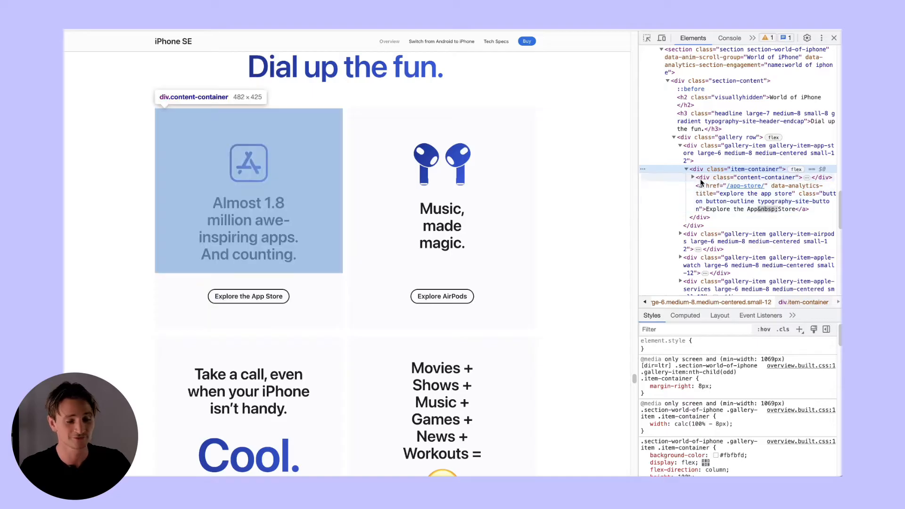
click(701, 181)
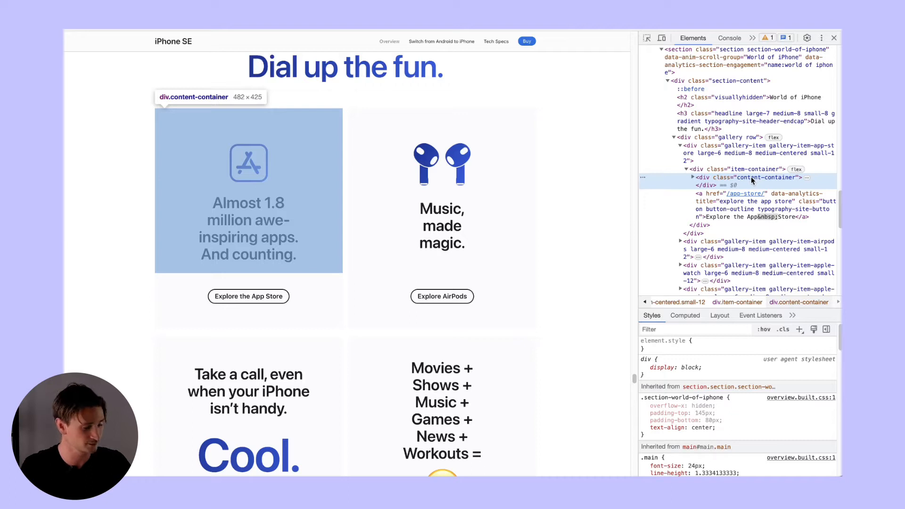
click(692, 177)
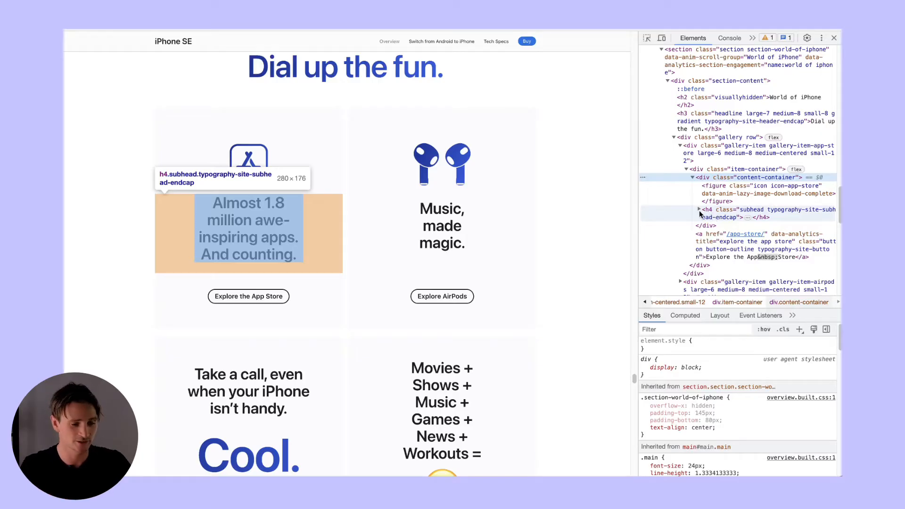
click(700, 209)
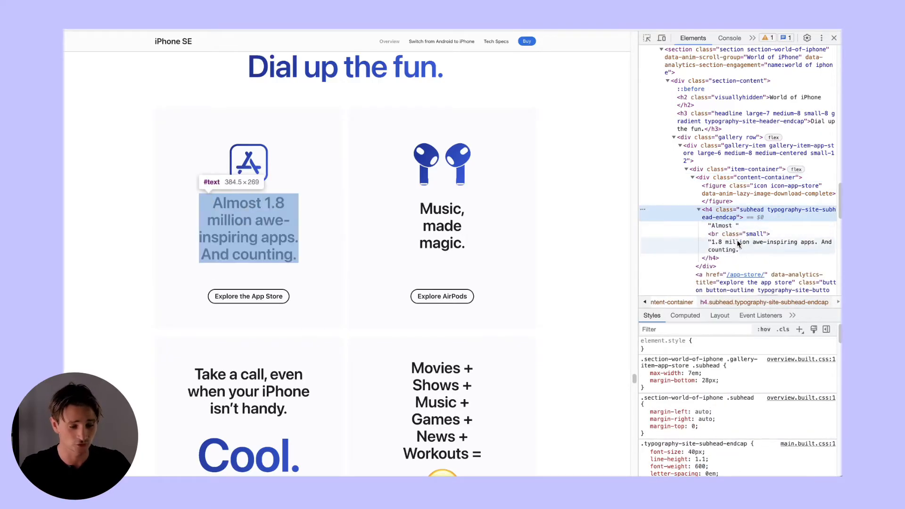
scroll(739, 244, down, 1)
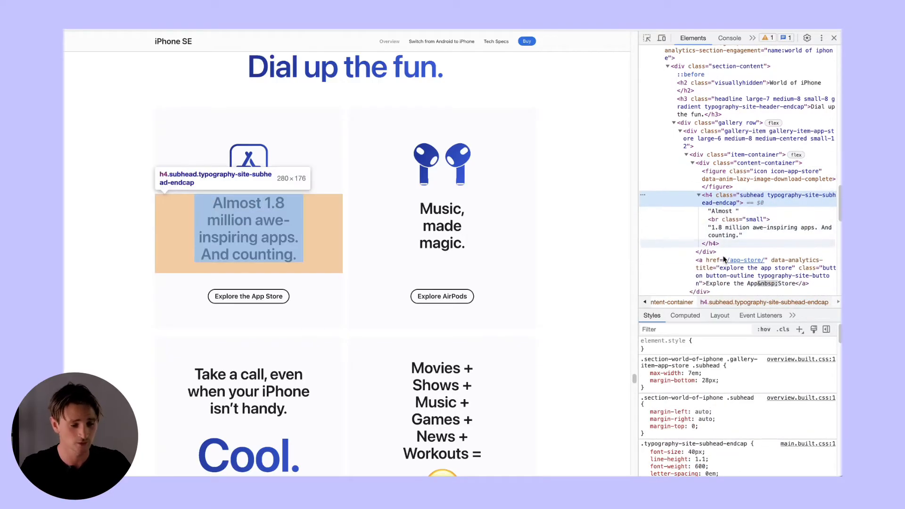
click(692, 163)
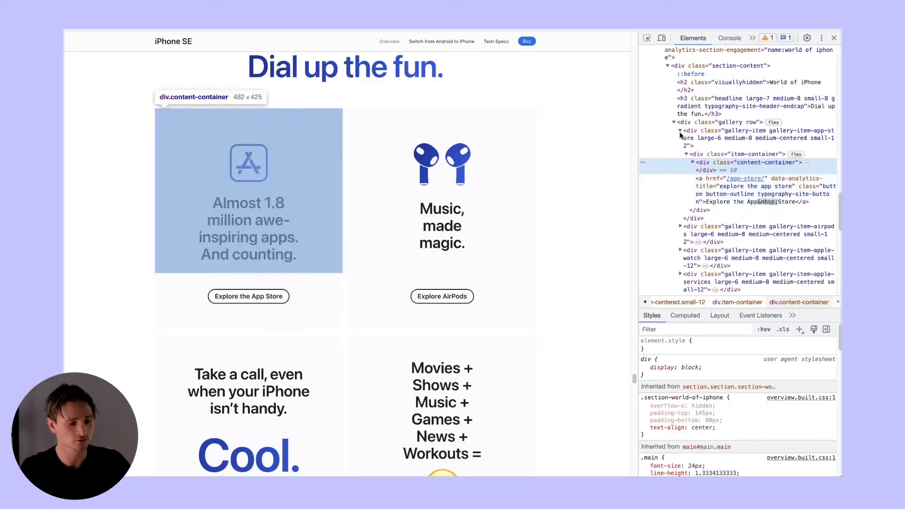
Inspect the "Almost 1.8 million awe-inspiring apps" heading on the page and review its CSS typography rules
click(647, 38)
click(243, 245)
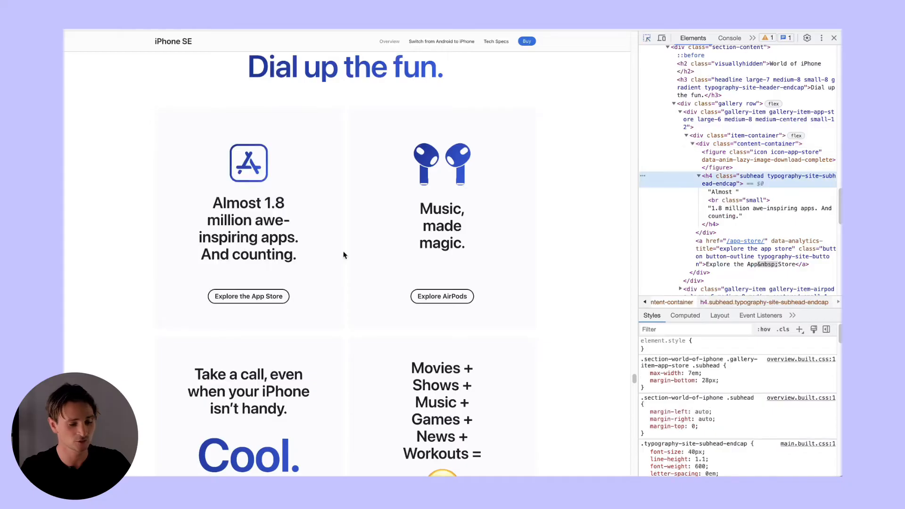
scroll(694, 407, down, 1)
scroll(694, 407, down, 1)
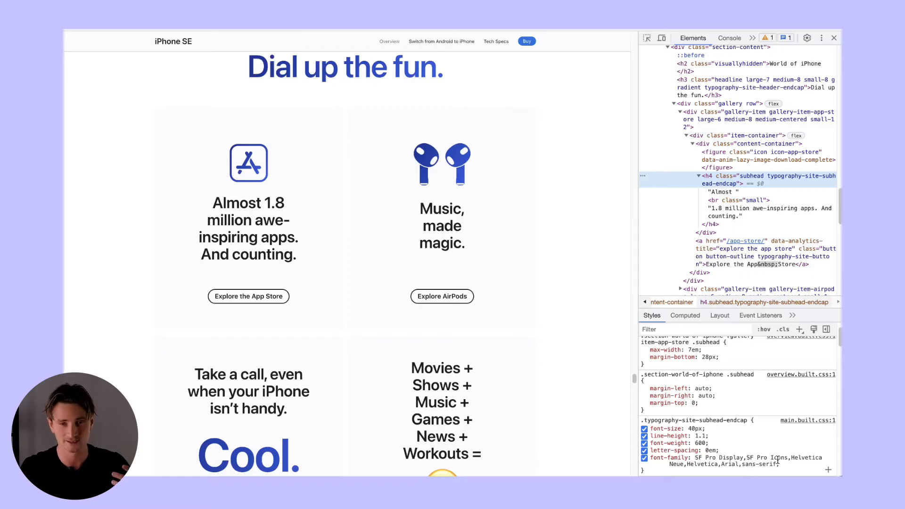
scroll(778, 460, up, 1)
scroll(777, 459, down, 5)
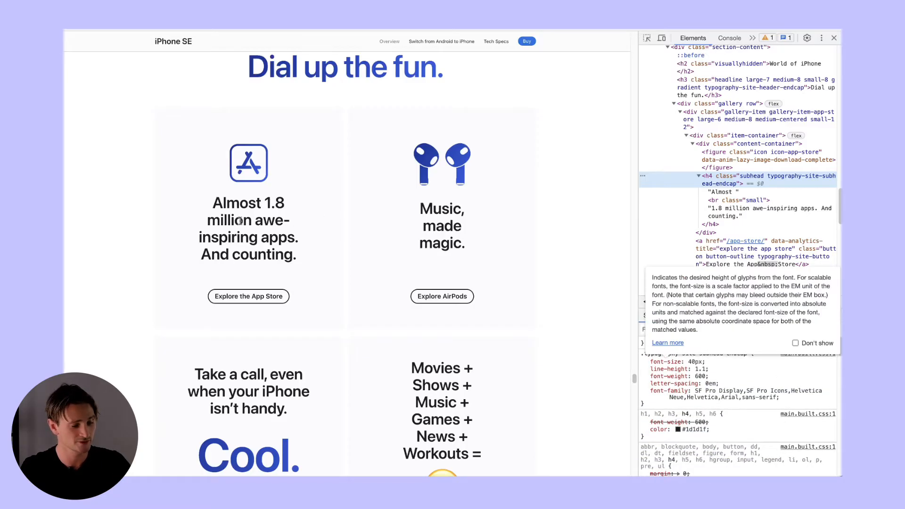
scroll(684, 398, up, 5)
Add an inline color declaration of pink to the App Store card's h4 heading
click(659, 348)
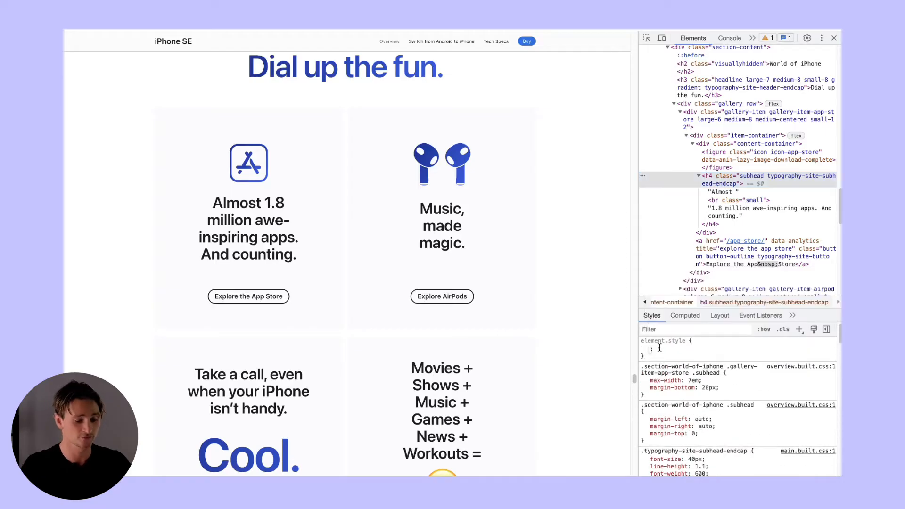
text(color)
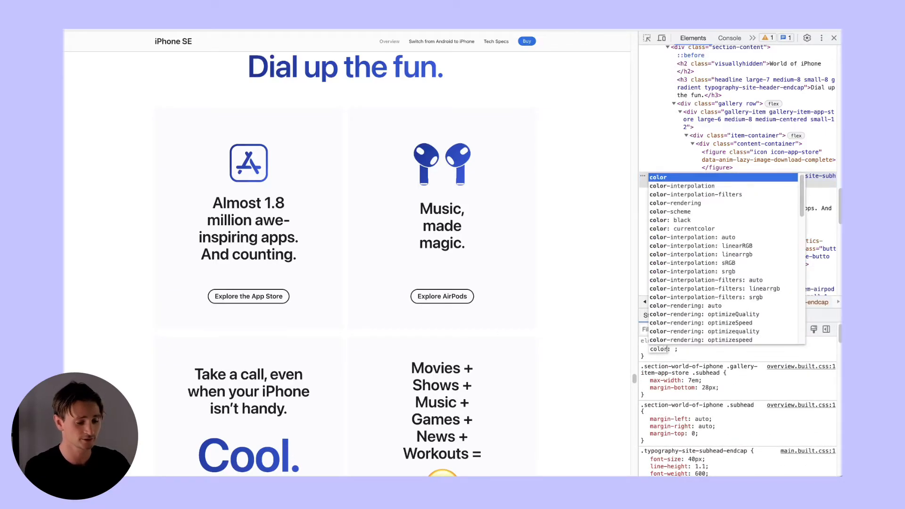
key(Tab)
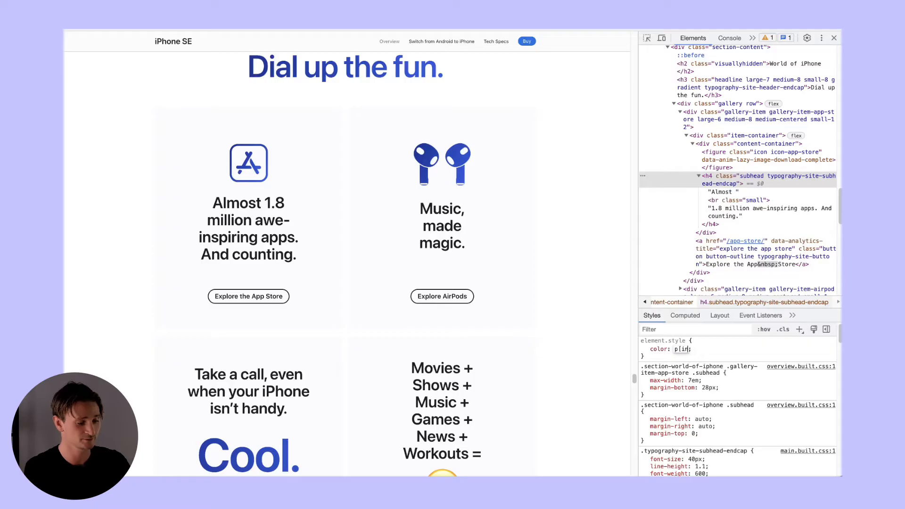
text(pink)
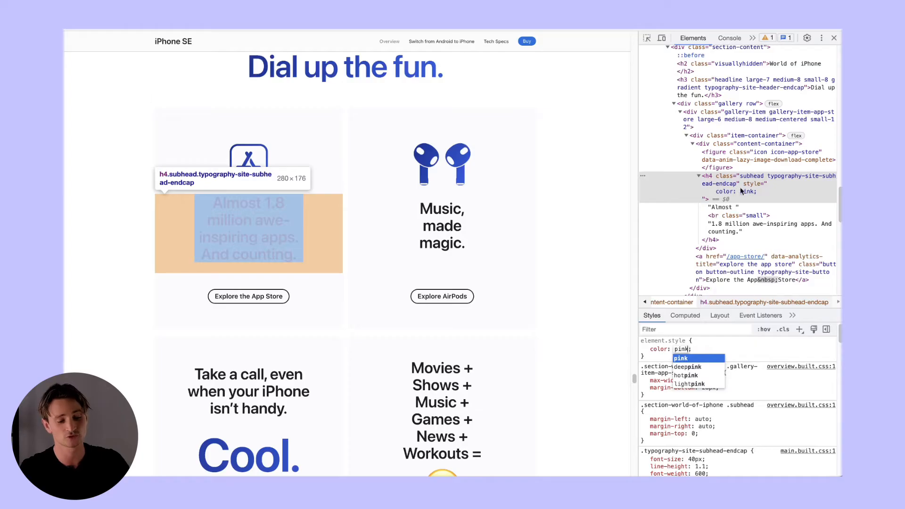
Create a new style rule for the h4 subhead selector and declare its color as red
click(799, 329)
click(705, 376)
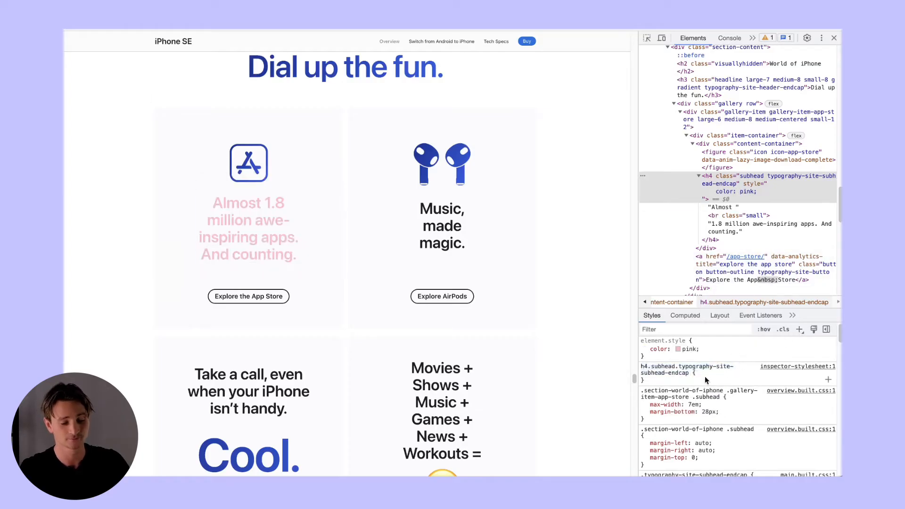
click(704, 377)
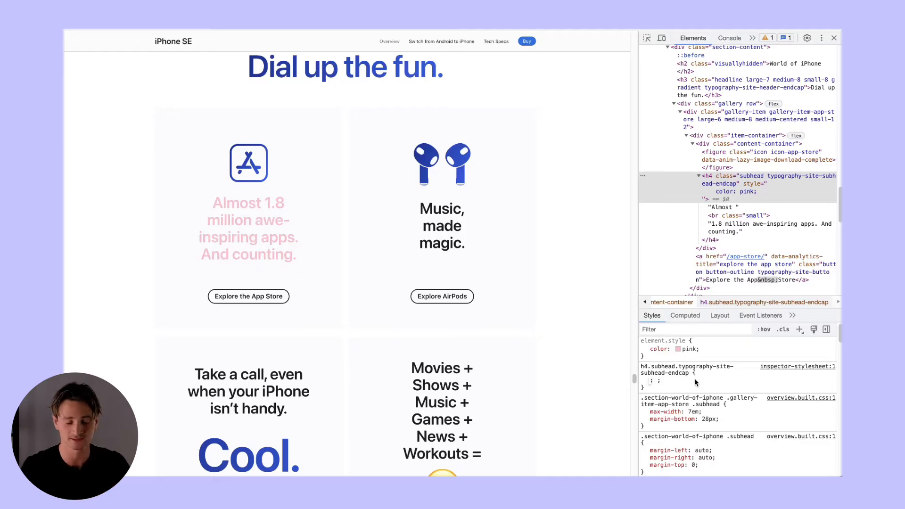
text(color:red)
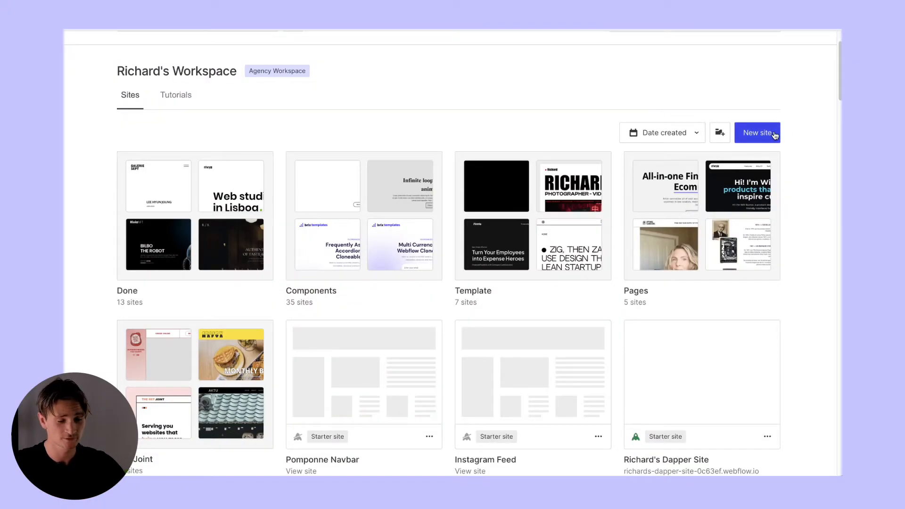
In Webflow, create a new site from the Blank Site preset and name it "Youtube 20 minutes"
click(777, 135)
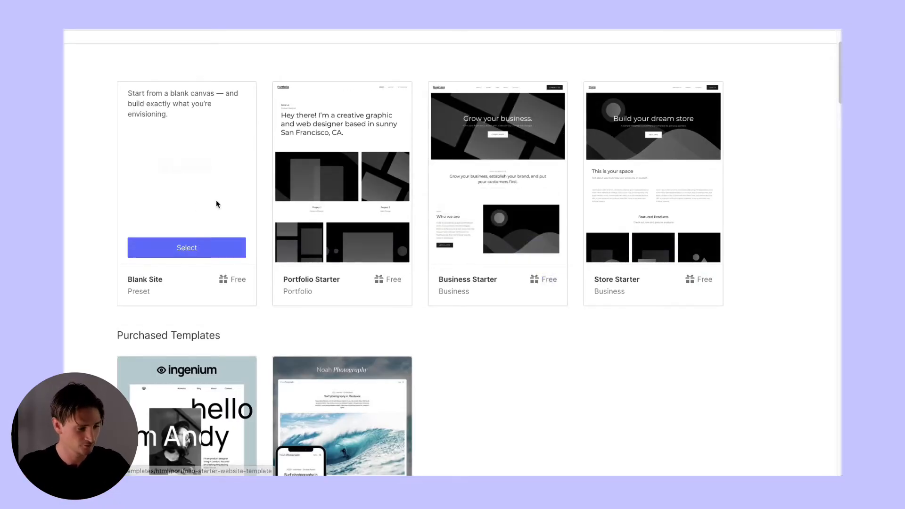
click(193, 241)
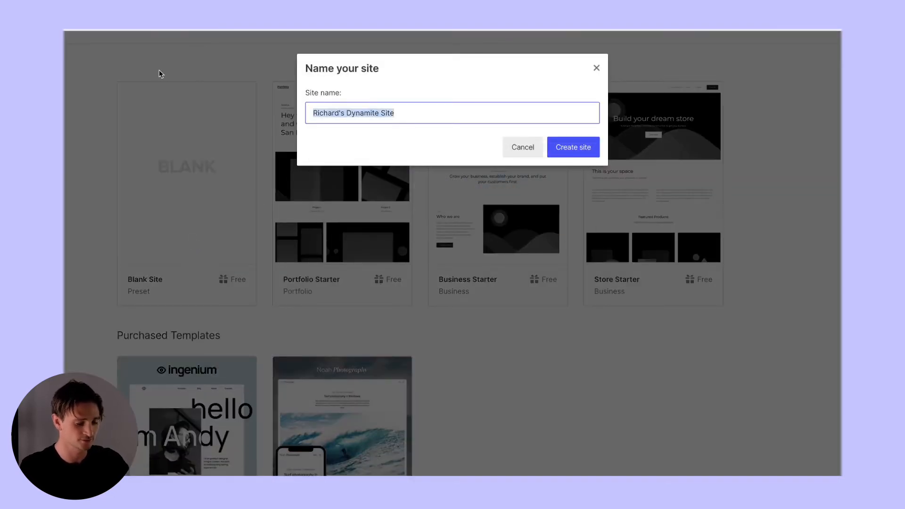
text(Youtube 20 min)
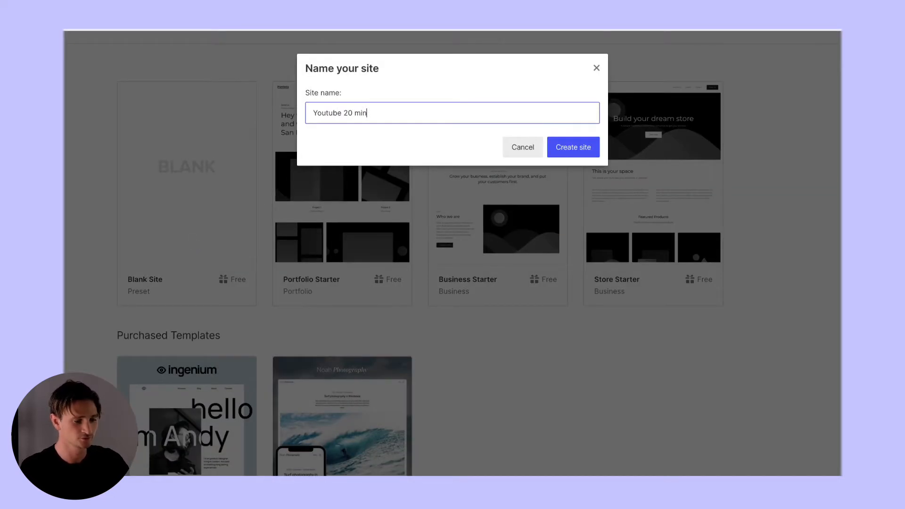
text(utes)
click(562, 149)
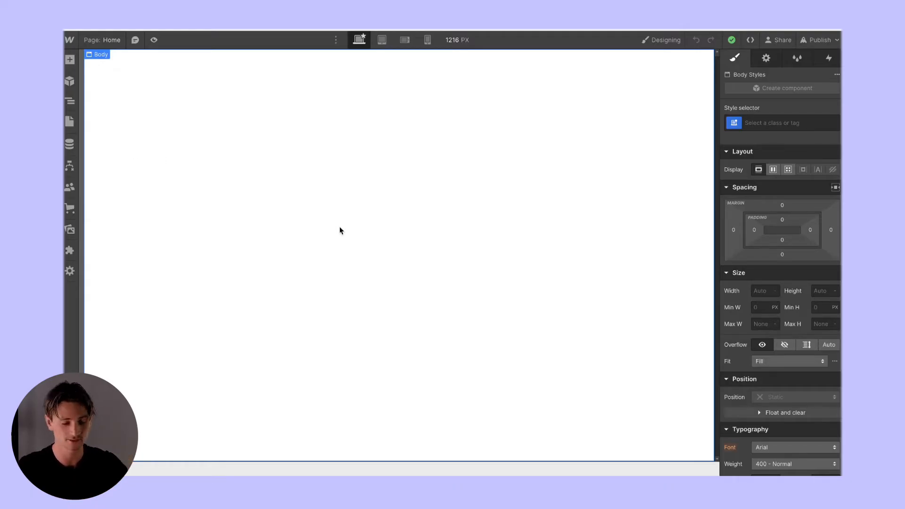
Set the Body typography font to Open Sans
scroll(782, 326, down, 2)
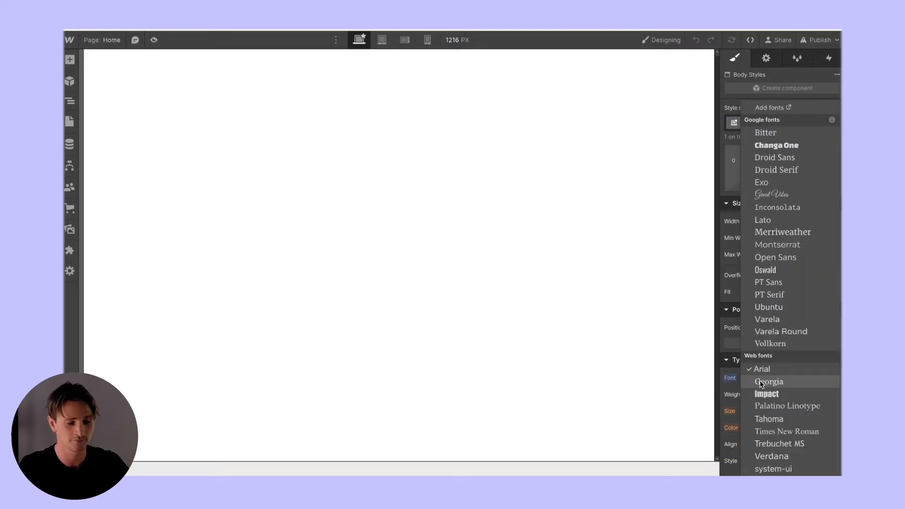
click(771, 258)
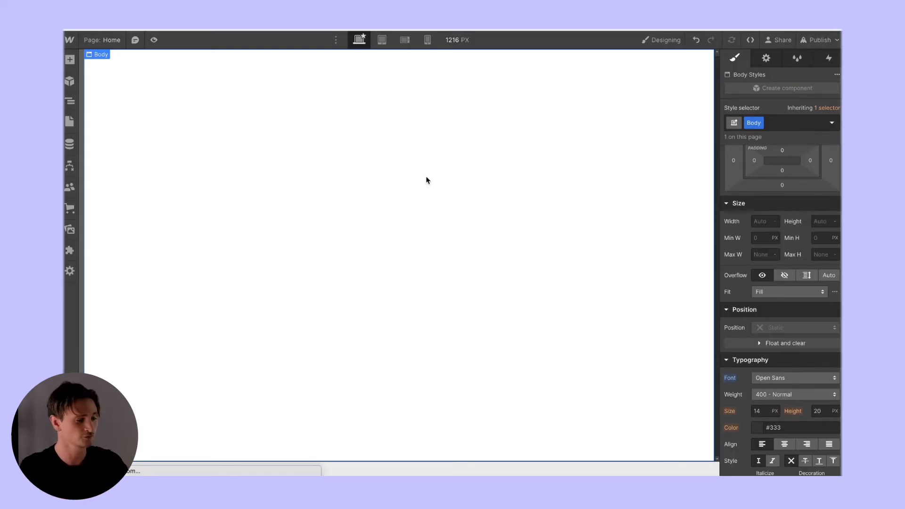
Add a Section to the page body and give it a new class named "Section Banner"
click(69, 59)
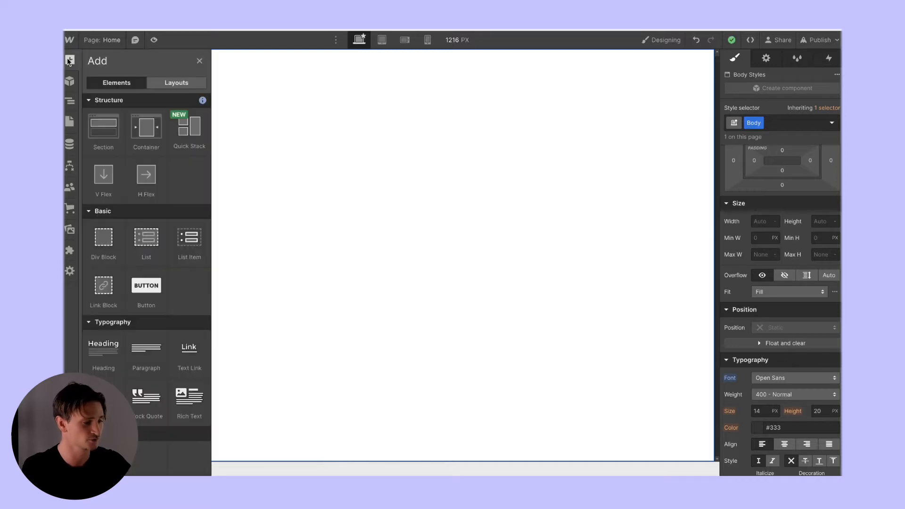
click(98, 141)
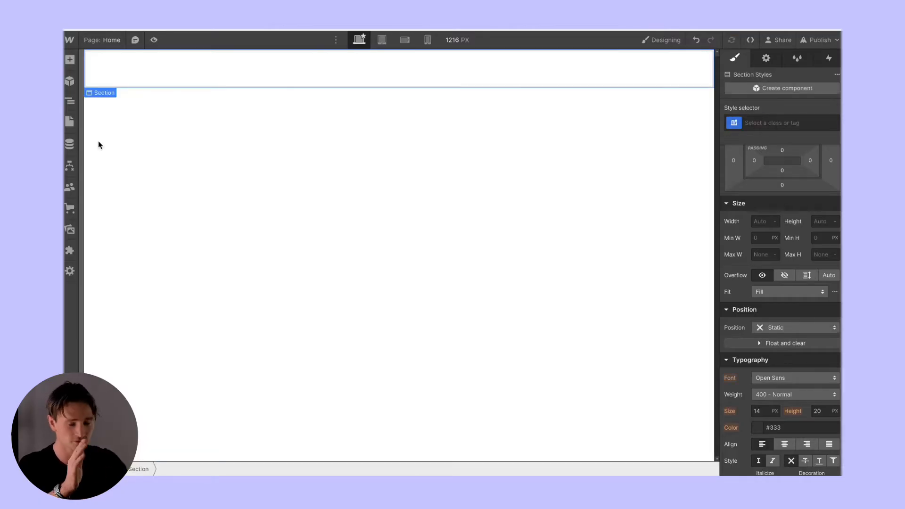
click(754, 120)
text(S)
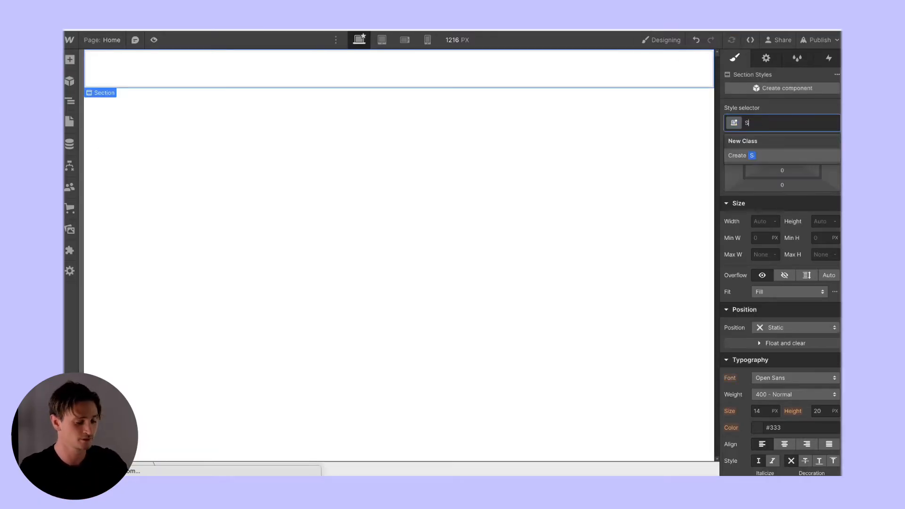
text(ection Banner)
key(Return)
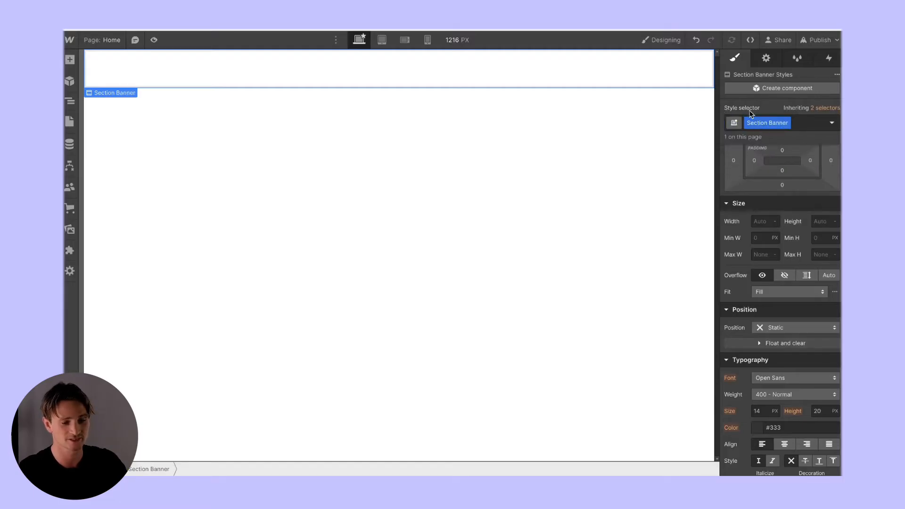
double_click(754, 124)
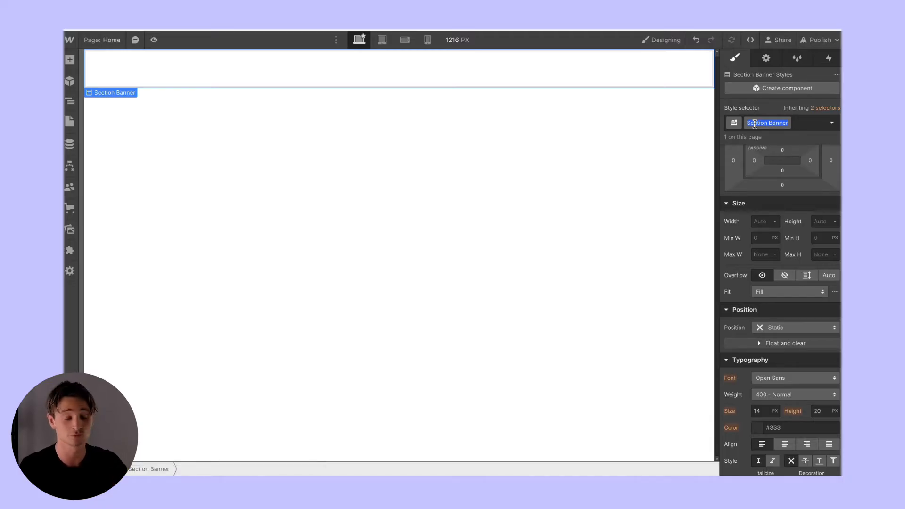
click(211, 87)
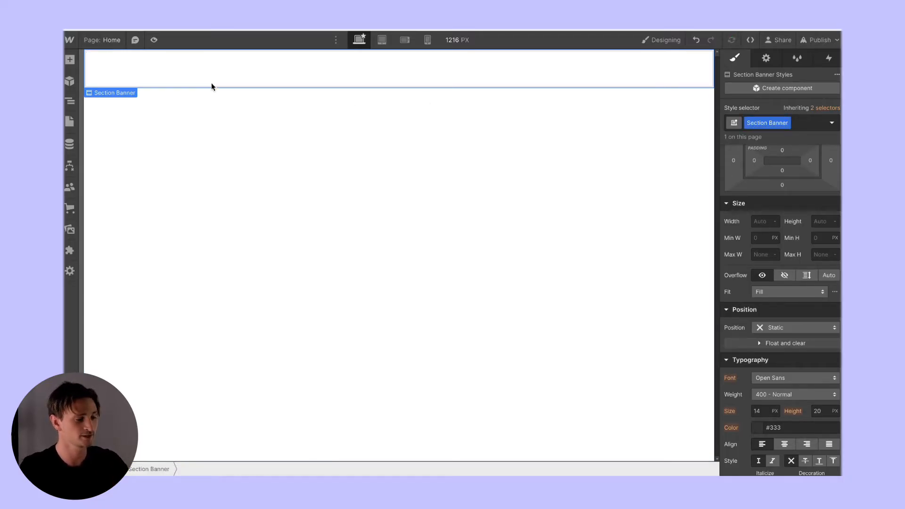
Add a Container inside the Section Banner and set its maximum width to 90%
click(70, 60)
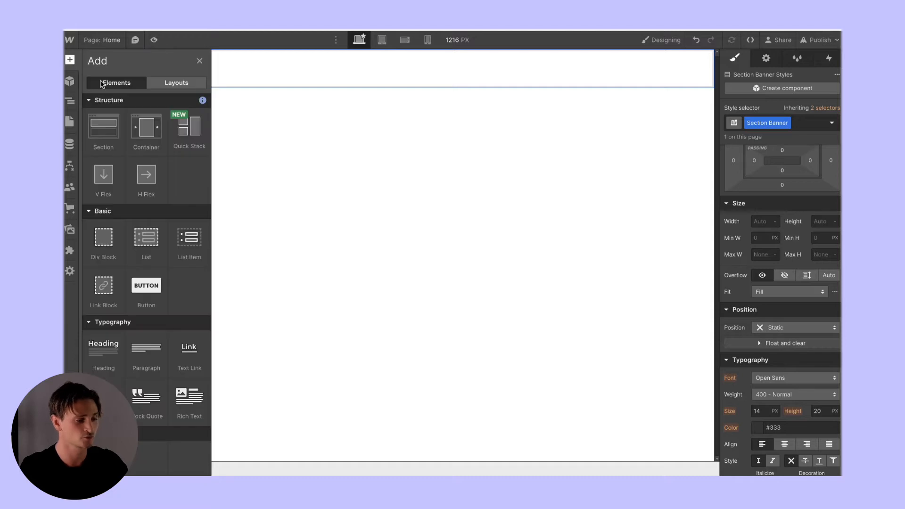
click(140, 131)
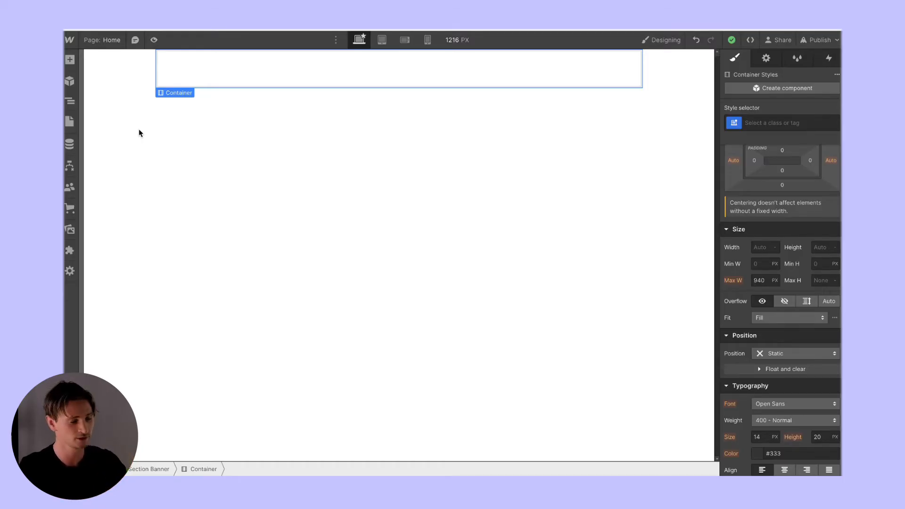
scroll(730, 227, up, 3)
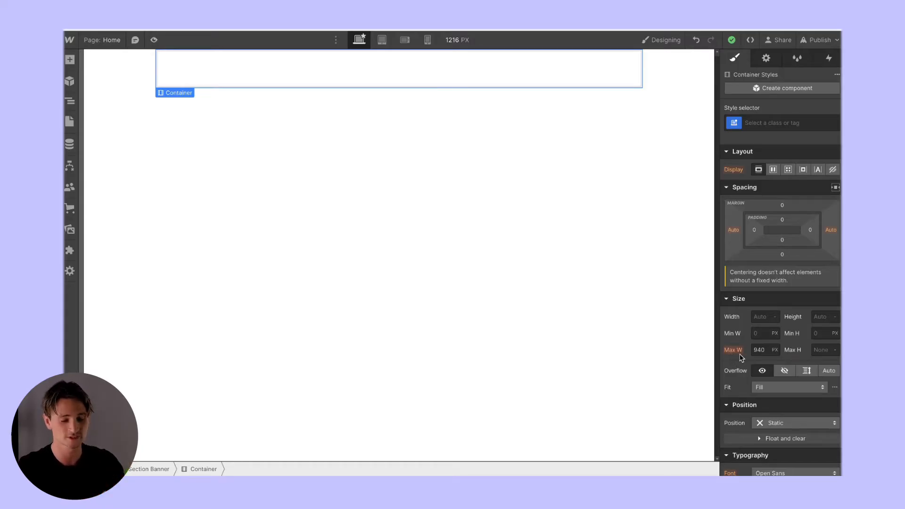
click(758, 353)
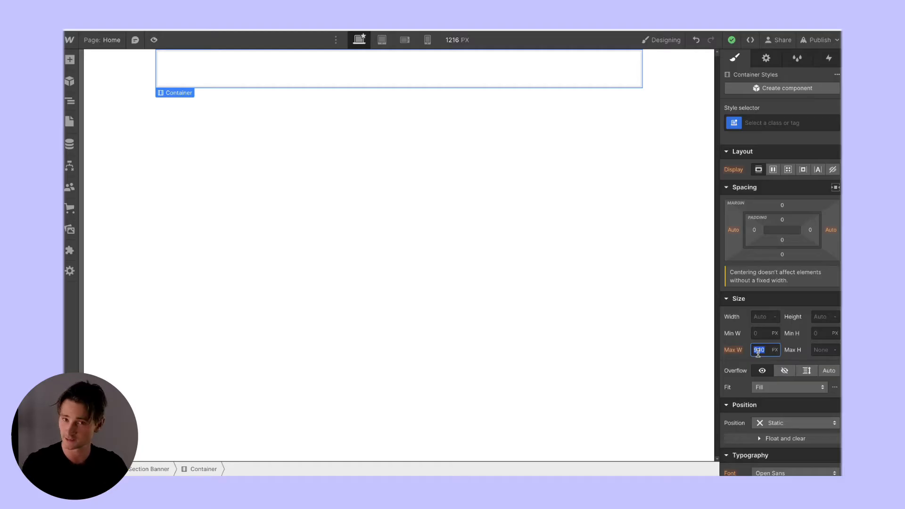
text(90%)
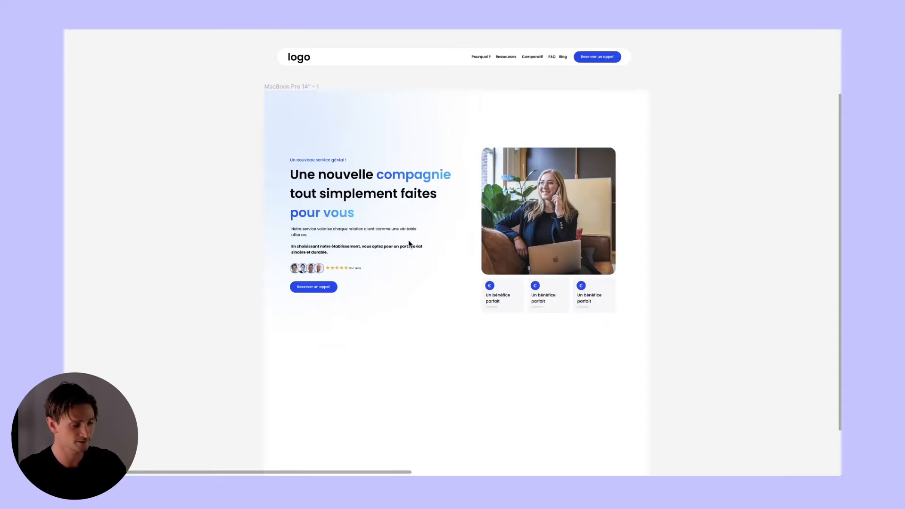
Switch to Webflow, add a Div Block inside the Container, and give it a new class named "Flex Box"
key(super+Tab)
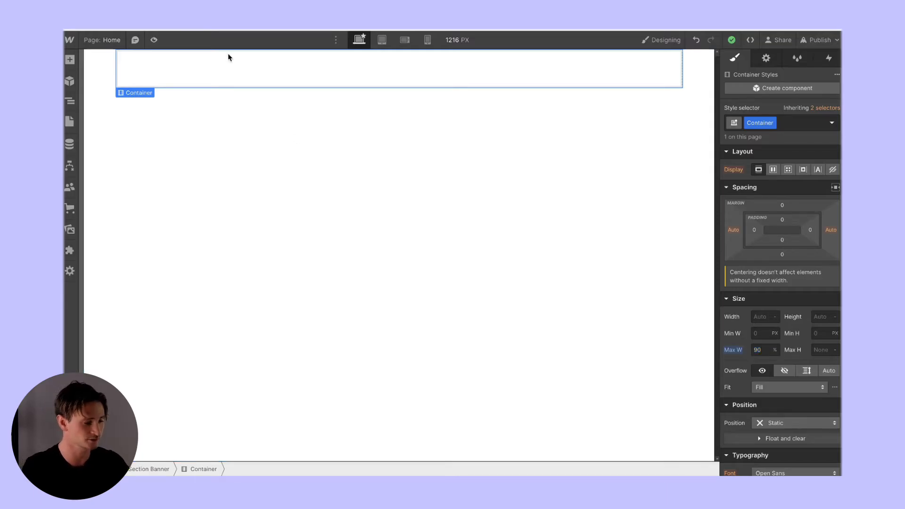
click(70, 59)
click(227, 76)
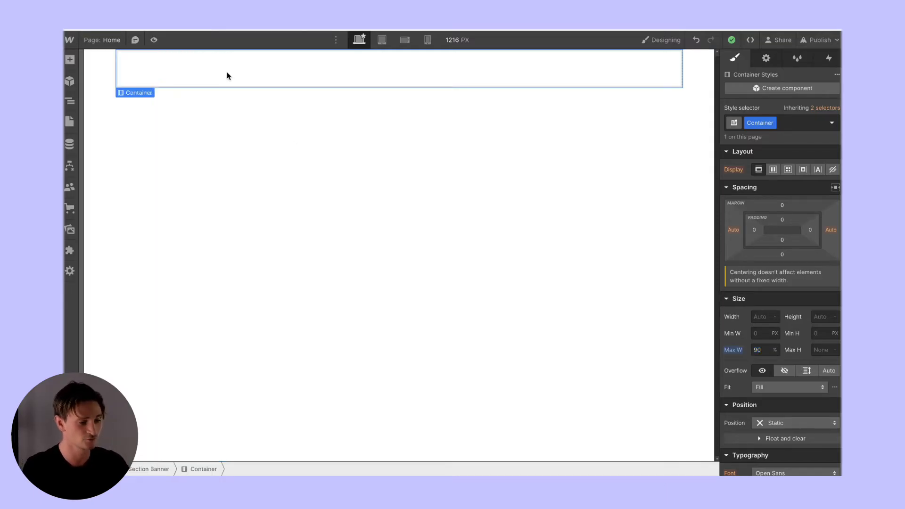
key(super+k)
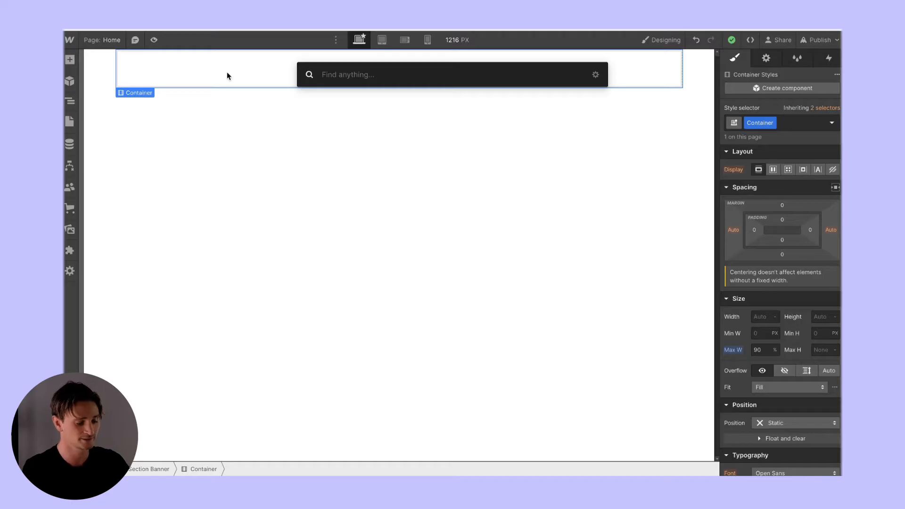
text(div)
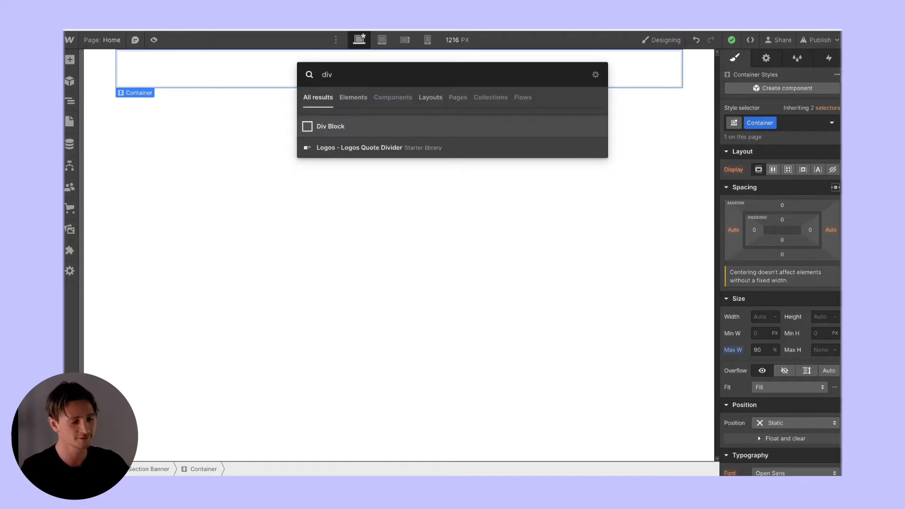
key(Return)
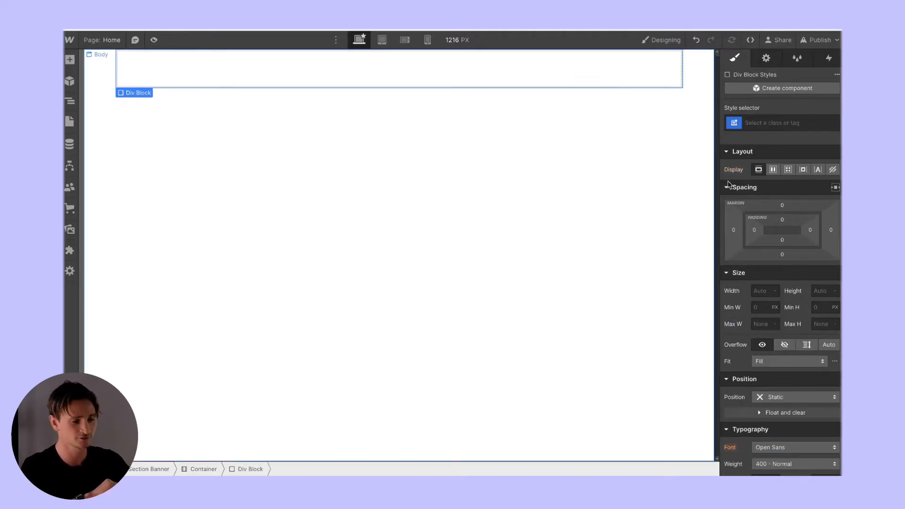
click(773, 122)
text(Flex)
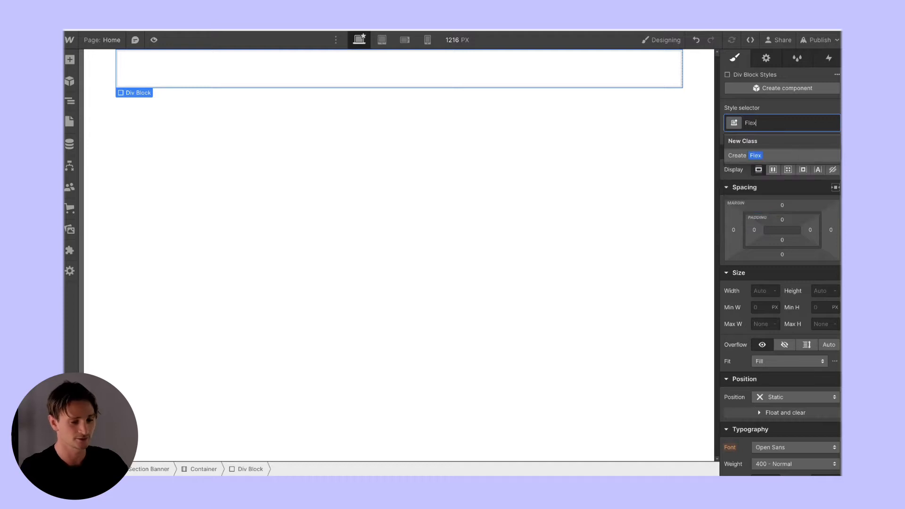
text( Box)
key(Return)
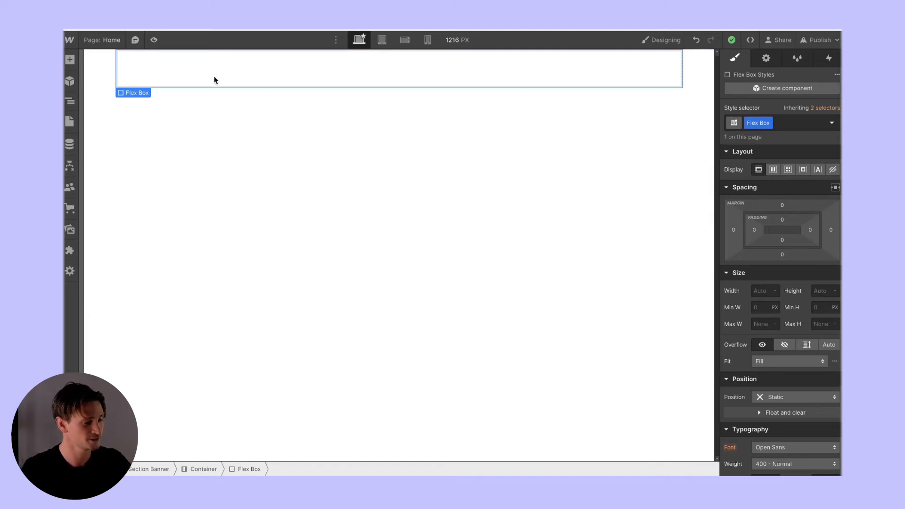
Add a Div Block inside the Flex Box and give it a new class named "Flex Left"
click(67, 98)
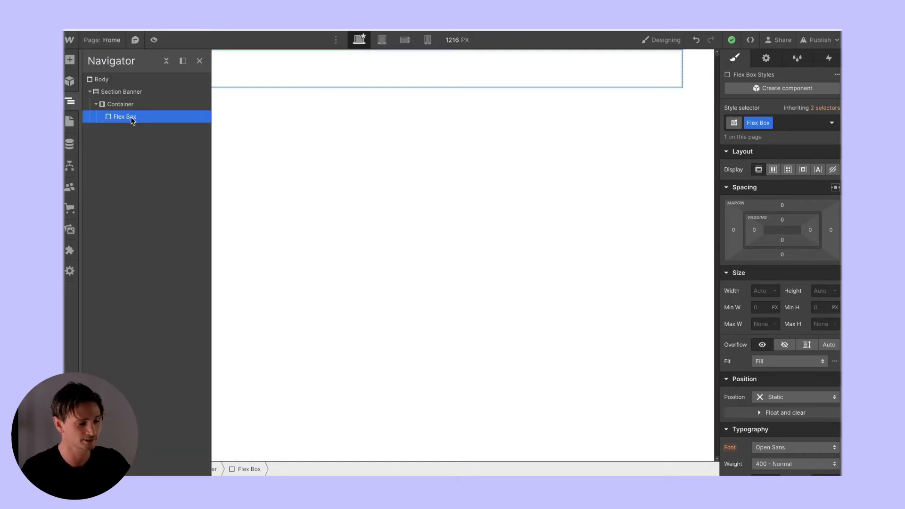
click(70, 60)
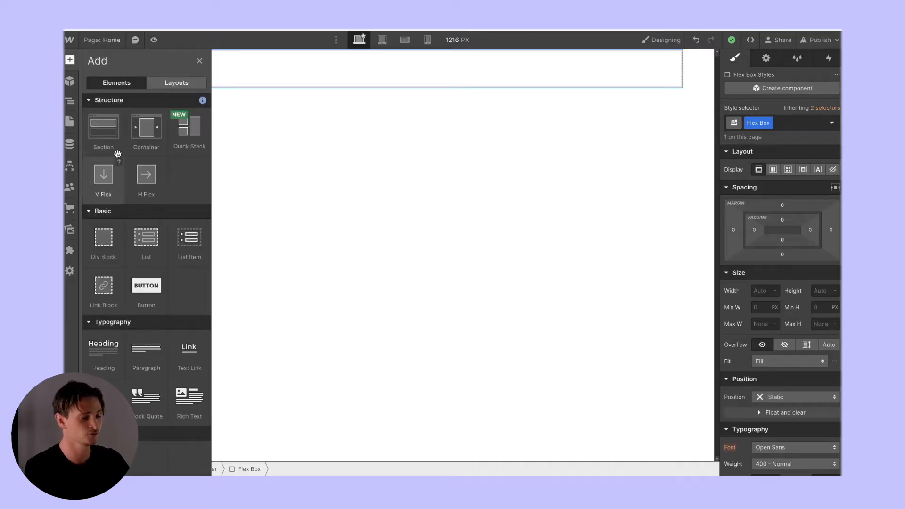
scroll(118, 189, down, 3)
scroll(117, 188, up, 3)
click(104, 238)
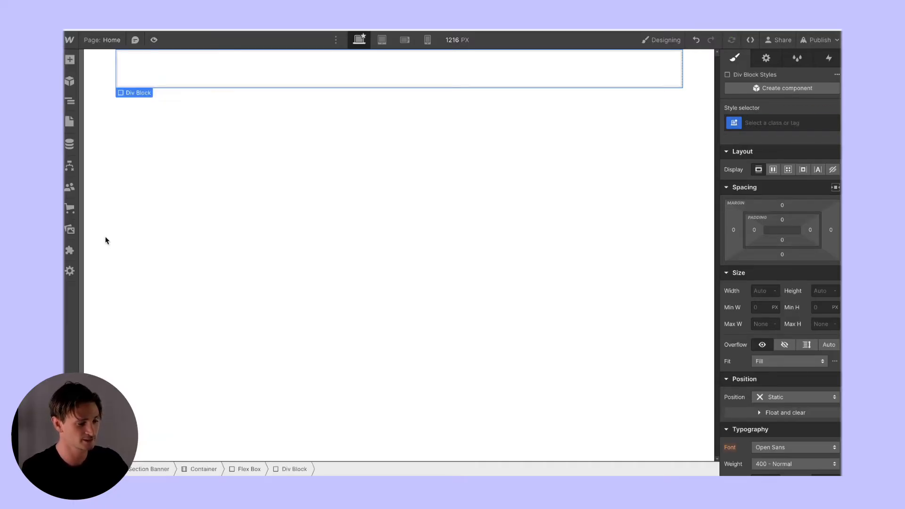
click(770, 123)
text(Flex Left)
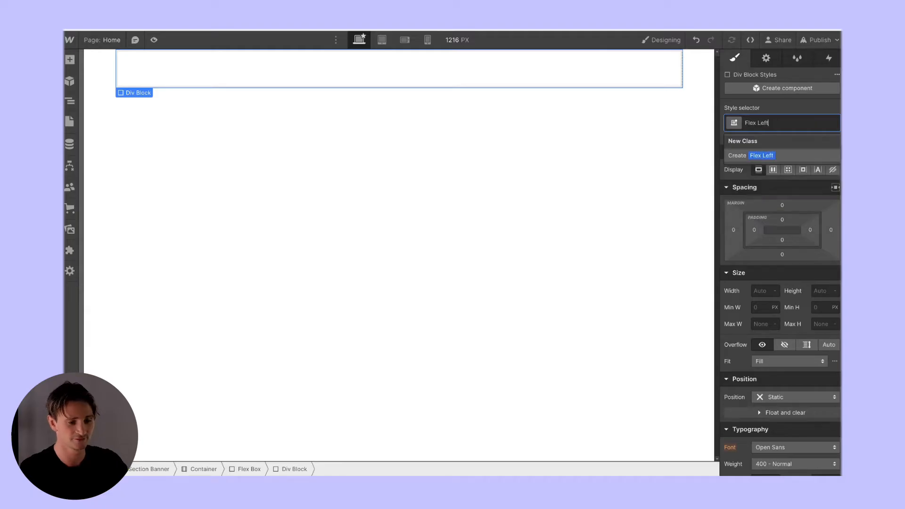
key(Return)
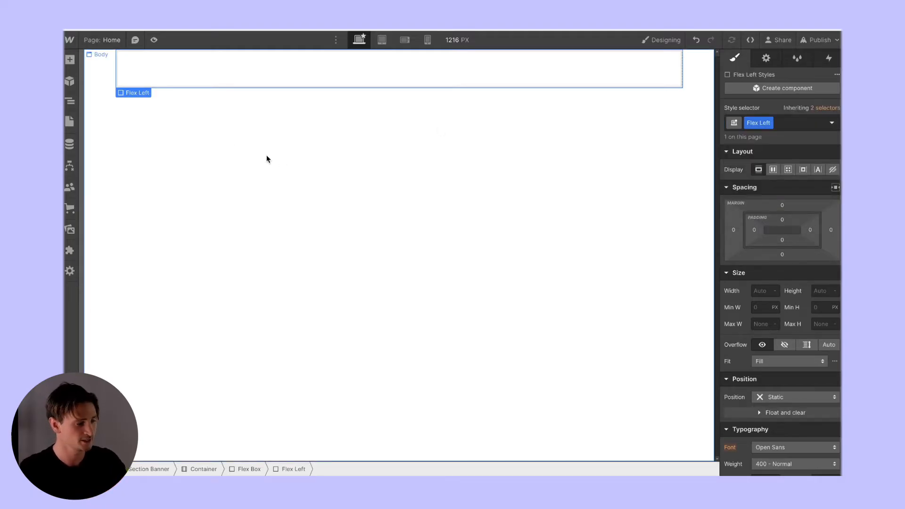
Add a second Div Block inside the Flex Box and give it a new class named "Flex Right"
click(70, 101)
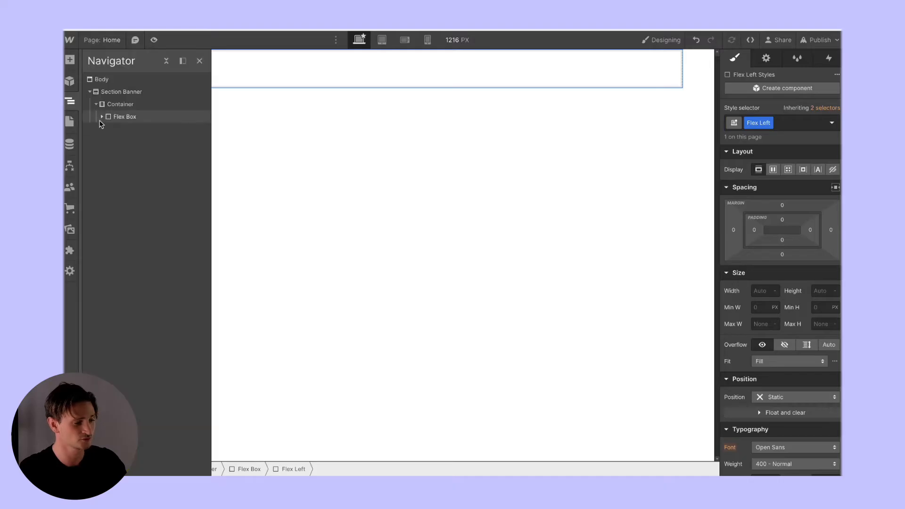
click(117, 119)
click(69, 59)
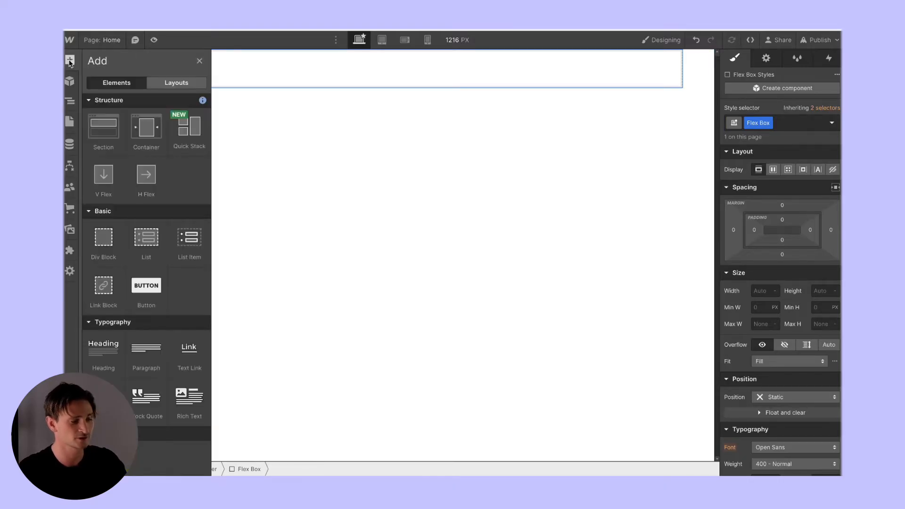
click(100, 249)
click(754, 123)
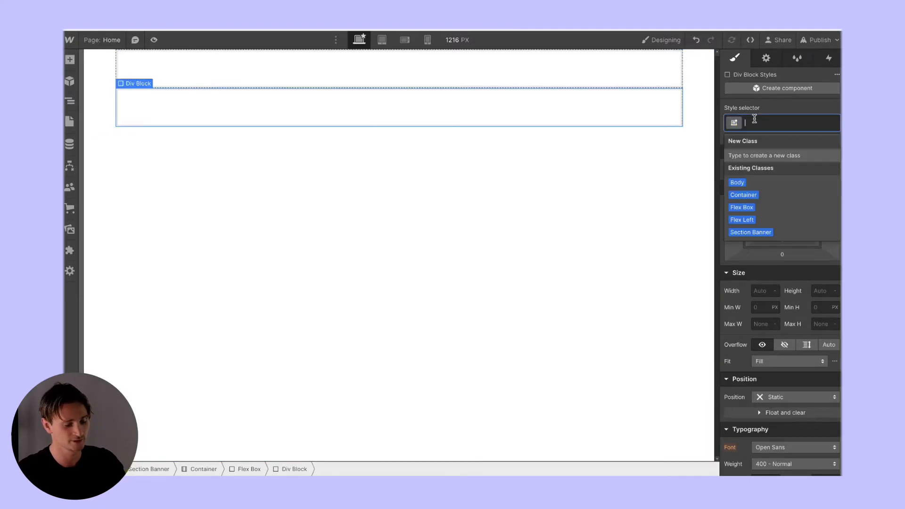
text(Flex Right)
key(Return)
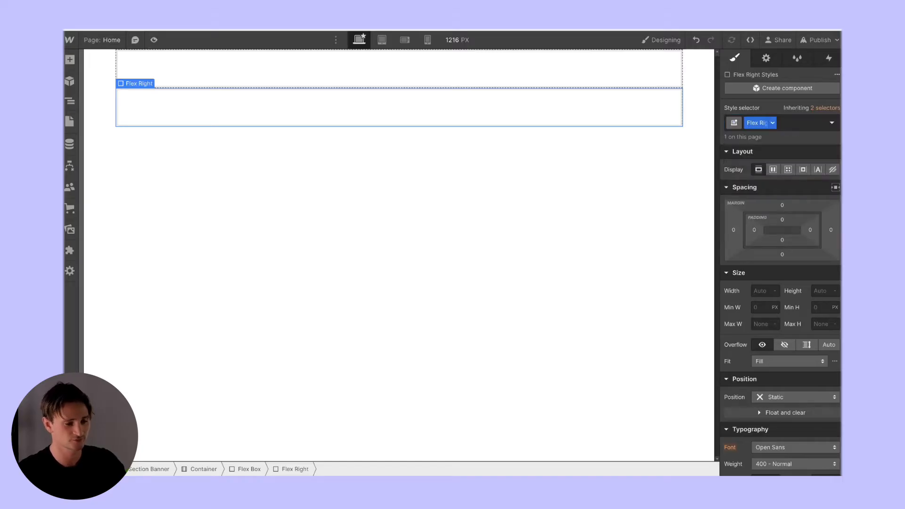
Give Flex Left a red #e00 background and Flex Right a black background to tell them apart
click(398, 69)
scroll(757, 320, down, 5)
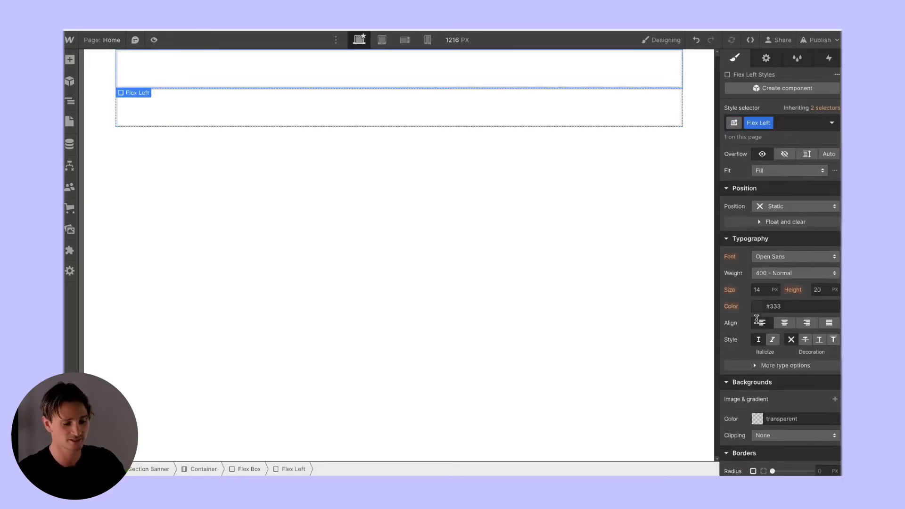
click(756, 390)
drag(754, 280, 837, 226)
click(403, 114)
click(758, 388)
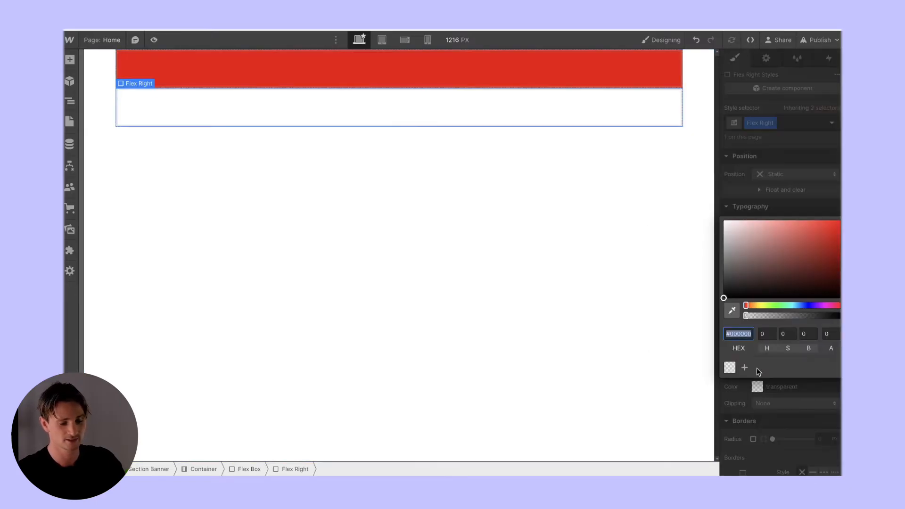
click(756, 368)
click(603, 184)
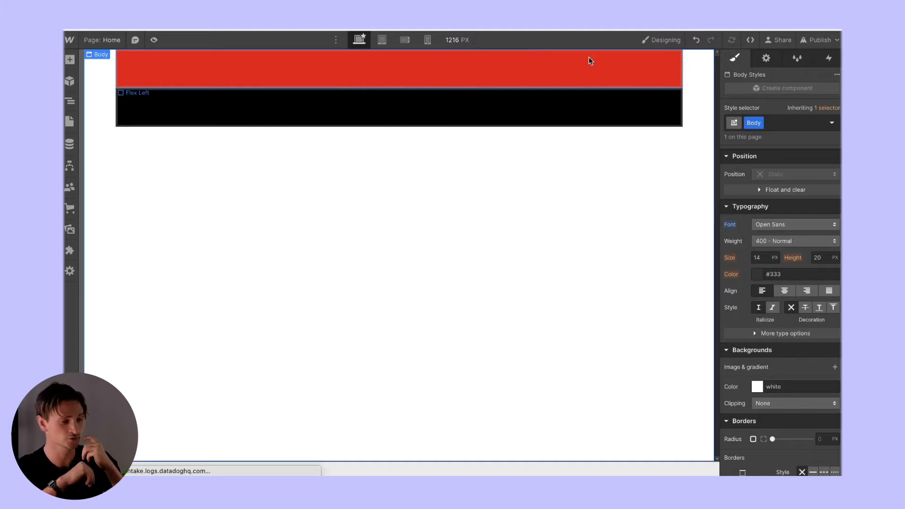
Set the Flex Box to a reversed horizontal flex layout with centered align and justify, trying the vertical direction first
click(592, 88)
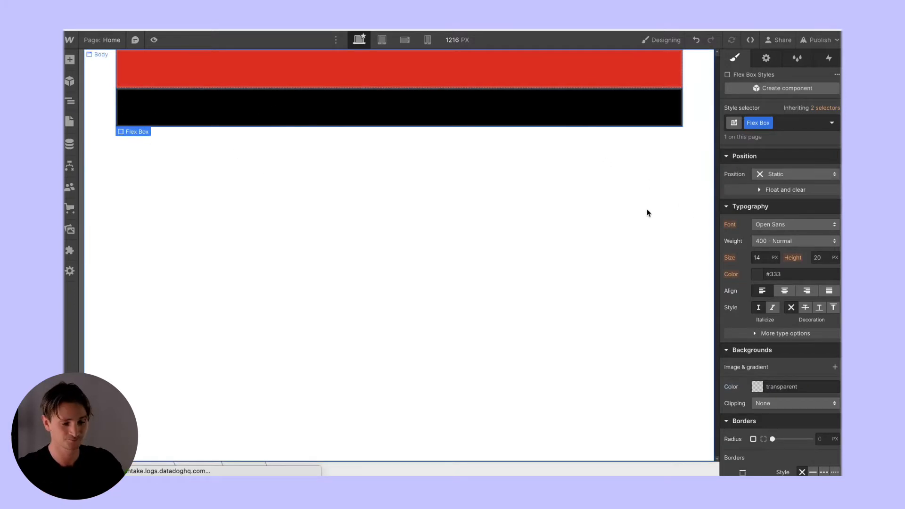
click(773, 169)
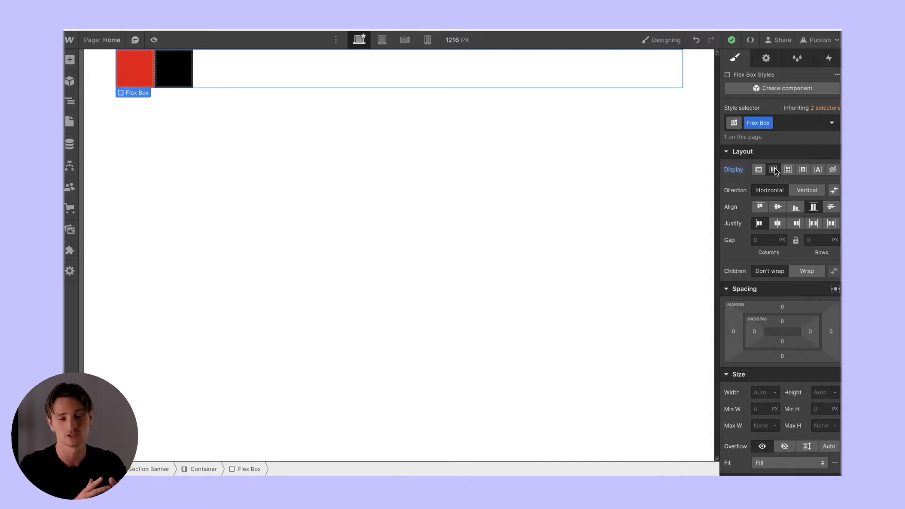
click(807, 190)
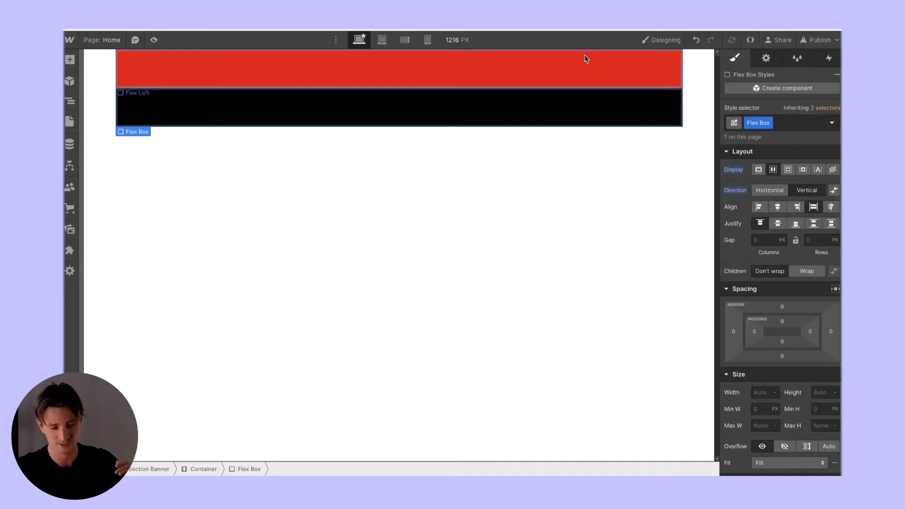
click(834, 191)
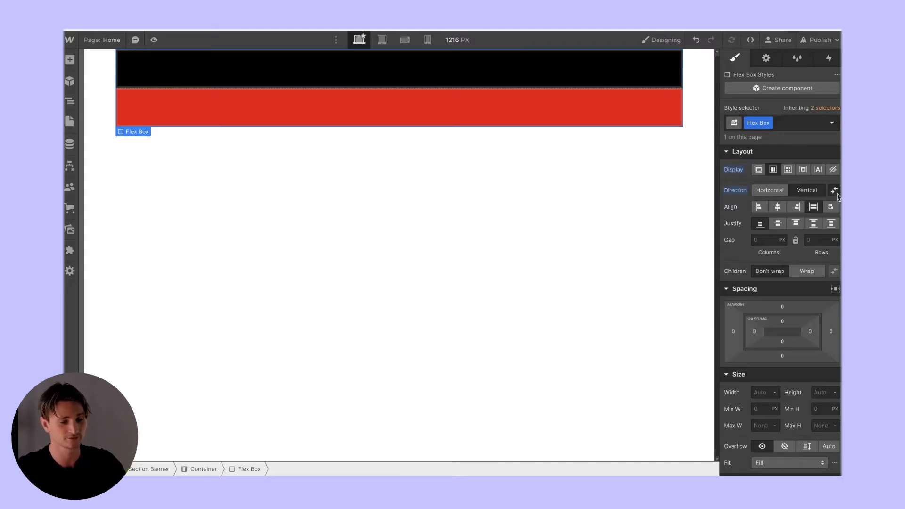
click(770, 190)
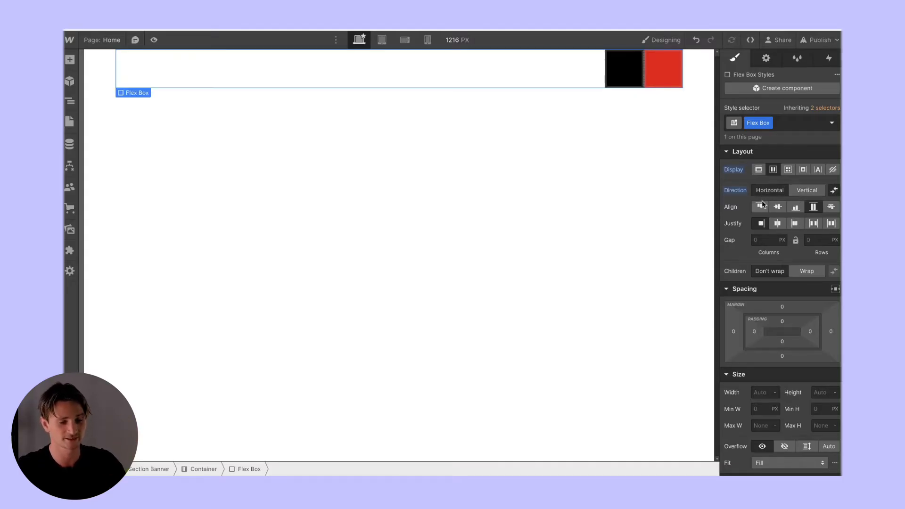
click(778, 223)
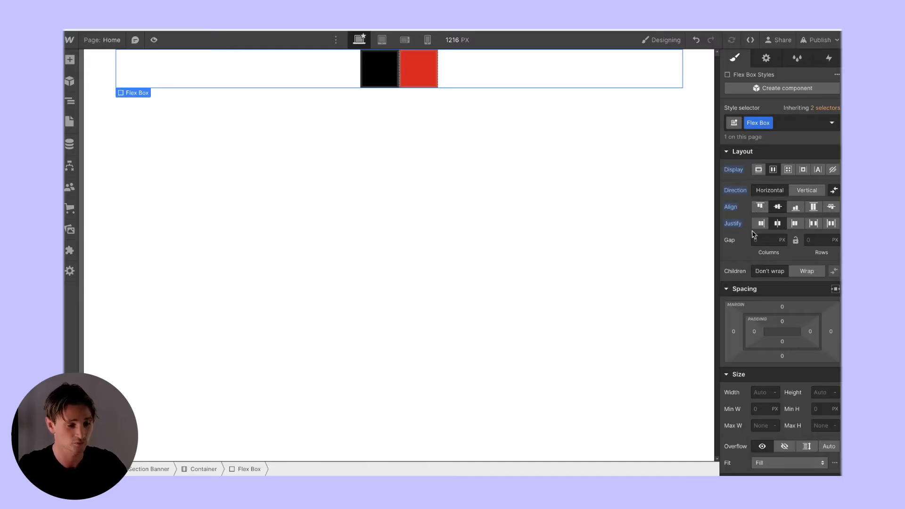
Reset the background colors of Flex Right and Flex Left
click(379, 70)
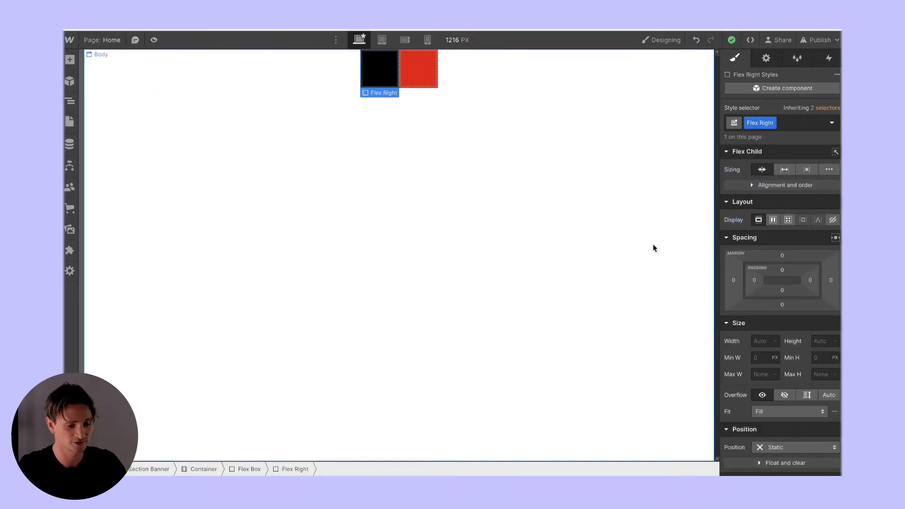
scroll(780, 306, down, 1)
scroll(780, 307, down, 5)
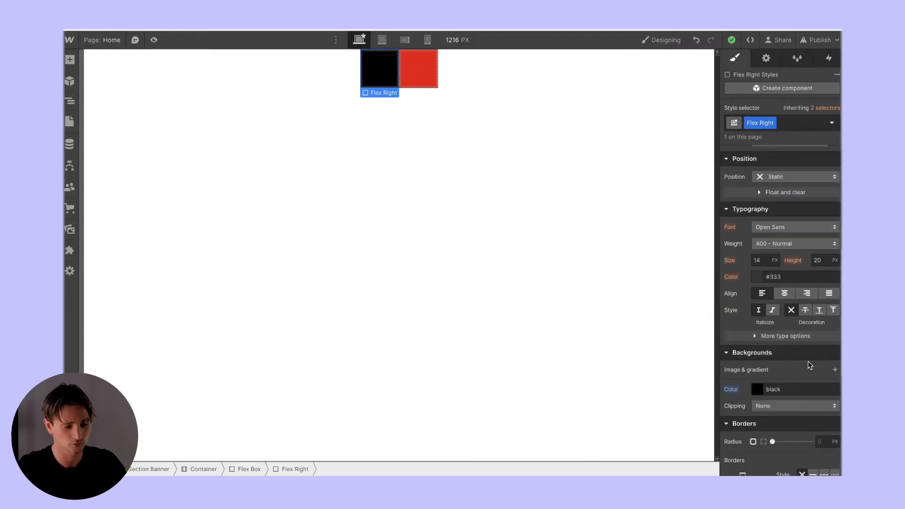
click(731, 390)
click(744, 404)
click(434, 69)
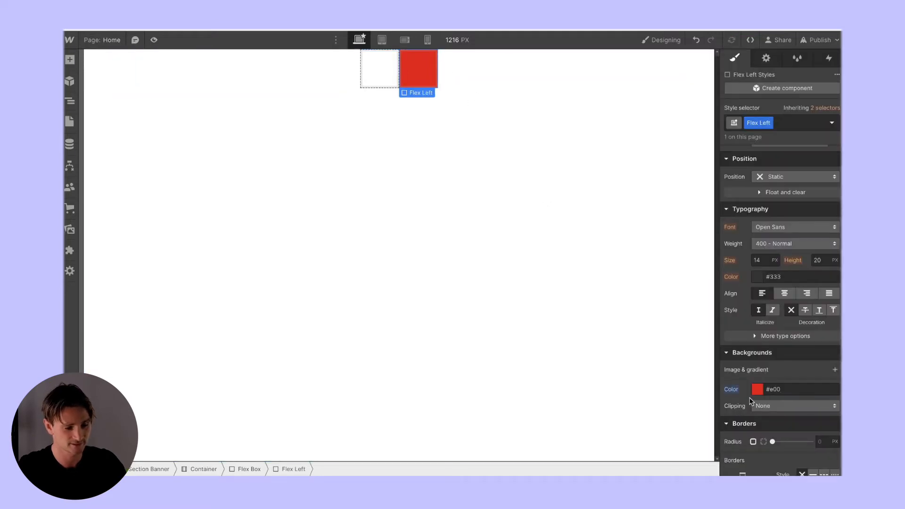
click(728, 389)
click(742, 404)
scroll(763, 302, up, 6)
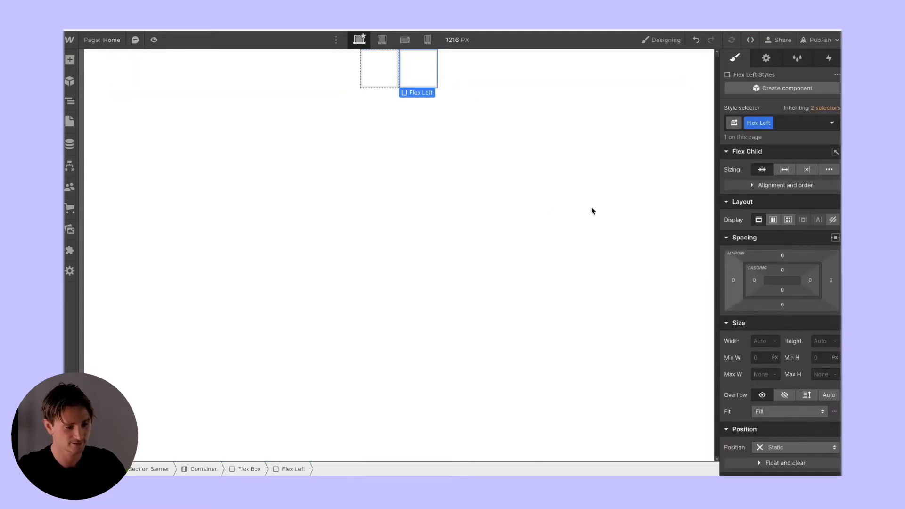
Turn off the reversed direction on the Flex Box so that Flex Left comes before Flex Right
click(336, 84)
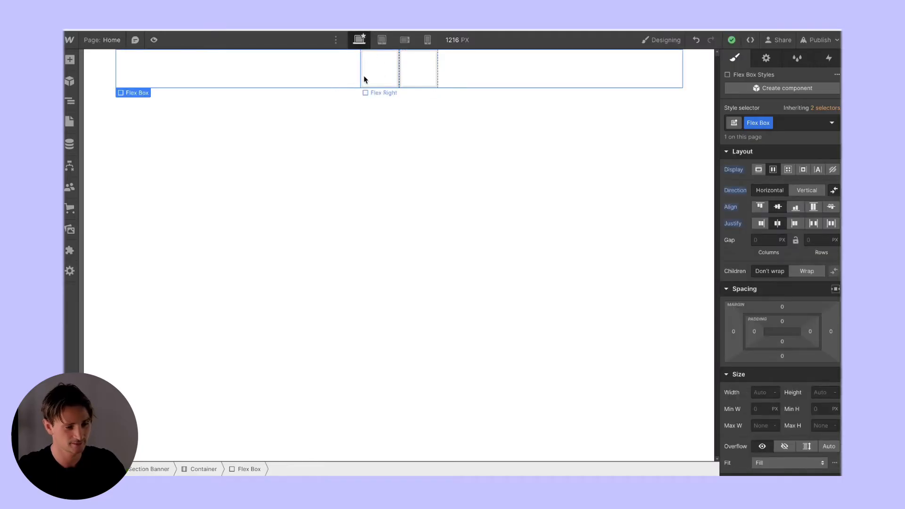
click(361, 75)
click(327, 74)
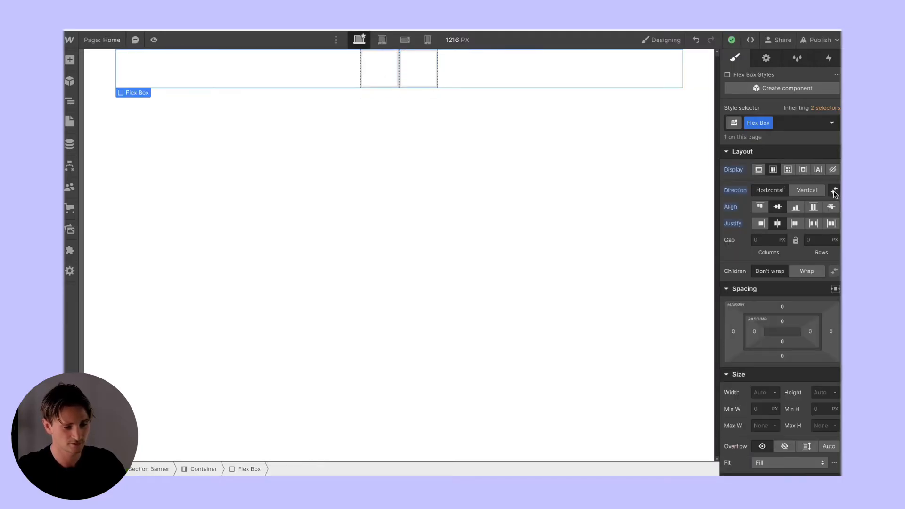
Set the width of Flex Left to 50%, then switch back to the page mockup
click(369, 69)
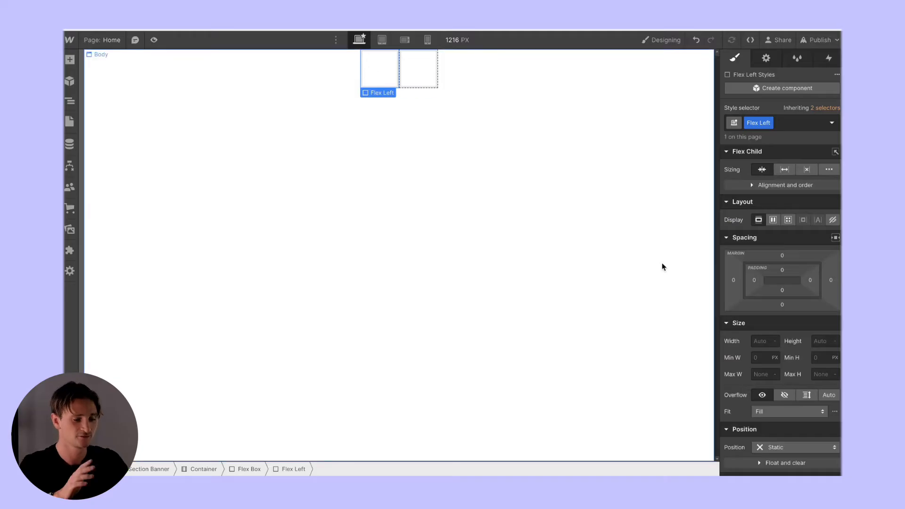
click(775, 341)
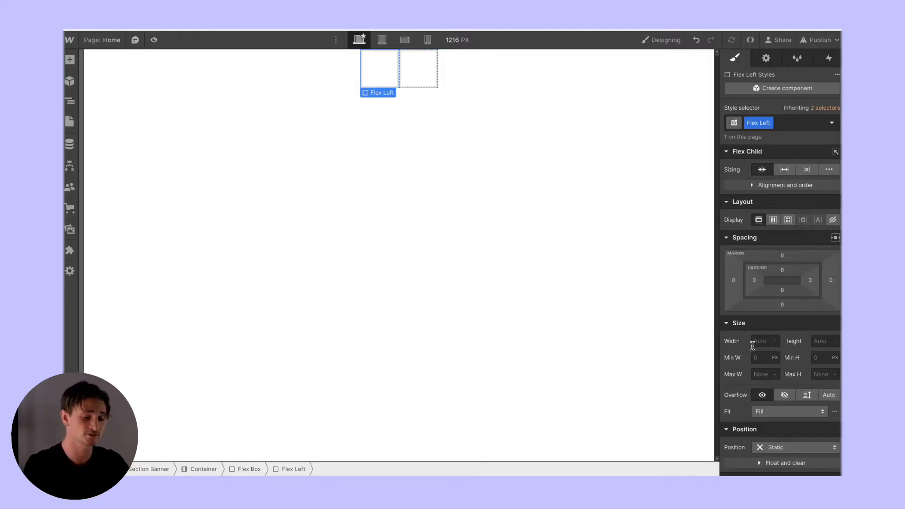
click(755, 345)
key(Return)
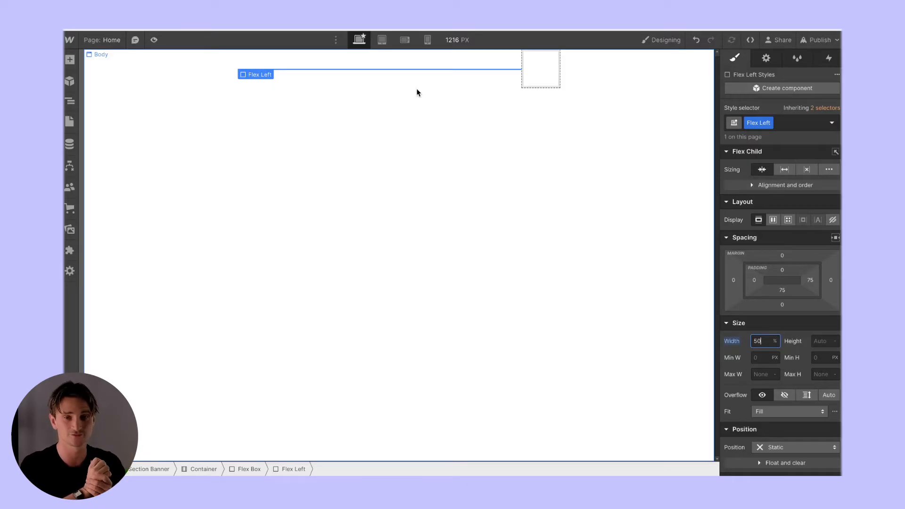
key(super+Tab)
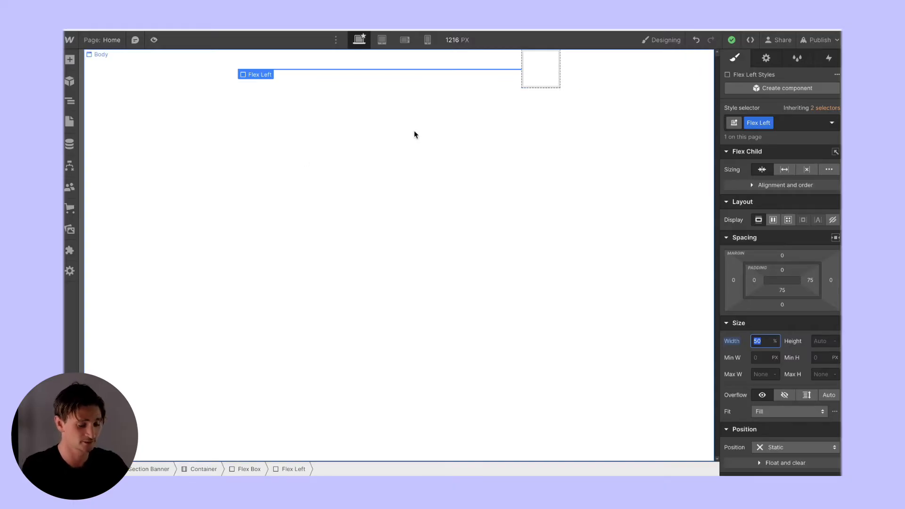
Add a Text Block inside Flex Left and fill it with the mockup's tagline "Un nouveau service génial !"
key(super+e)
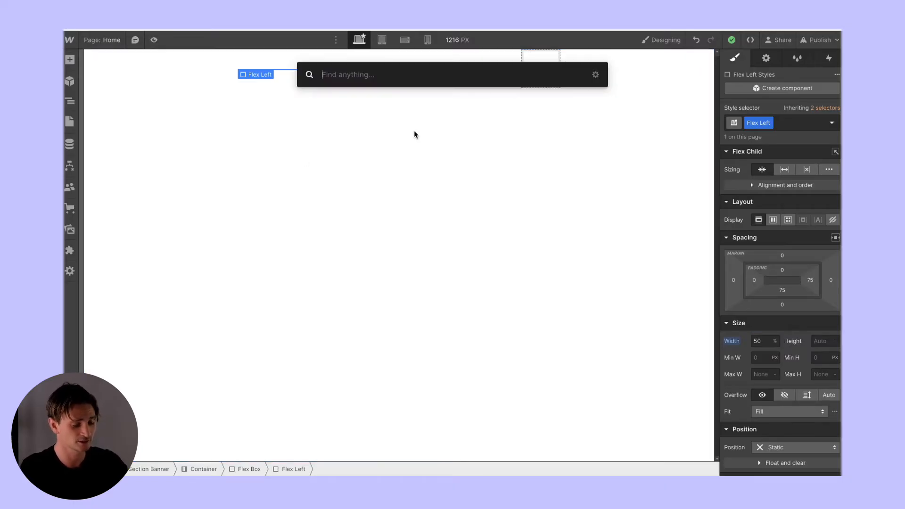
text(text)
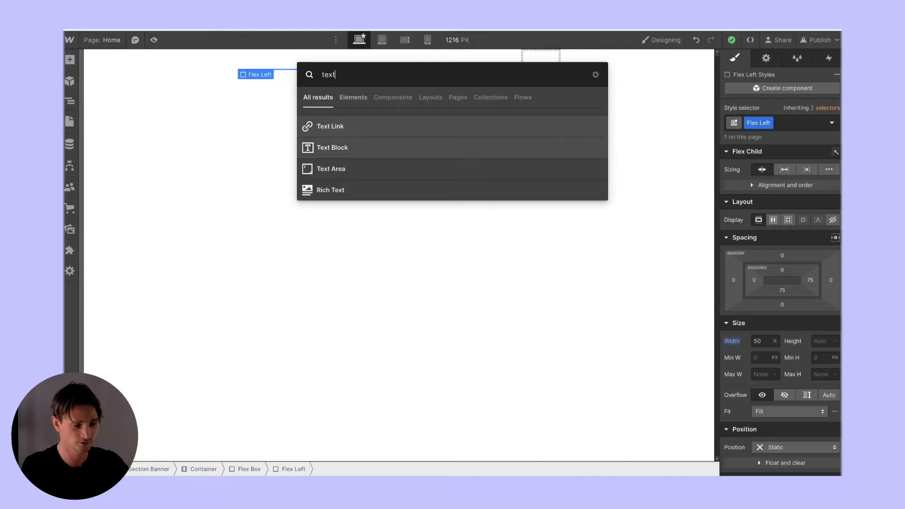
key(Return)
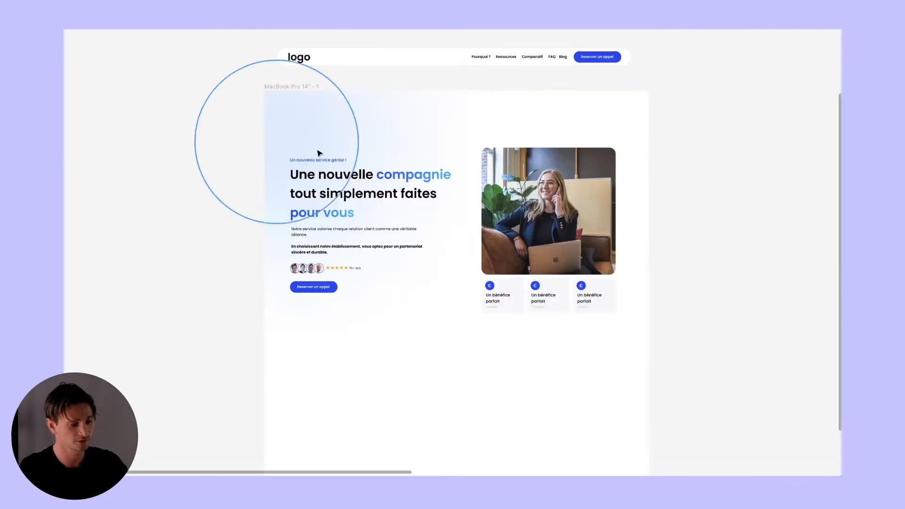
click(316, 162)
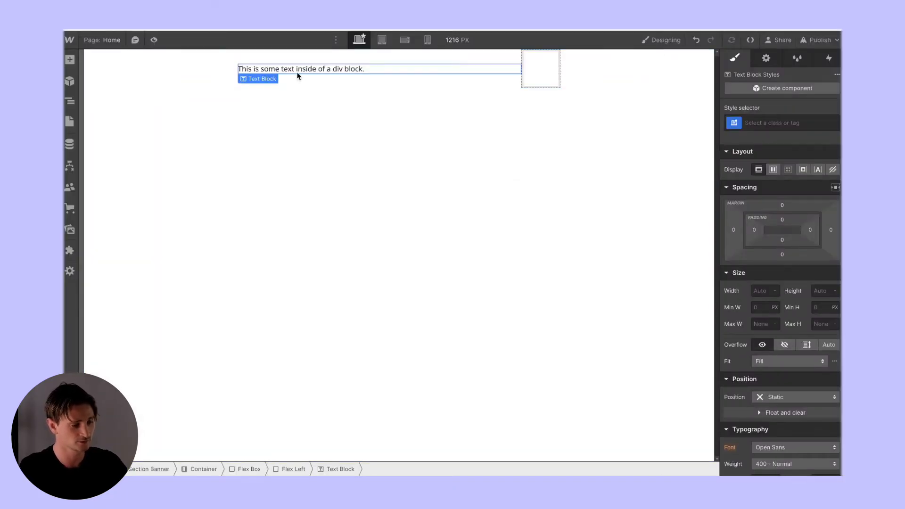
triple_click(297, 71)
text(Un nouveau service génial !)
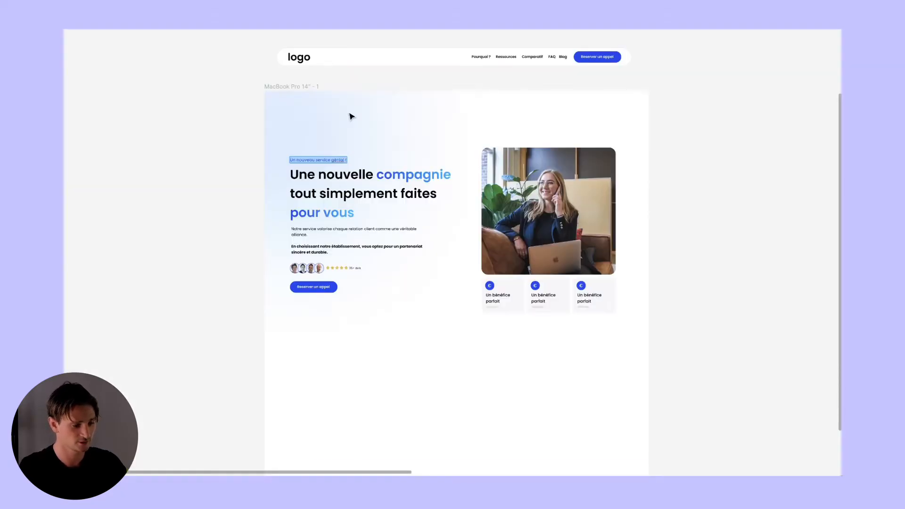
Copy the tagline's fill color from the mockup and set the Text Block's text color to #1c47f0
key(ctrl+backslash)
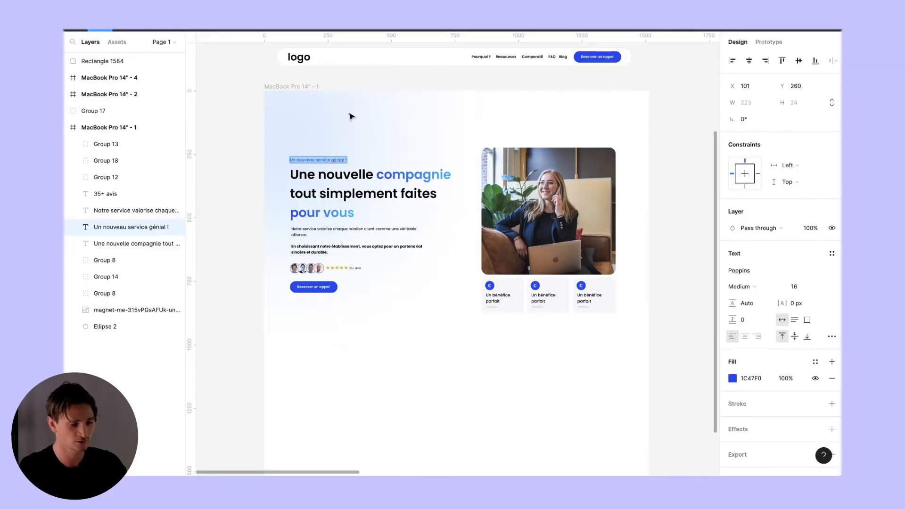
click(756, 382)
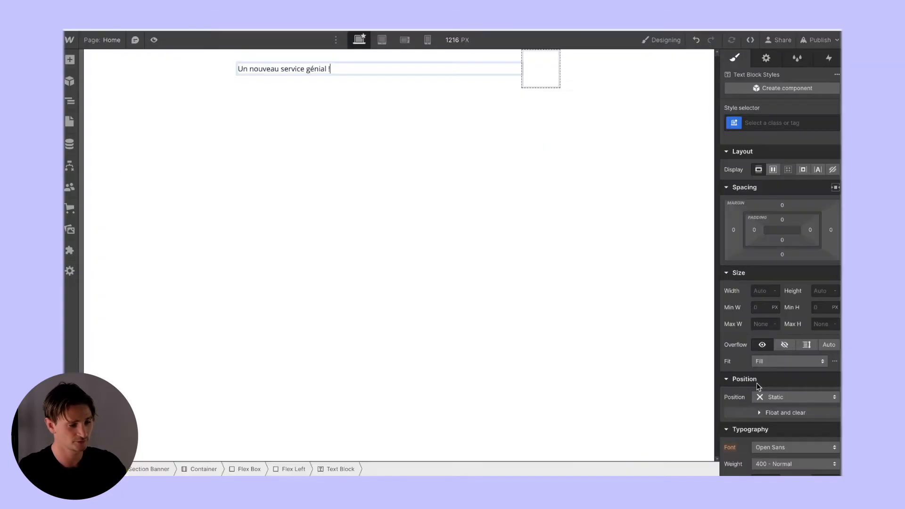
scroll(747, 413, down, 2)
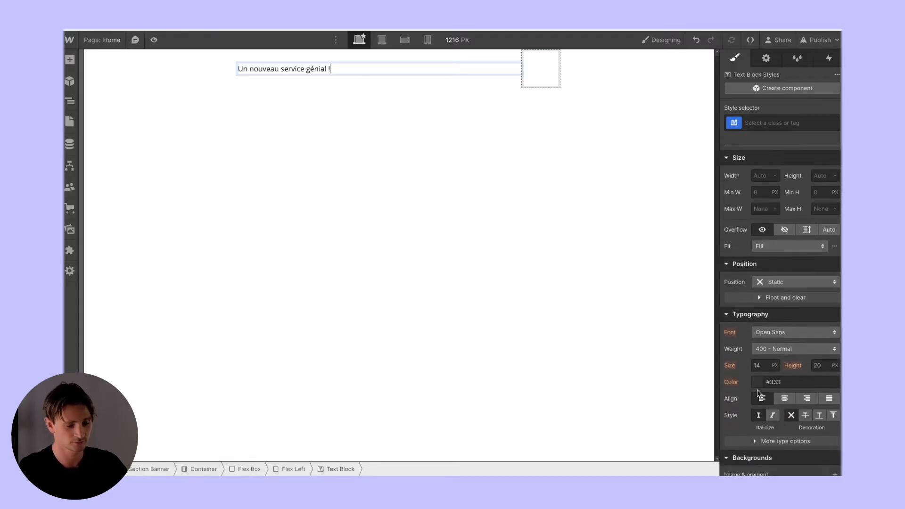
click(776, 382)
text(#1c47f0)
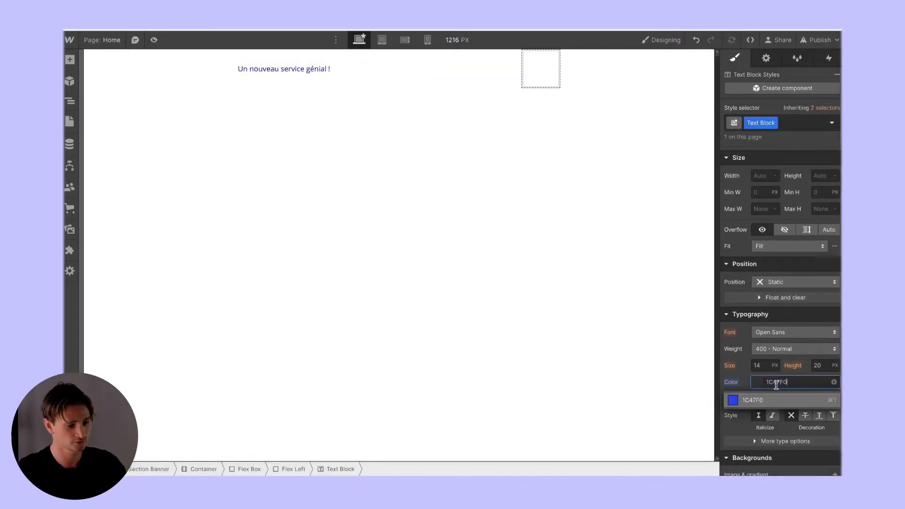
key(Return)
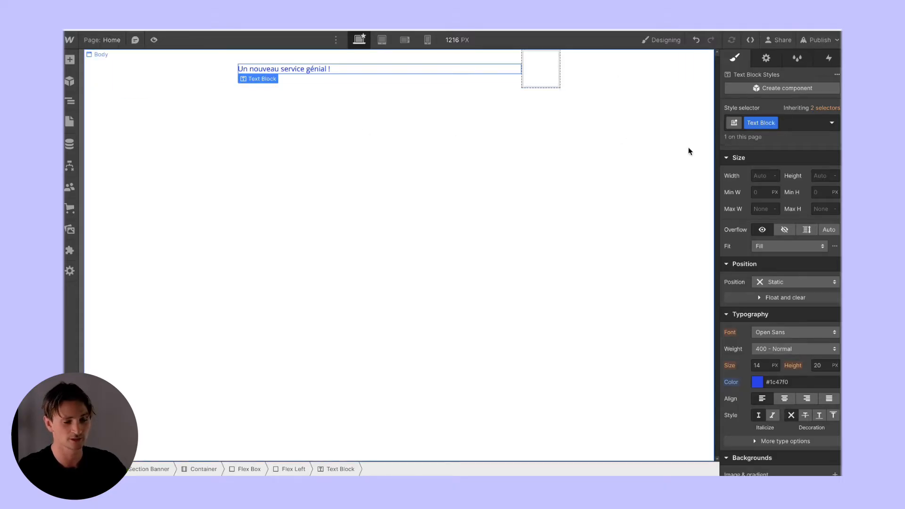
Rename the tagline's Text Block class to "Surtitre"
double_click(764, 123)
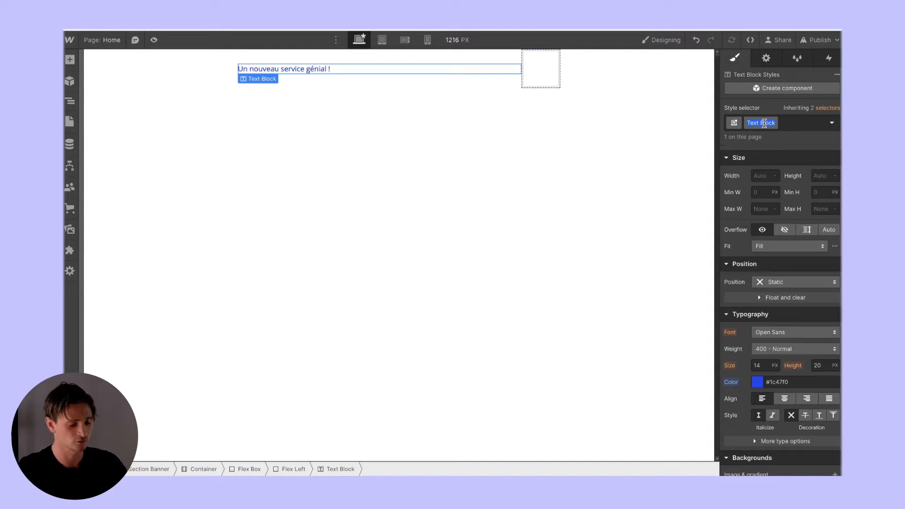
text(S)
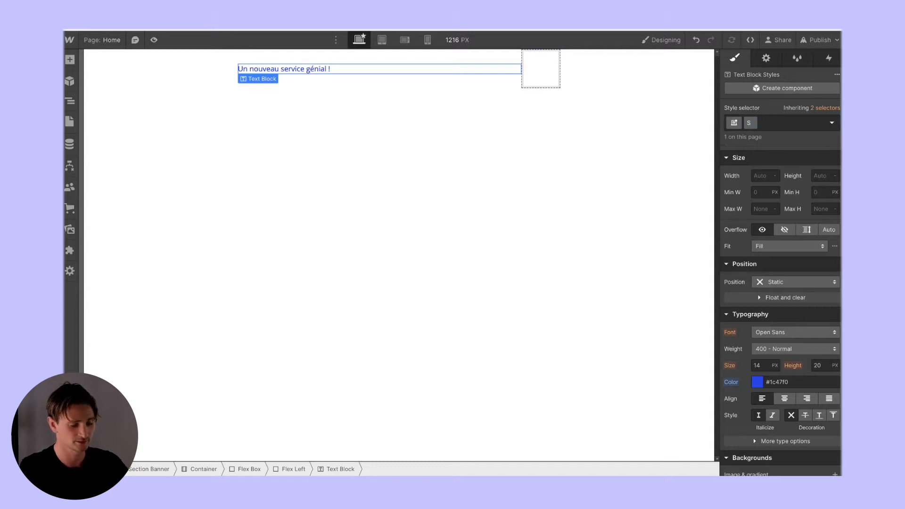
text(ur)
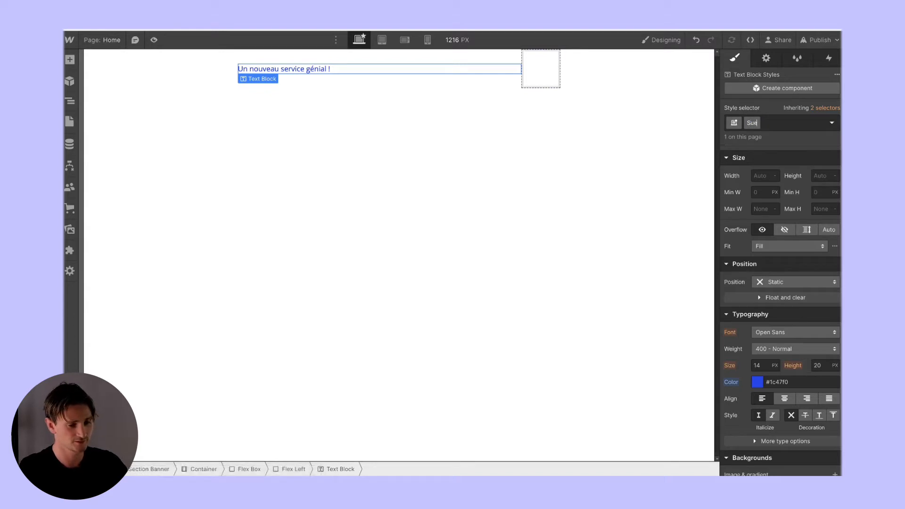
text(titre)
key(Return)
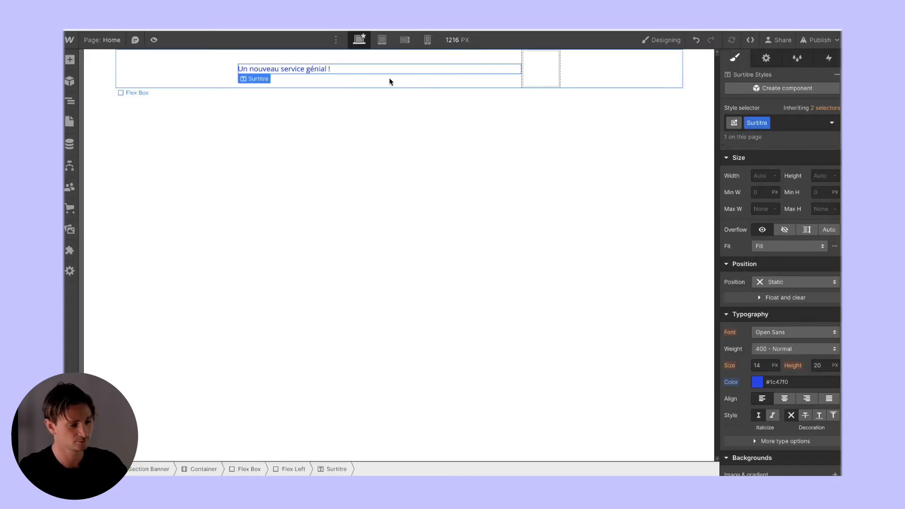
Set the font weight of the Surtitre text to 600 - Semi Bold
click(777, 349)
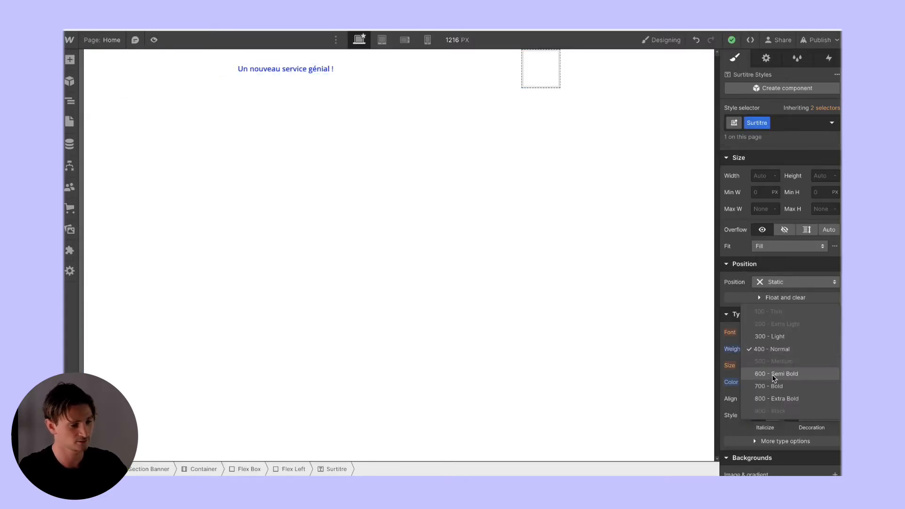
click(775, 375)
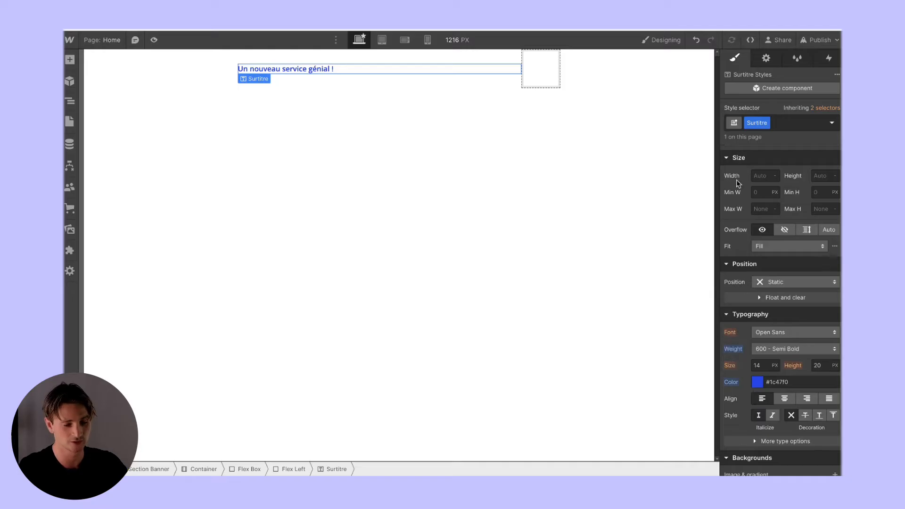
scroll(737, 180, up, 3)
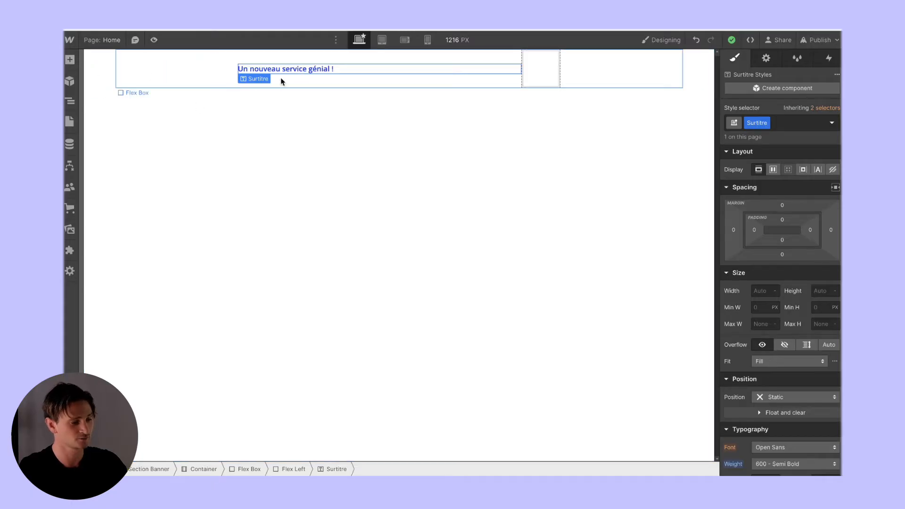
Add an H1 heading inside Flex Left, below the Surtitre text
click(70, 101)
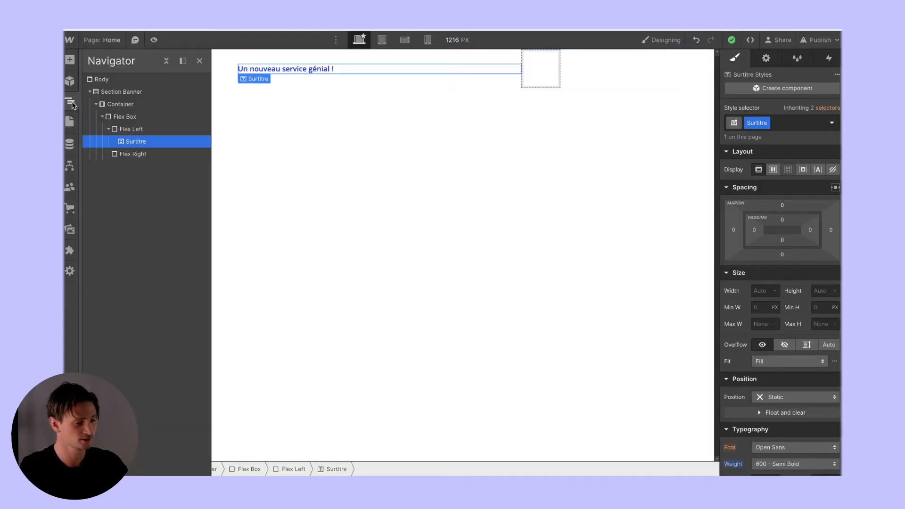
click(125, 129)
click(70, 60)
scroll(106, 283, down, 3)
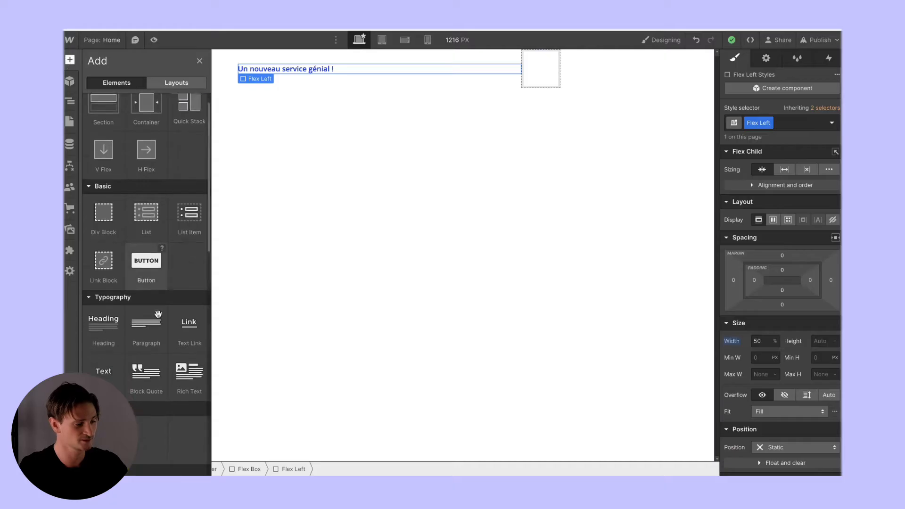
click(106, 289)
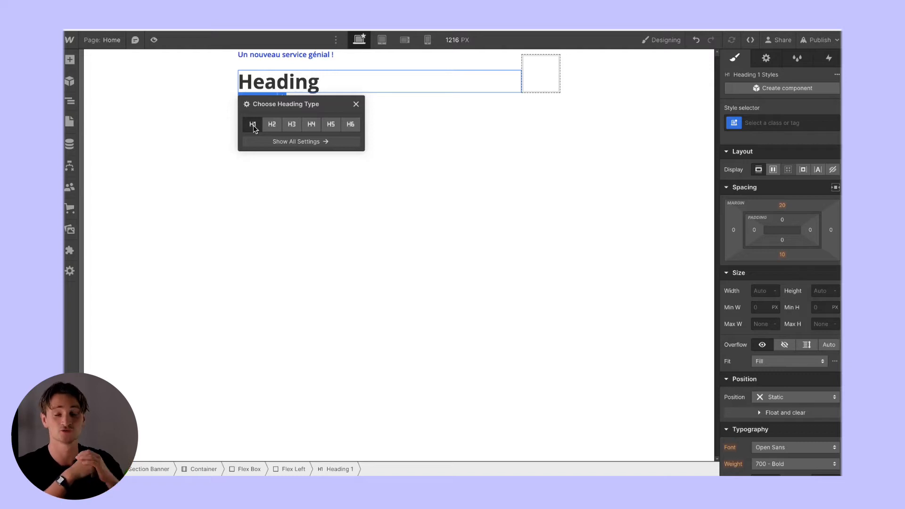
Replace the heading text with the mockup's "Une nouvelle compagnie tout simplement faites pour vous" and set its color to black
key(super+Tab)
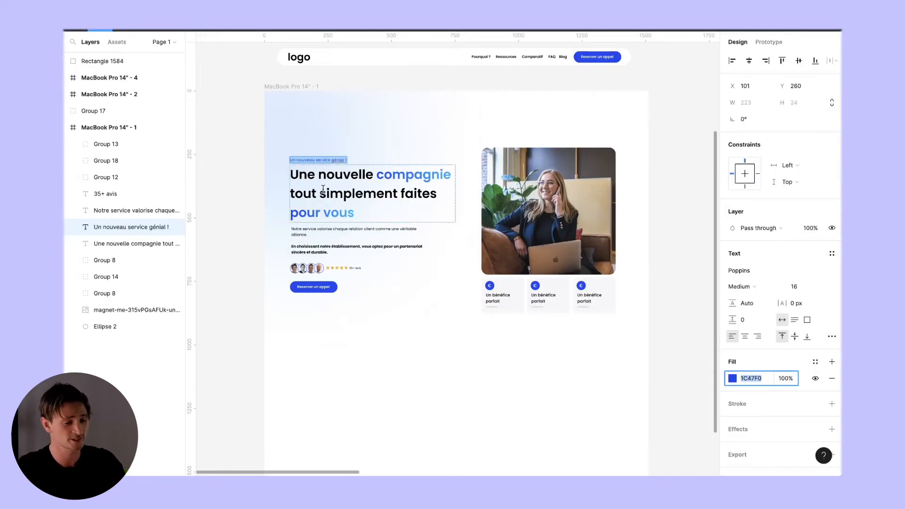
double_click(362, 214)
key(ctrl+c)
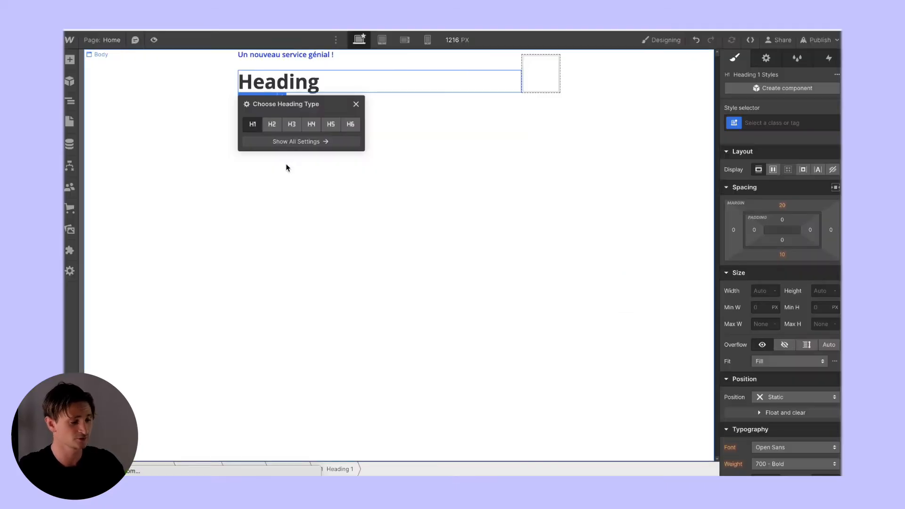
double_click(257, 88)
key(ctrl+v)
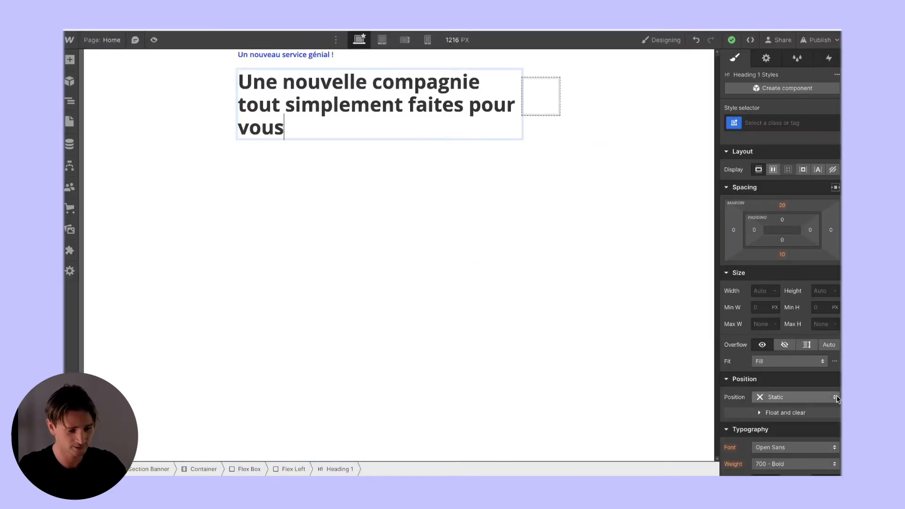
scroll(763, 340, down, 5)
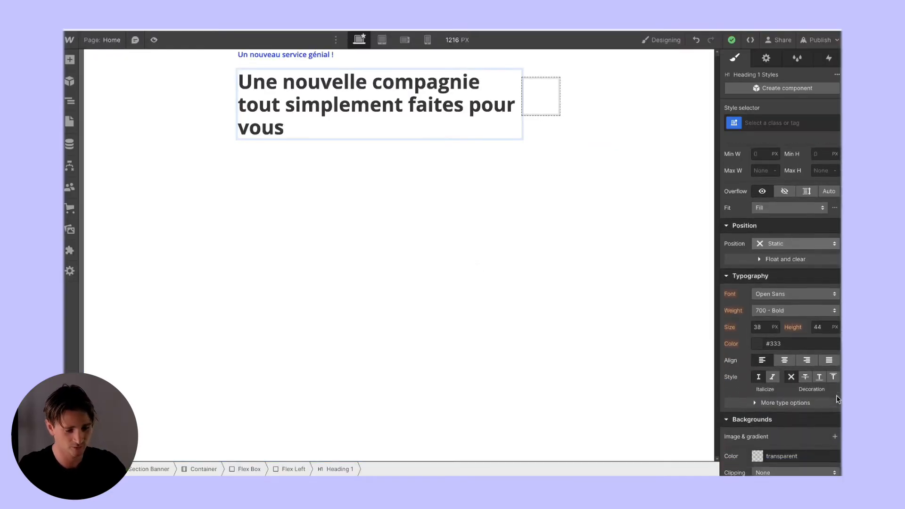
click(763, 339)
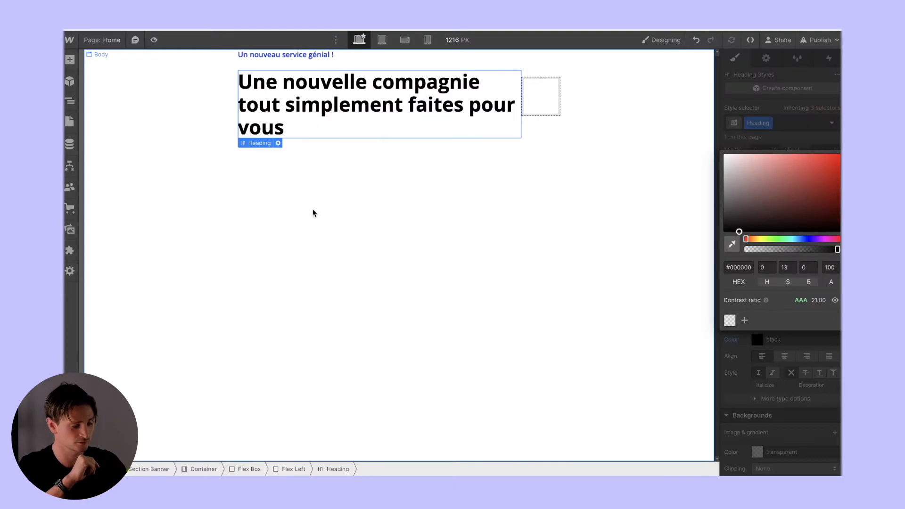
Wrap the word "compagnie" in the heading in a text span
double_click(437, 93)
drag(484, 83, 375, 84)
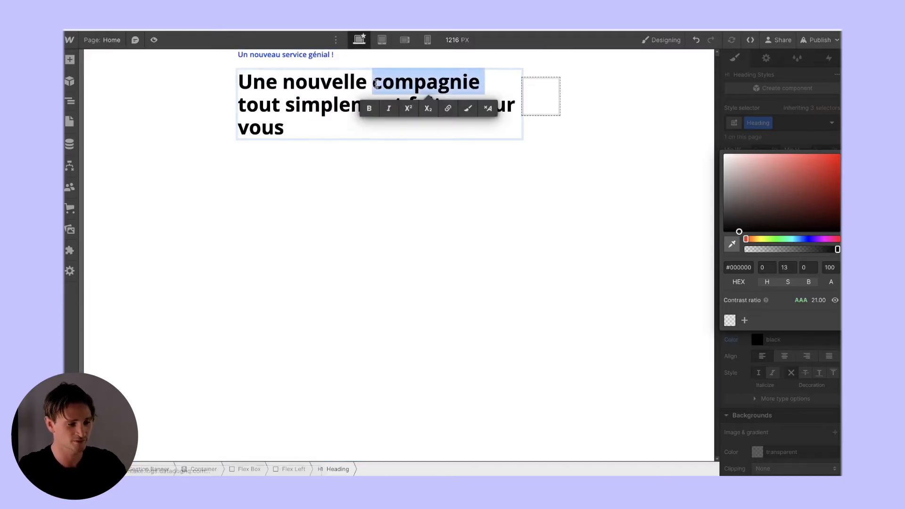
click(464, 114)
key(ctrl+Return)
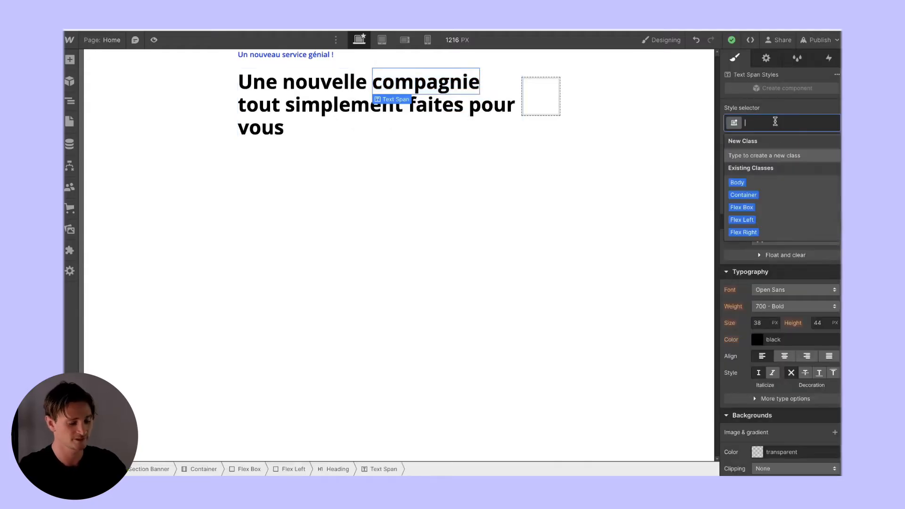
Create the class "Gradient" for the "compagnie" text span
text(Bl)
key(BackSpace)
key(BackSpace)
key(BackSpace)
key(BackSpace)
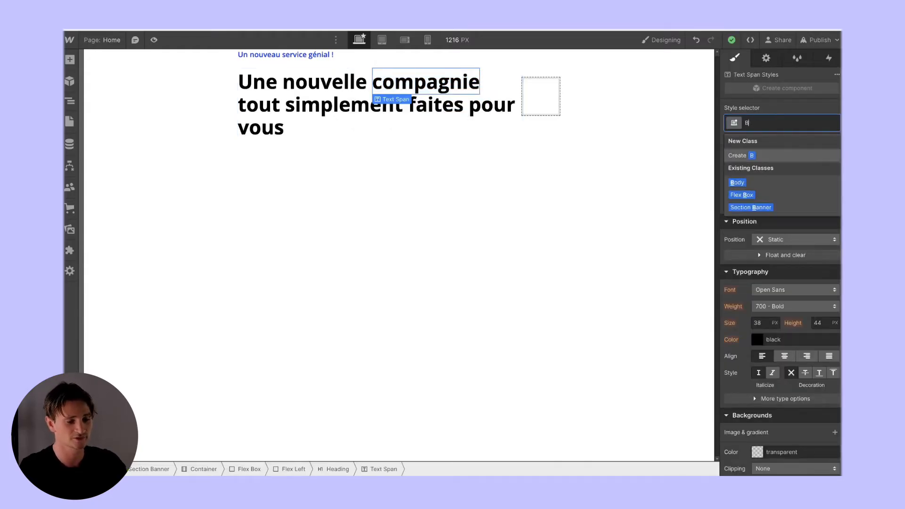
text(Grad)
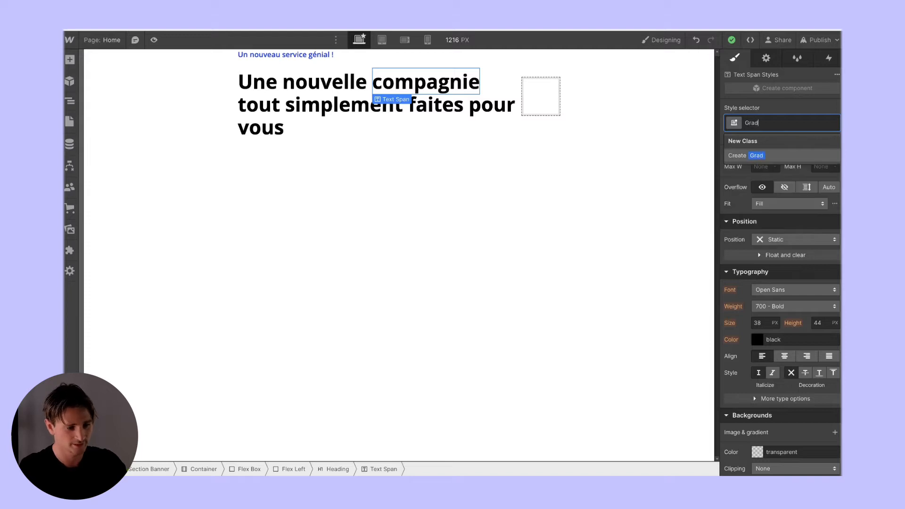
text(ient)
key(Return)
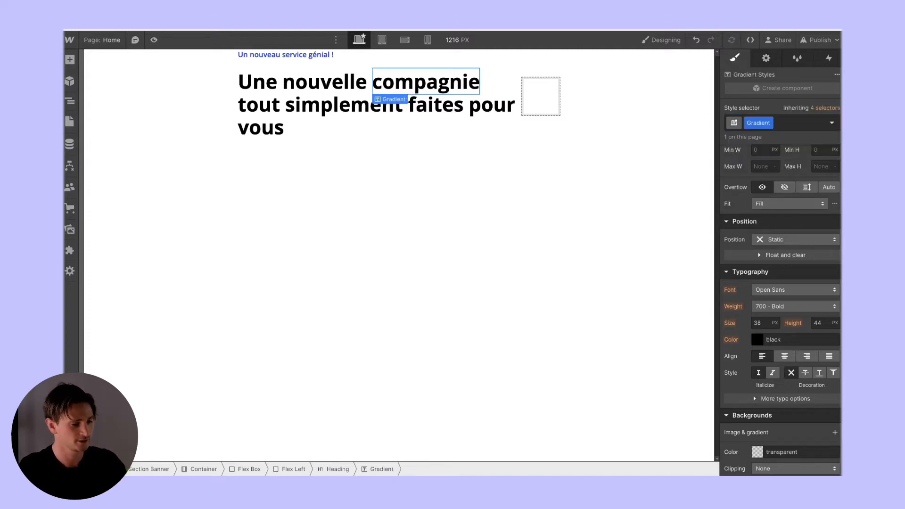
Add a linear gradient background at 135 degrees to the Gradient class
scroll(809, 316, down, 2)
scroll(808, 316, down, 1)
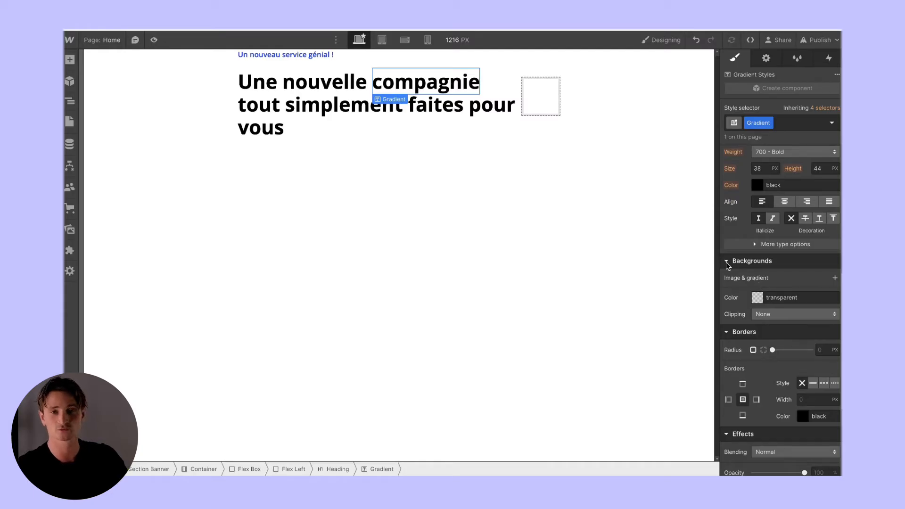
click(834, 279)
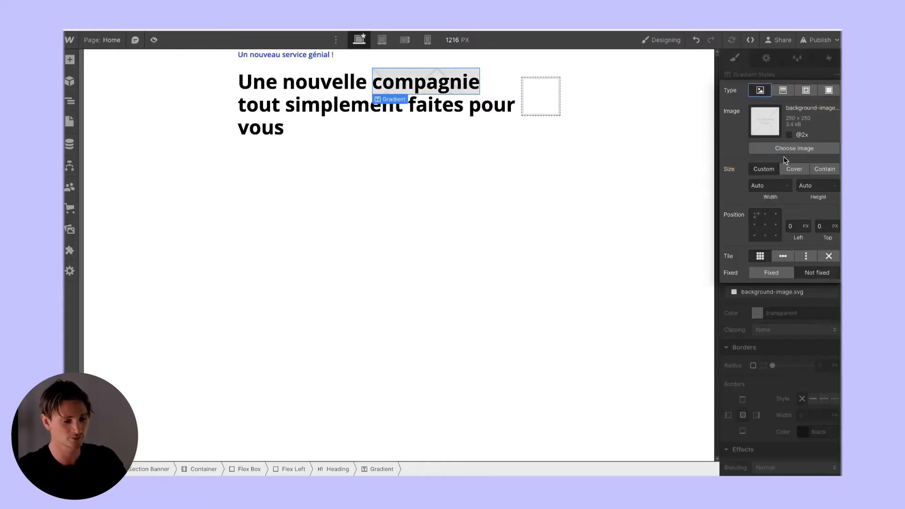
click(779, 94)
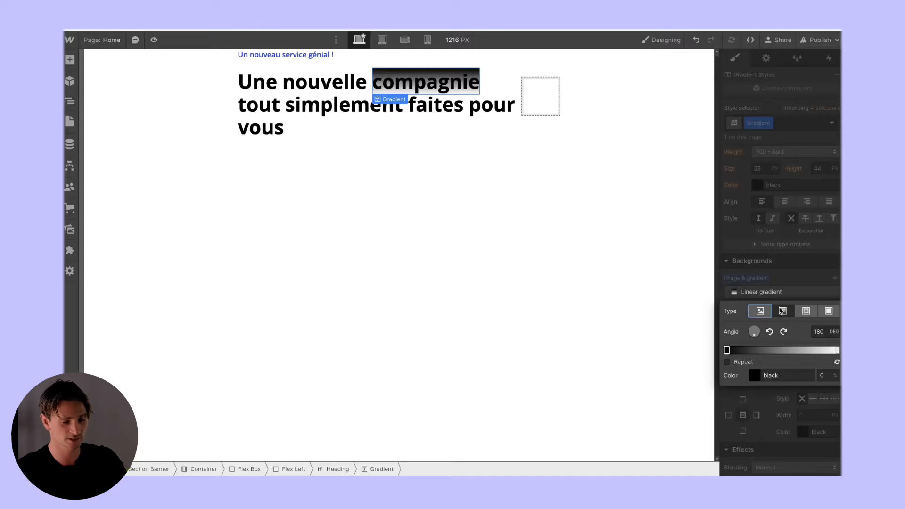
click(756, 334)
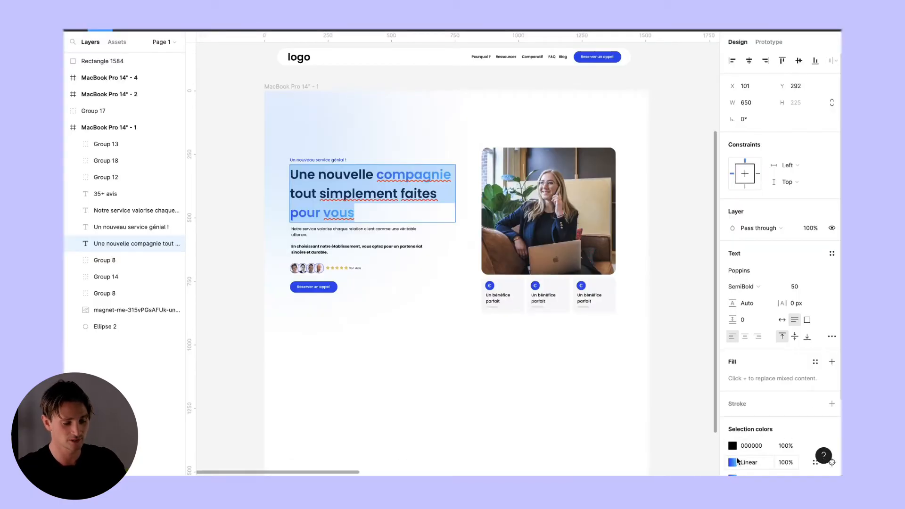
Copy the heading gradient's start color from the Figma mockup and set the first gradient stop in Webflow to 1C47F0
click(731, 463)
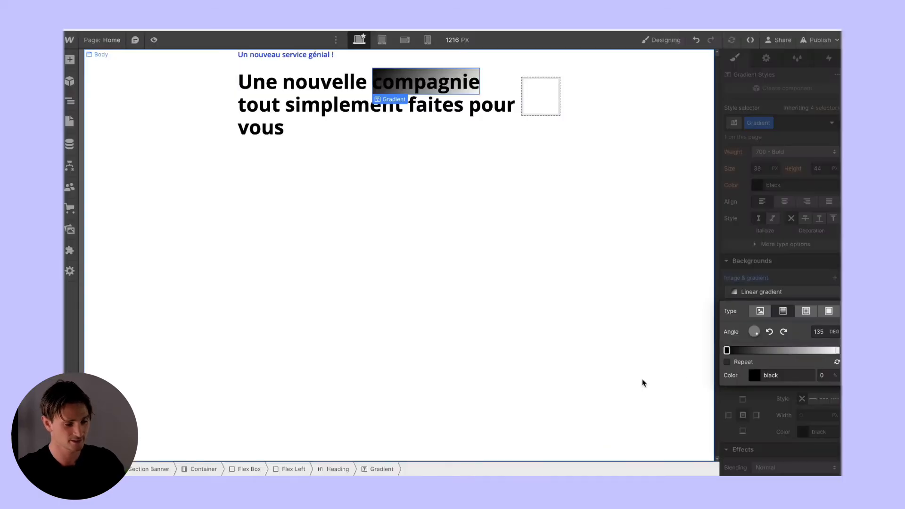
click(767, 372)
text(1C47F0)
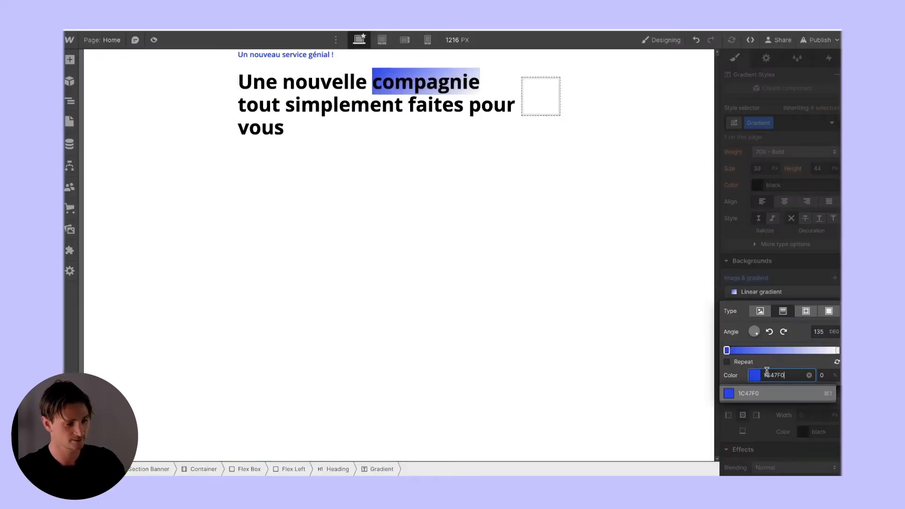
key(Return)
Copy the end color of the mockup's gradient from Figma and set the last gradient stop in Webflow to 00C2FF
click(837, 351)
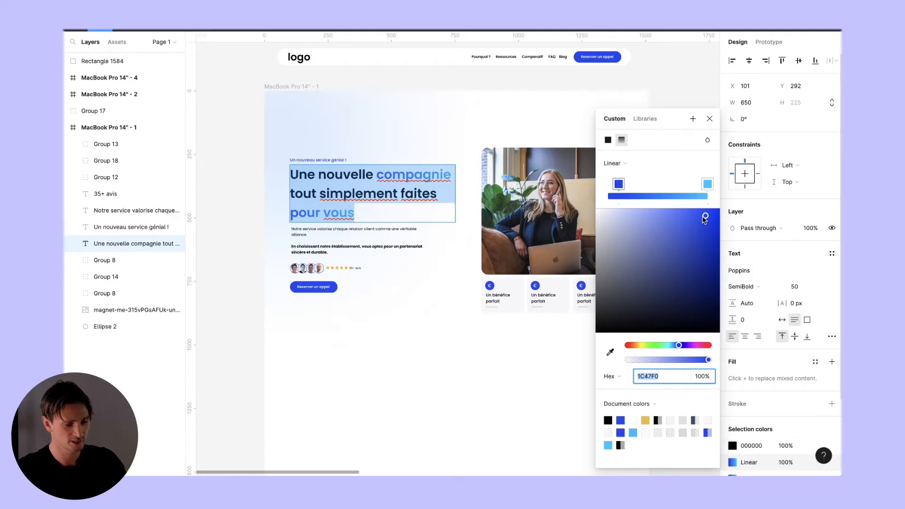
click(706, 185)
click(645, 375)
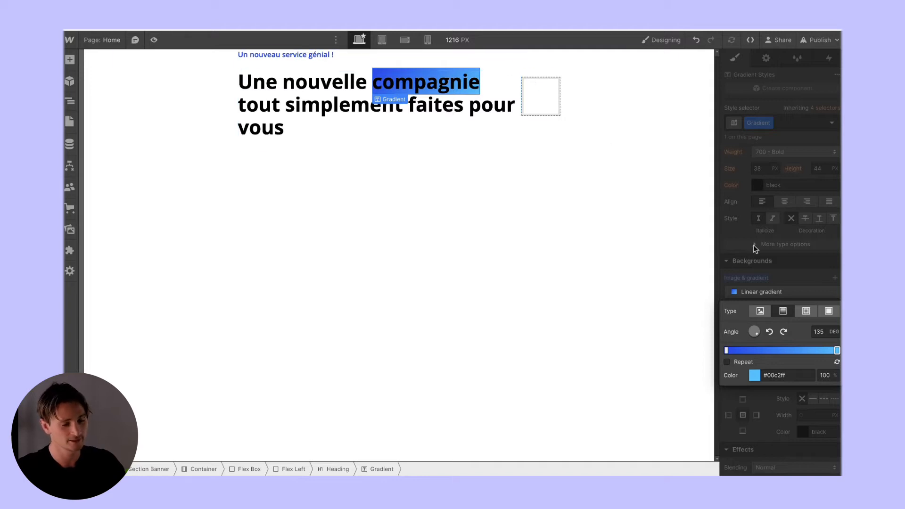
Clip the gradient background of "compagnie" to its text
click(778, 278)
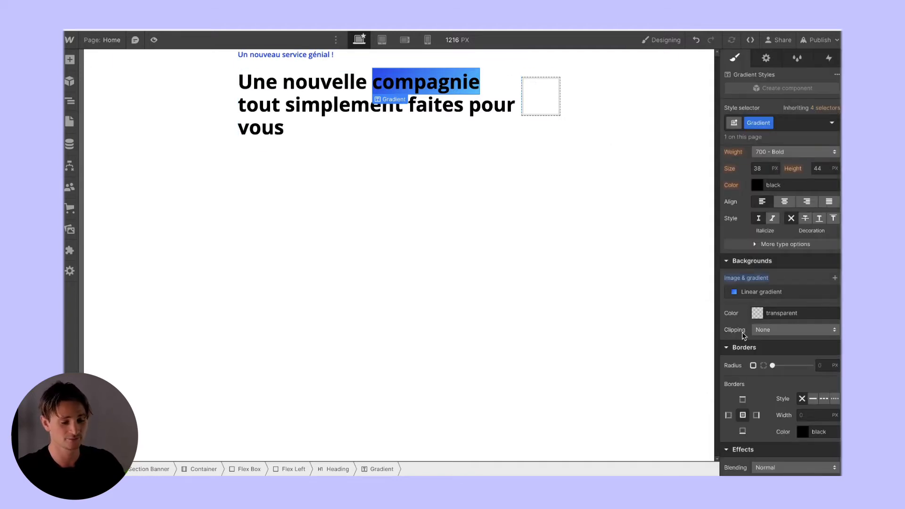
click(759, 330)
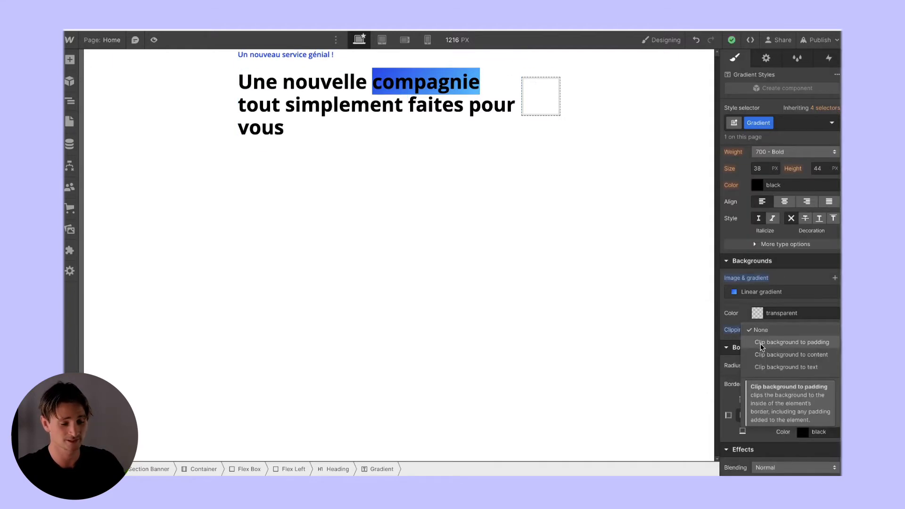
click(766, 368)
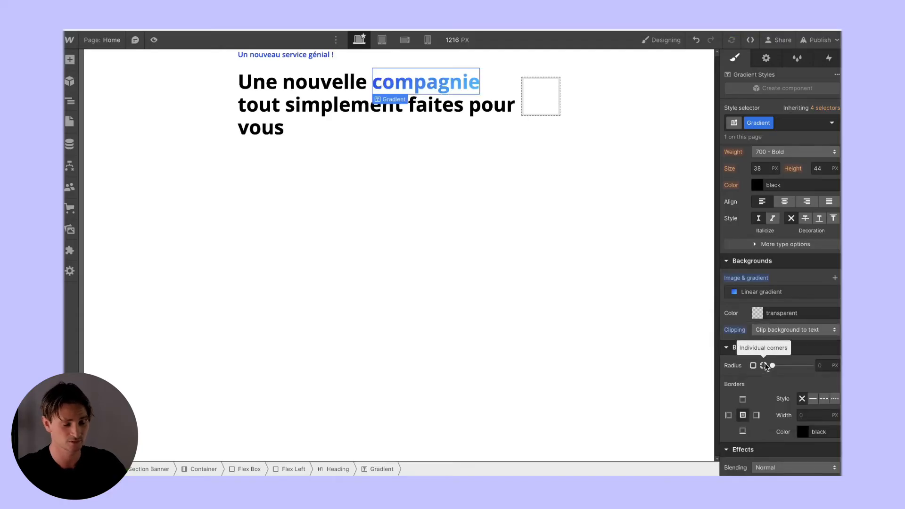
Wrap the words "pour vous" at the end of the heading in a text span
click(469, 117)
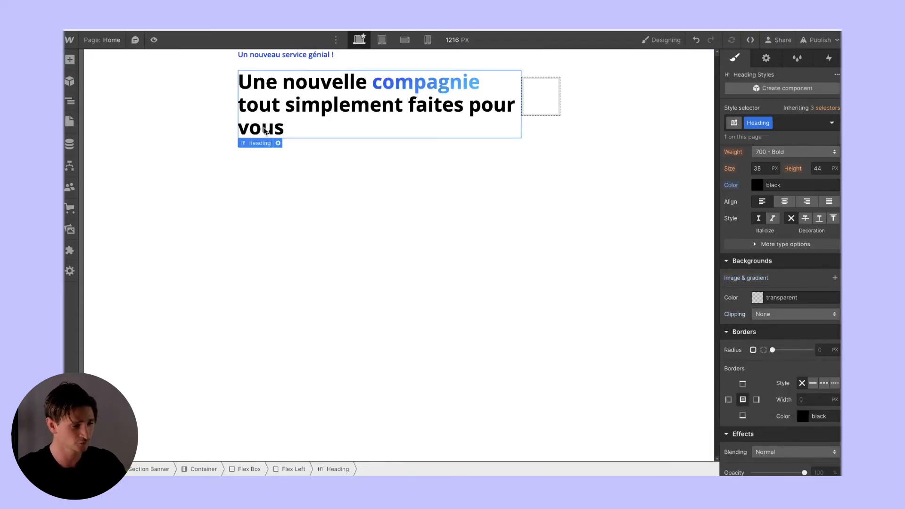
click(469, 117)
drag(469, 117, 469, 124)
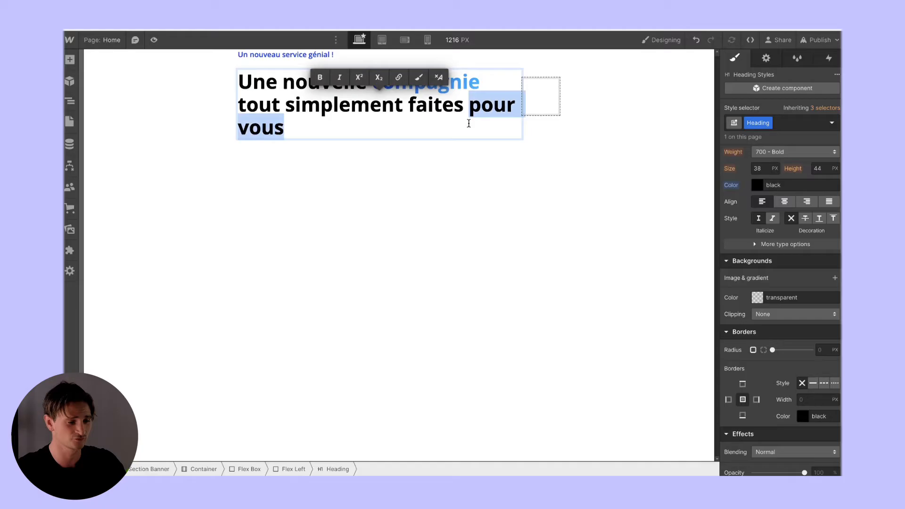
click(419, 77)
Apply the existing class "Gradient" to the "pour vous" text span
click(779, 124)
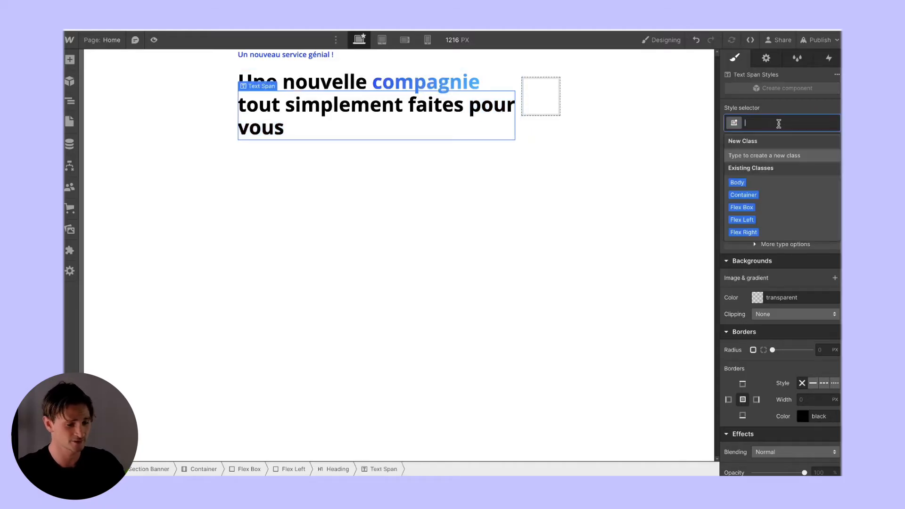
text(G)
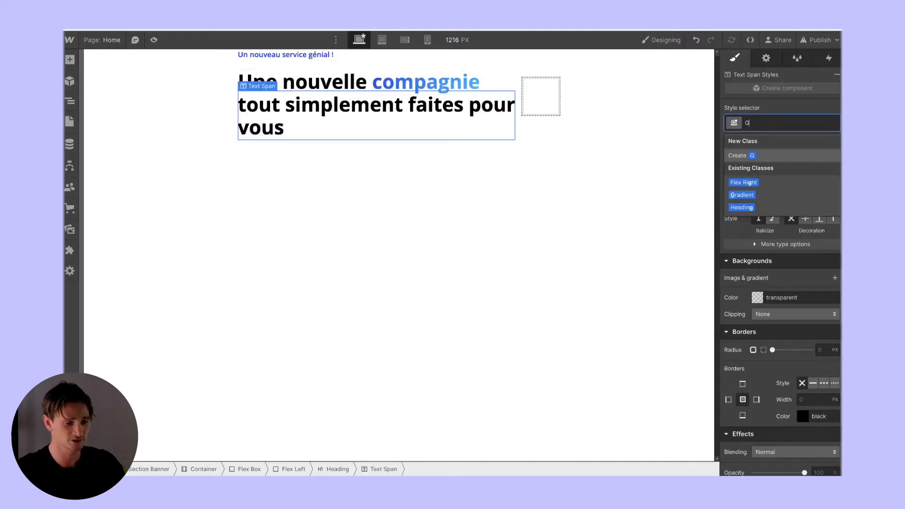
click(744, 197)
key(Escape)
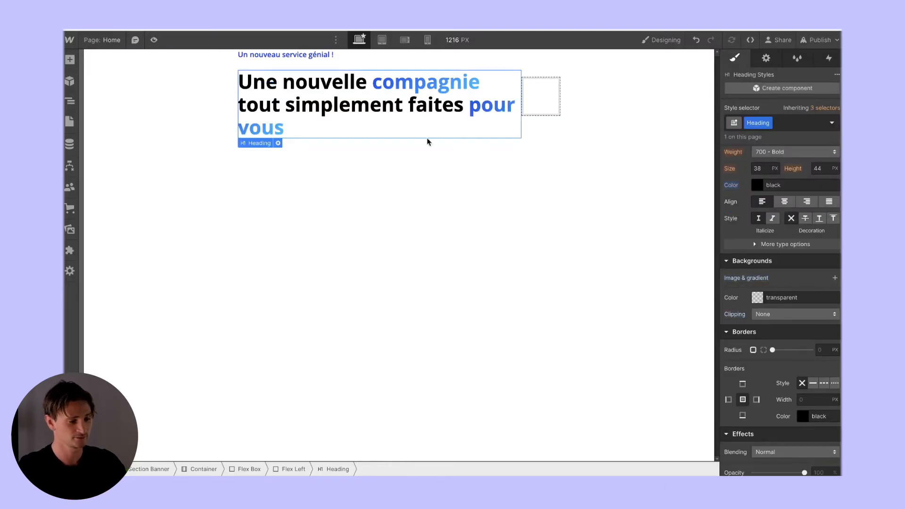
Add a text block inside Flex Left, below the heading
click(408, 203)
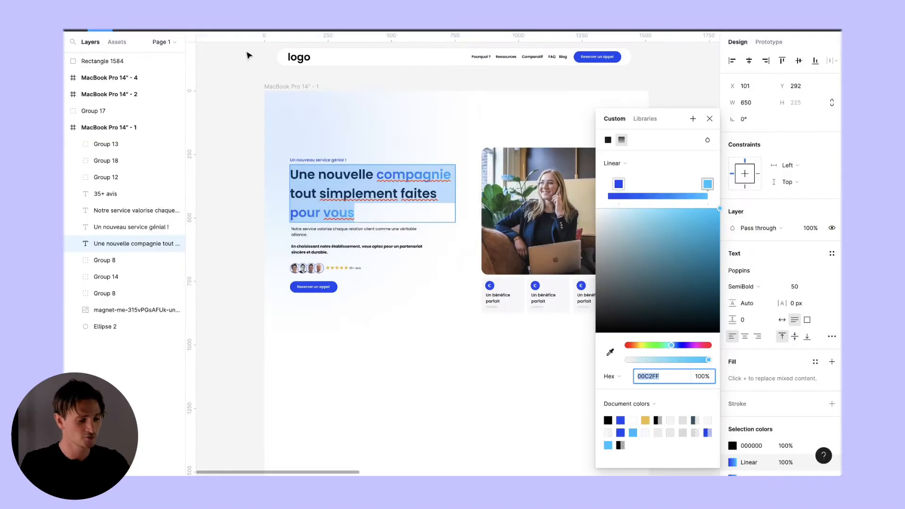
double_click(383, 235)
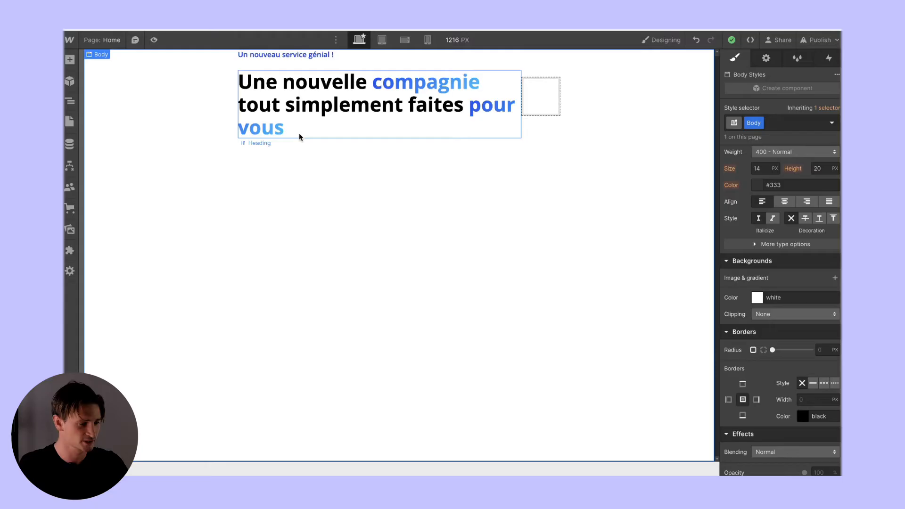
click(299, 133)
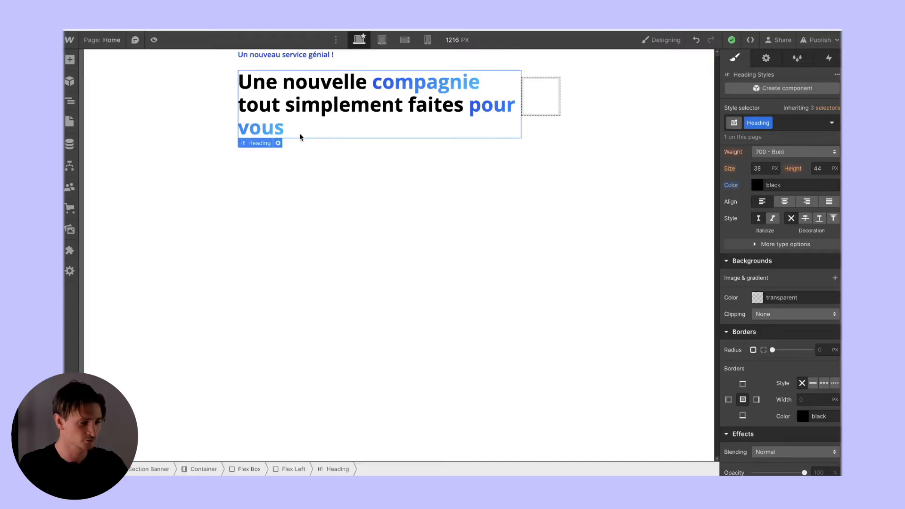
click(289, 141)
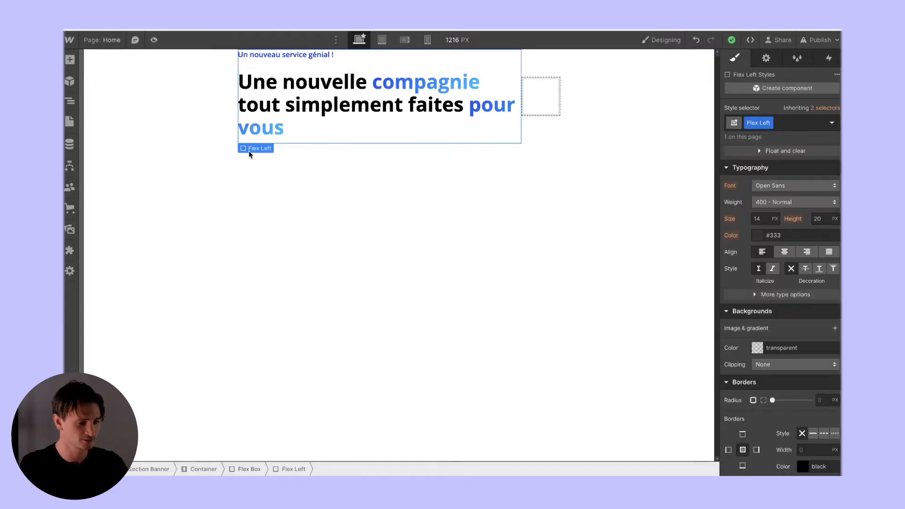
key(ctrl+k)
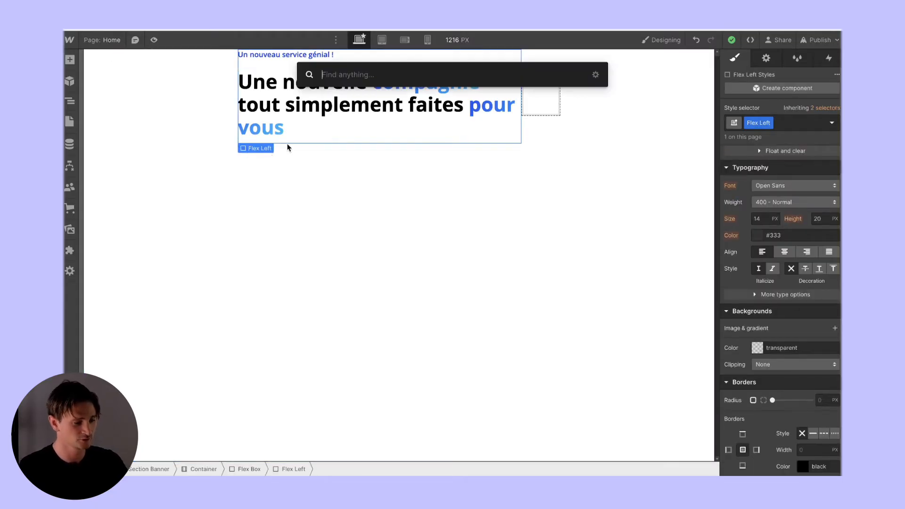
text(text)
key(Down)
key(Return)
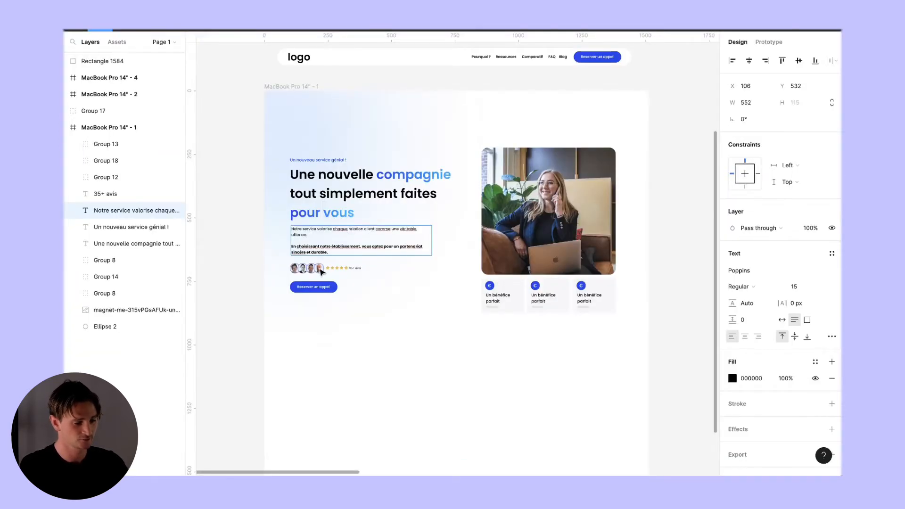
Copy the "Notre service valorise chaque relation client" paragraph from the Figma mockup and replace the Webflow text block's placeholder with it
drag(330, 252, 291, 232)
key(ctrl+c)
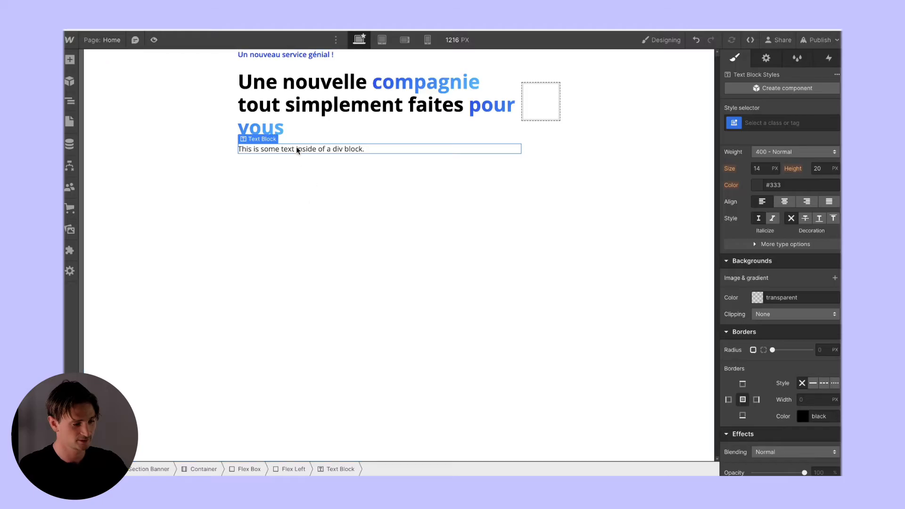
double_click(297, 148)
key(ctrl+v)
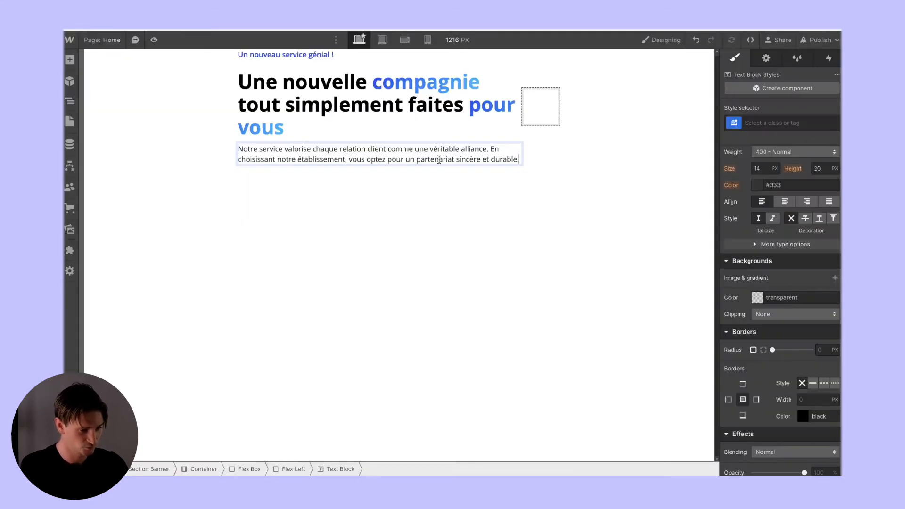
Separate the paragraph's two sentences with a blank line after "alliance."
click(489, 149)
key(Return)
key(Return)
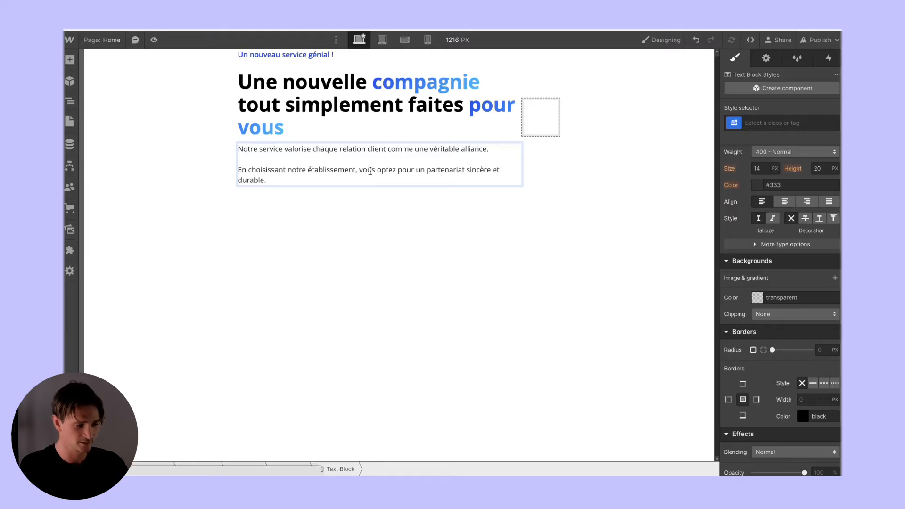
Make the second sentence, "En choisissant notre établissement, vous optez pour un partenariat sincère et durable.", bold
drag(271, 181, 237, 169)
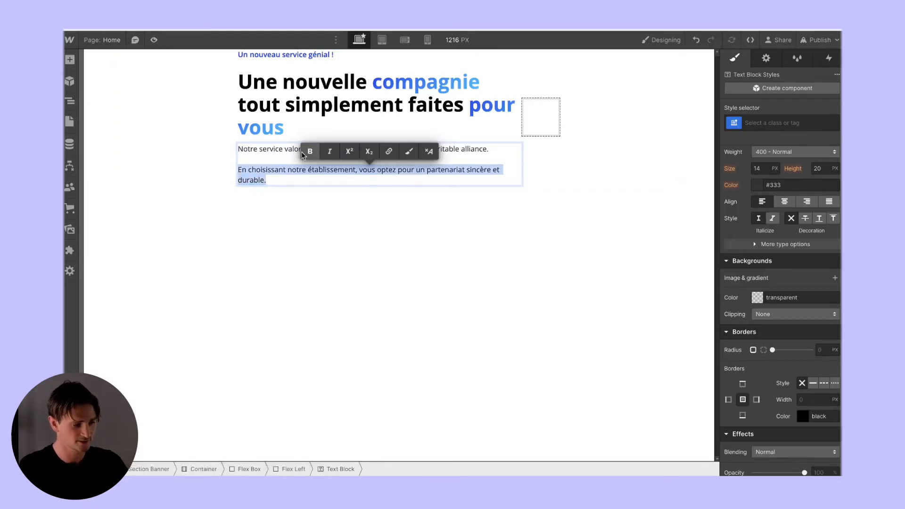
key(ctrl+b)
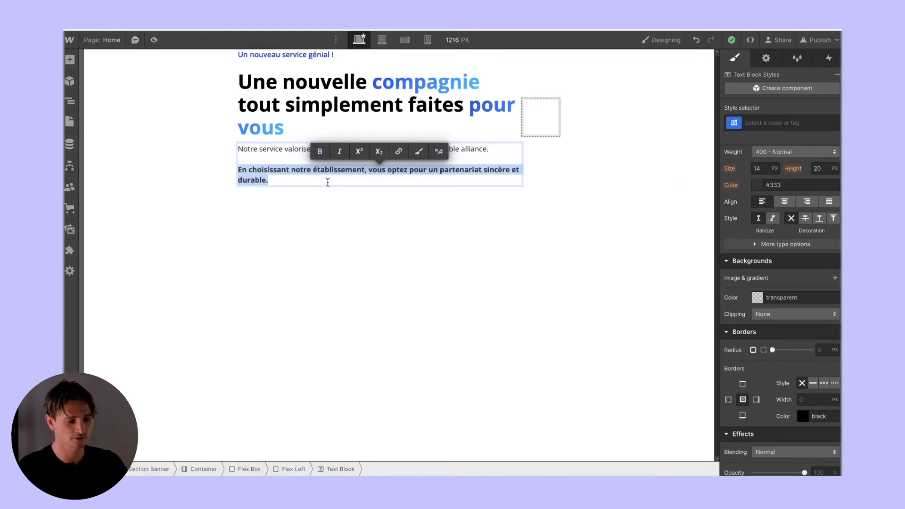
click(328, 170)
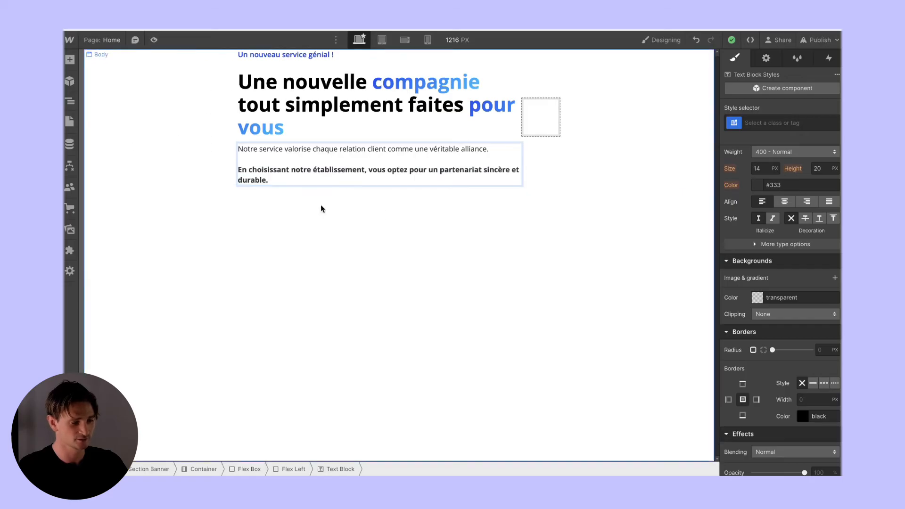
Set the Body text color to black, #000000
click(103, 217)
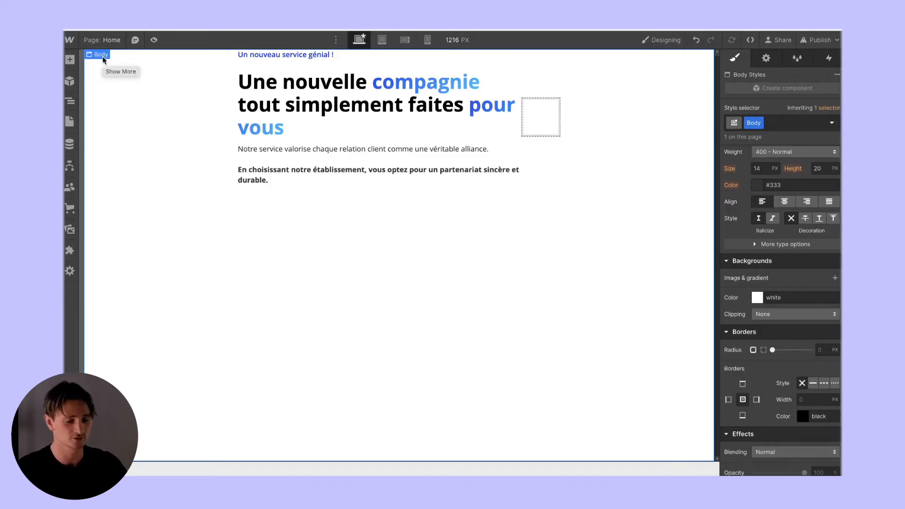
click(758, 185)
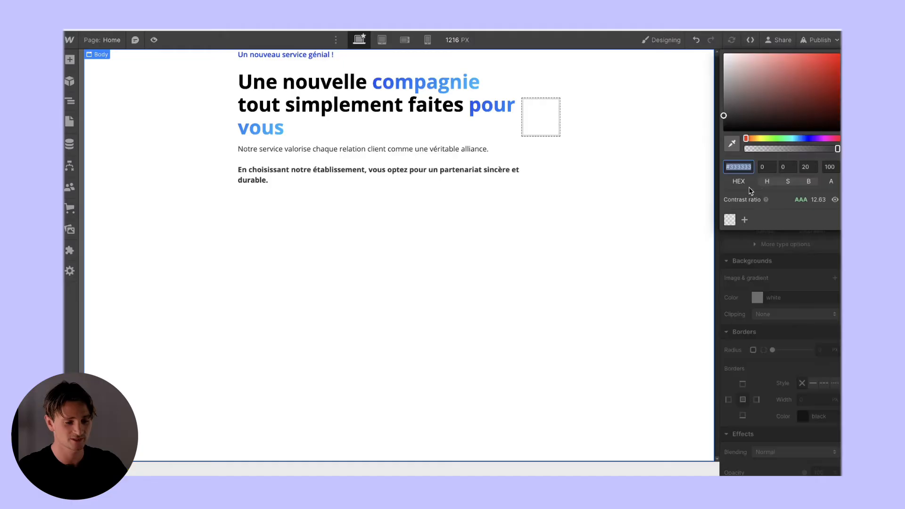
drag(738, 125, 739, 131)
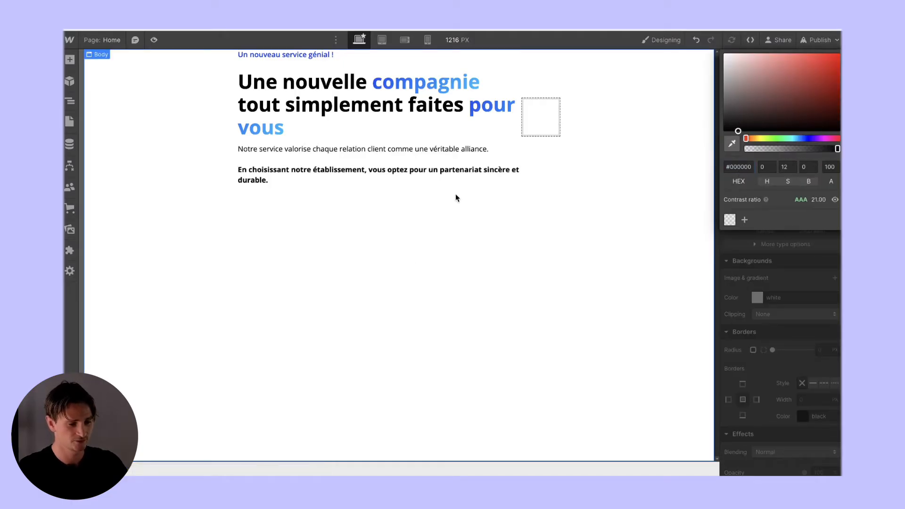
click(308, 87)
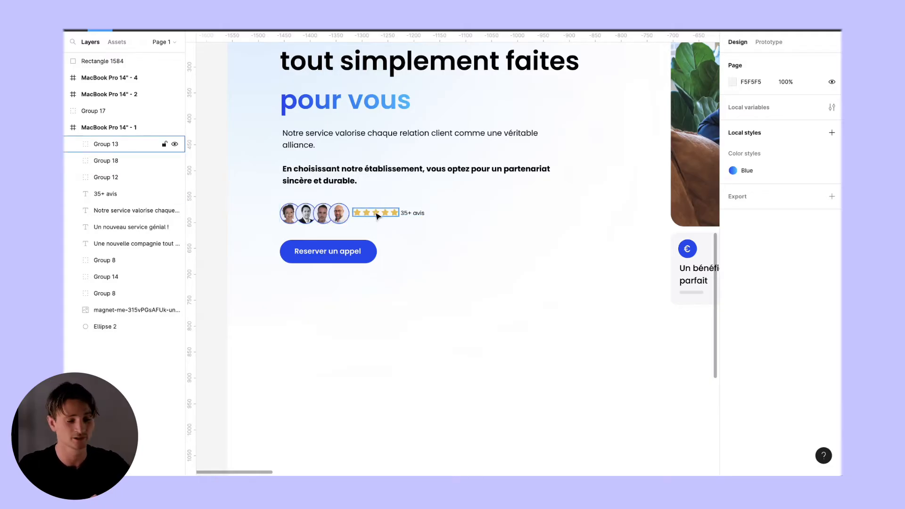
Export the client avatars group at 1x and the star rating group at 2x as PNG files from Figma
click(324, 217)
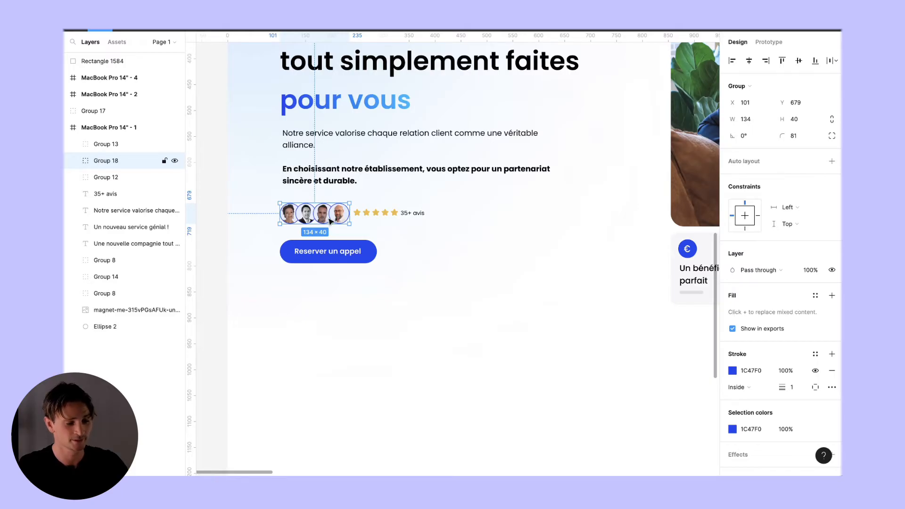
scroll(821, 399, down, 3)
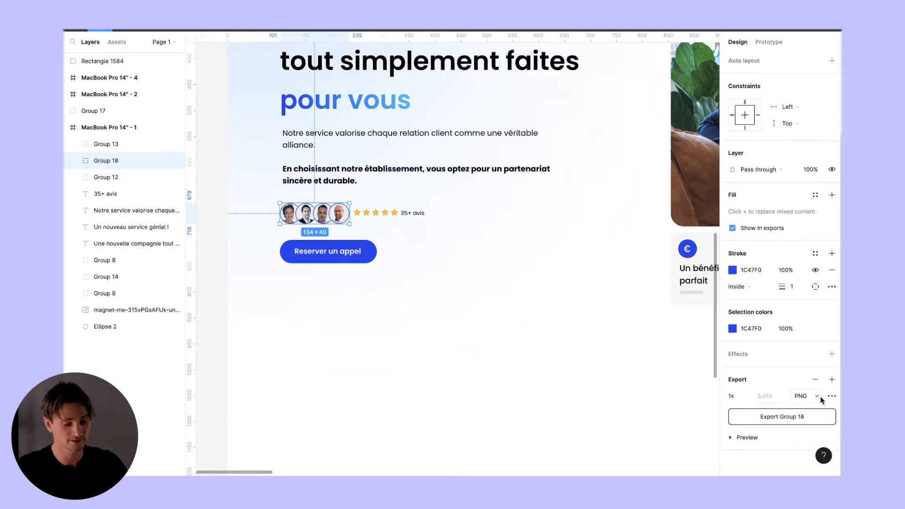
click(745, 399)
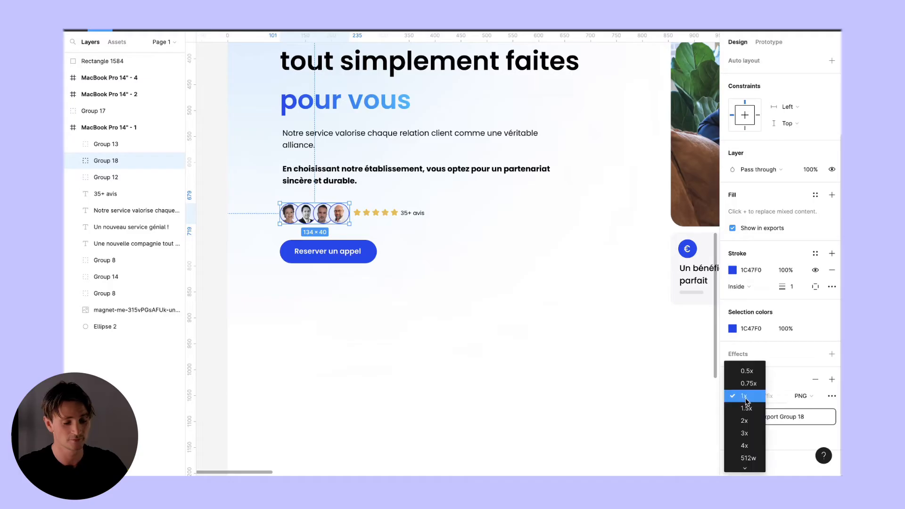
click(792, 403)
click(791, 416)
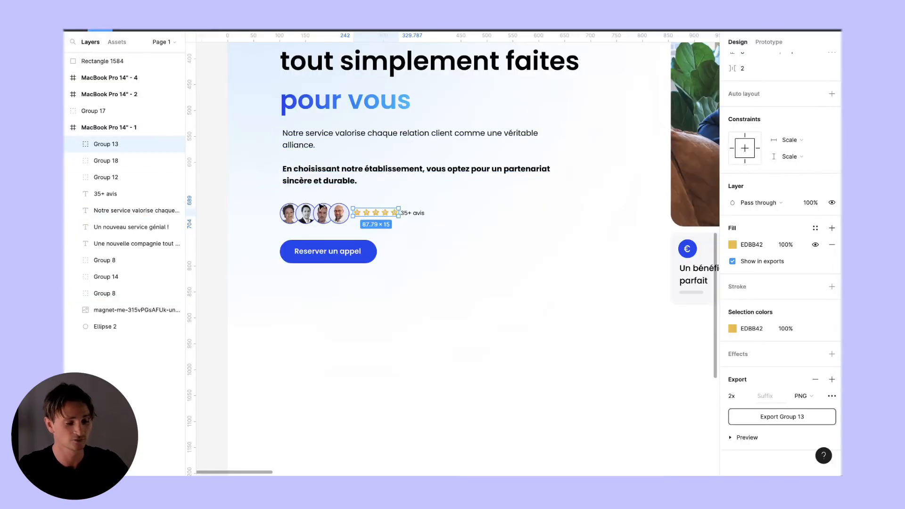
click(401, 243)
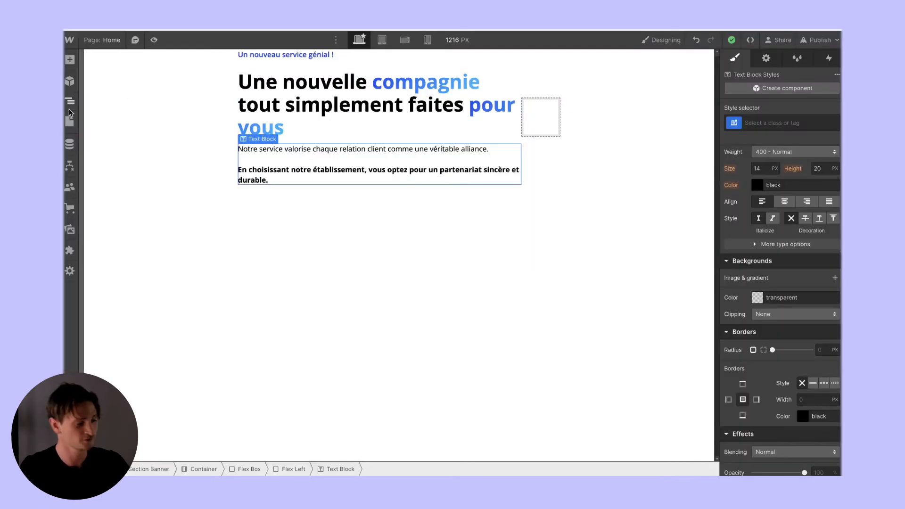
In Webflow, add a div block inside Flex Left below the paragraph and give it the class Ratings Wrapper
click(70, 100)
click(120, 134)
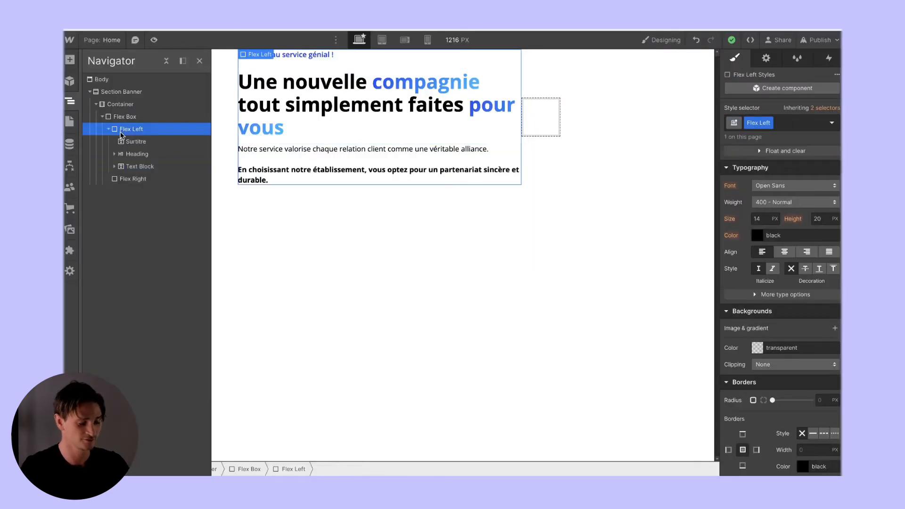
click(70, 59)
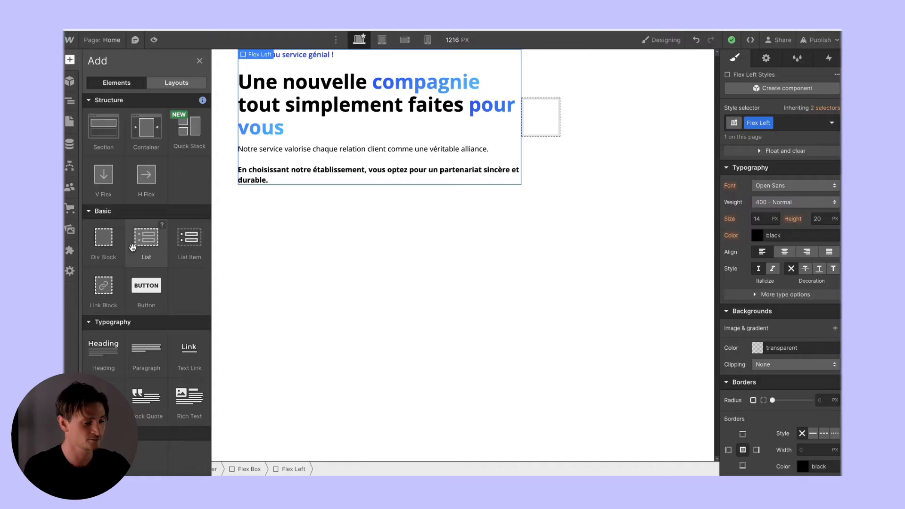
click(103, 241)
click(759, 124)
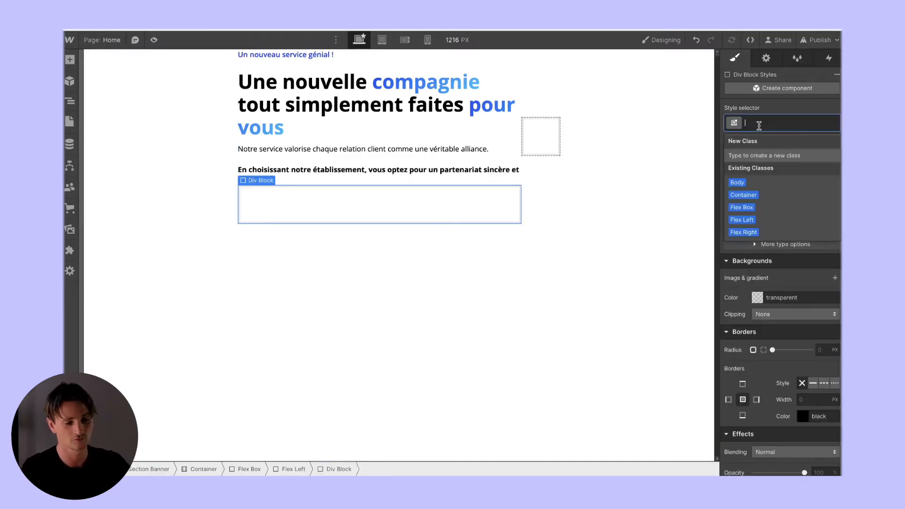
text(Ra)
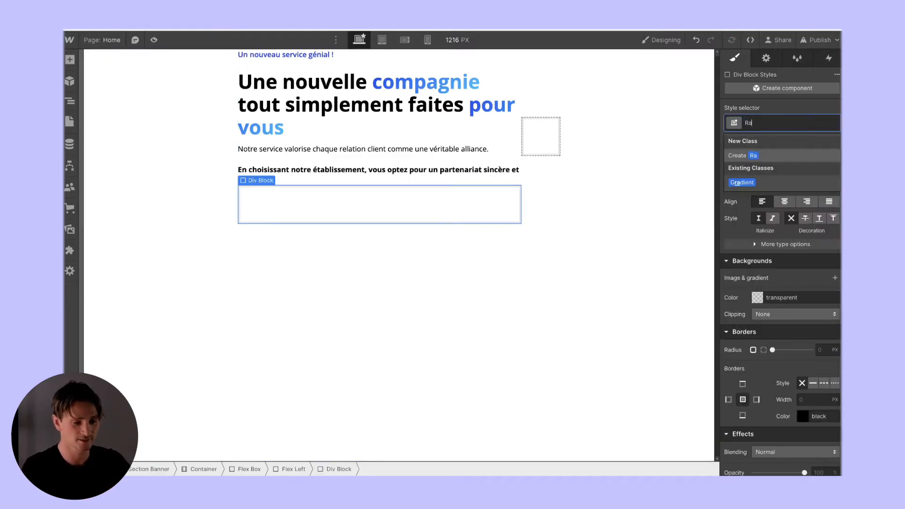
text(tings Wrapper)
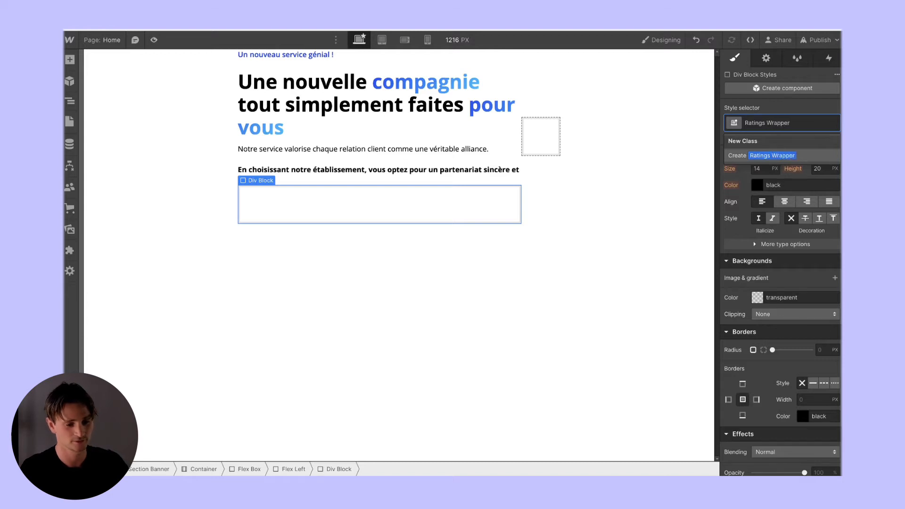
key(Return)
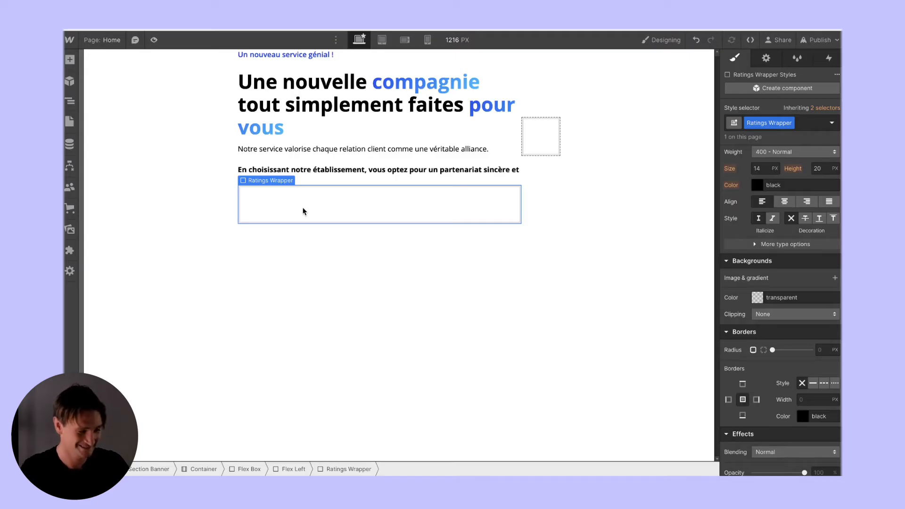
Add an image element inside the Ratings Wrapper
click(68, 61)
scroll(99, 330, down, 4)
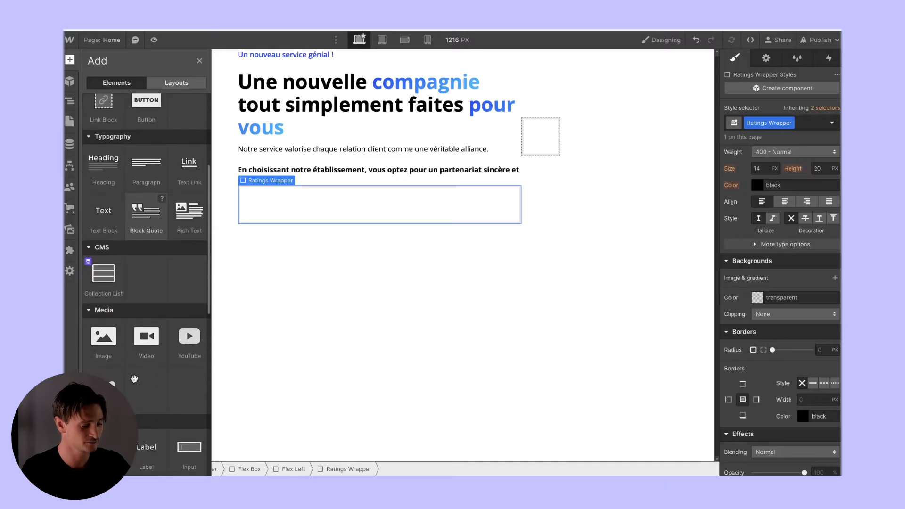
click(100, 343)
Upload Group 13.png and Group 18.png to the assets and use Group 18.png as the image's source
click(291, 230)
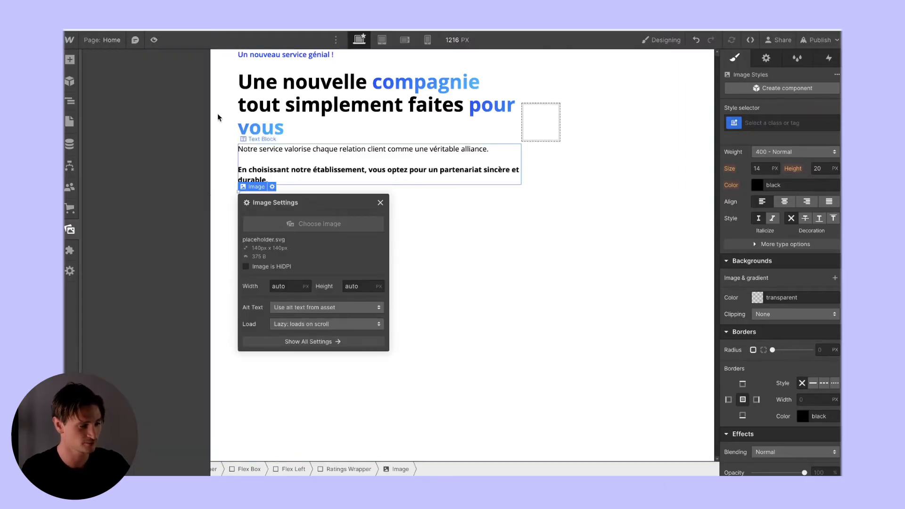
key(super+Tab)
drag(408, 204, 155, 189)
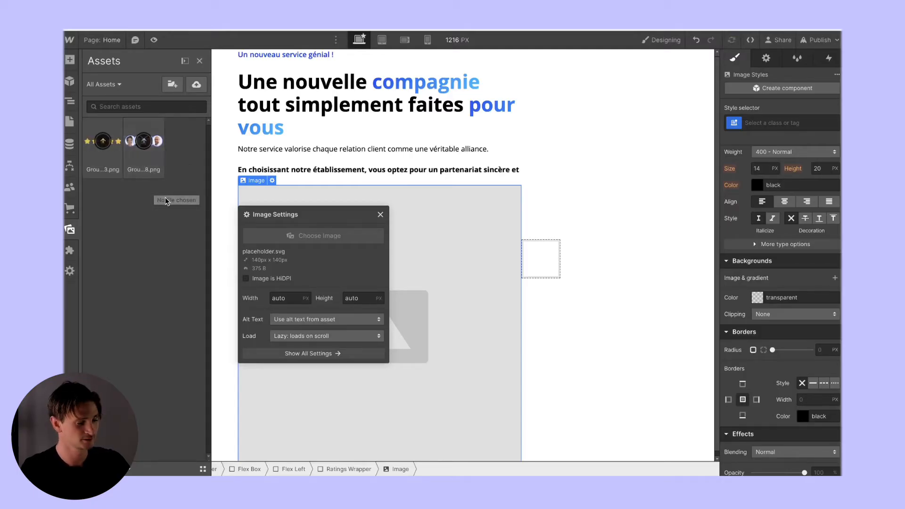
click(152, 164)
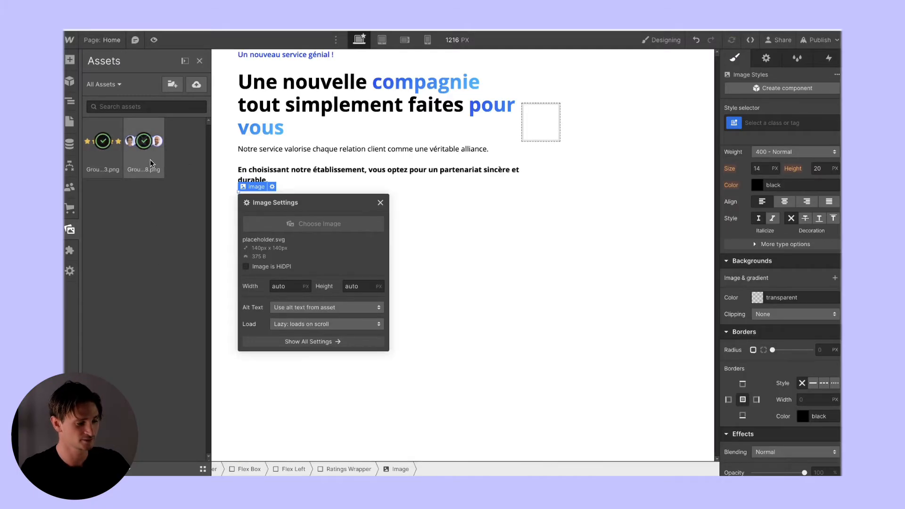
click(381, 203)
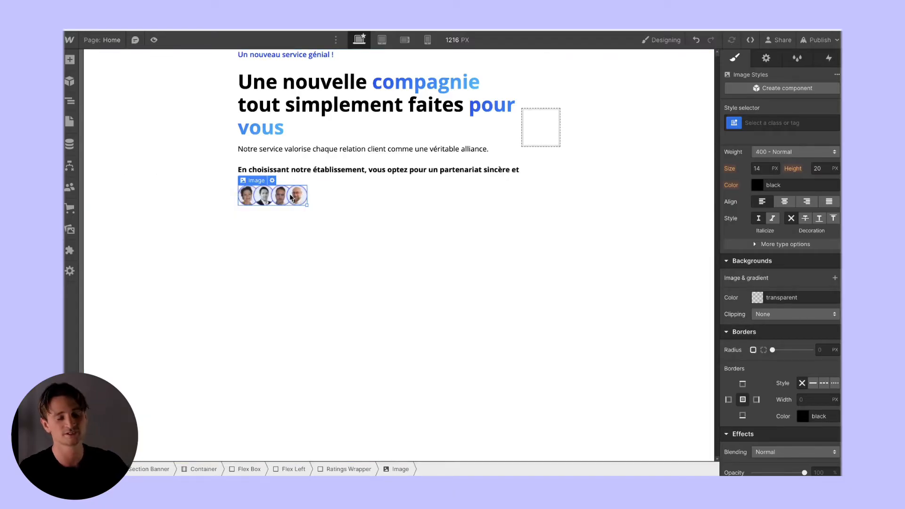
Switch to Figma and re-export the avatars group as PNG at 4x, replacing the existing Group 18.png file
key(super+Tab)
key(super+Tab)
key(super+Tab)
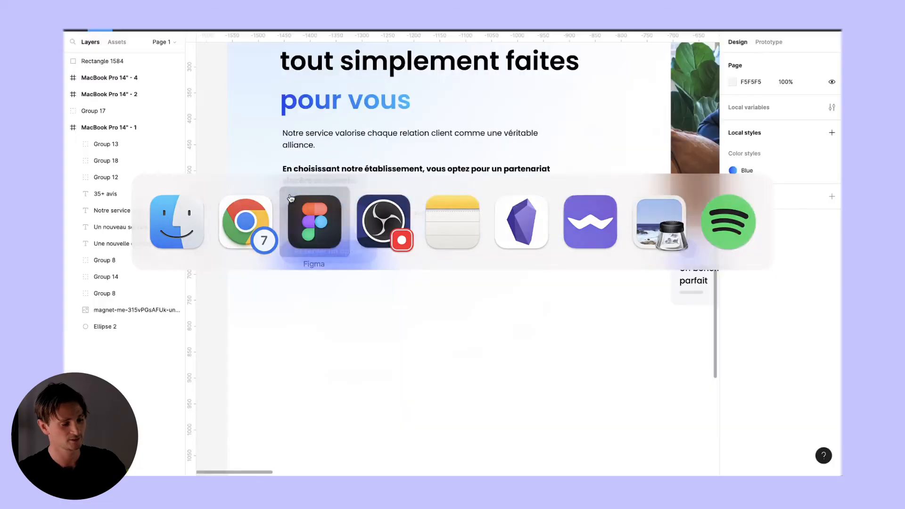
click(322, 220)
scroll(799, 406, down, 3)
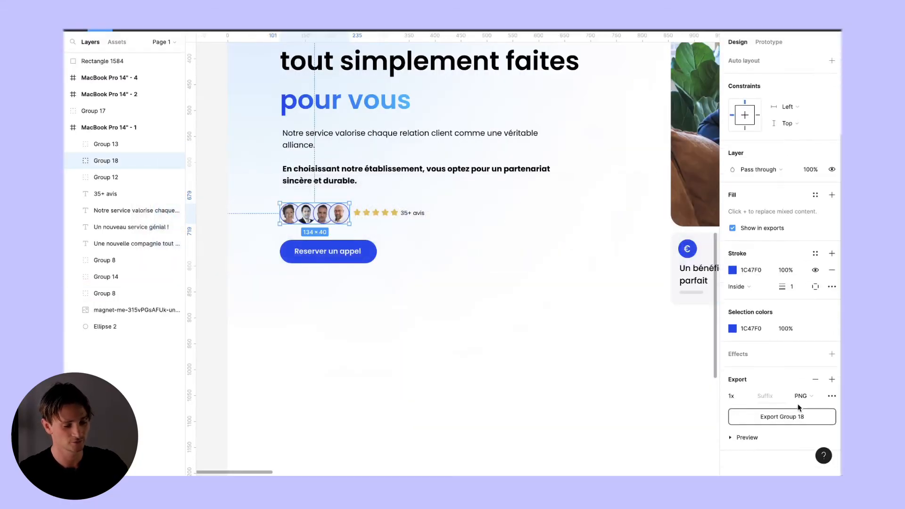
click(731, 396)
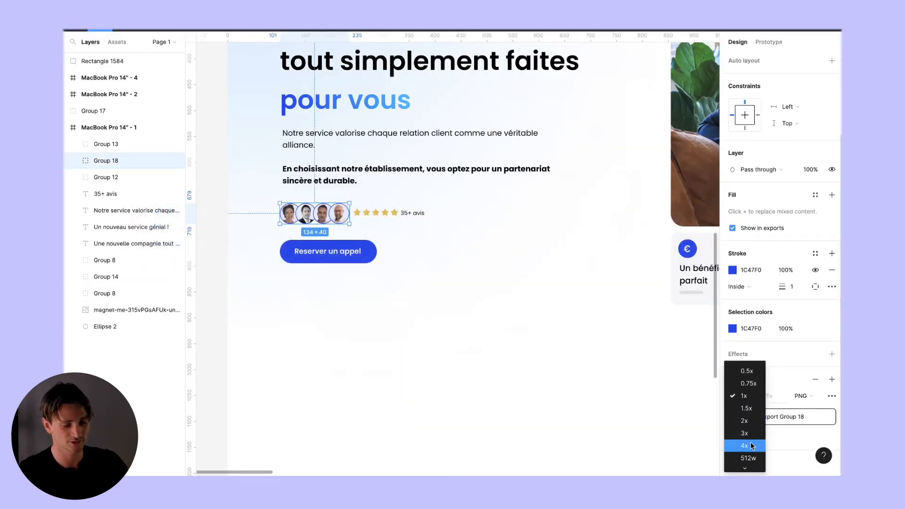
click(748, 444)
click(766, 417)
key(Return)
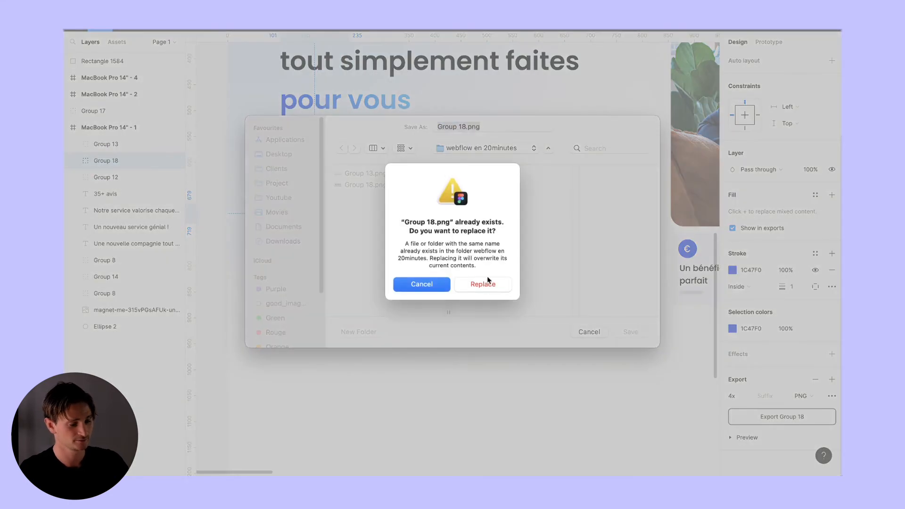
click(488, 281)
Return to Webflow, upload the new Group 18.png and replace the avatars image with it
key(super+Tab)
key(super+Tab)
click(272, 181)
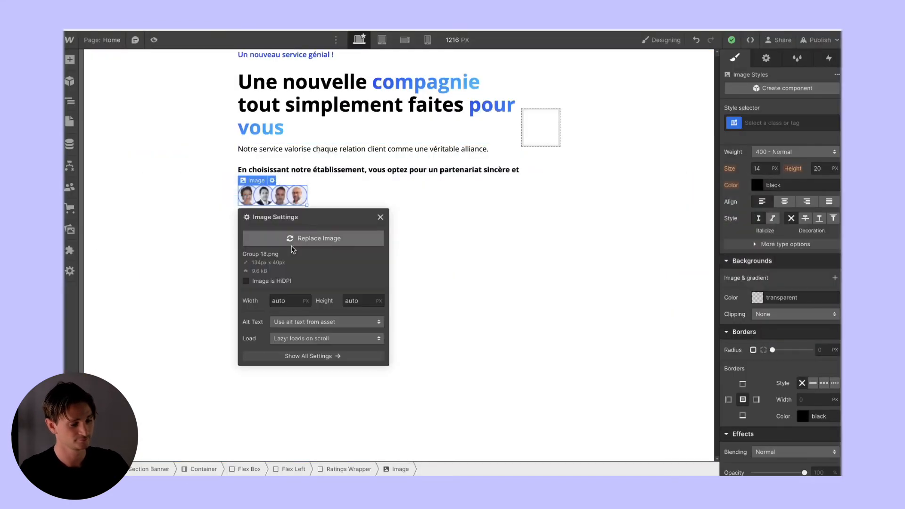
key(j)
key(super+Tab)
click(356, 204)
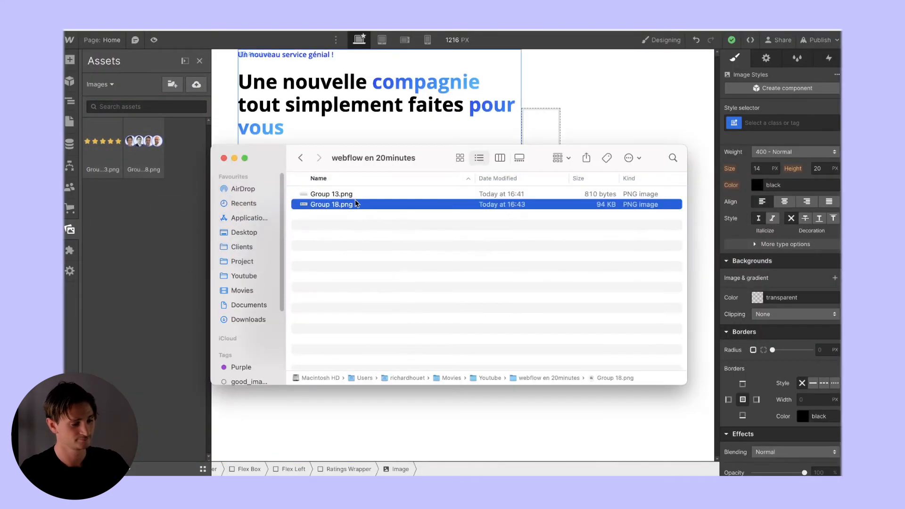
drag(360, 204, 161, 213)
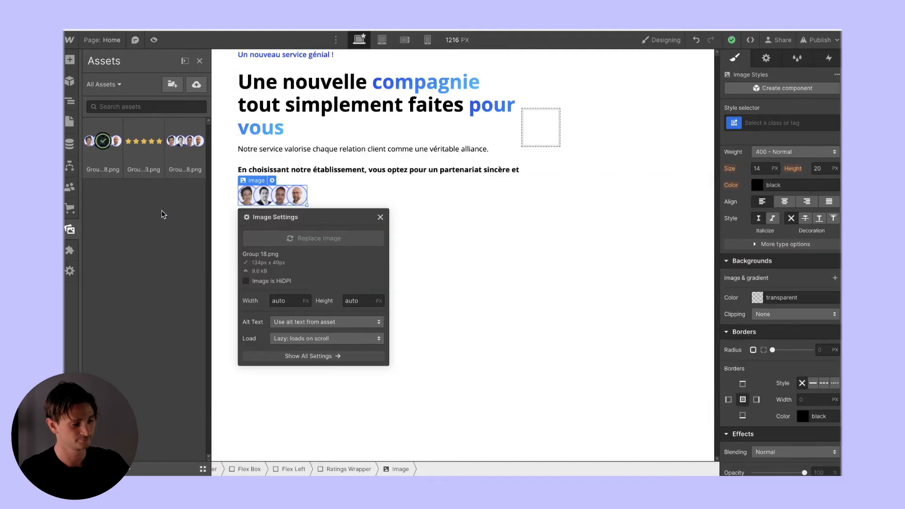
click(528, 230)
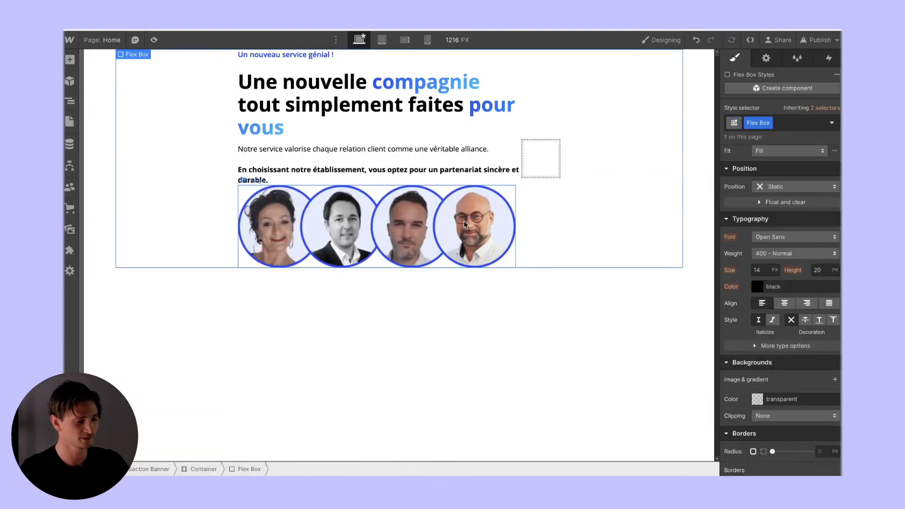
Give the avatars image the new class Img Avatars
click(465, 224)
click(771, 121)
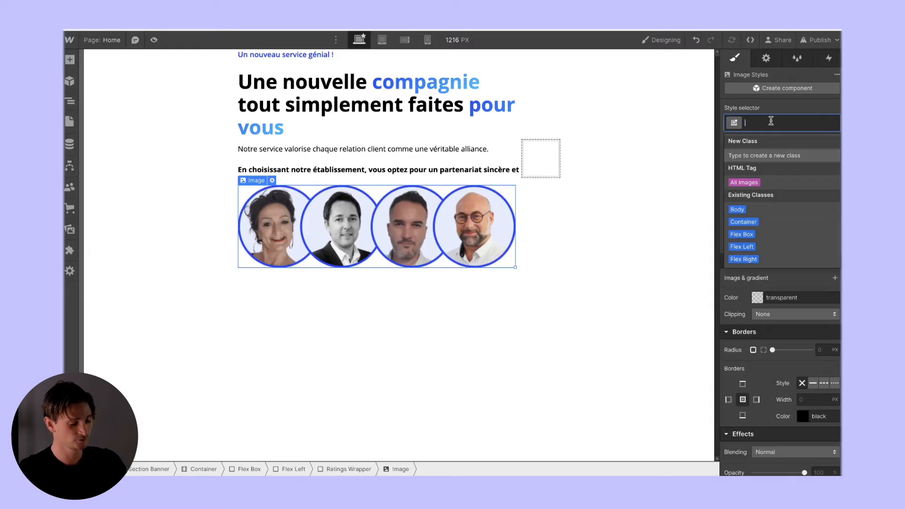
text(Img)
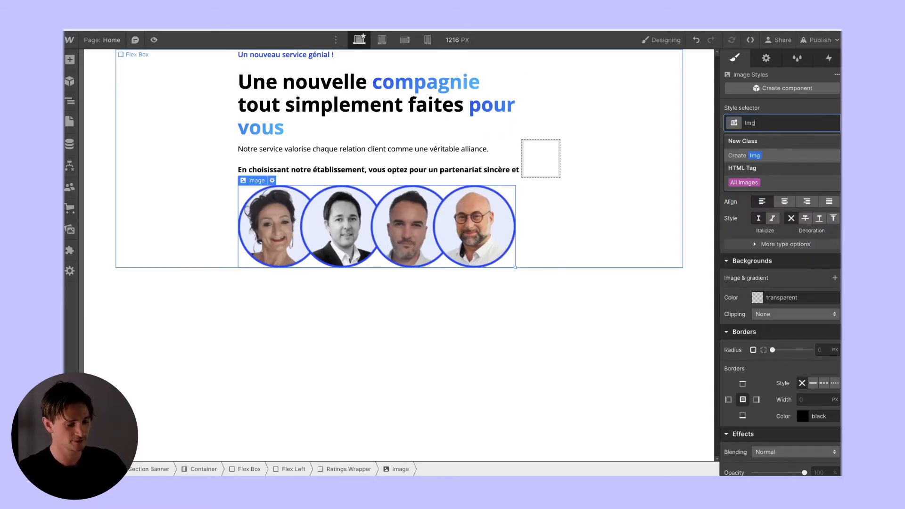
text( Avatarsa)
key(Return)
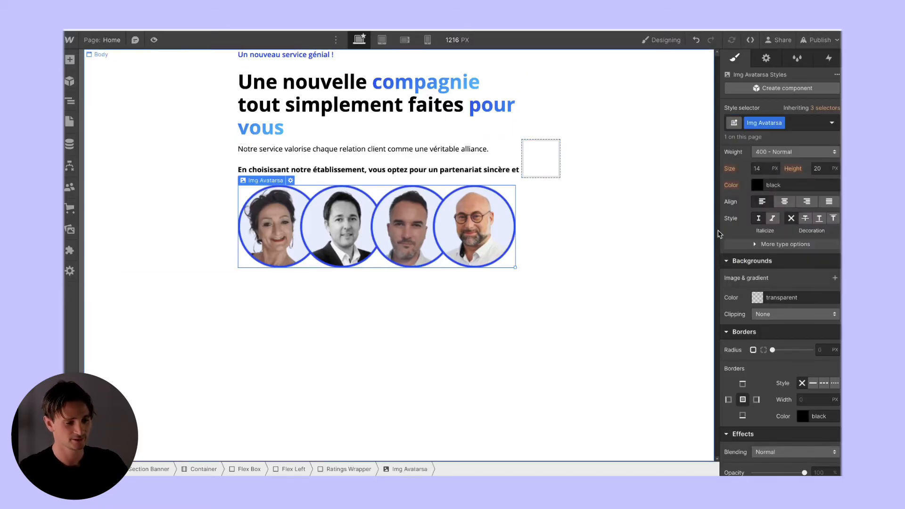
scroll(720, 234, up, 10)
click(773, 122)
key(BackSpace)
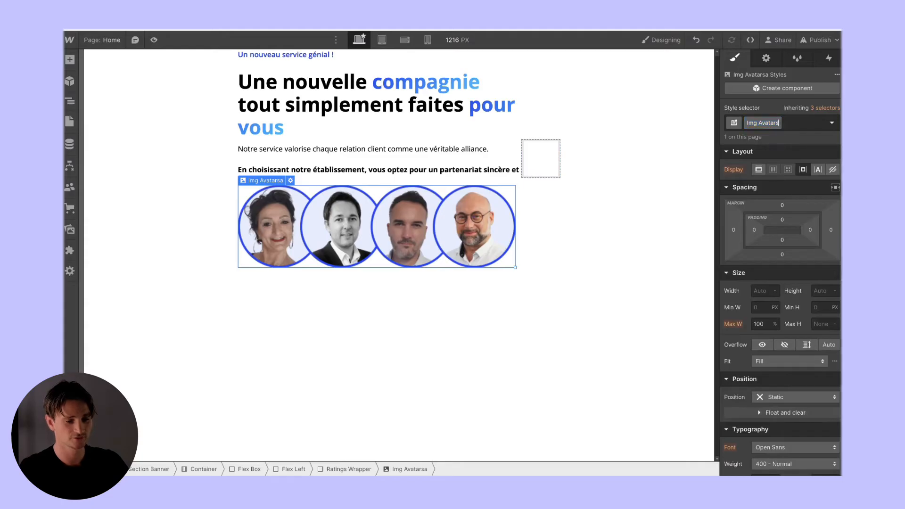
key(Return)
Set the width of the Img Avatars class to 150 px
click(763, 290)
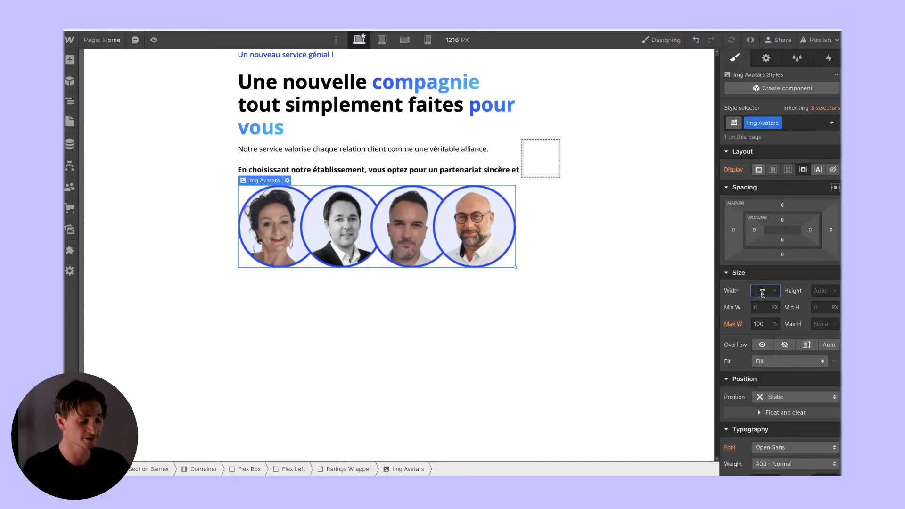
text(220)
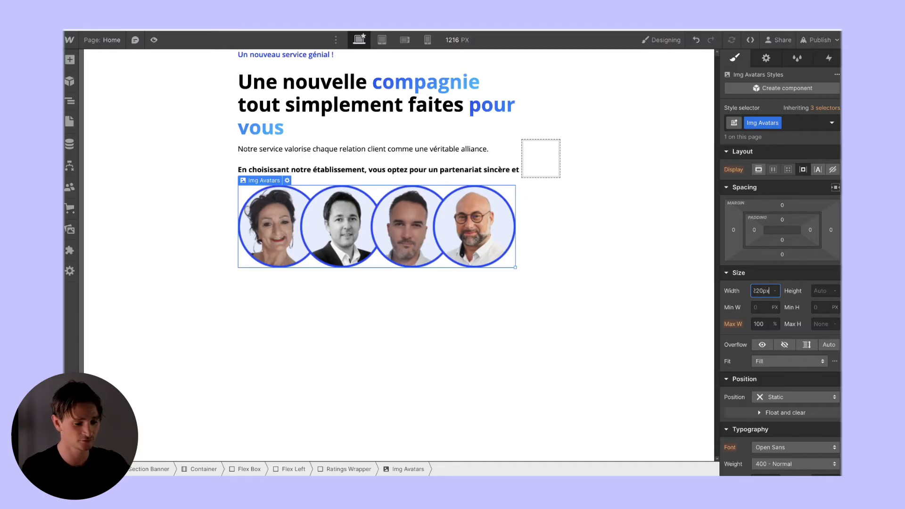
key(Left)
key(Left)
key(BackSpace)
text(1)
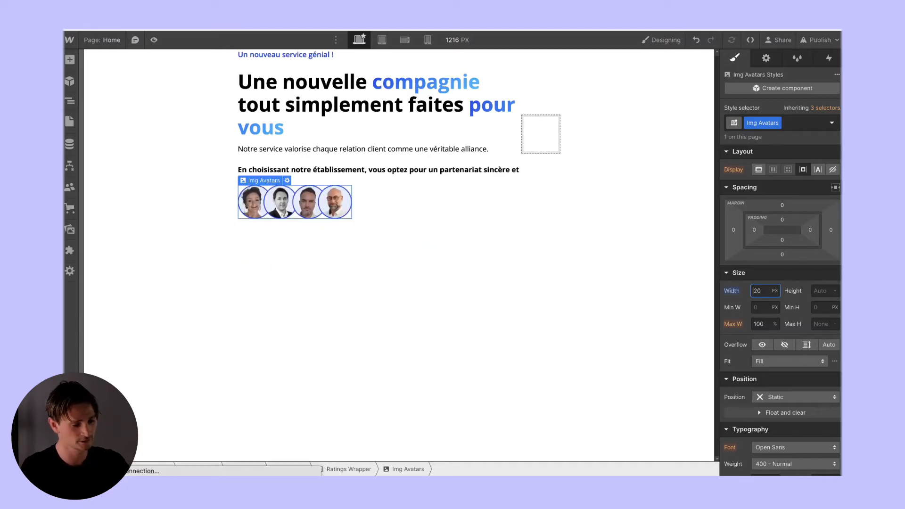
key(shift+Right)
text(5)
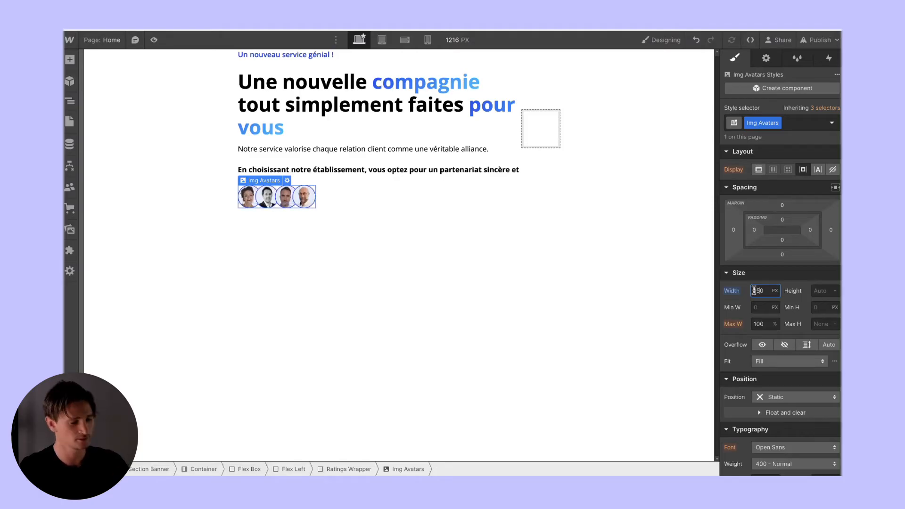
click(288, 215)
click(285, 201)
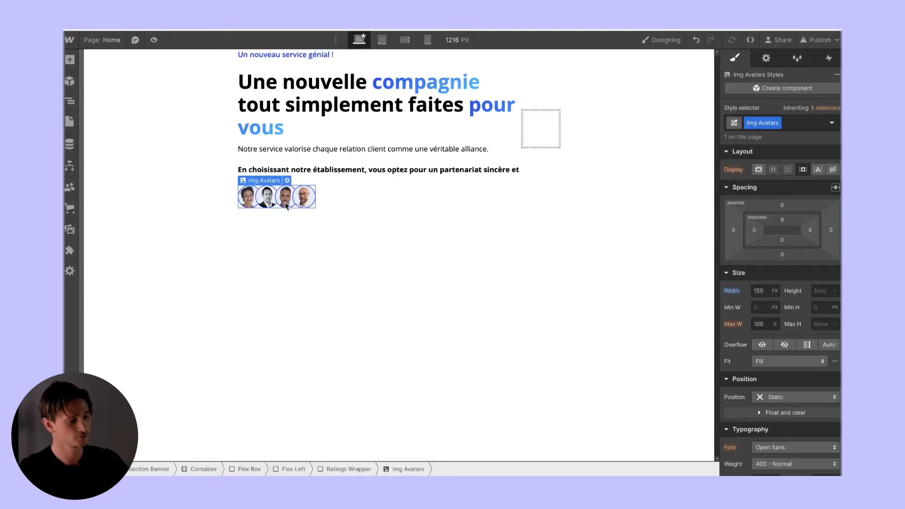
Add an image element beside the avatars in the Ratings Wrapper and assign it the stars asset Group 13.png
click(70, 60)
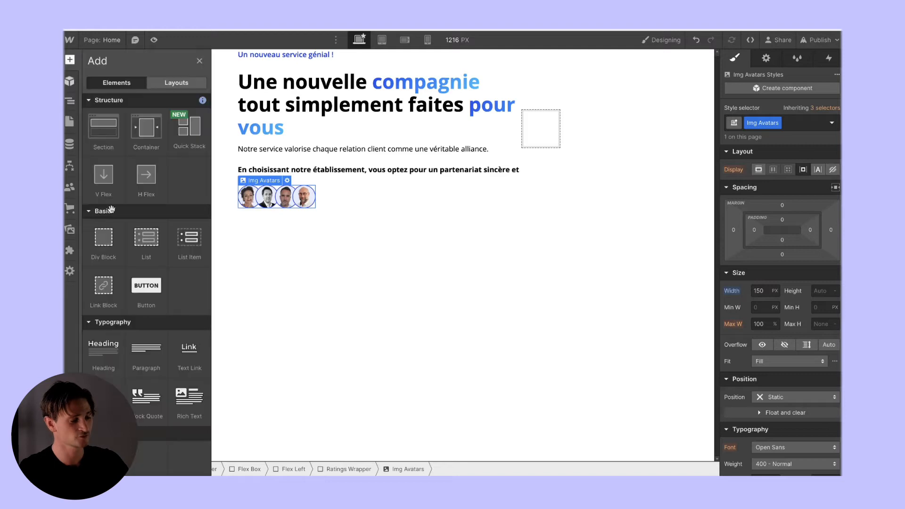
scroll(188, 236, down, 5)
click(110, 343)
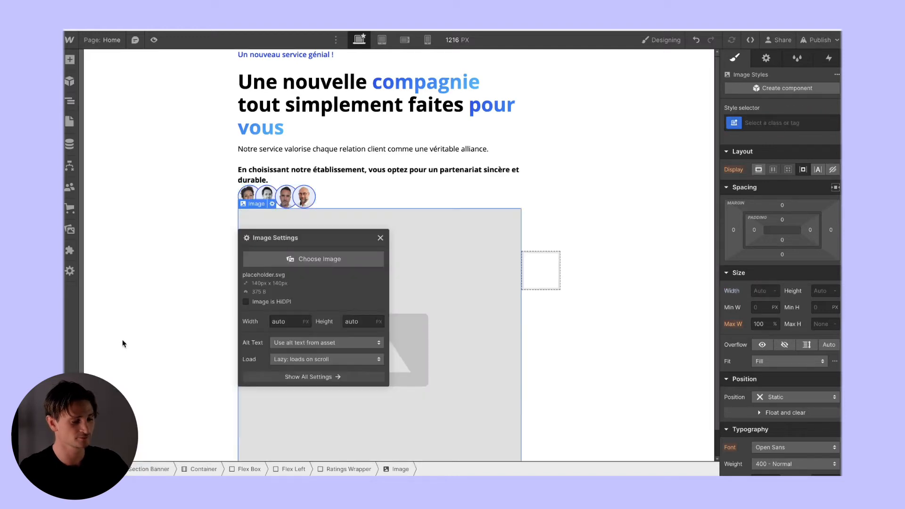
click(322, 257)
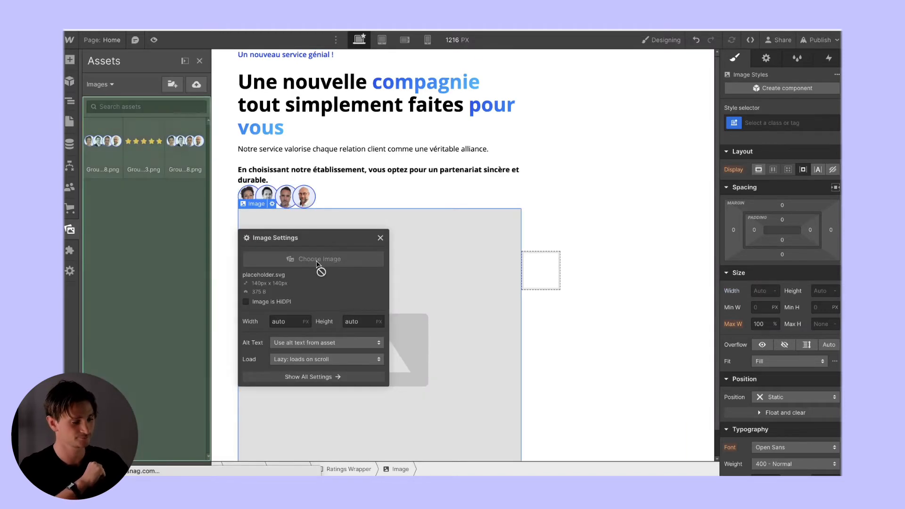
click(148, 155)
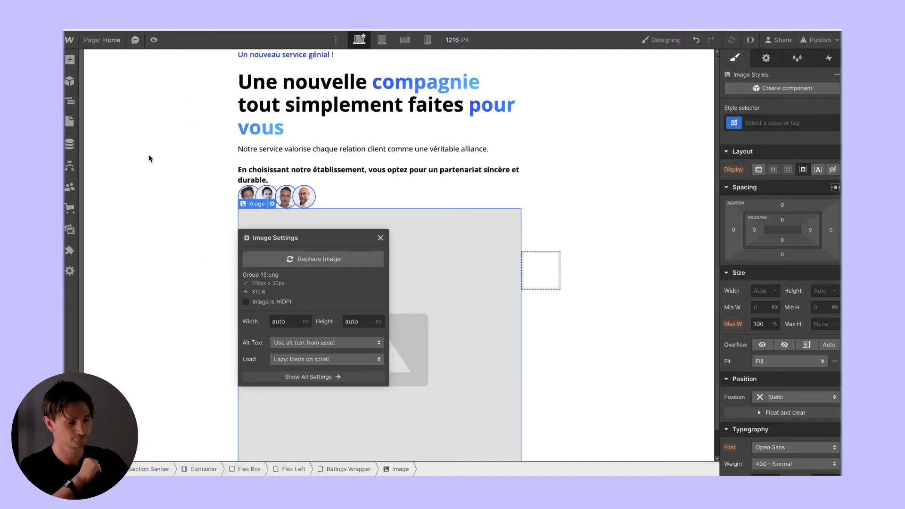
Give the stars image the new class Img Stars
click(773, 124)
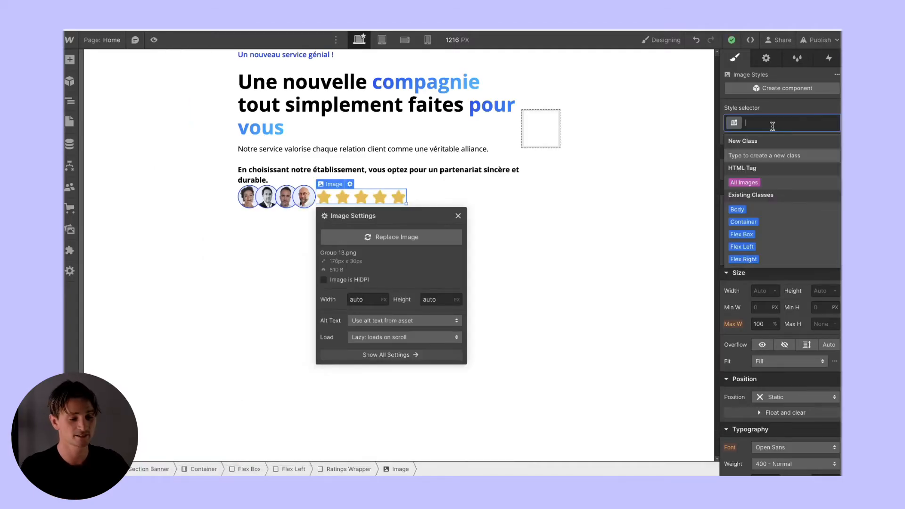
text(Img Sta)
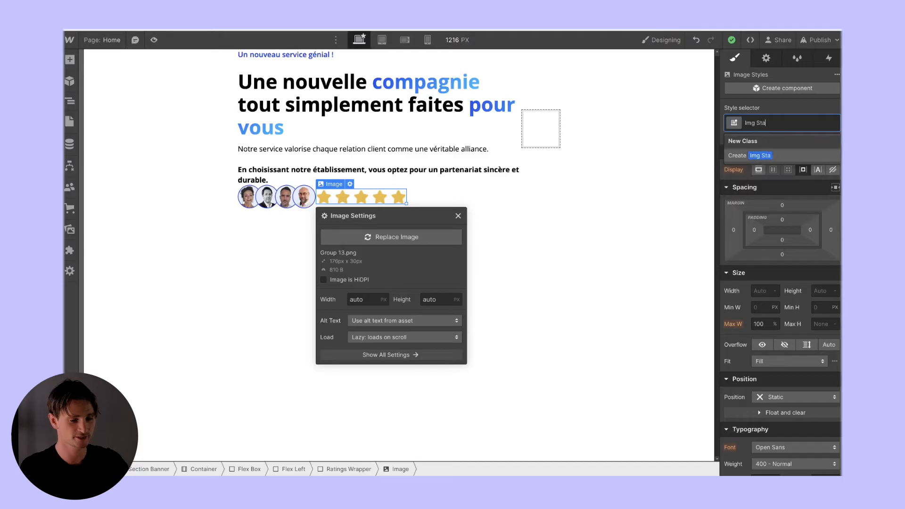
text(rs)
key(Return)
Set the width of the Img Stars class to 100 px
click(752, 291)
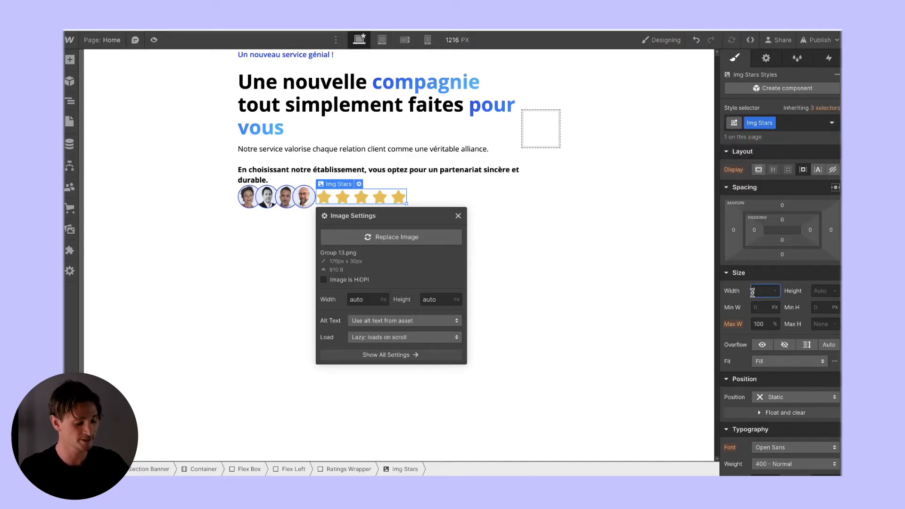
text(120px)
key(Return)
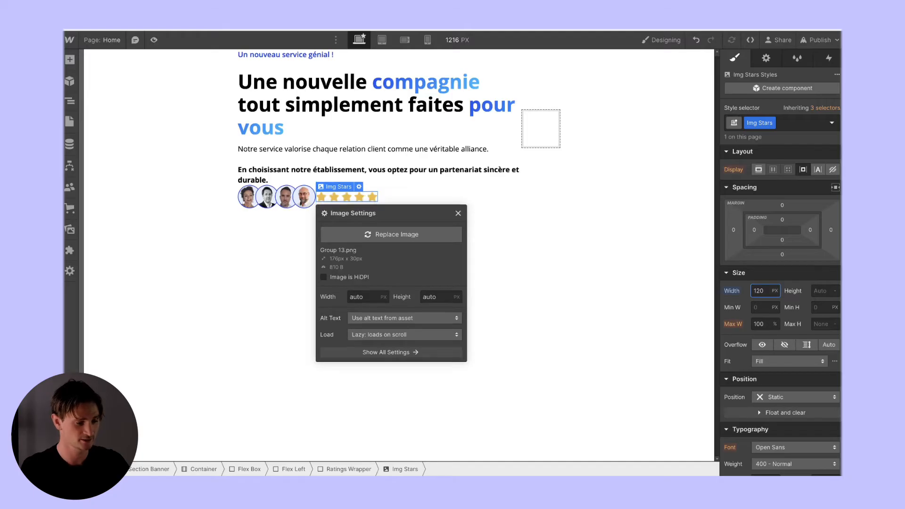
key(BackSpace)
text(0)
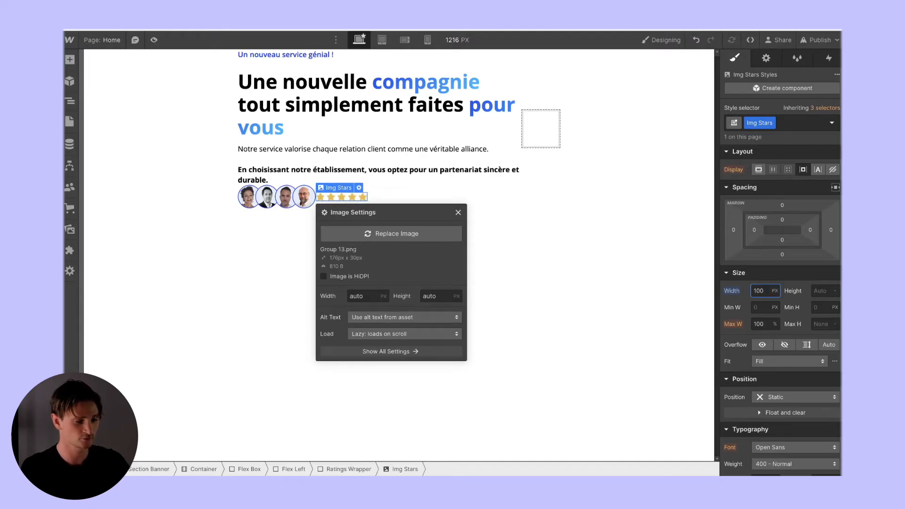
key(Escape)
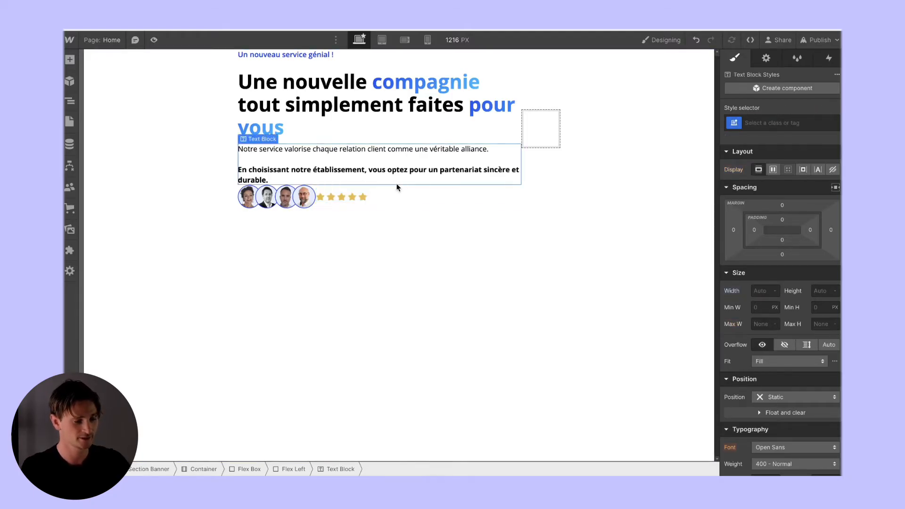
Check the ratings row in the Figma mockup, return to Webflow and add a text block inside the Ratings Wrapper
click(300, 206)
key(super+Tab)
key(super+Tab)
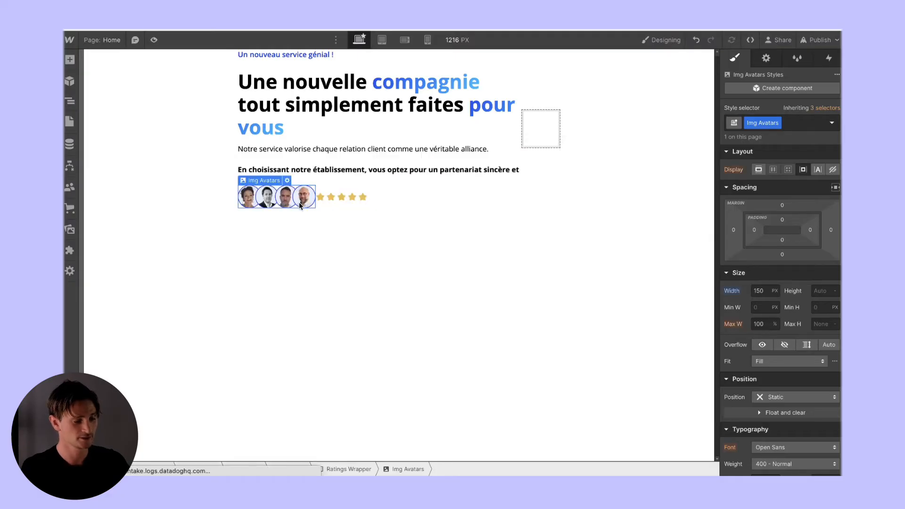
key(super+Tab)
key(super+Tab)
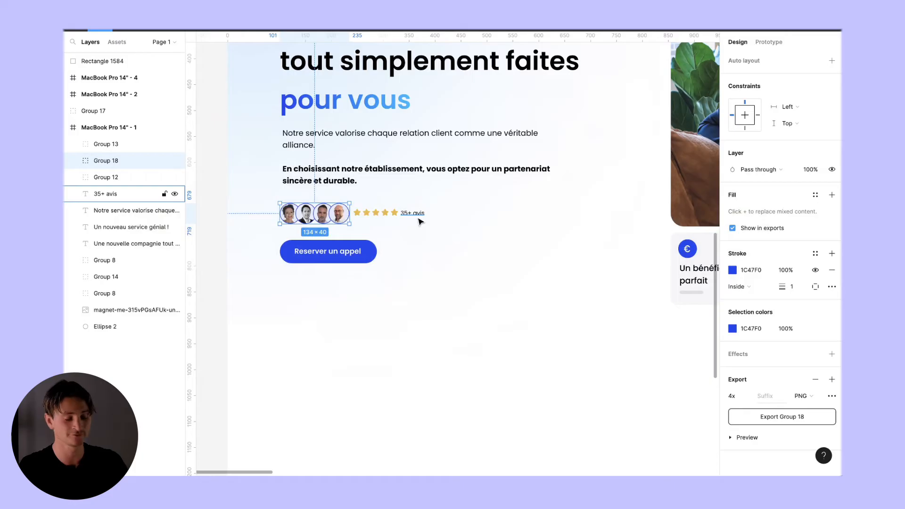
key(super+Tab)
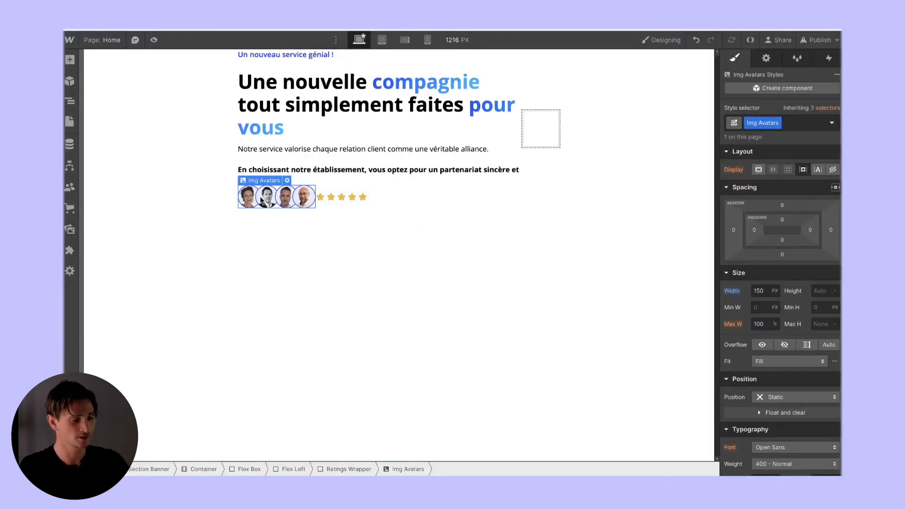
click(393, 199)
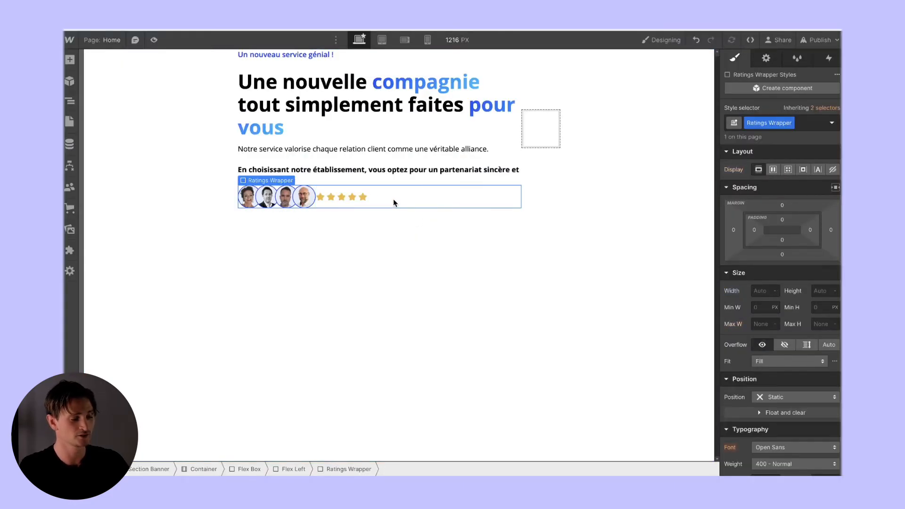
click(69, 60)
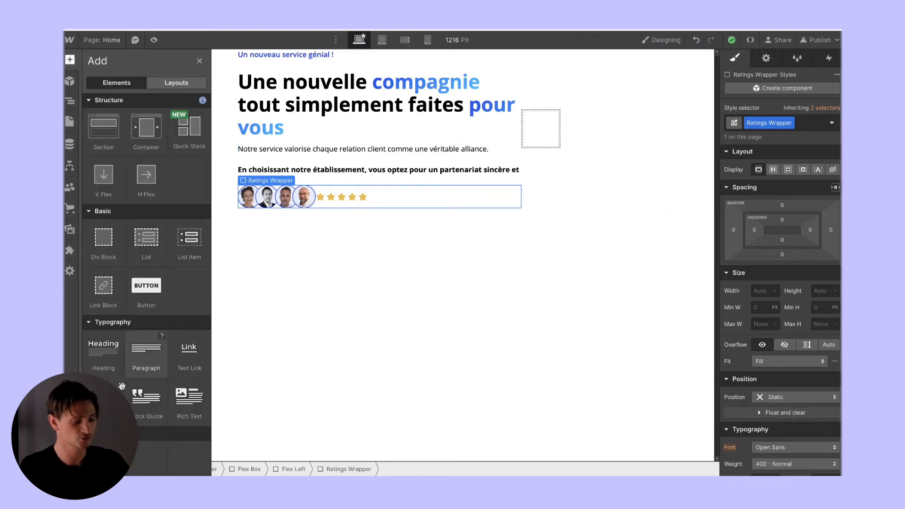
click(100, 363)
Give the new text block the class Small Text
click(777, 123)
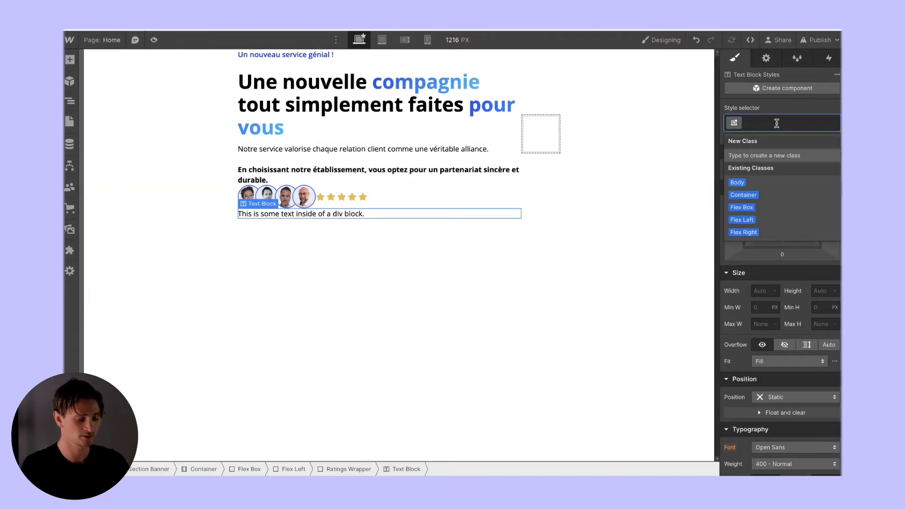
text(Small)
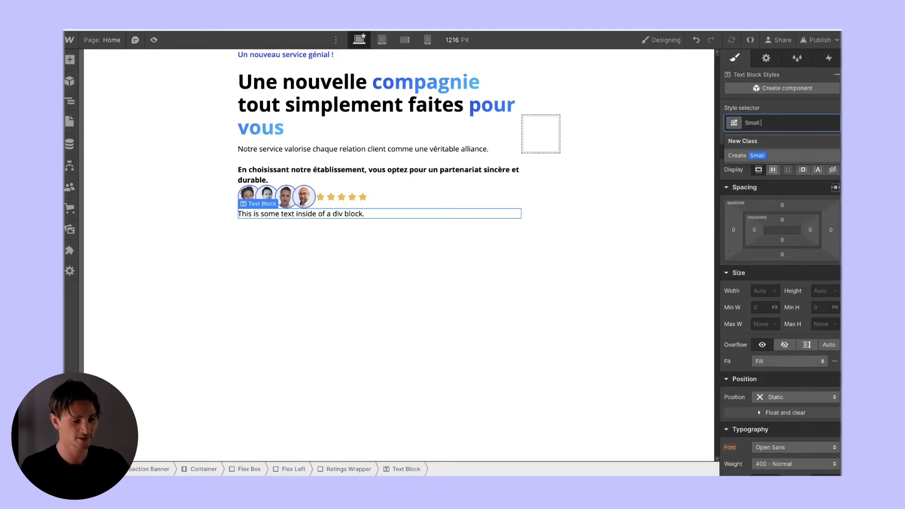
text( TExt)
key(Return)
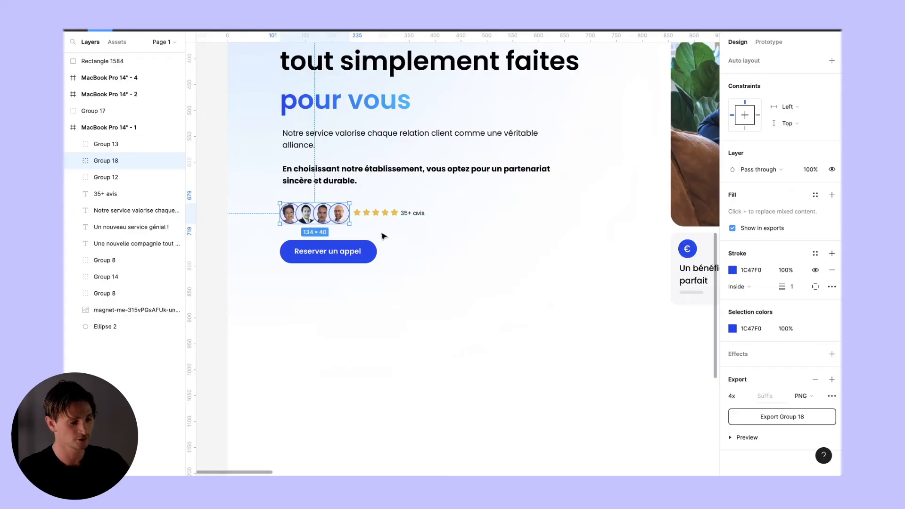
Copy the text "35+ avis" from the Figma mockup and paste it over the placeholder text of the Small Text block in Webflow
double_click(406, 214)
double_click(412, 215)
key(ctrl+c)
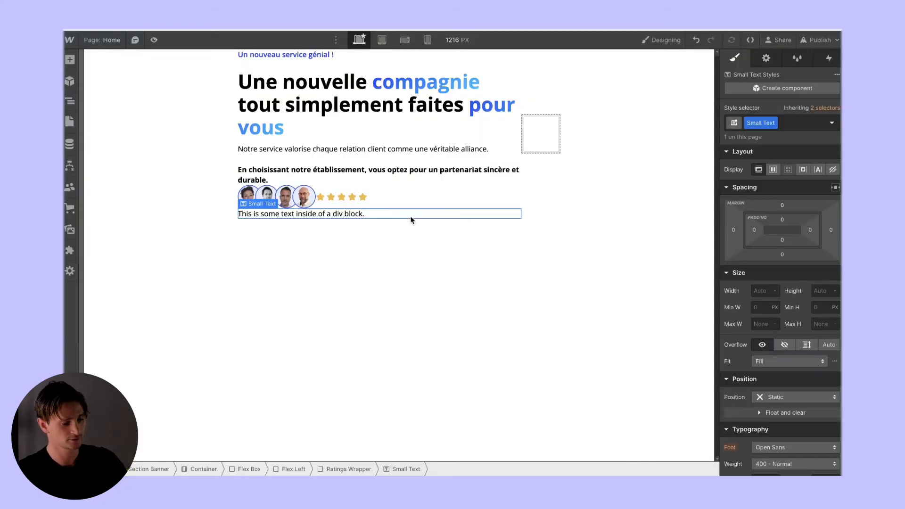
double_click(369, 208)
key(ctrl+v)
click(363, 233)
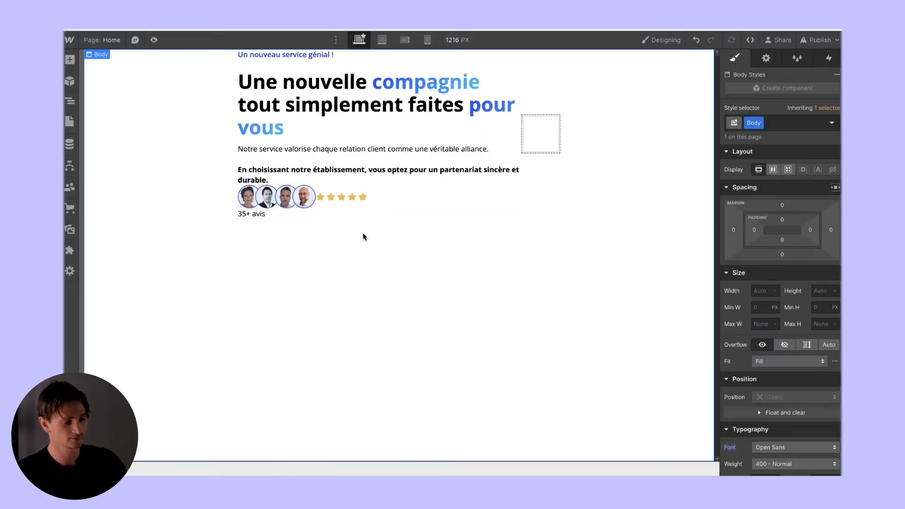
Set the font size of the Small Text class to 12 px
click(322, 212)
scroll(754, 334, down, 3)
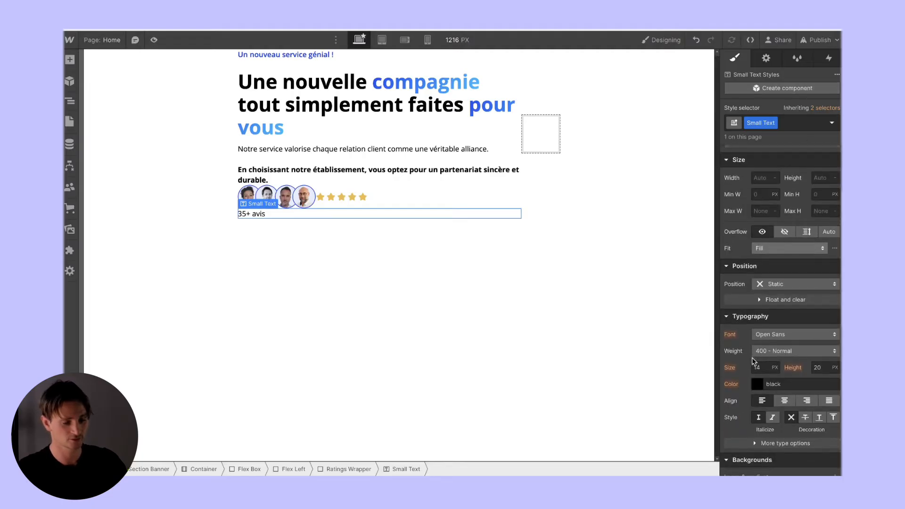
click(756, 325)
text(12)
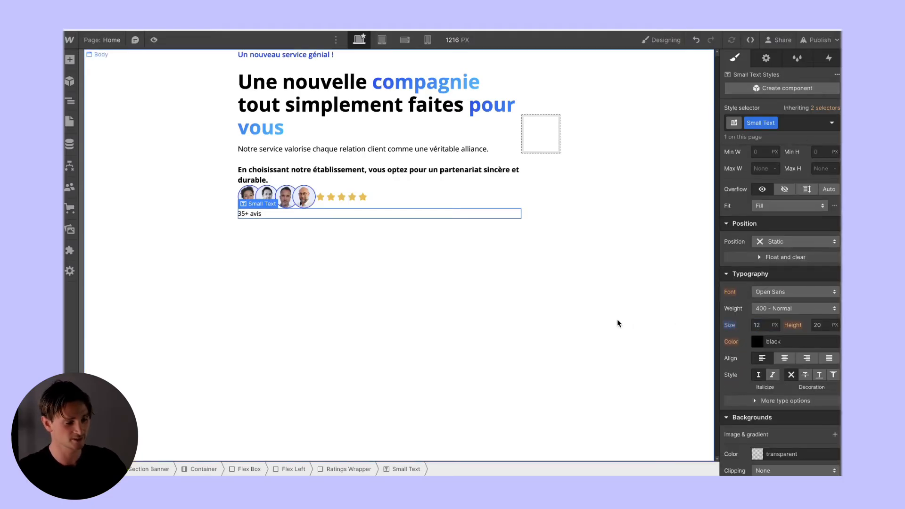
click(618, 324)
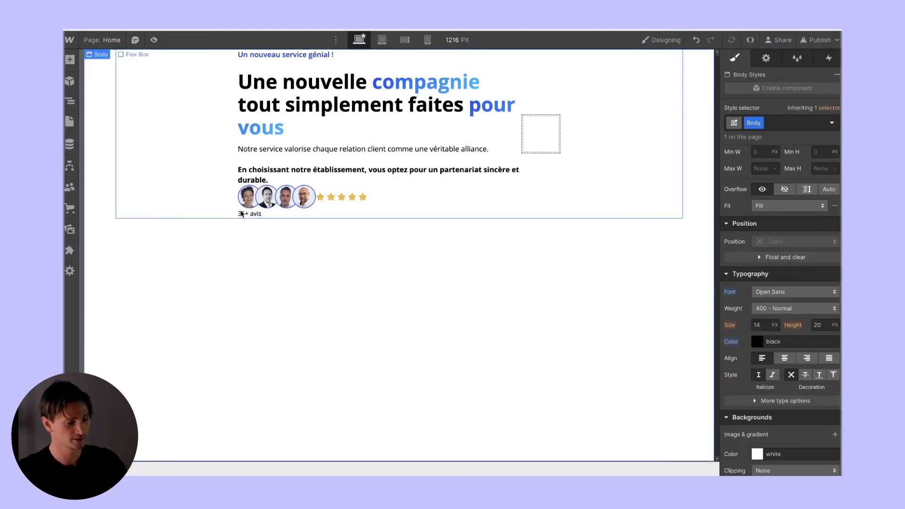
Lay out the Ratings Wrapper as a horizontal flexbox with centred alignment and a 10 px column gap
click(382, 216)
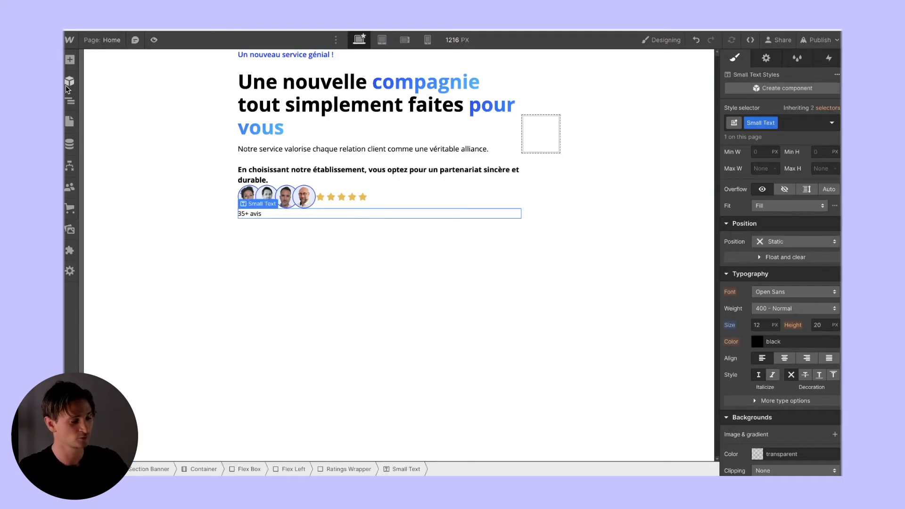
key(z)
click(131, 179)
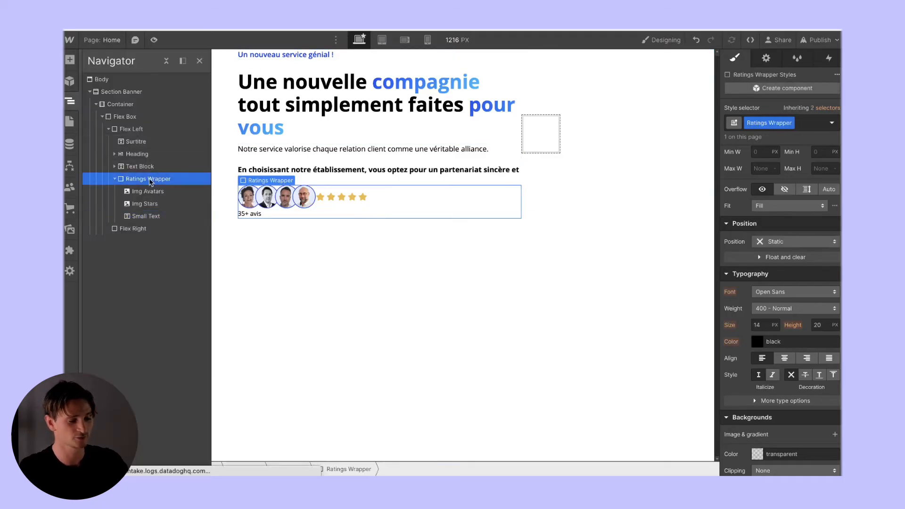
click(773, 169)
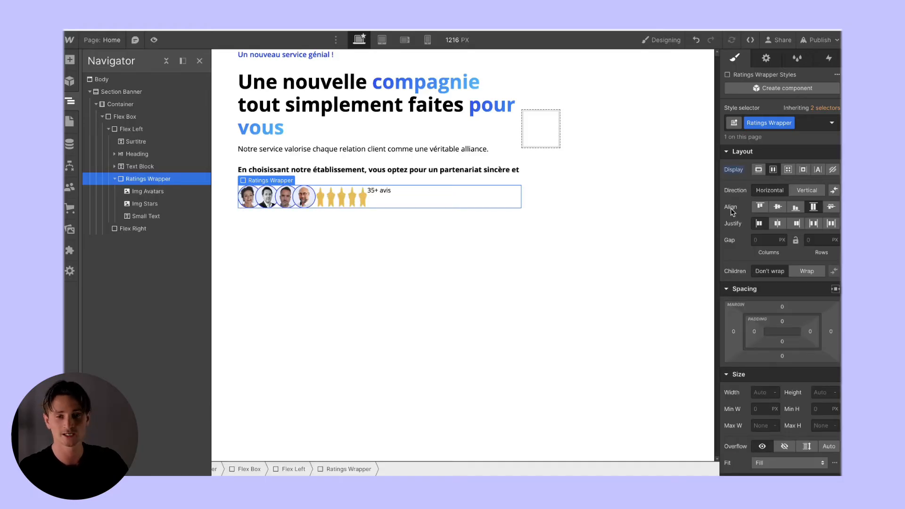
click(778, 207)
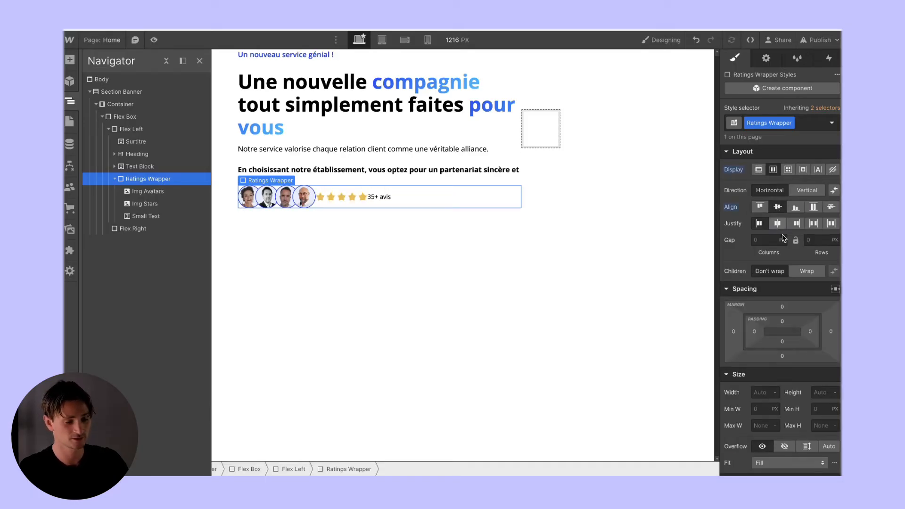
click(761, 241)
text(10)
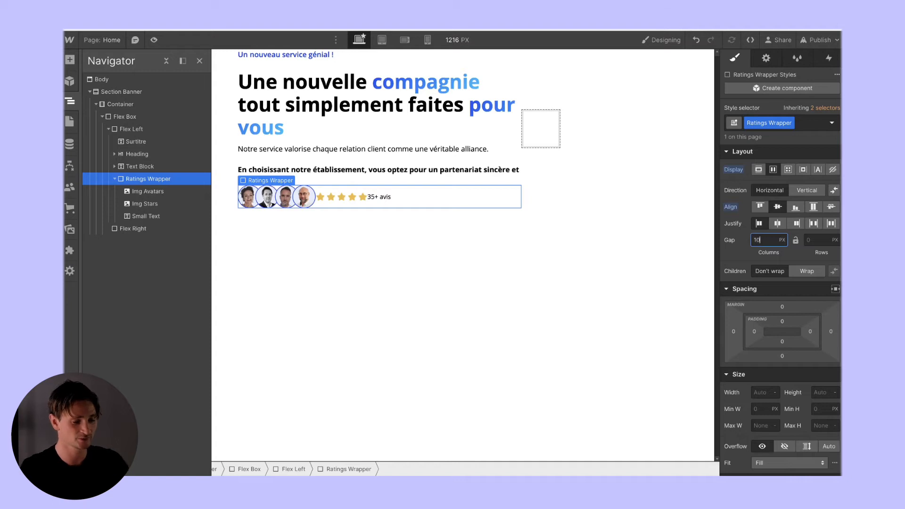
click(409, 281)
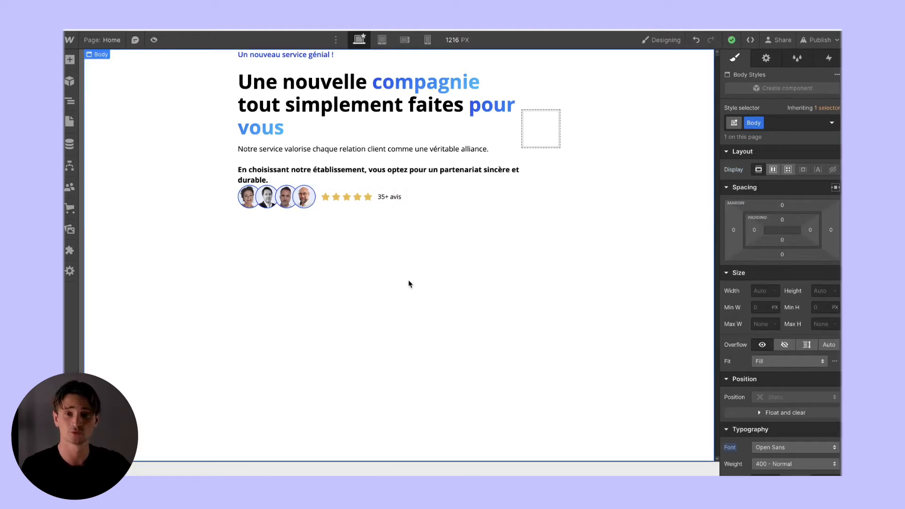
Give the Ratings Wrapper a top margin of 40 px
click(409, 197)
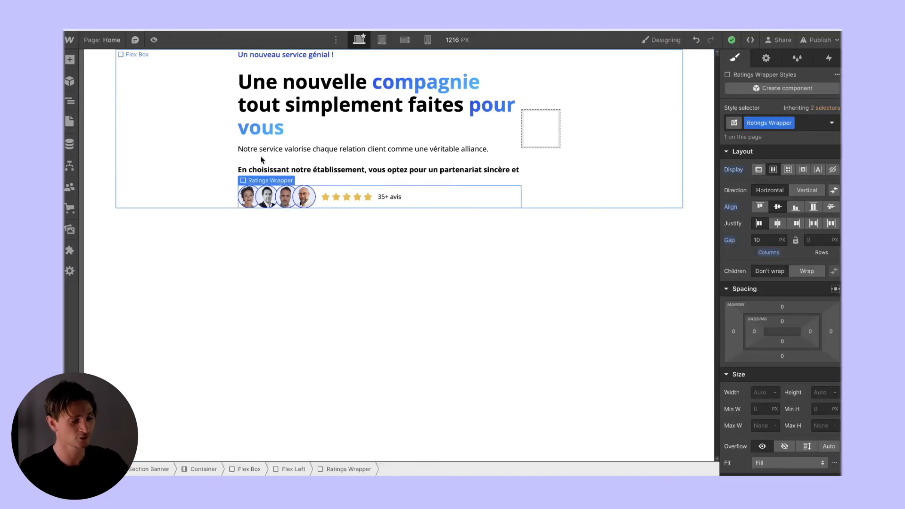
click(366, 297)
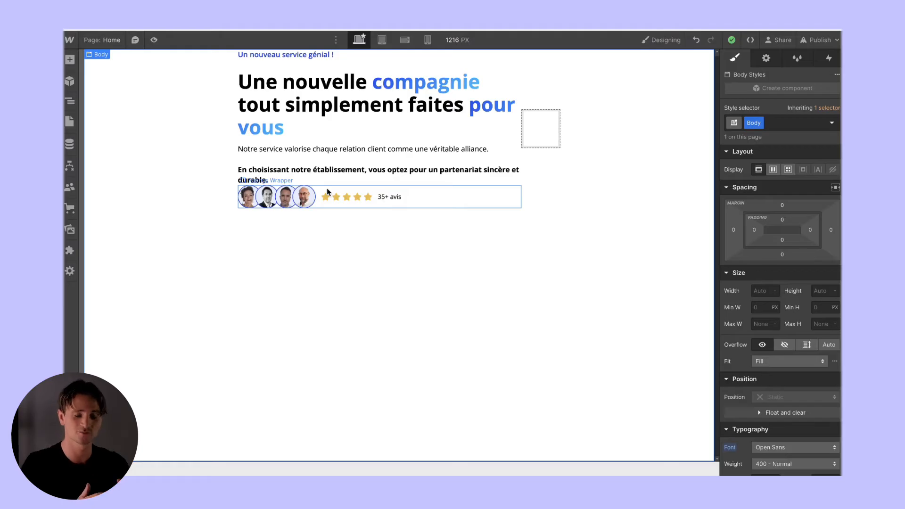
click(418, 198)
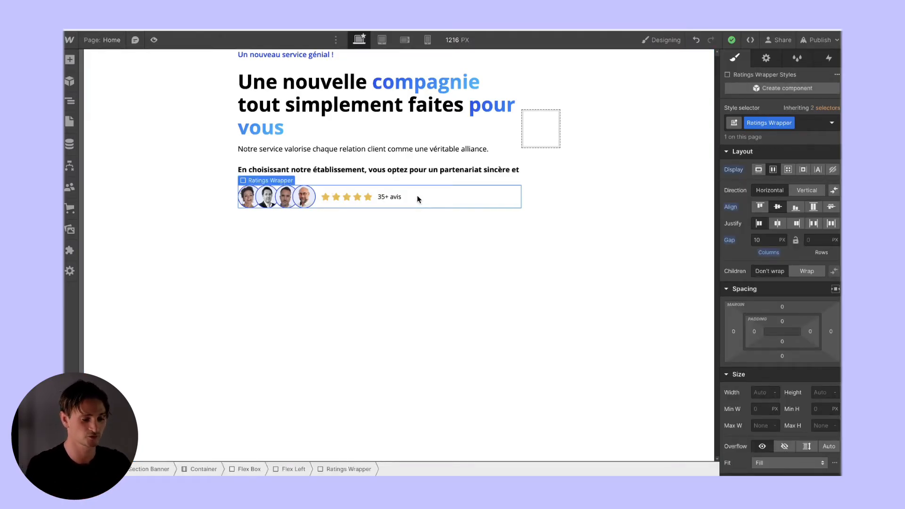
click(783, 307)
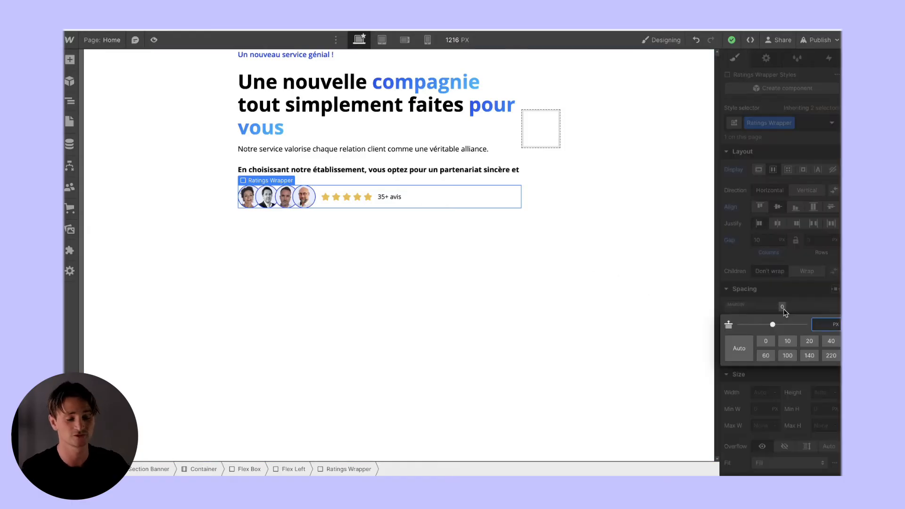
text(40)
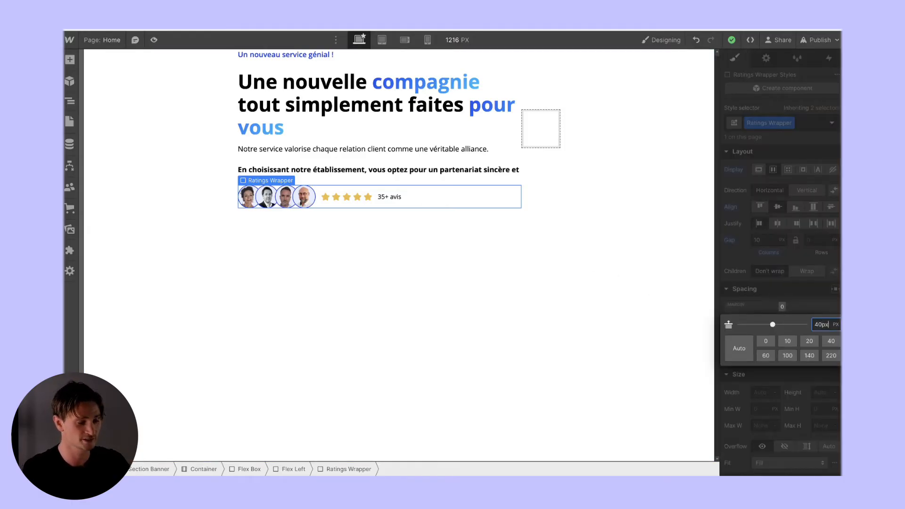
key(Return)
click(782, 308)
text(0)
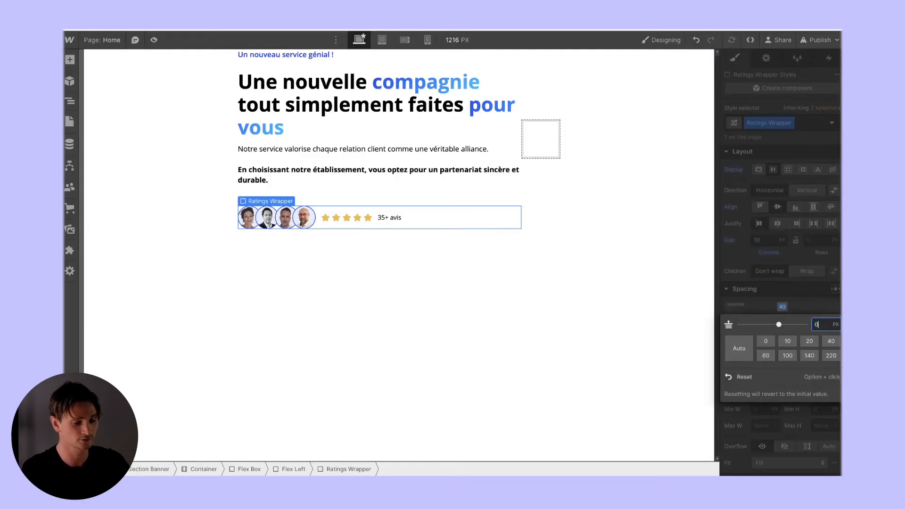
key(Escape)
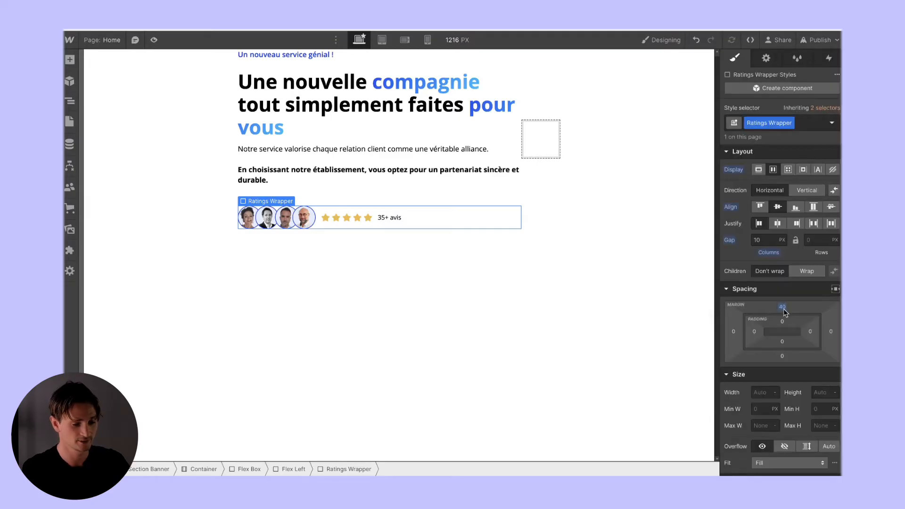
Set the Ratings Wrapper's top margin to 30 px
click(782, 308)
text(30)
key(Return)
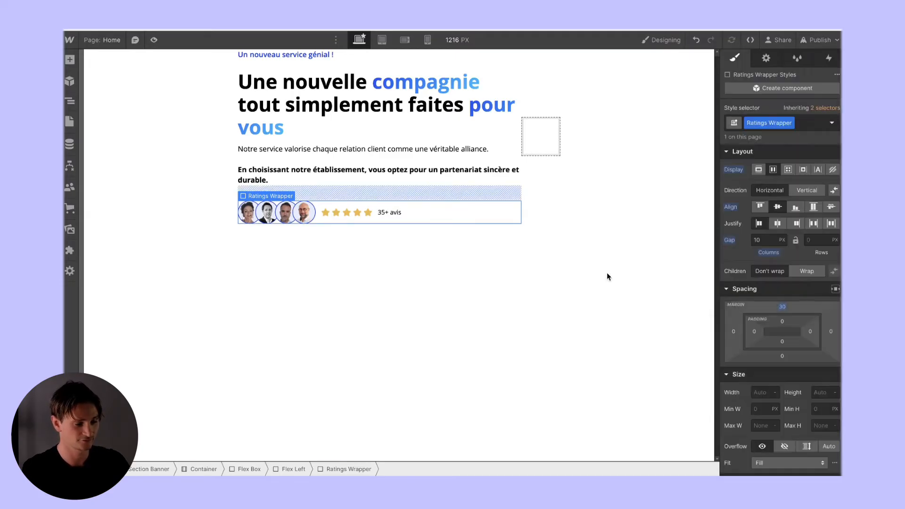
click(607, 277)
click(390, 213)
click(439, 210)
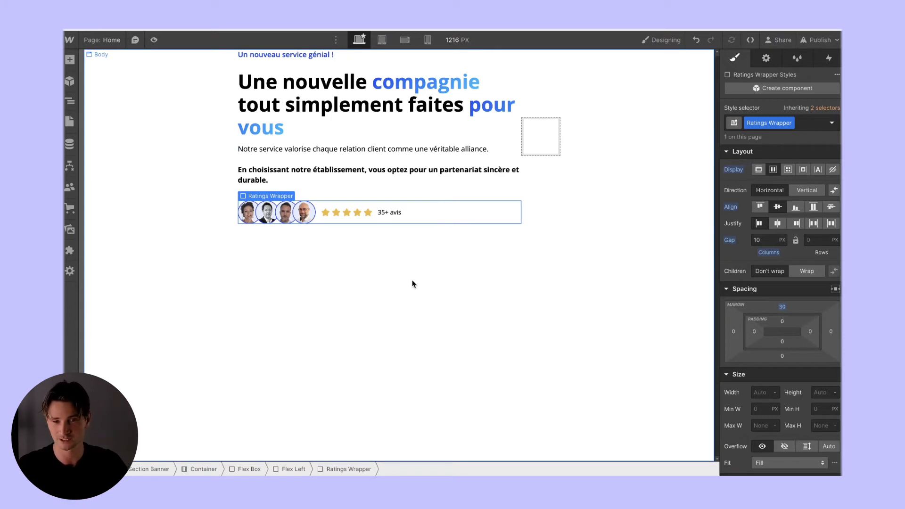
Check the call-to-action in the Figma mockup, then add a Button element inside Flex Left below the ratings row in Webflow
key(super+Tab)
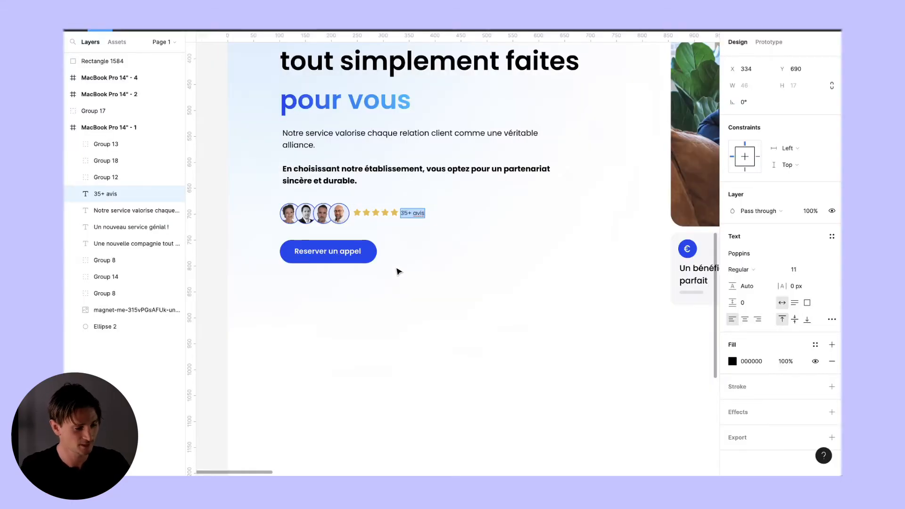
key(Escape)
key(super+Tab)
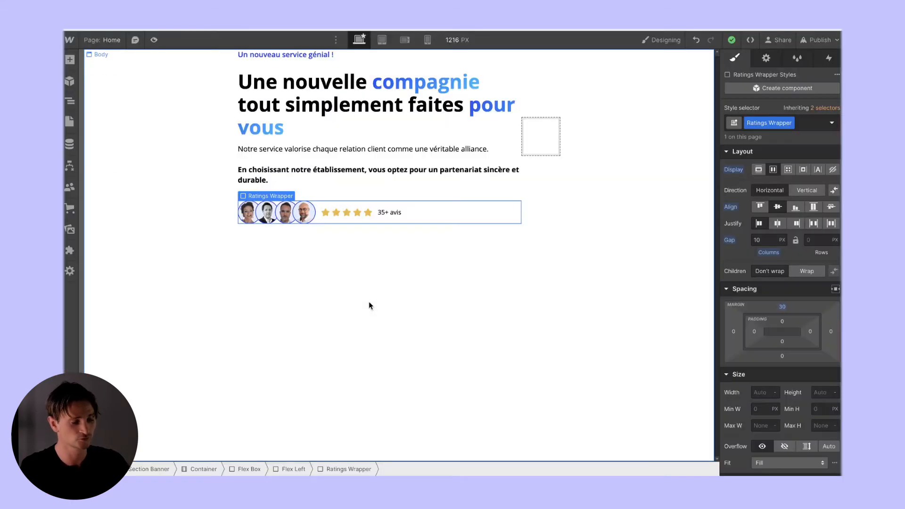
click(69, 101)
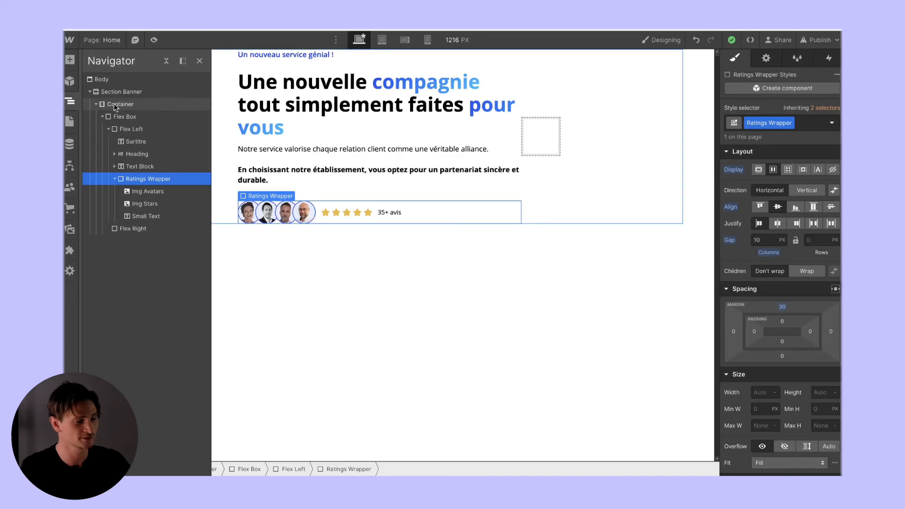
click(134, 129)
click(70, 60)
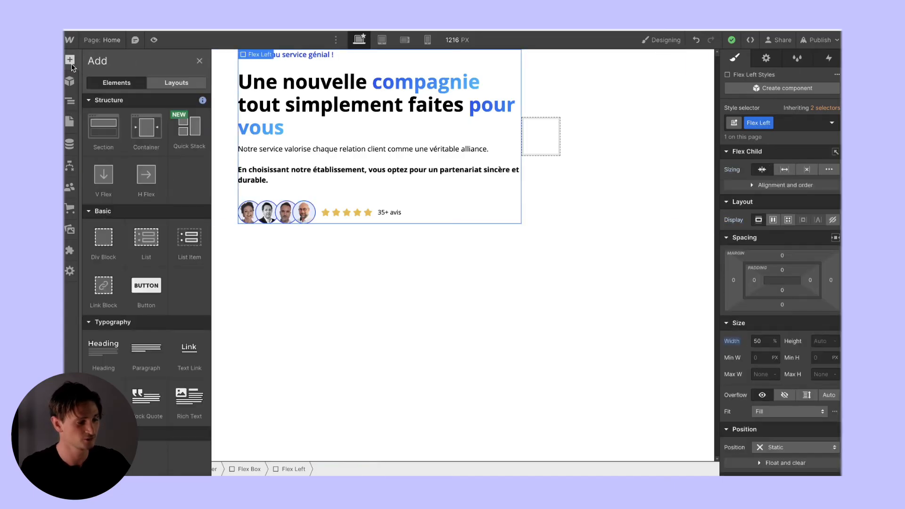
scroll(186, 313, down, 1)
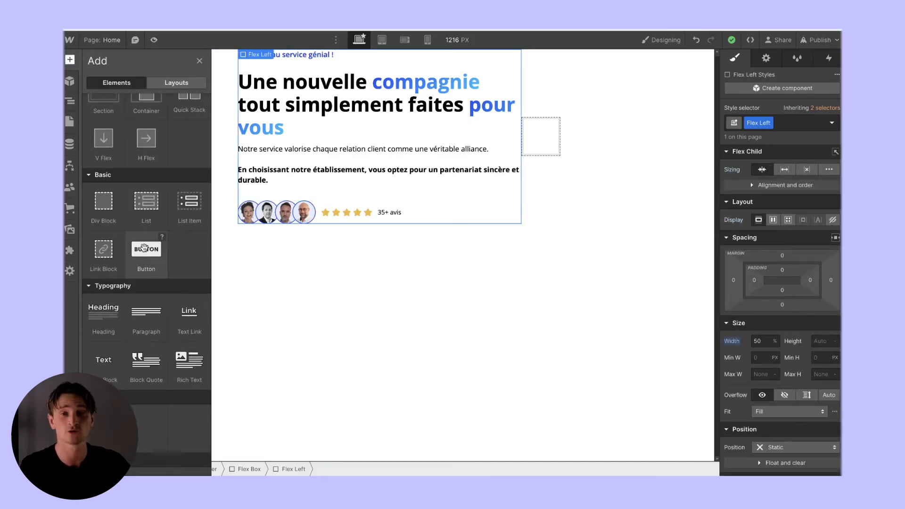
drag(144, 248, 313, 254)
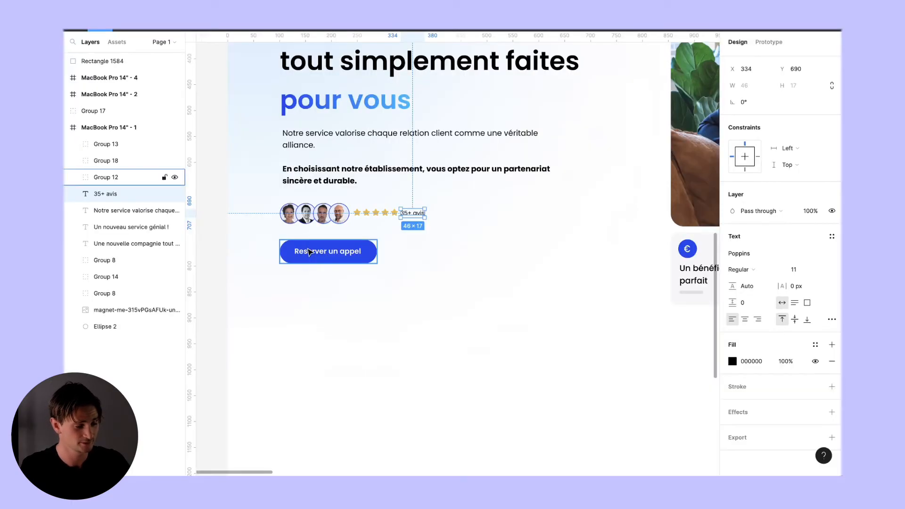
Copy the text "Reserver un appel" from the Figma mockup and paste it over the Webflow button's placeholder text
double_click(309, 252)
key(ctrl+c)
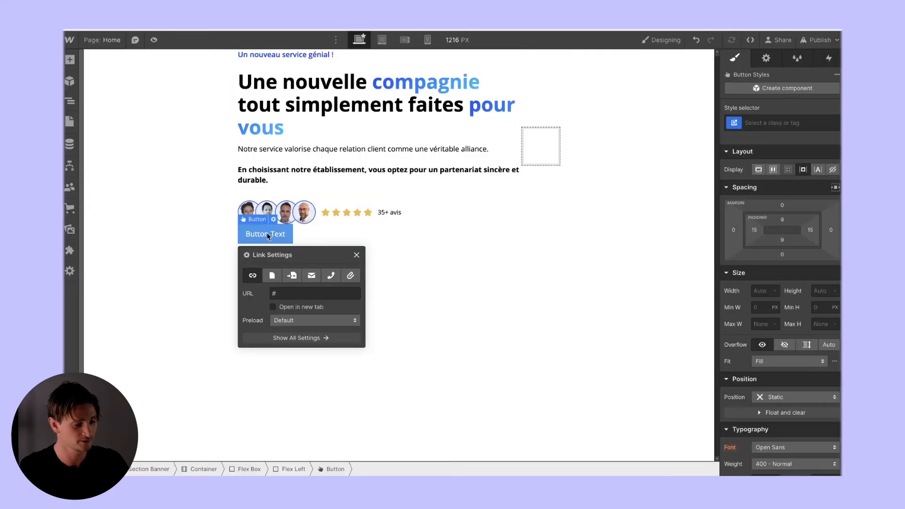
double_click(265, 232)
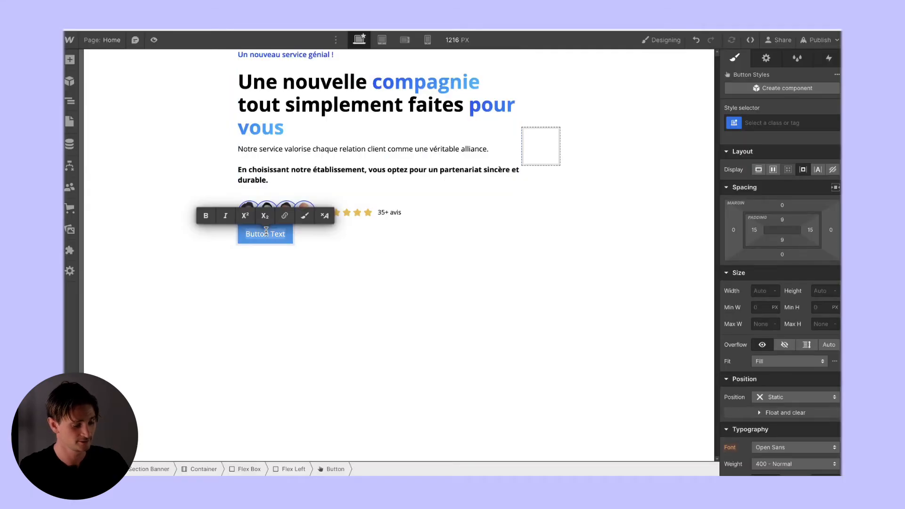
key(ctrl+v)
click(344, 262)
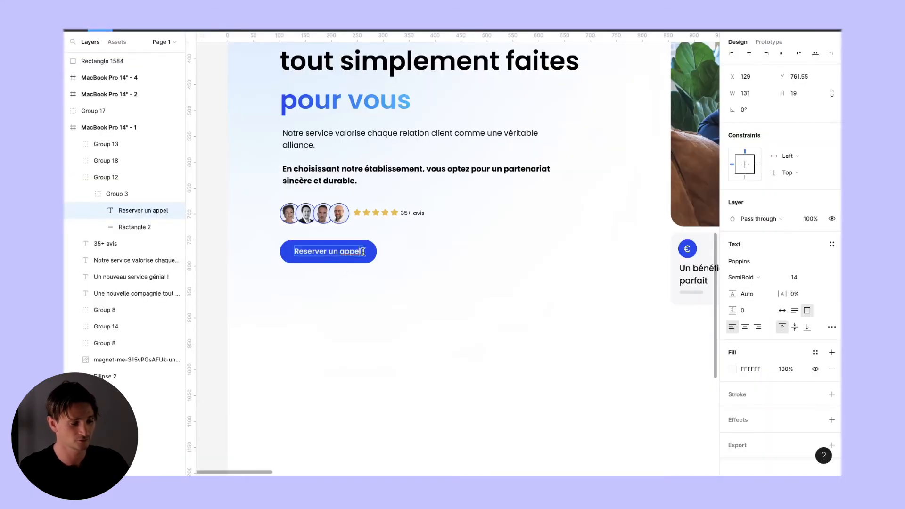
Give the Webflow button a class named Btn and the background colour #1c47f0 copied from the Figma button's fill
click(372, 255)
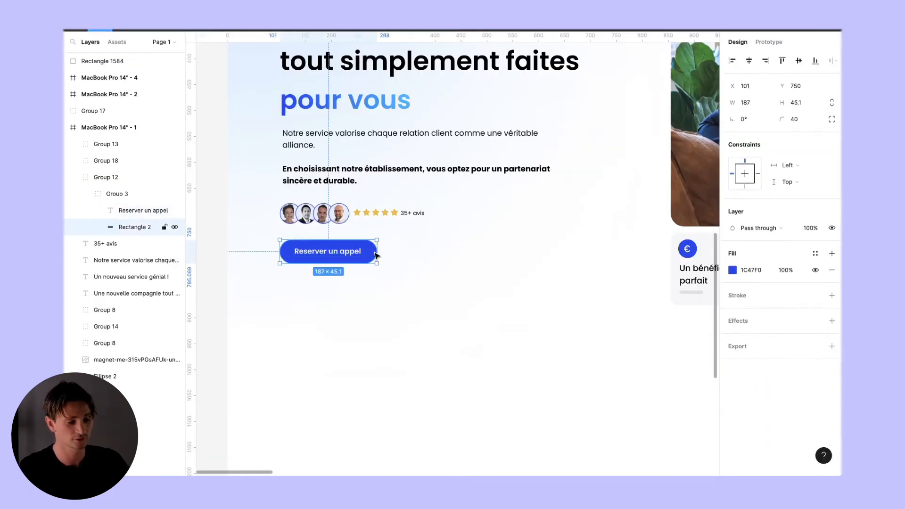
click(762, 264)
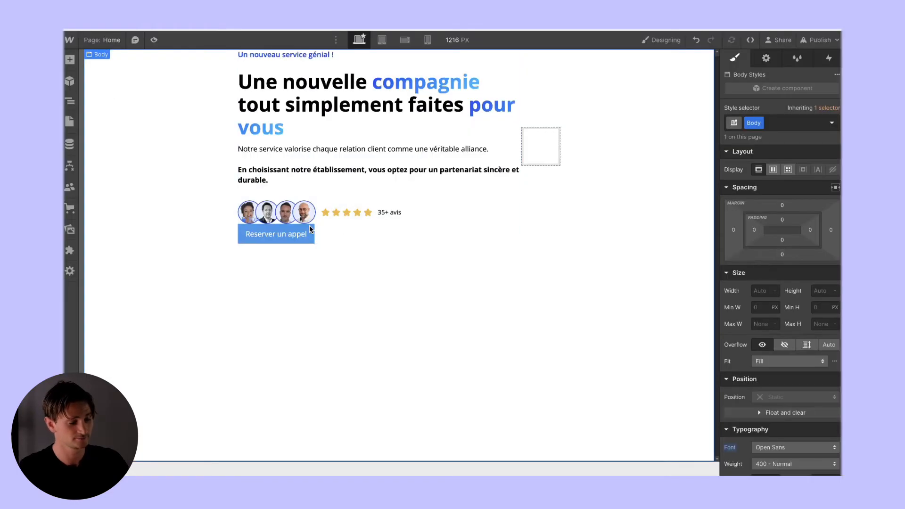
click(311, 231)
scroll(768, 281, down, 5)
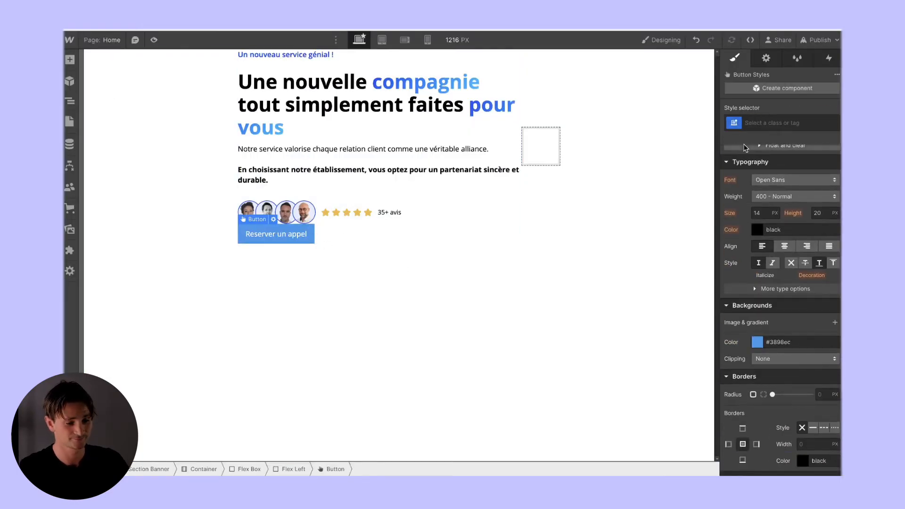
key(ctrl+Return)
text(Btn)
key(Return)
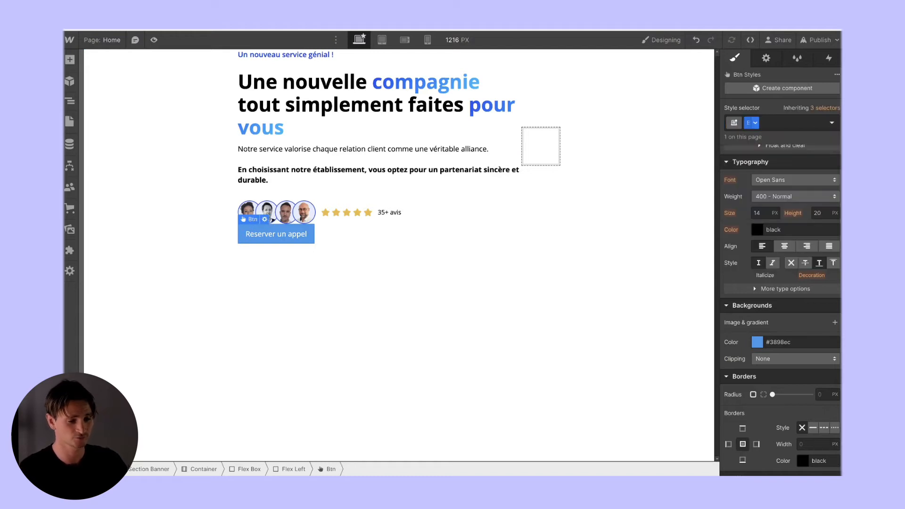
click(778, 341)
text(#1c47f0)
key(Return)
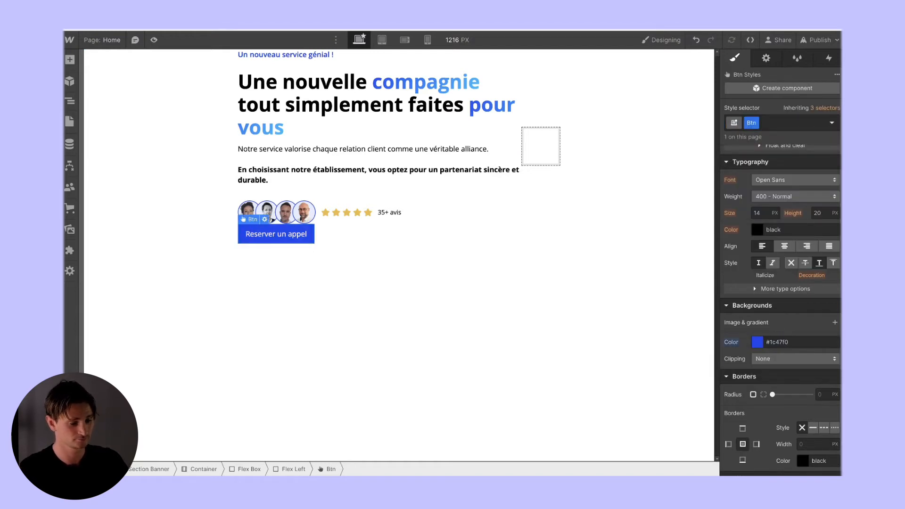
Compare the button with the Figma mockup and set the Btn class's border radius to 30 px in Webflow
key(alt+Tab)
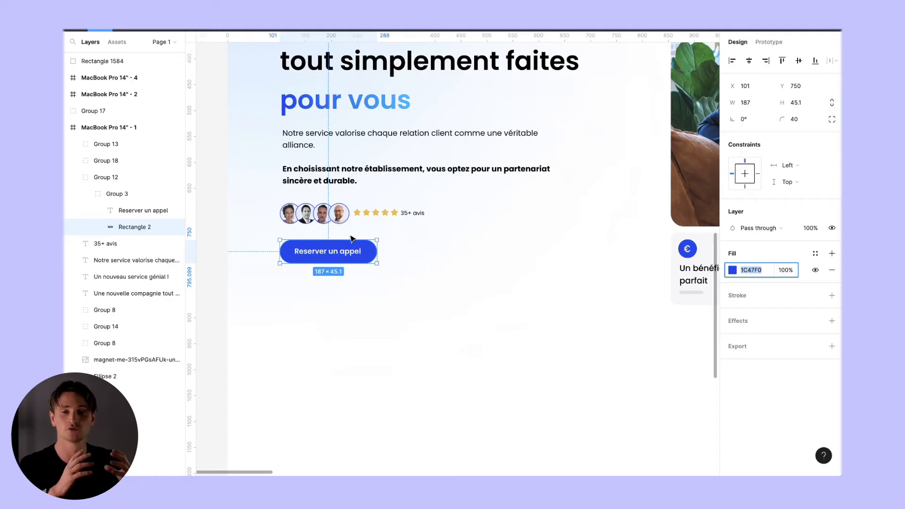
key(super+Tab)
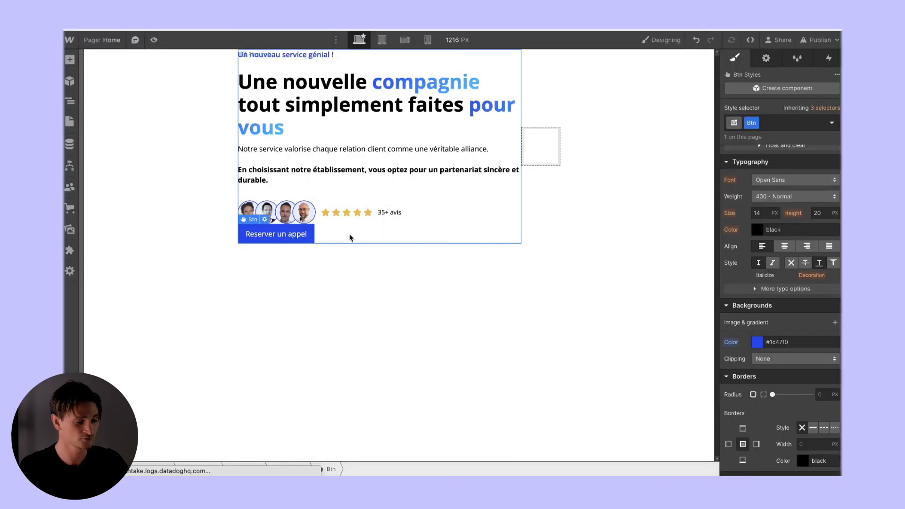
scroll(786, 408, down, 3)
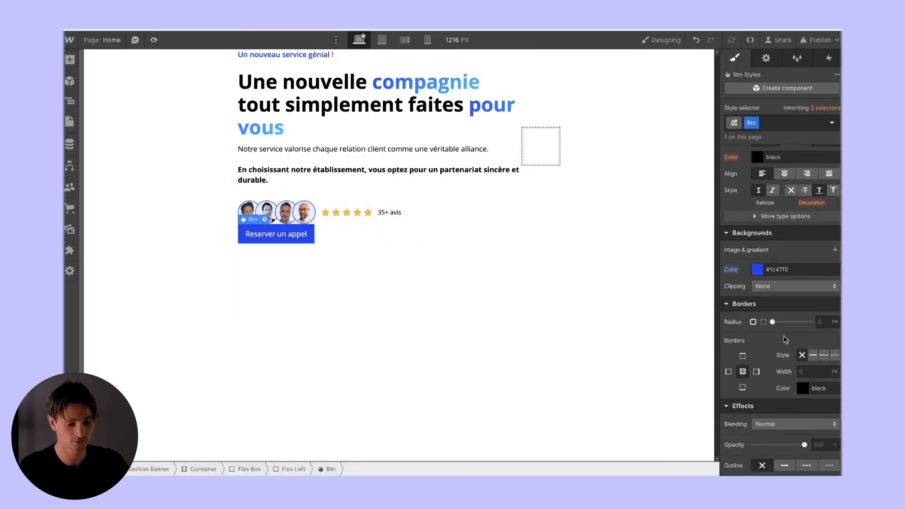
click(824, 322)
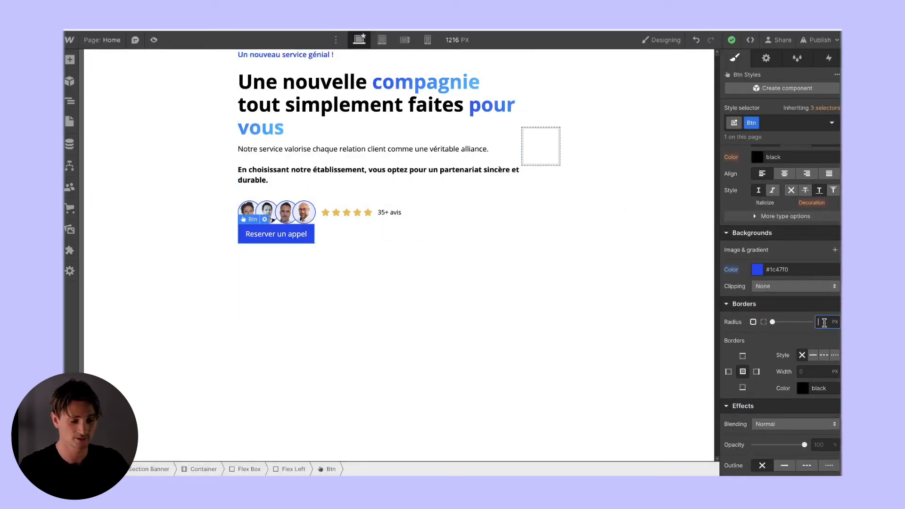
text(30)
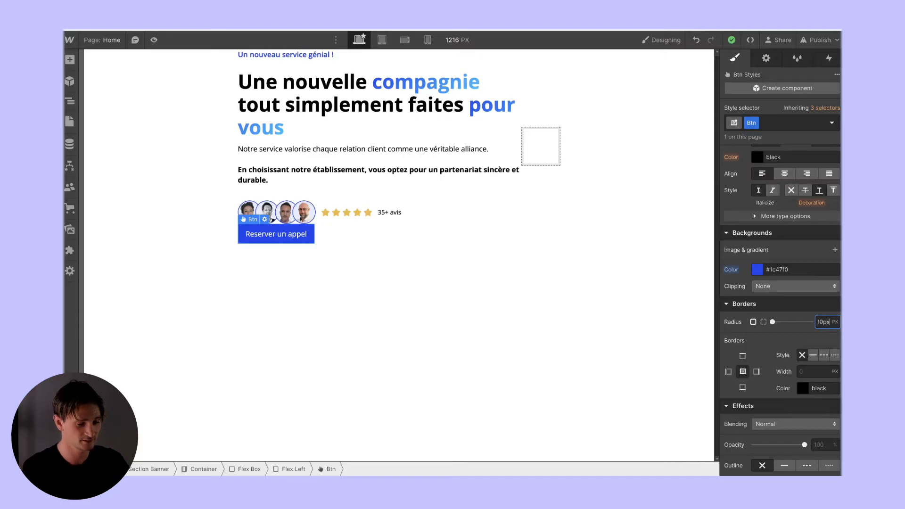
text(px)
key(Return)
Set the Btn class's left and right padding to 20 px
scroll(805, 243, up, 10)
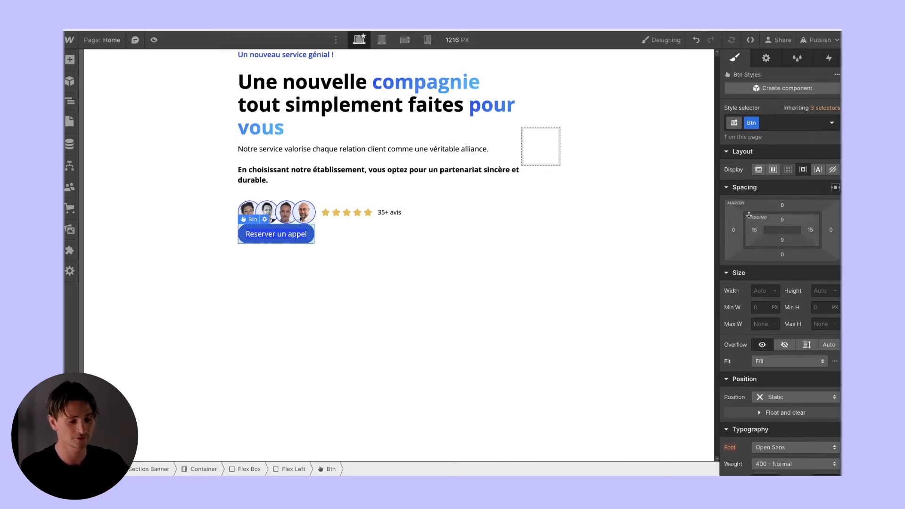
click(810, 229)
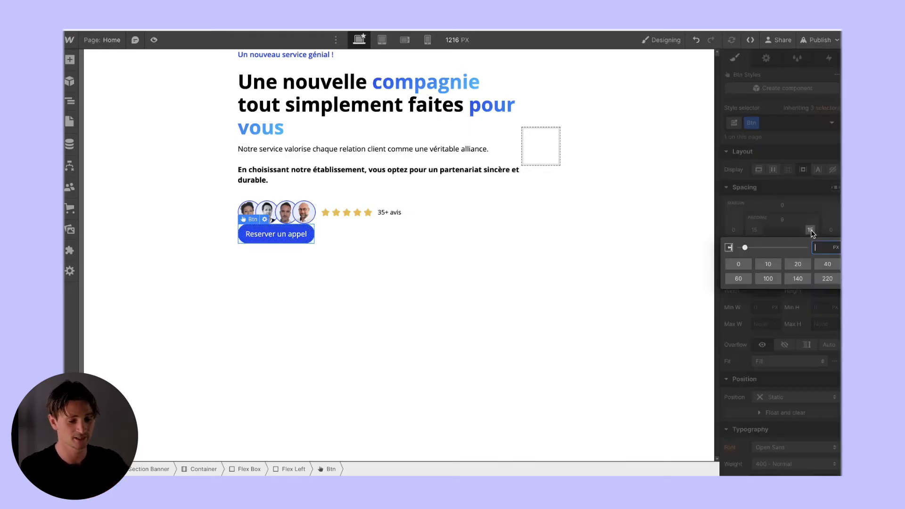
text(20px)
key(Return)
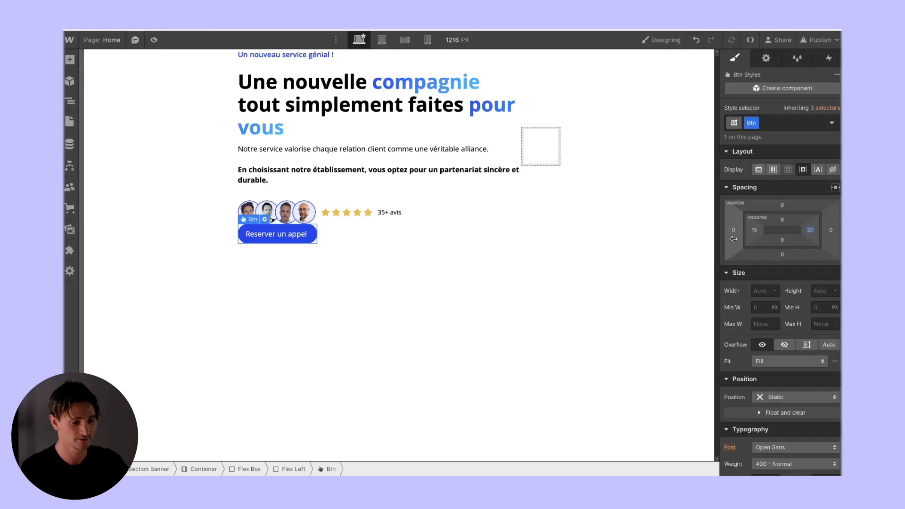
click(754, 230)
text(20px)
key(Return)
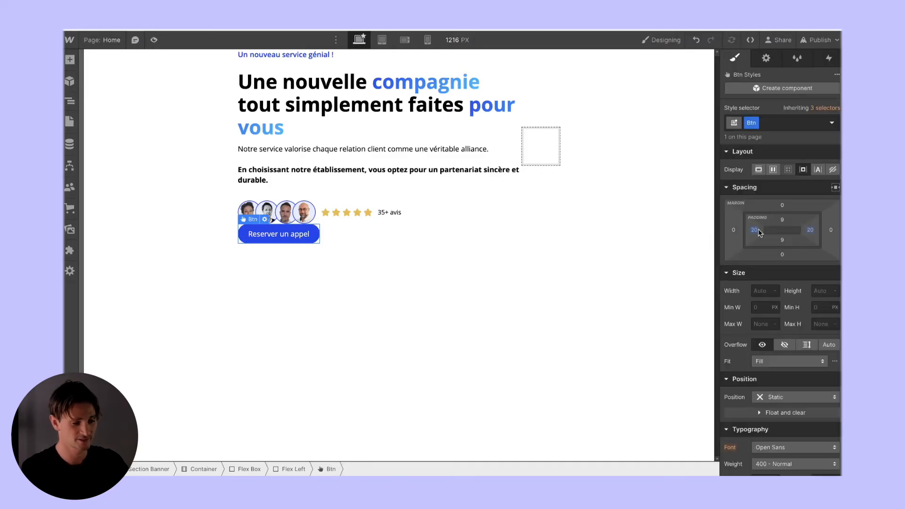
Set the Btn class's top and bottom padding to 13 px
click(781, 220)
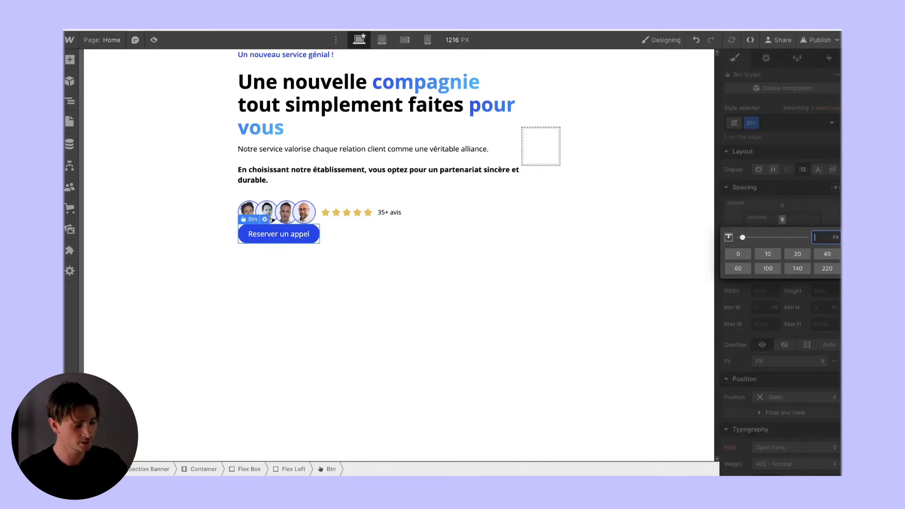
text(13)
key(Return)
click(782, 240)
text(13)
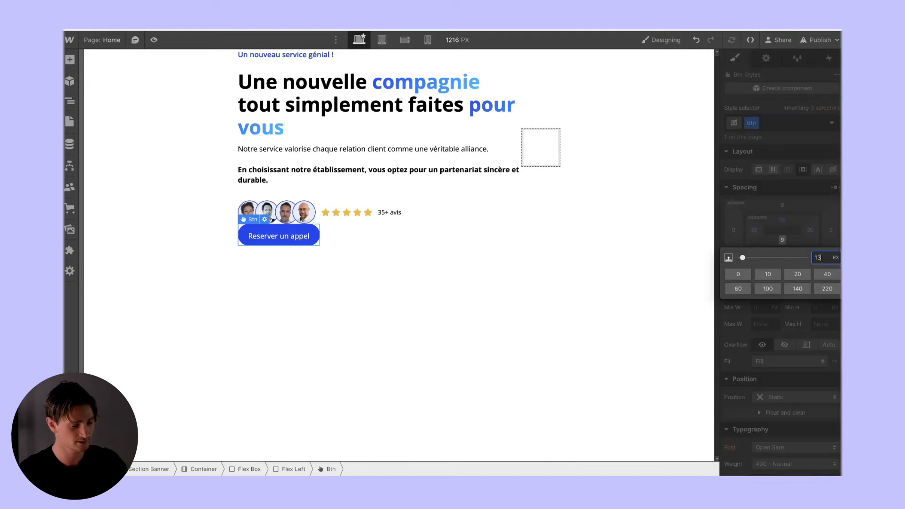
key(Return)
Set the Btn class's left and right padding to 25 px
click(754, 230)
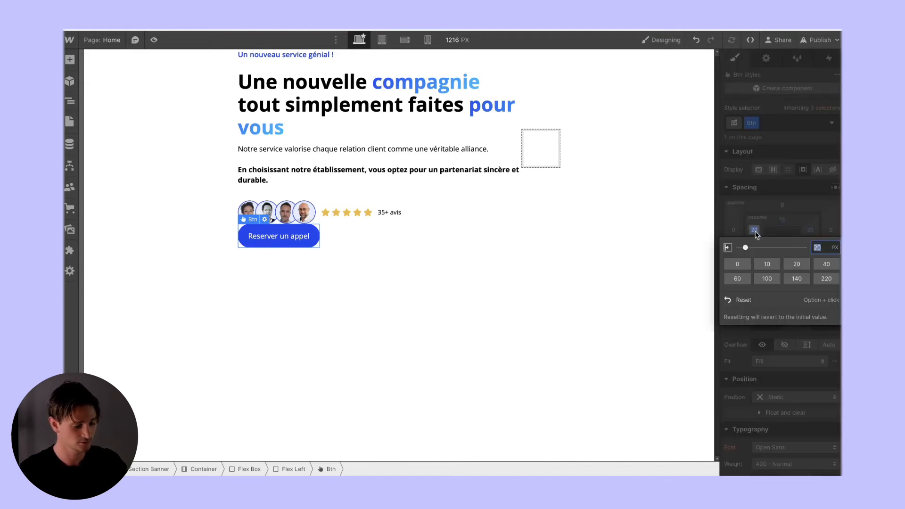
text(25)
key(Return)
click(810, 230)
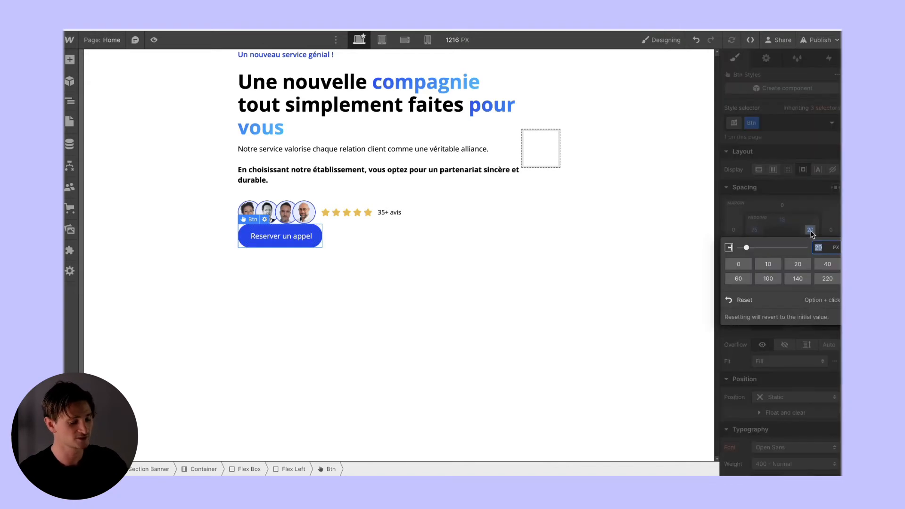
text(26)
key(Return)
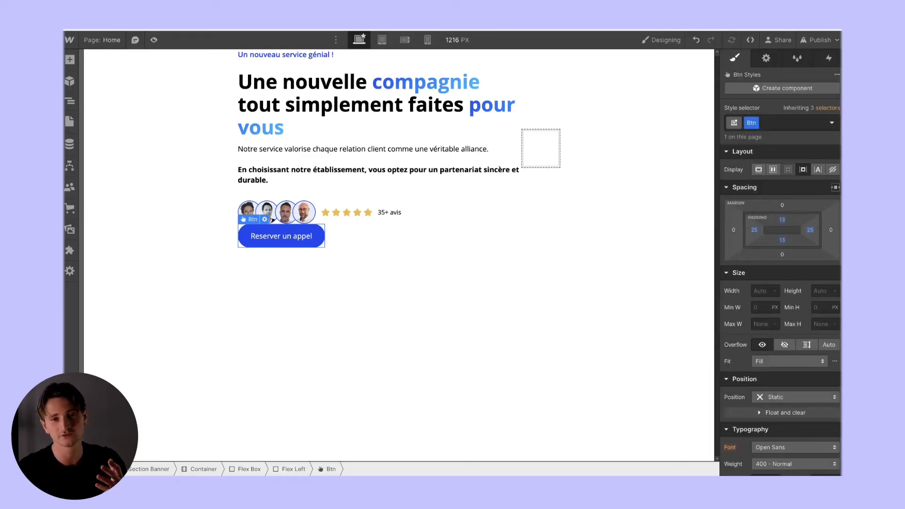
drag(810, 230, 804, 238)
Give the Btn class a top margin of 30 px and clear the selection
click(782, 206)
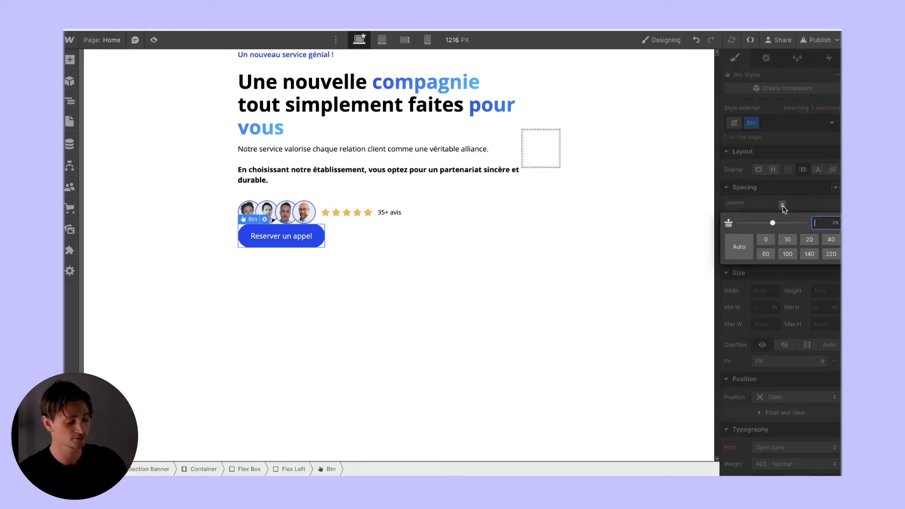
text(4)
key(Return)
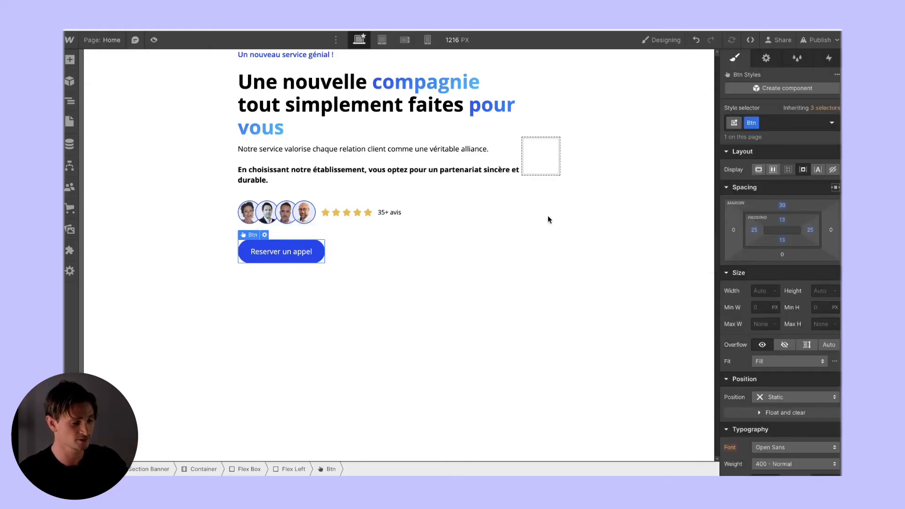
click(512, 218)
click(493, 332)
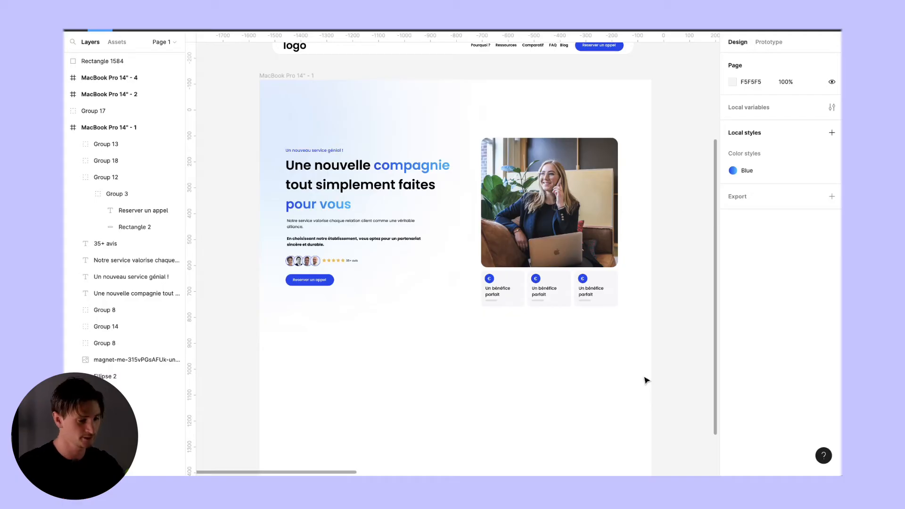
Switch back to Webflow and justify the banner's Flex Box children with space between
key(super+Tab)
key(super+Tab)
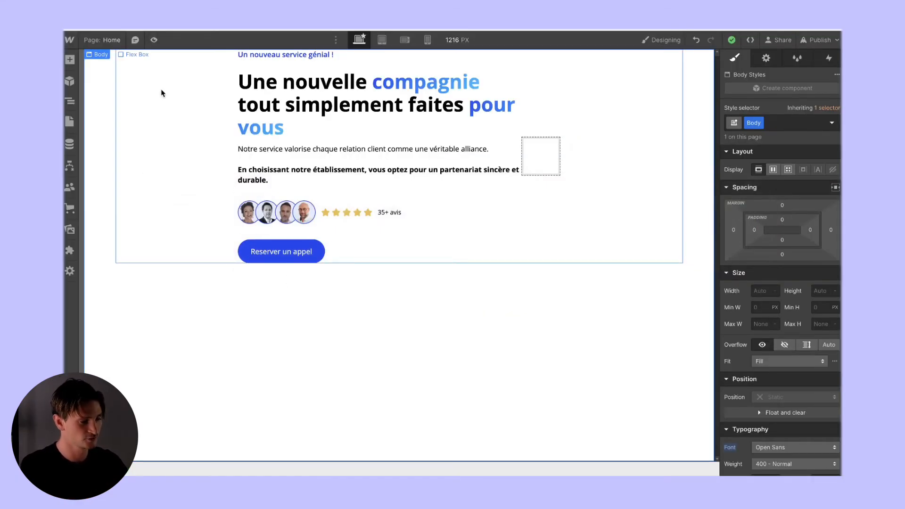
click(161, 92)
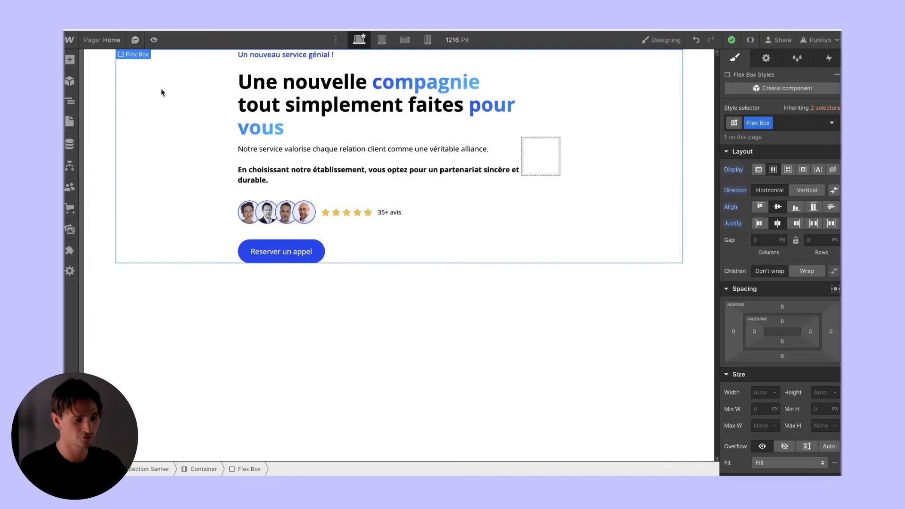
click(778, 225)
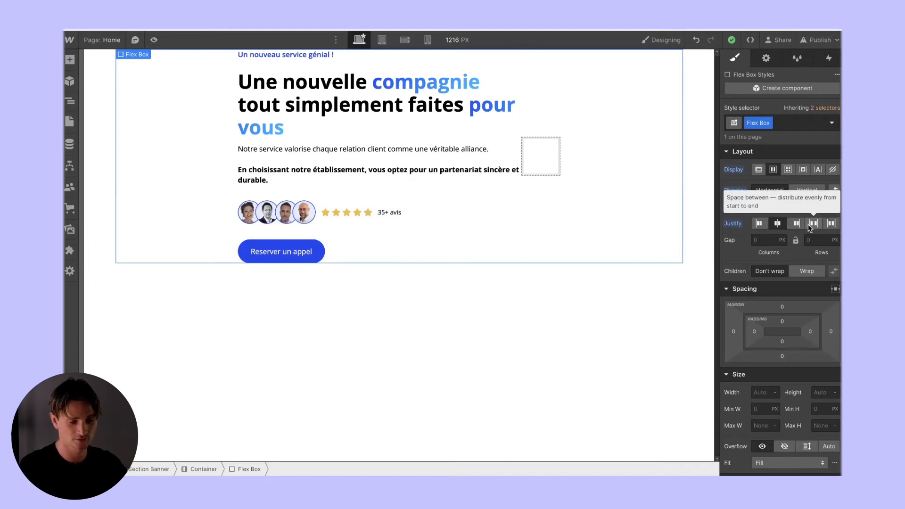
click(809, 225)
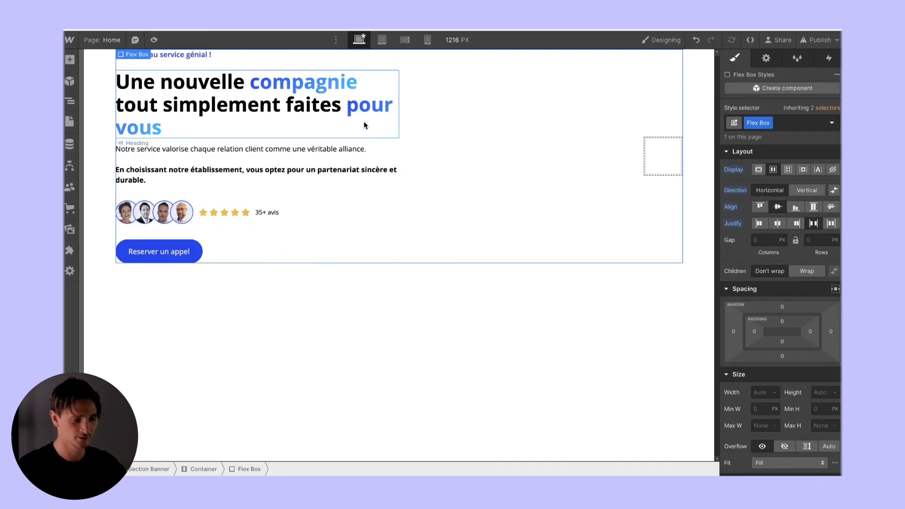
Set the width of the empty Flex Right block to 50%
click(659, 163)
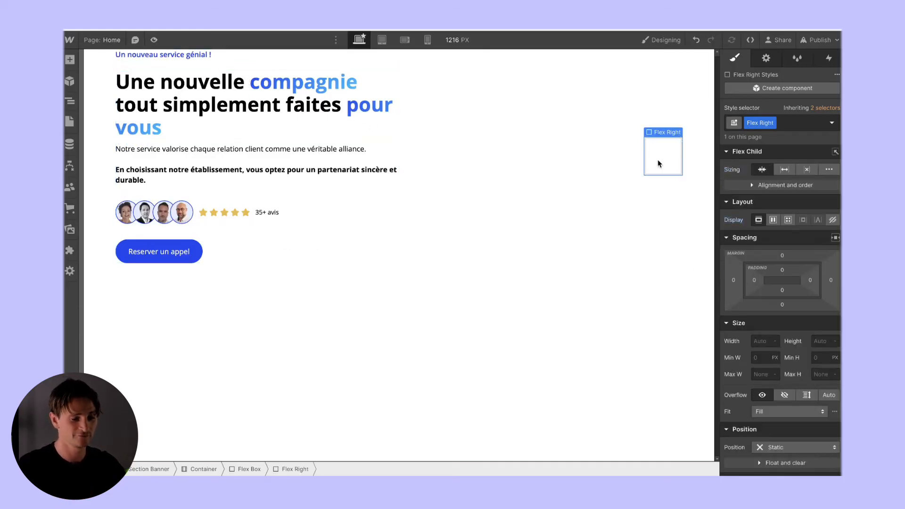
click(759, 342)
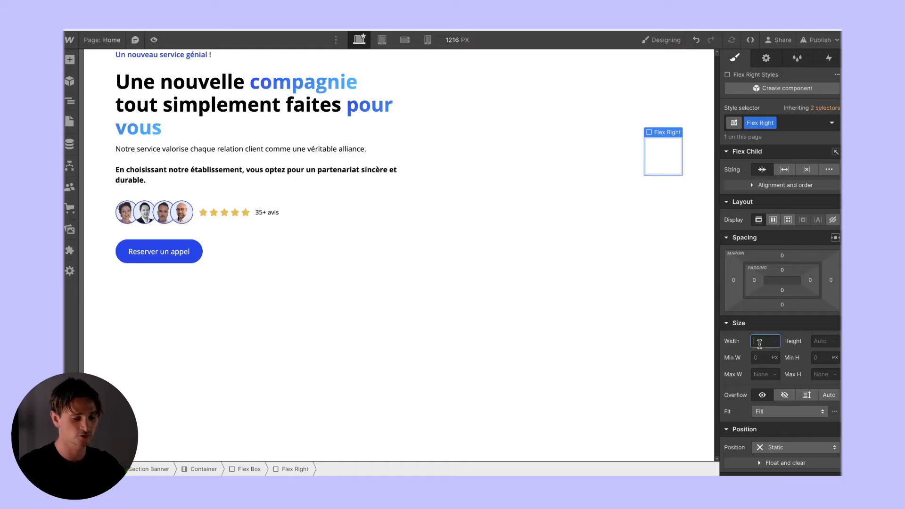
text(50%)
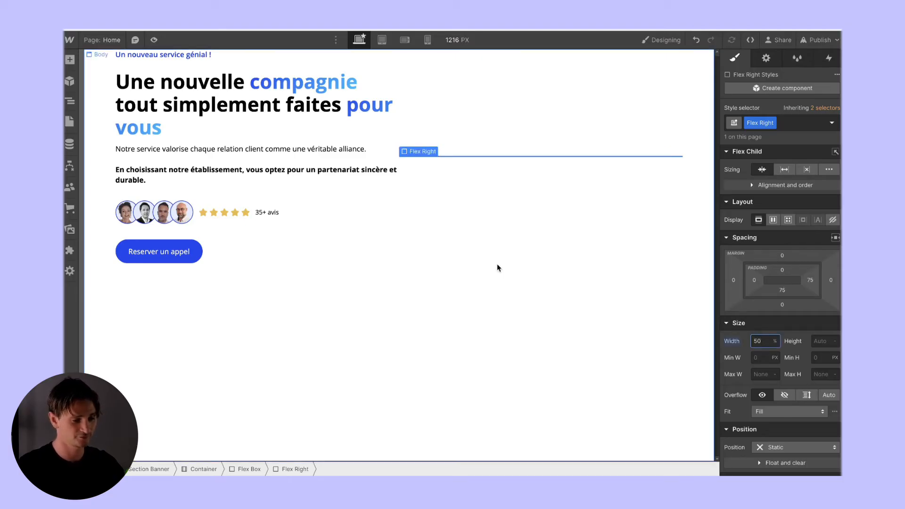
Give the Section Banner a minimum height of 100 VH
click(423, 221)
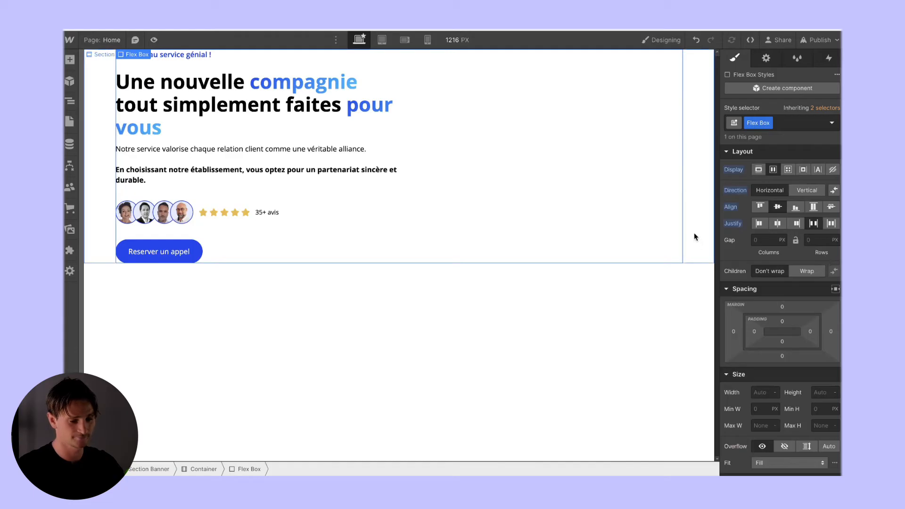
click(783, 321)
click(702, 212)
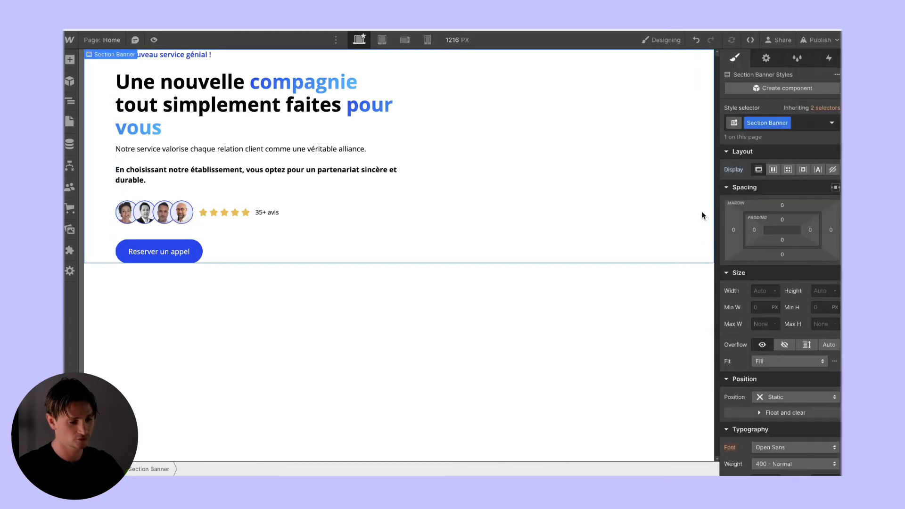
key(super+Tab)
key(super+Tab)
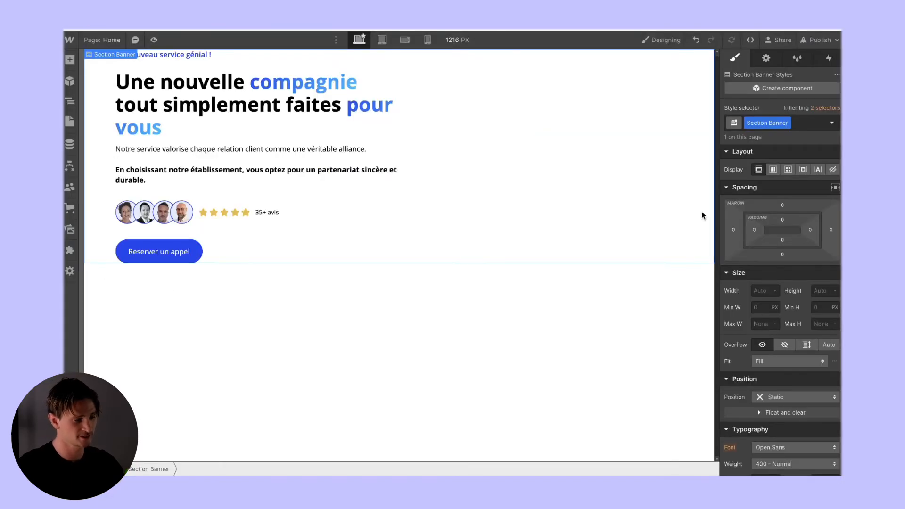
click(824, 307)
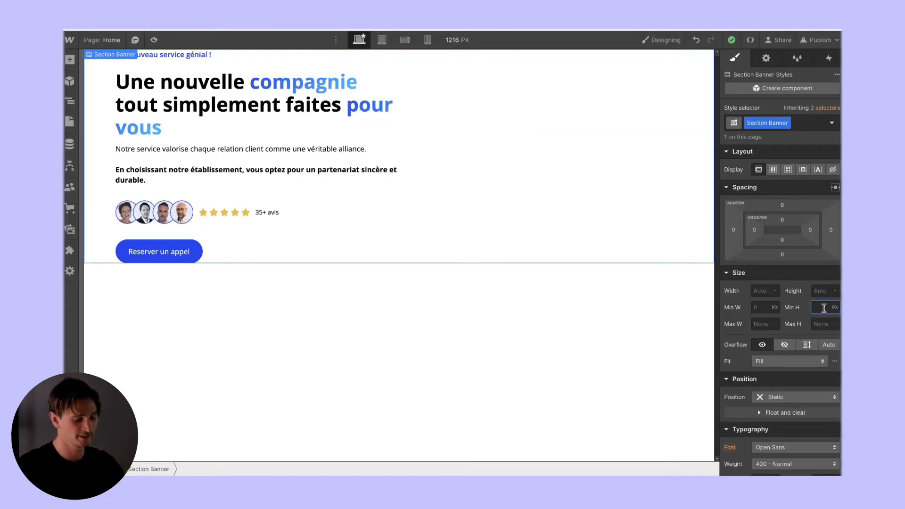
text(100vh)
key(Return)
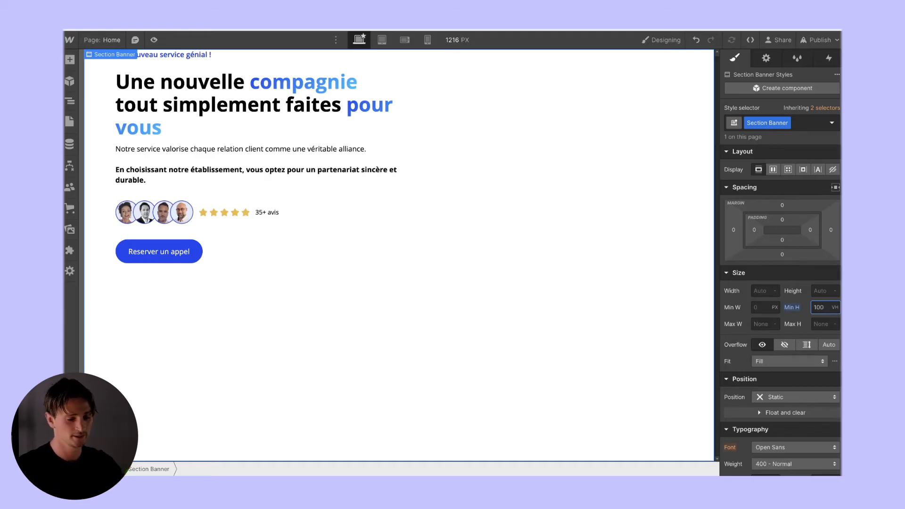
Make the Section Banner a flex layout with its content aligned to the vertical centre and preview the page
click(772, 171)
click(777, 208)
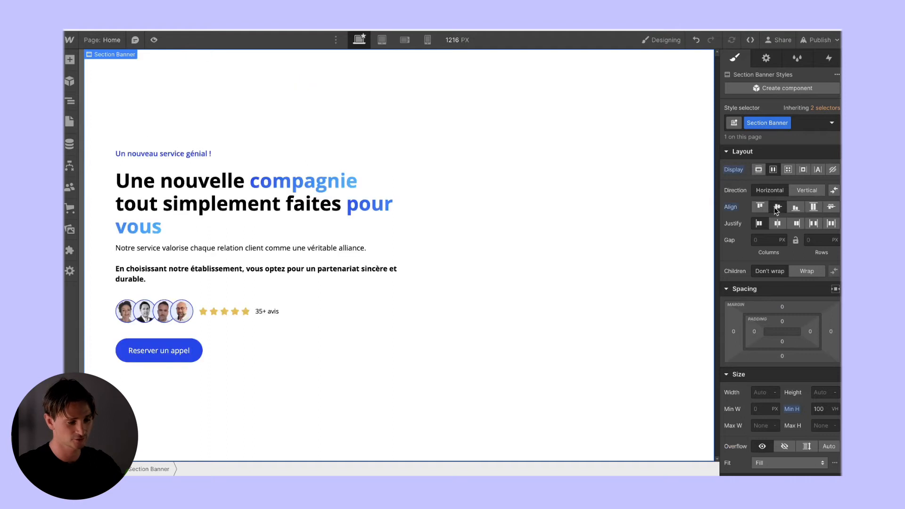
click(154, 40)
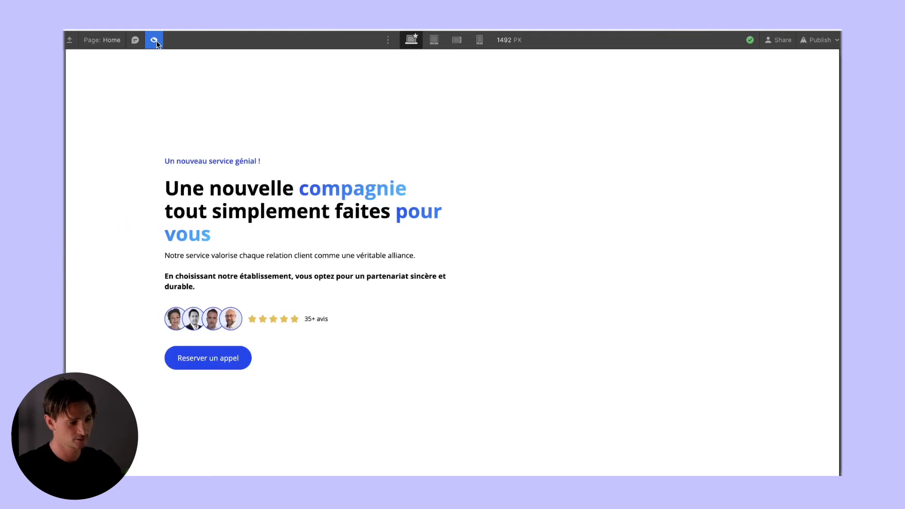
click(154, 40)
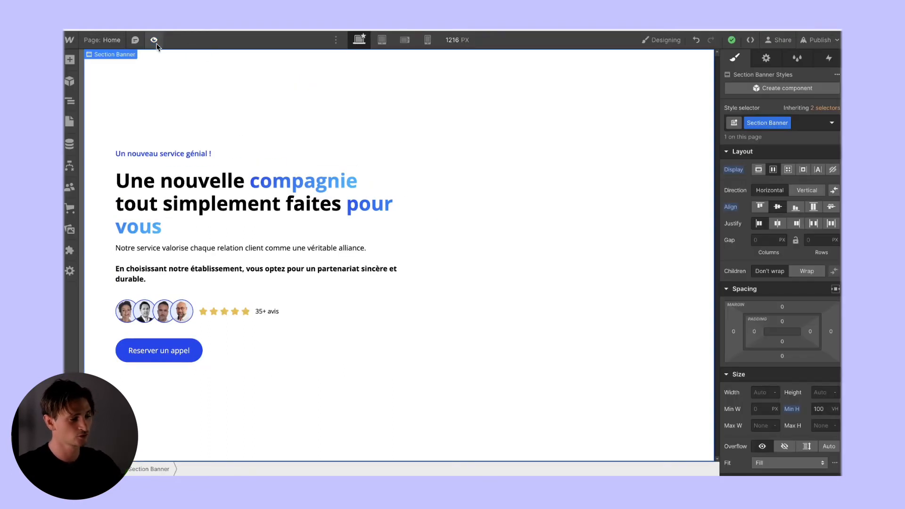
click(154, 40)
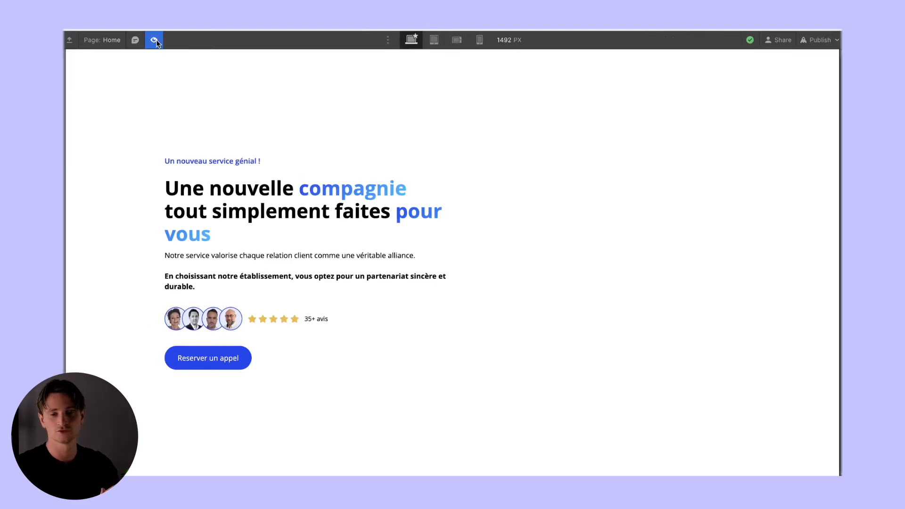
click(154, 40)
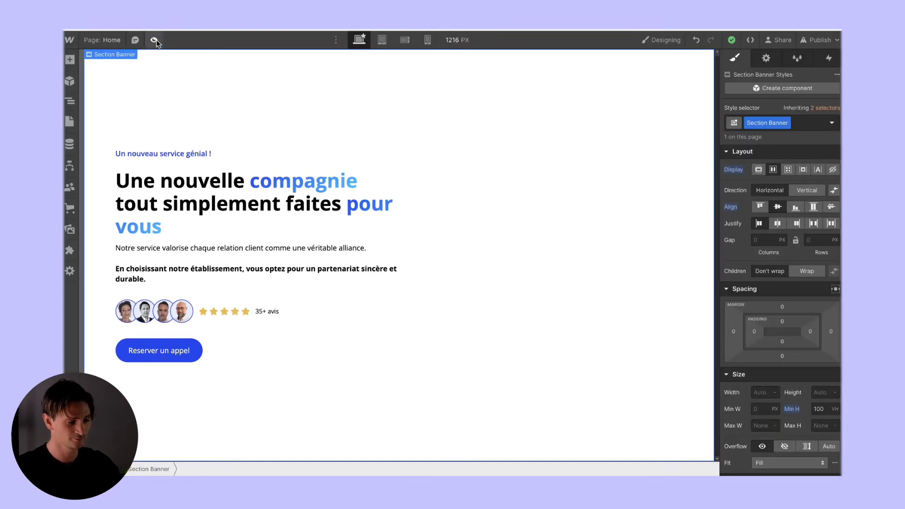
Insert an image element inside the Flex Right block and assign the image.png asset to it
click(553, 215)
click(69, 104)
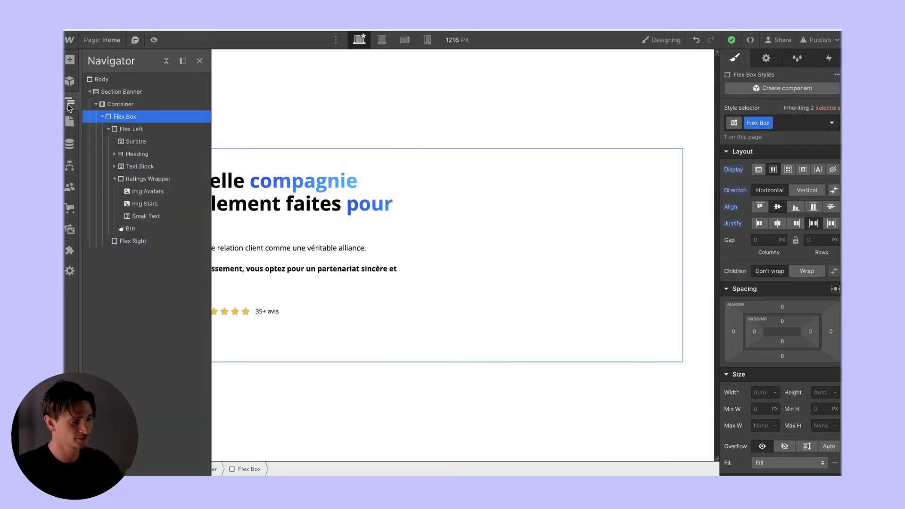
click(98, 116)
click(99, 116)
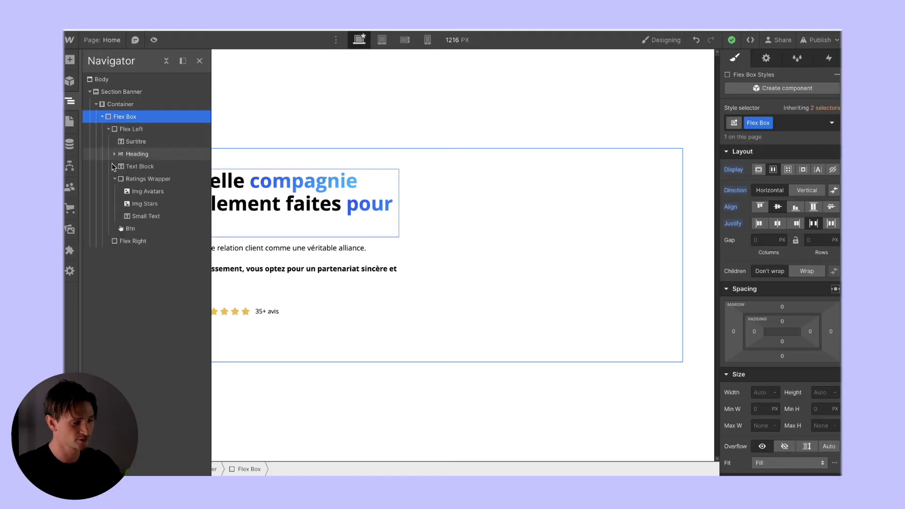
click(107, 128)
click(137, 142)
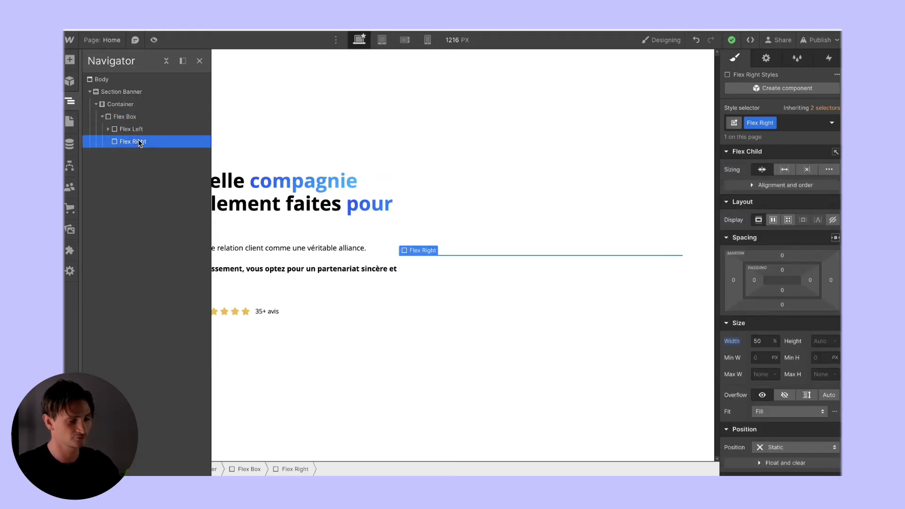
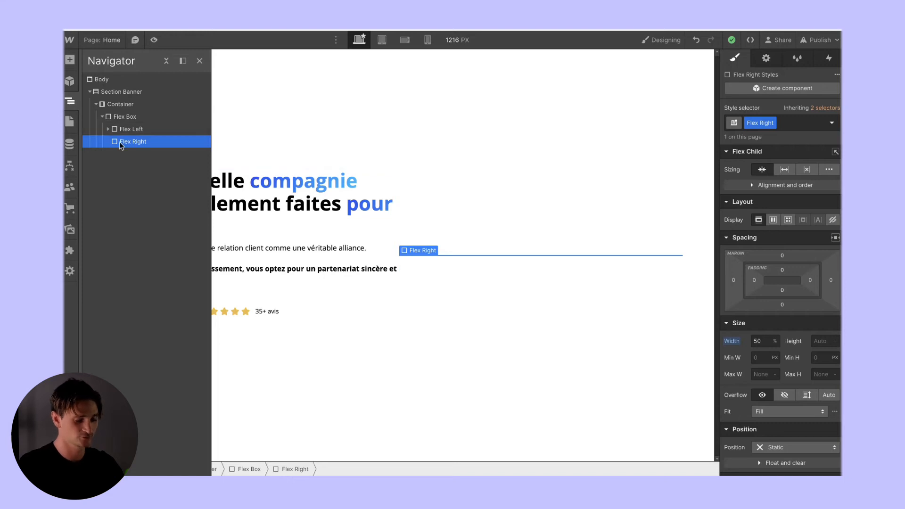
key(ctrl+k)
text(image)
key(Return)
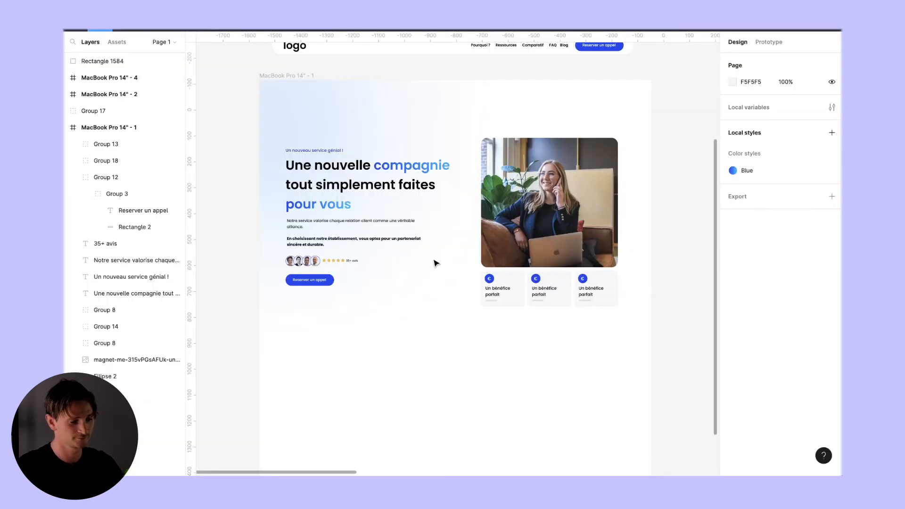
click(523, 201)
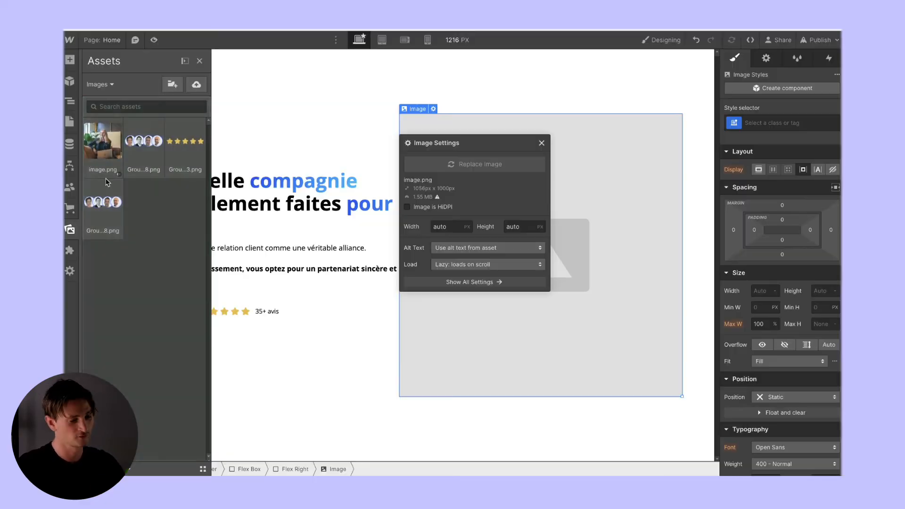
click(96, 151)
Inspect the border radius setting of the inserted image
click(582, 159)
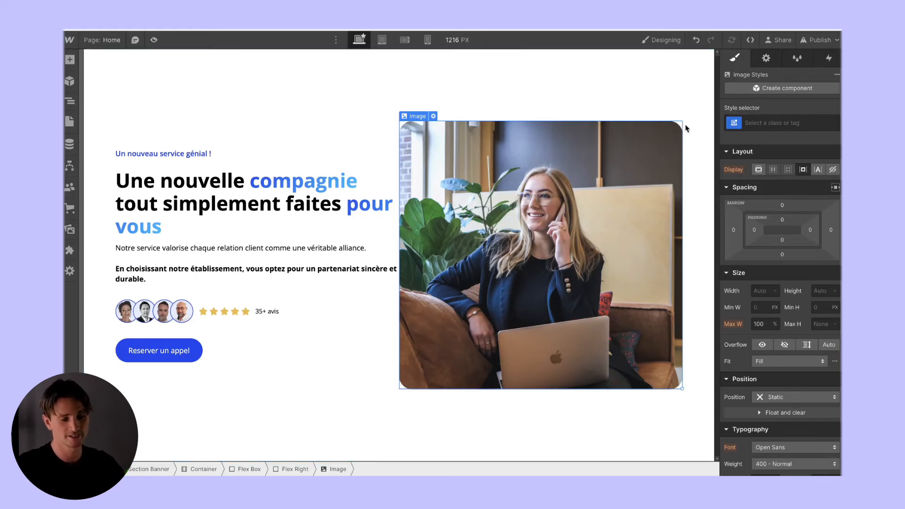
scroll(788, 288, down, 10)
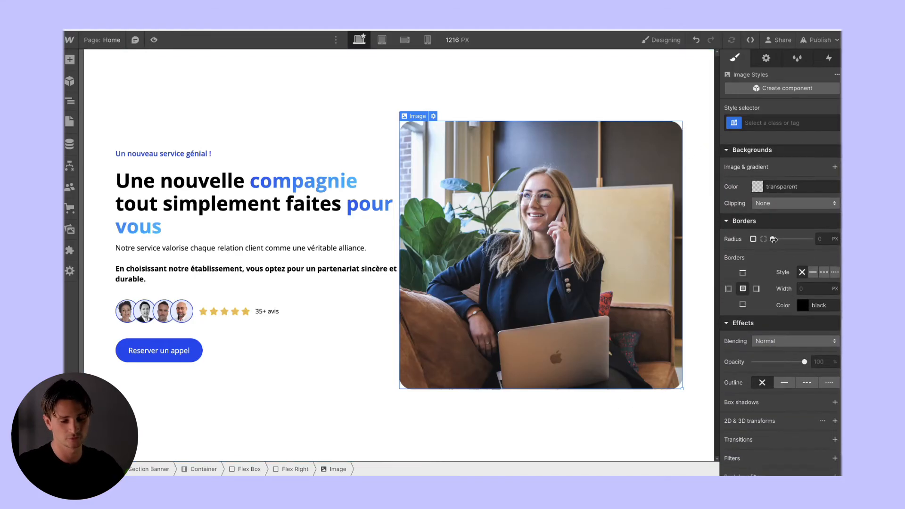
drag(773, 239, 831, 239)
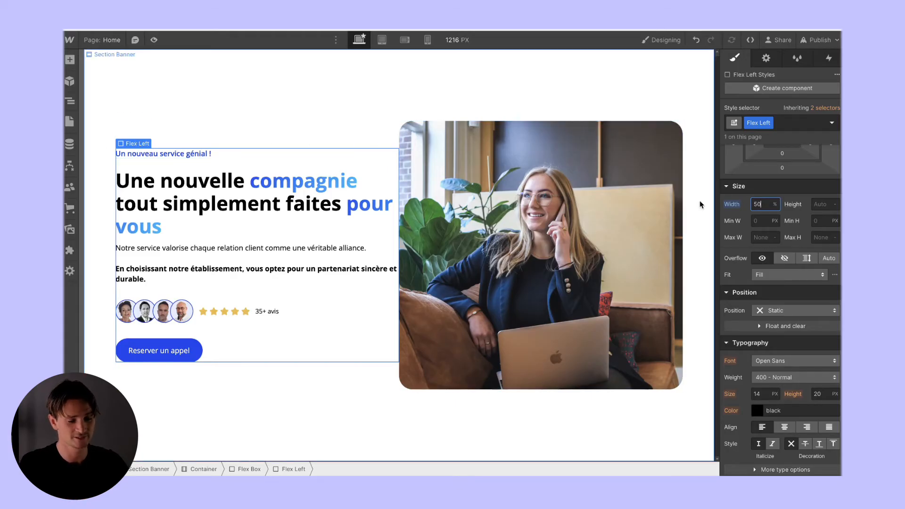
Narrow the Flex Left column and set the Flex Right column's width to 45%, checking against the Figma mockup
key(Return)
click(652, 190)
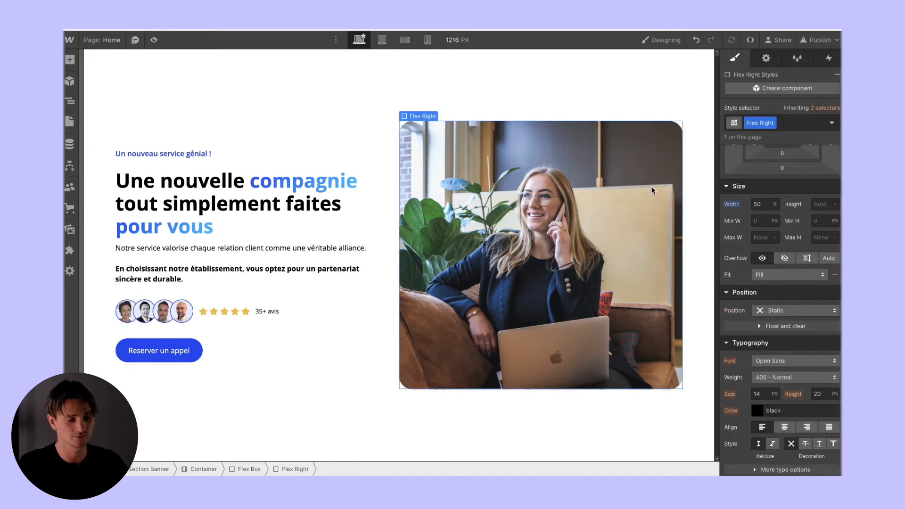
click(758, 204)
key(Down)
key(Down)
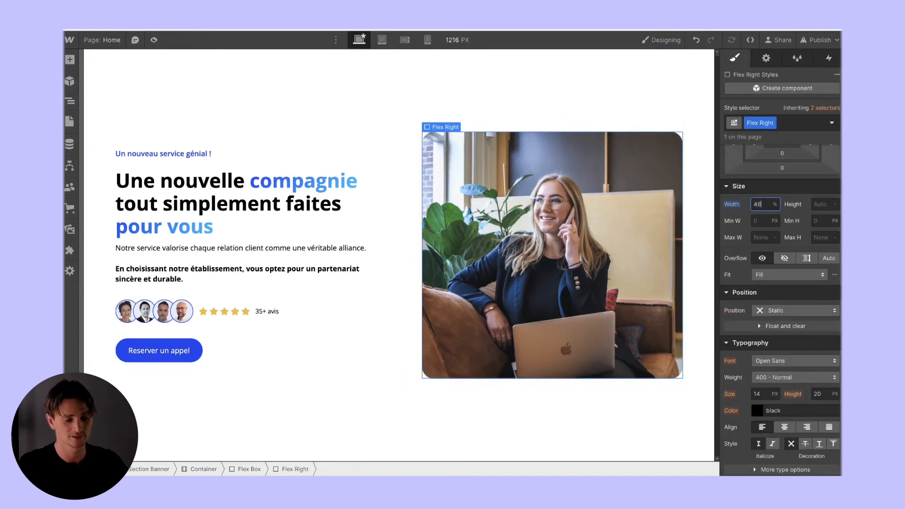
click(155, 40)
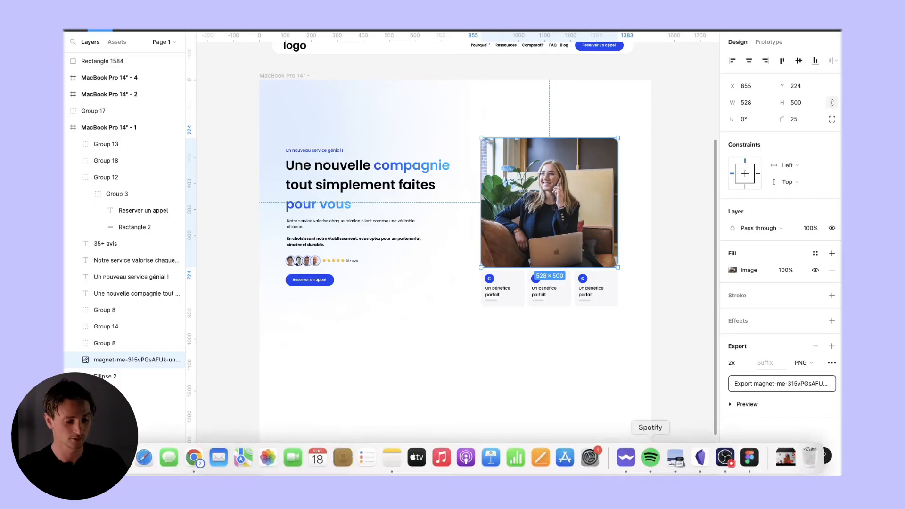
key(super+Tab)
key(super+Tab)
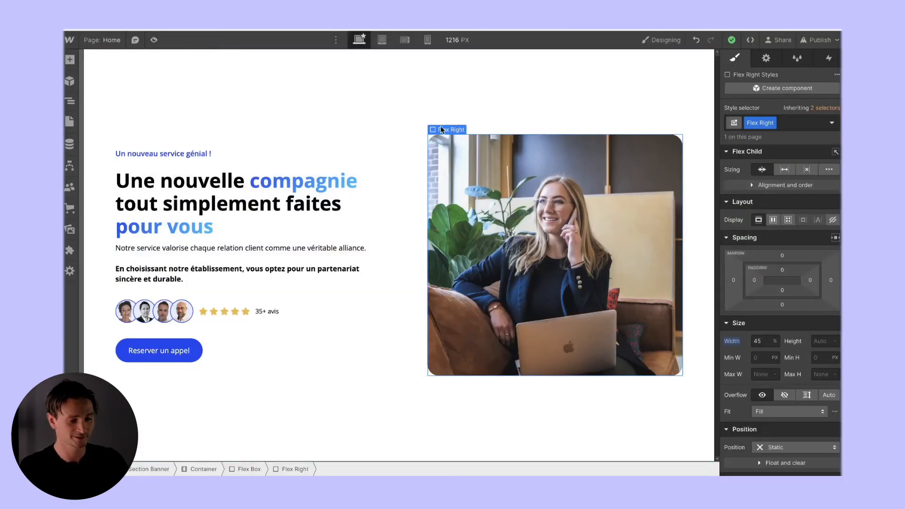
Add a div block under the image in Flex Right and apply the existing Flex Box class to it
click(70, 59)
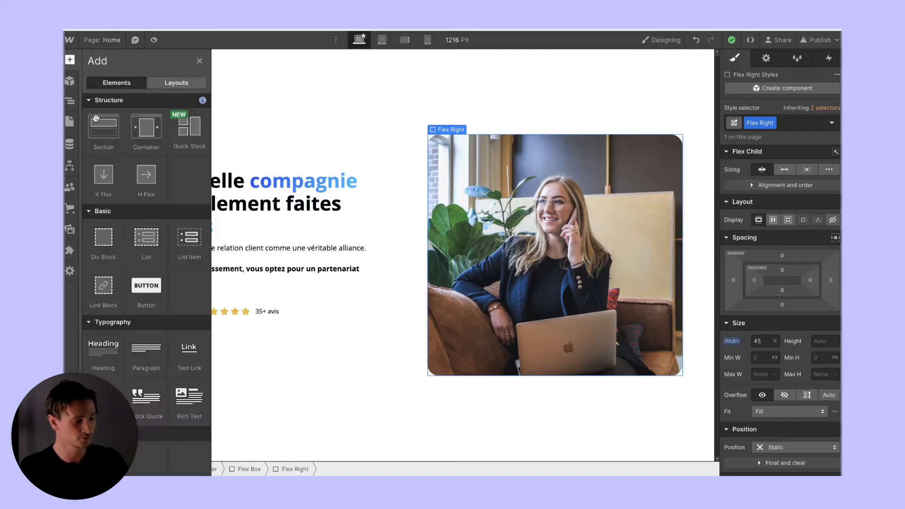
click(107, 242)
key(super+Return)
text(Fle)
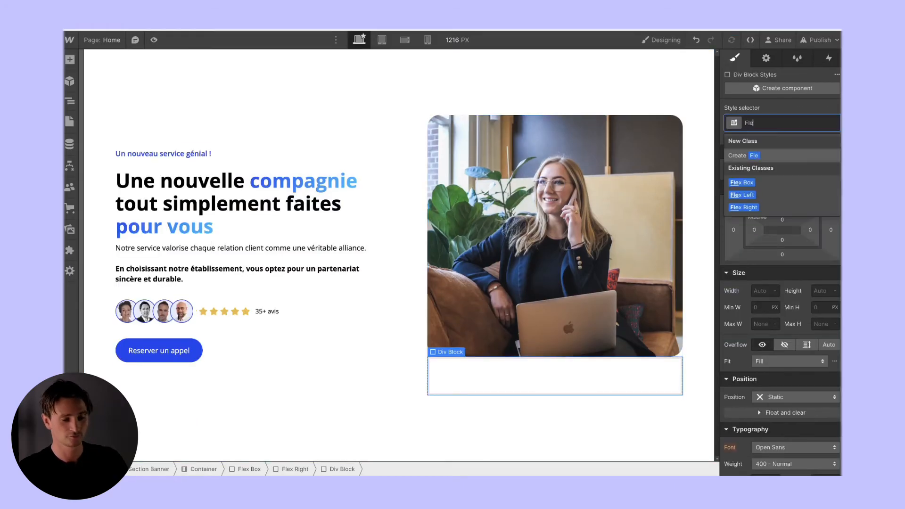
text(x Box)
key(Return)
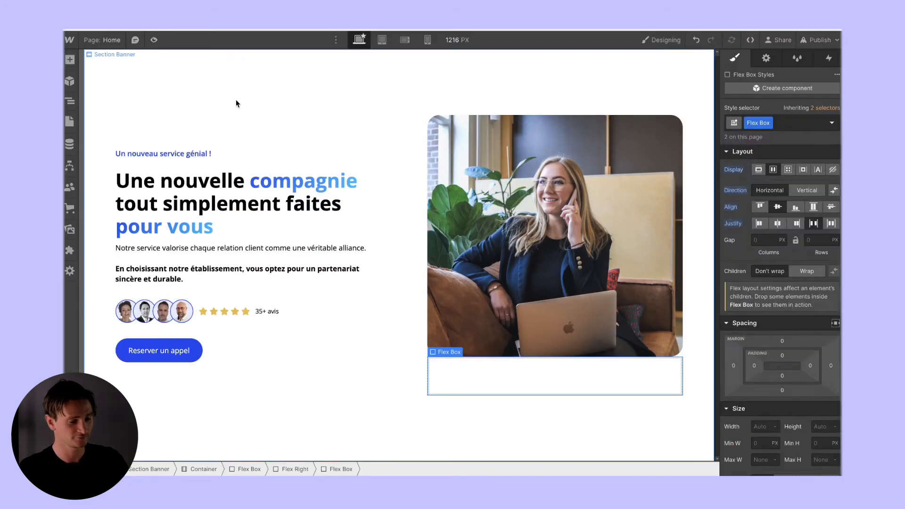
Add a div block inside the new Flex Box below the image and give it a new class named Card
click(70, 60)
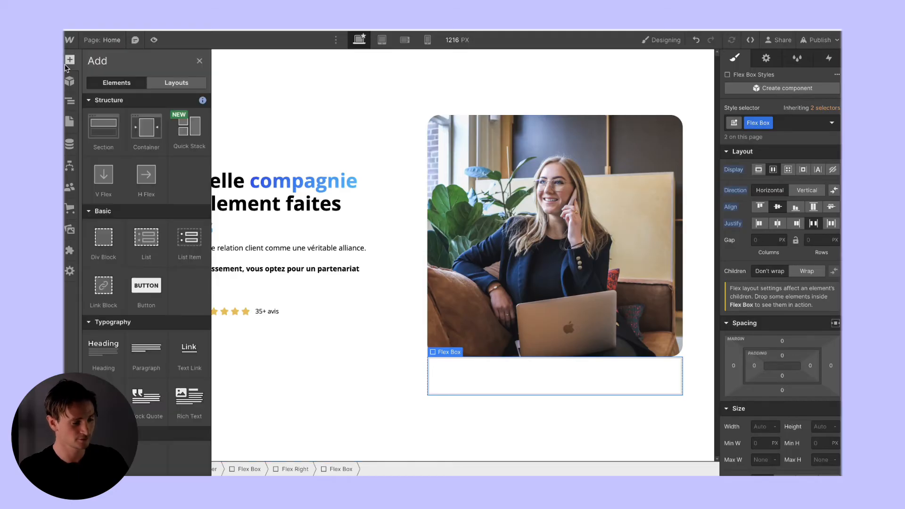
click(105, 240)
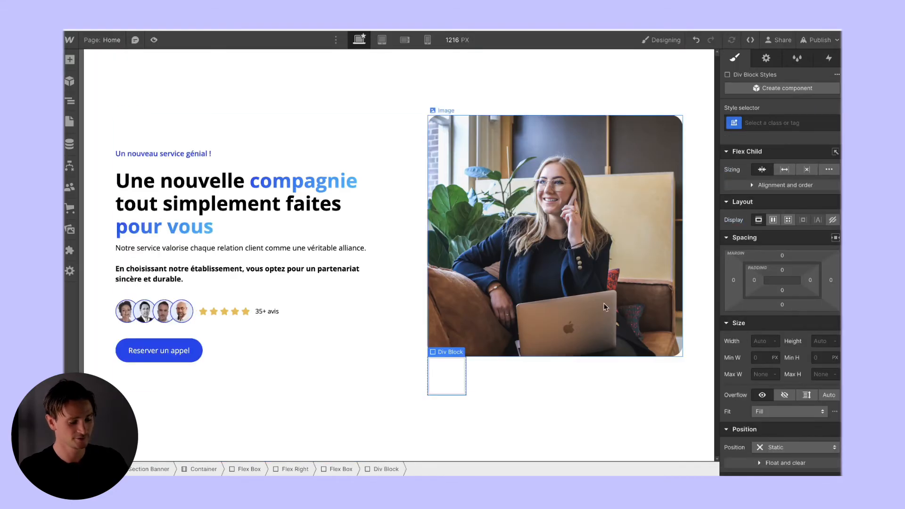
key(super+Tab)
key(super+Tab)
key(super+Tab)
key(super+Tab)
key(super+Tab)
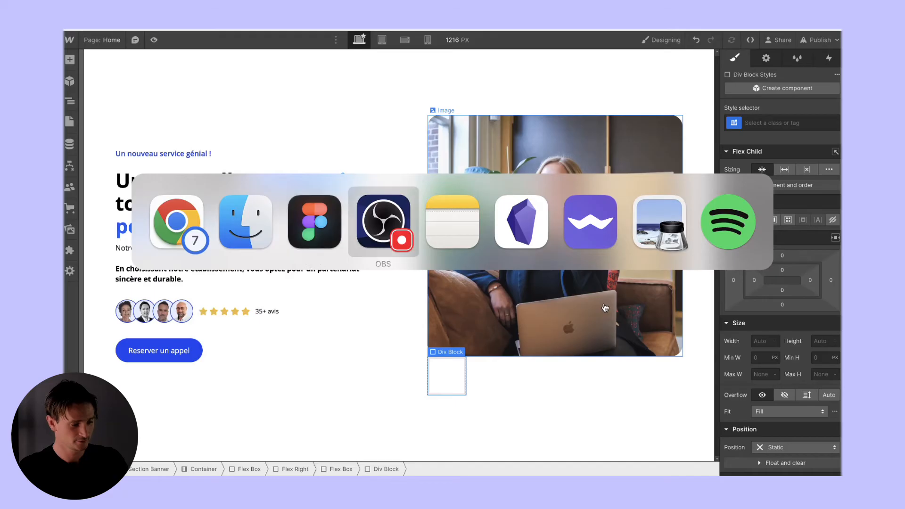
key(super+shift+Tab)
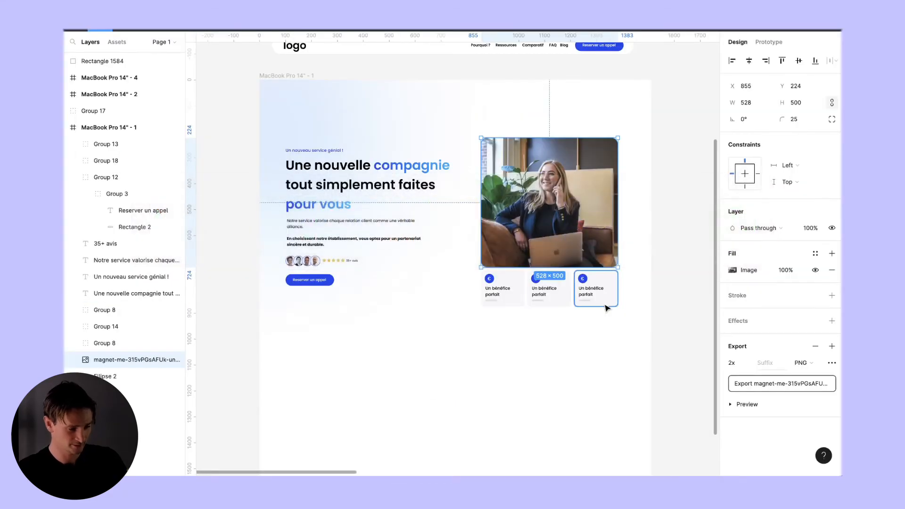
key(super+Tab)
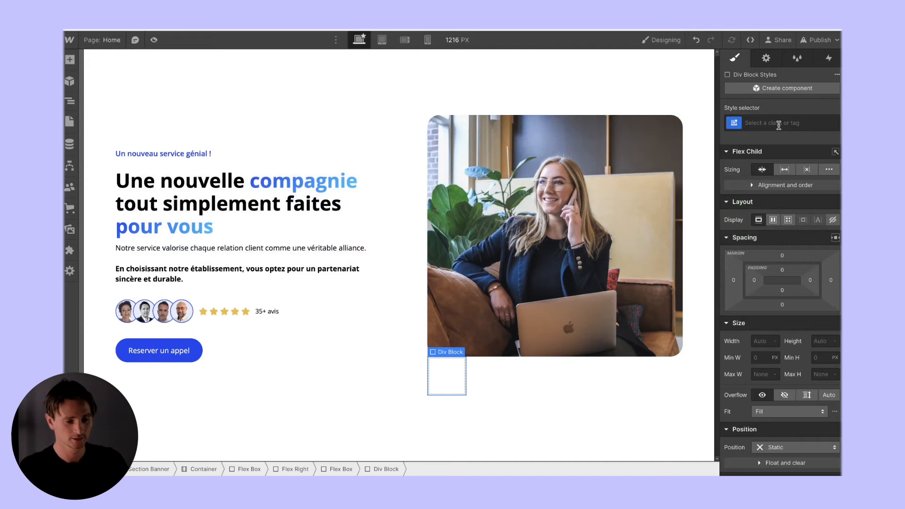
click(782, 123)
text(Card)
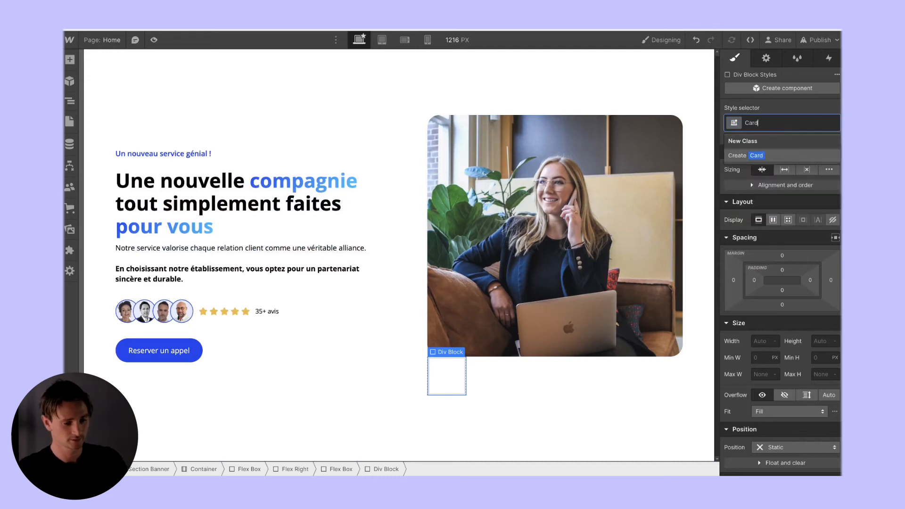
key(Return)
Copy the colour E0E0E0 from the first benefit card in Figma and apply it as the Card's background colour in Webflow
key(super+Tab)
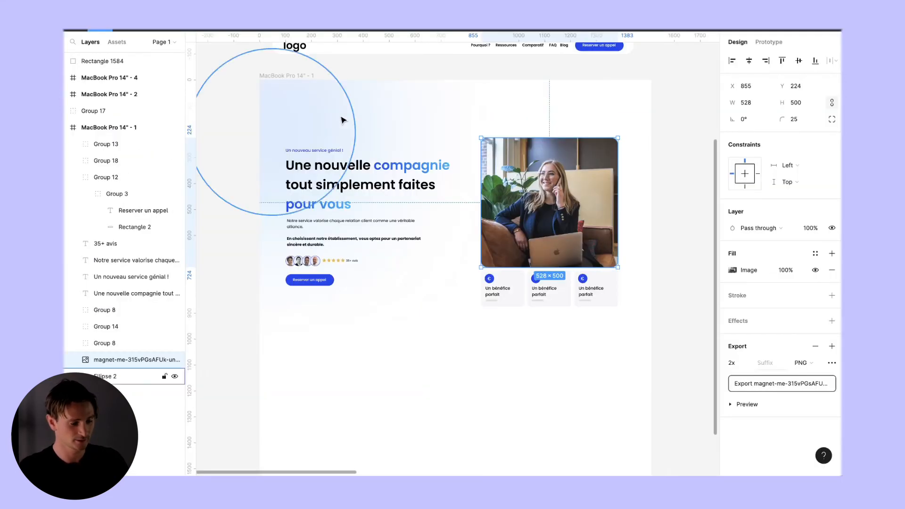
click(501, 285)
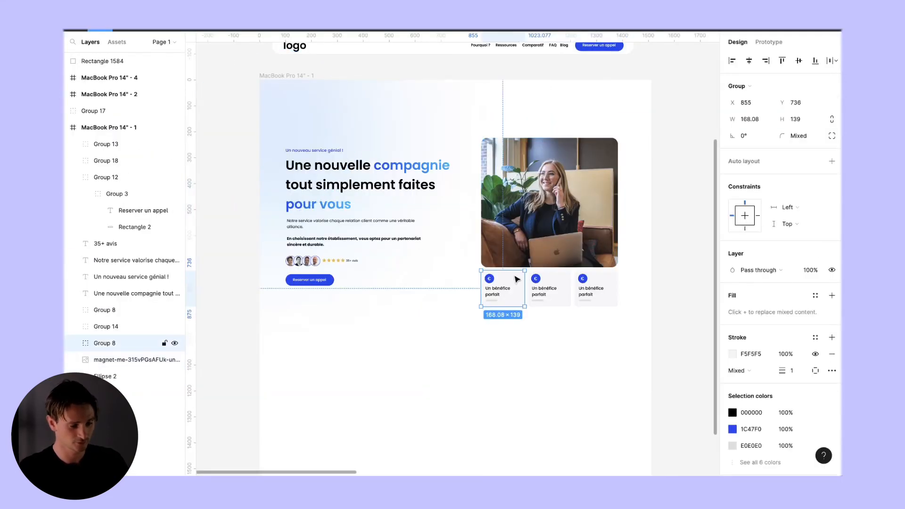
click(752, 446)
key(ctrl+c)
key(super+Tab)
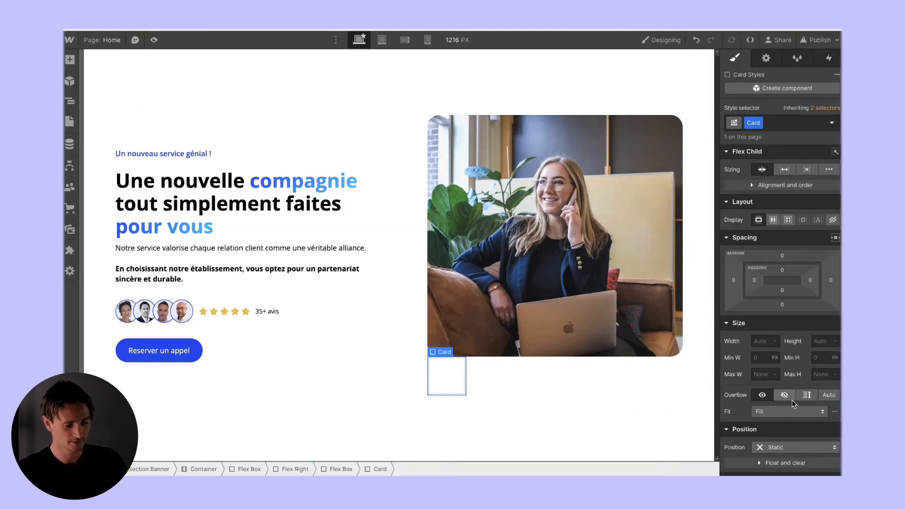
scroll(794, 404, down, 5)
scroll(793, 404, down, 1)
click(773, 436)
key(ctrl+v)
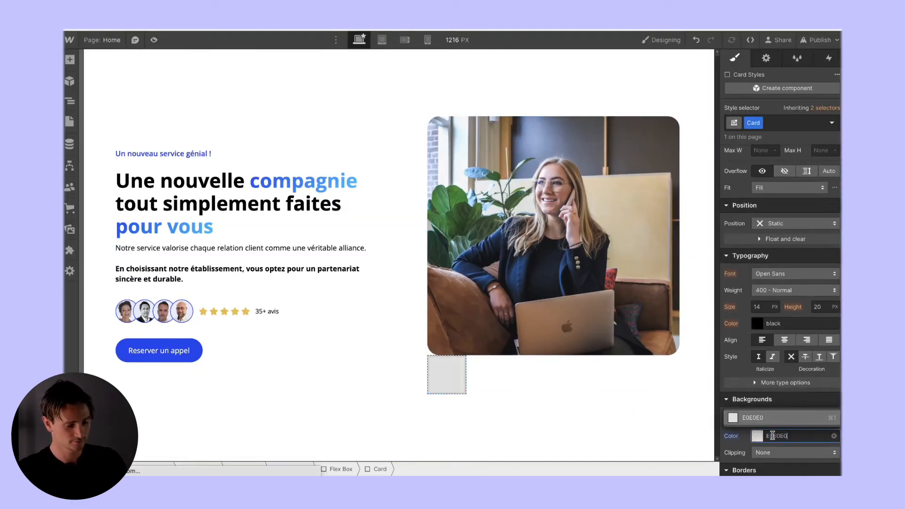
key(Return)
Set the Card's border radius to 10 px, checking the benefit cards in the Figma mockup first
key(super+Tab)
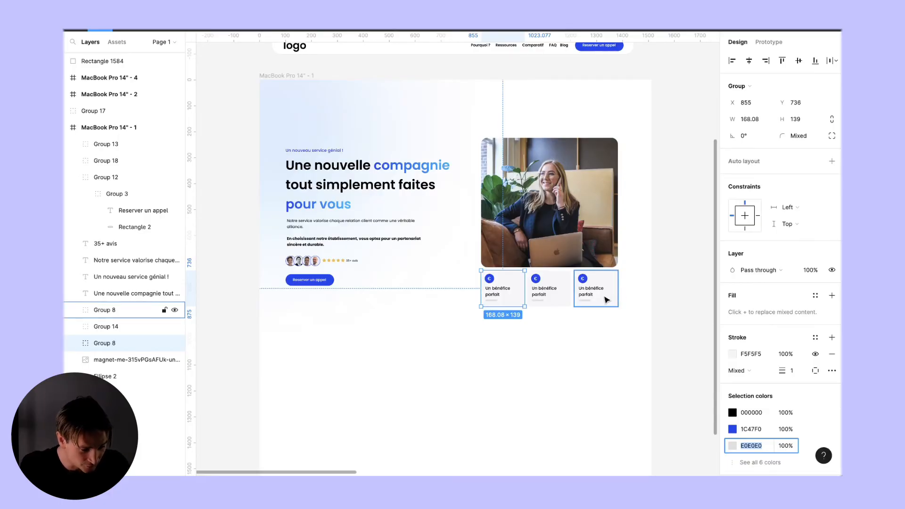
key(super+Tab)
scroll(784, 404, down, 4)
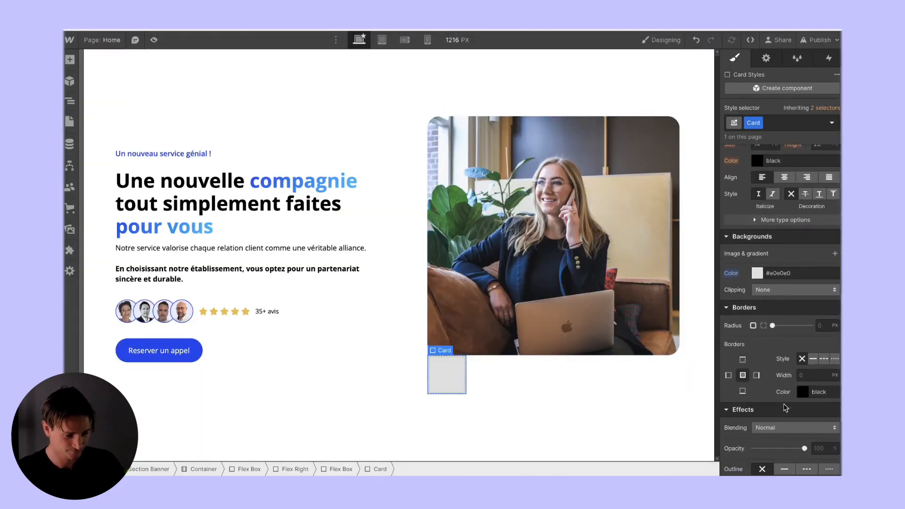
click(823, 326)
text(10)
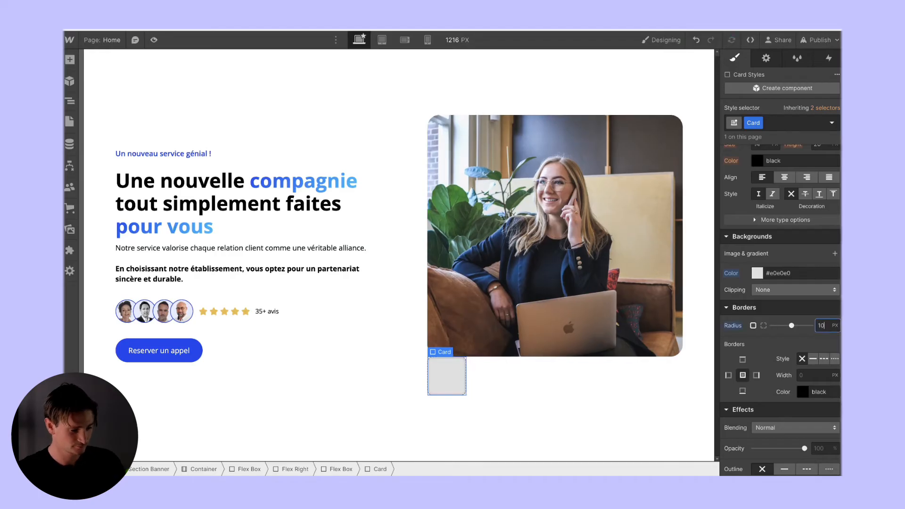
click(661, 399)
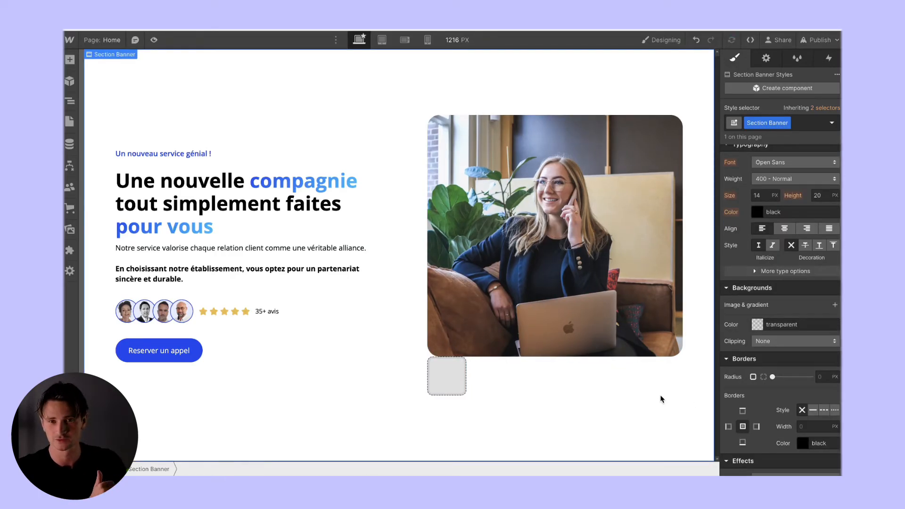
Copy the fill colour F7F7FA from the background rectangle of the second benefit card in the Figma mockup
key(super+Tab)
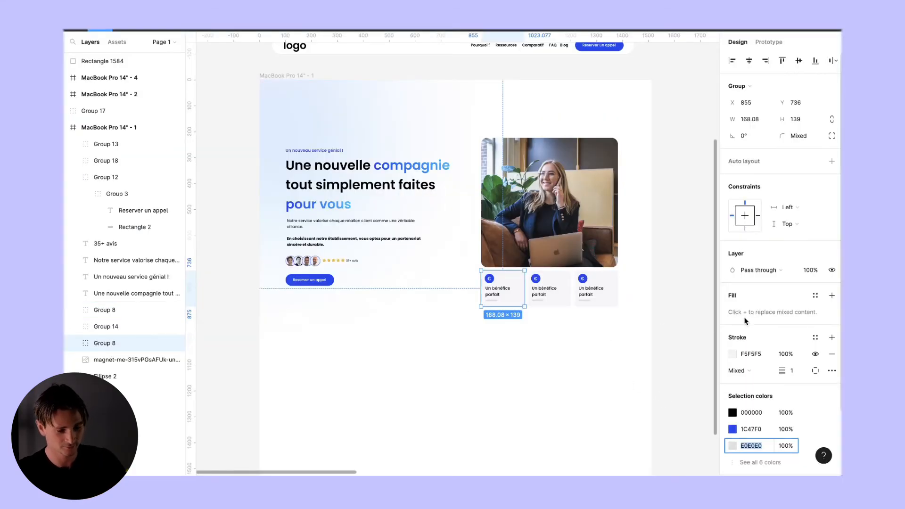
scroll(777, 359, down, 3)
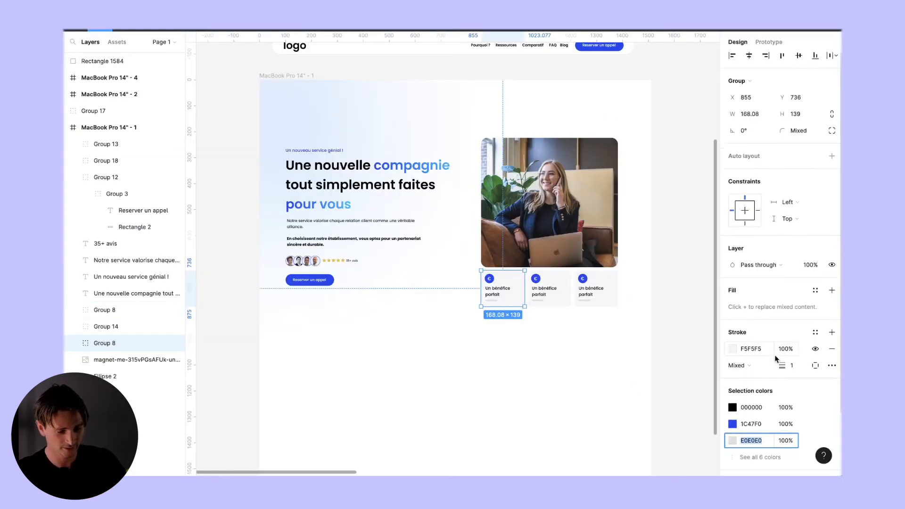
double_click(565, 282)
double_click(564, 282)
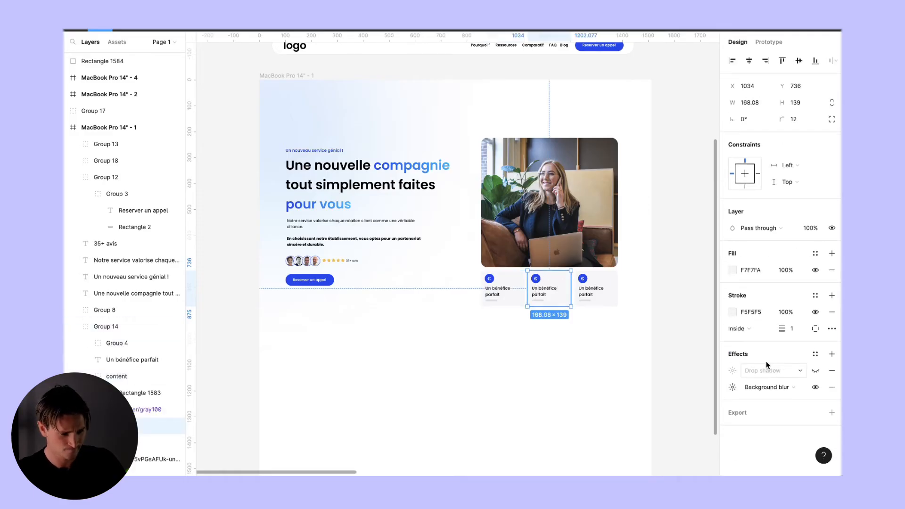
click(752, 269)
key(ctrl+c)
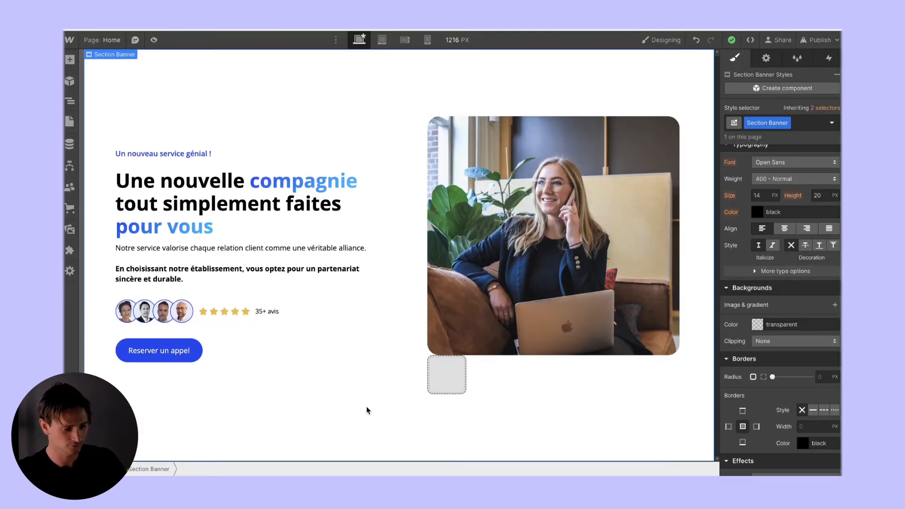
Set the Card's background colour to F7F7FA in Webflow
click(443, 382)
click(791, 269)
key(ctrl+v)
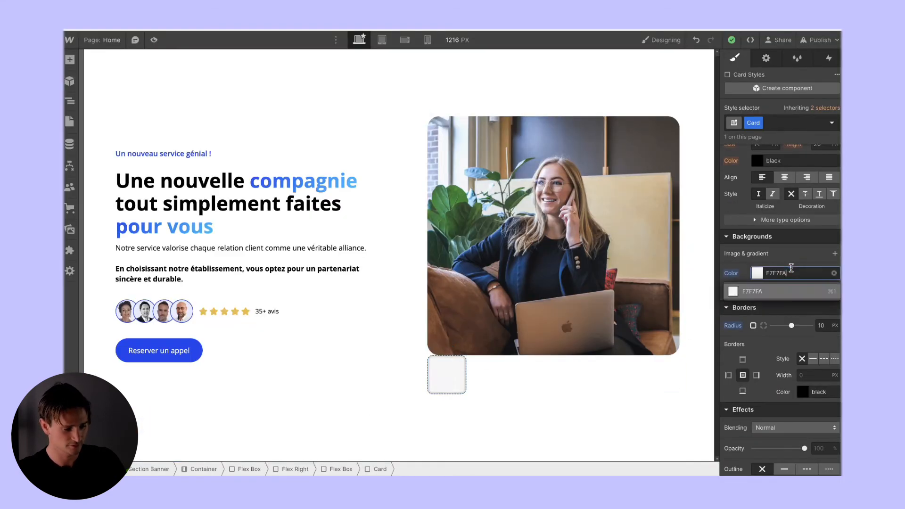
key(Return)
click(552, 383)
click(528, 404)
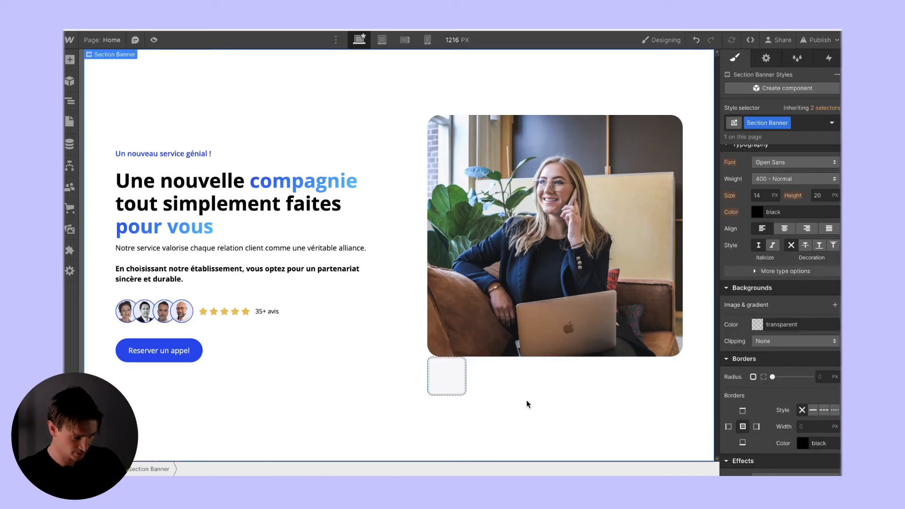
Add a 2x PNG export setting to the euro icon of the first benefit card in Figma
click(461, 381)
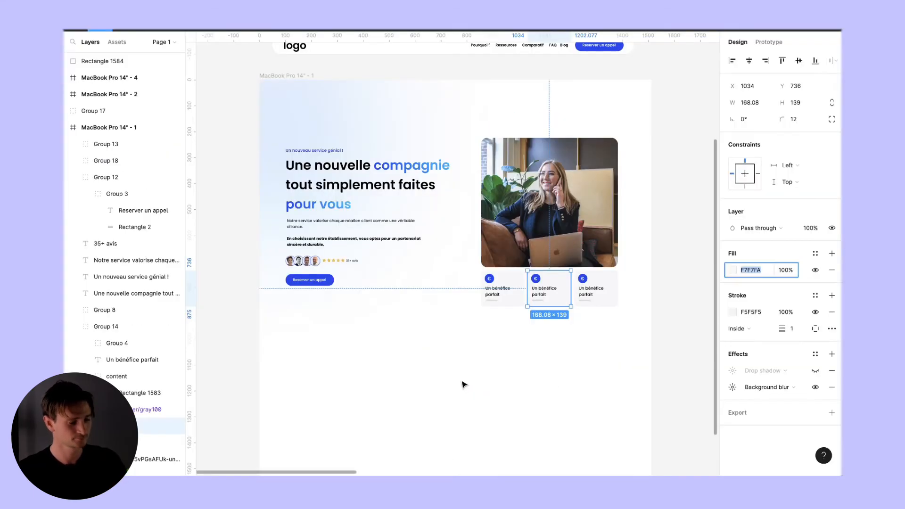
double_click(491, 283)
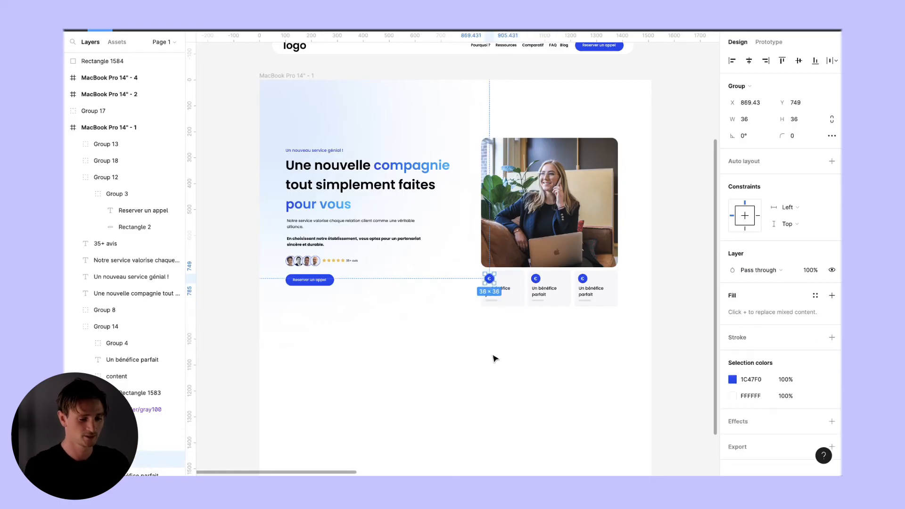
scroll(485, 356, up, 5)
scroll(515, 353, right, 3)
scroll(515, 354, down, 2)
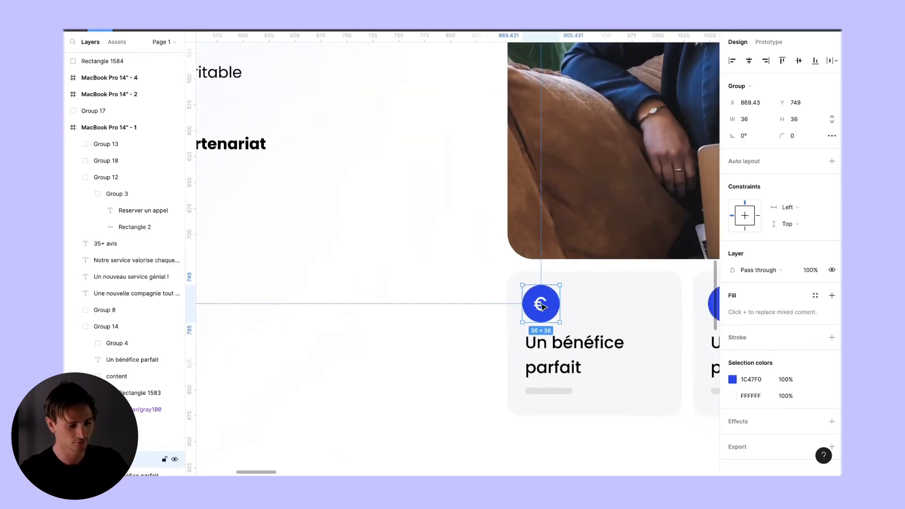
scroll(816, 414, down, 1)
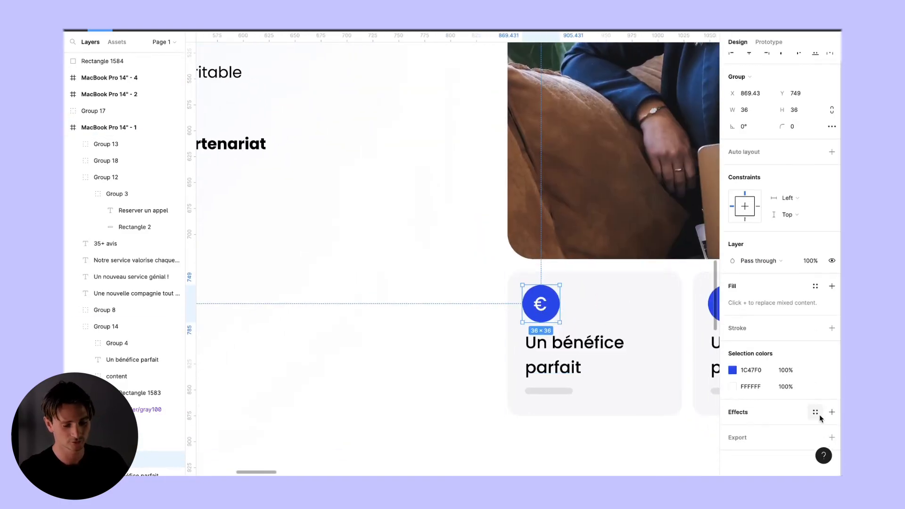
click(832, 437)
scroll(805, 404, down, 3)
click(732, 396)
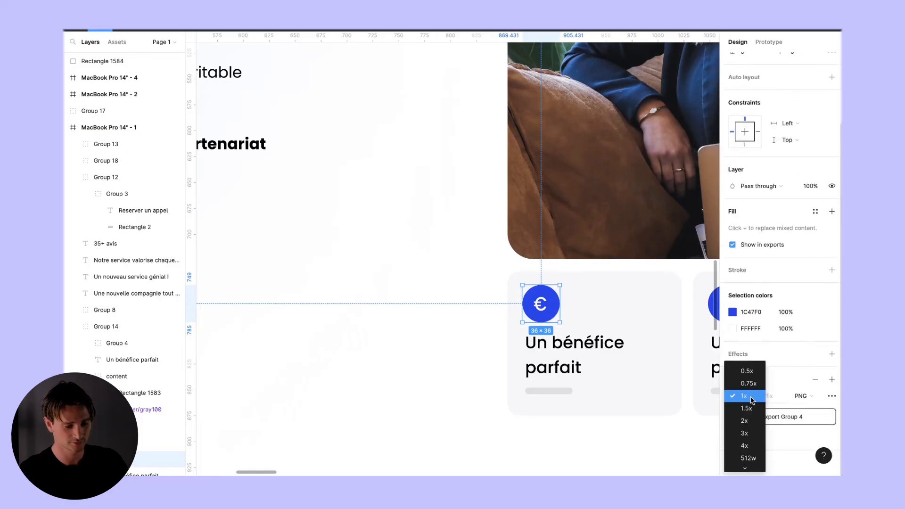
click(744, 423)
Export the euro icon as euro.png into the webflow en 20minutes folder
click(777, 419)
text(euro)
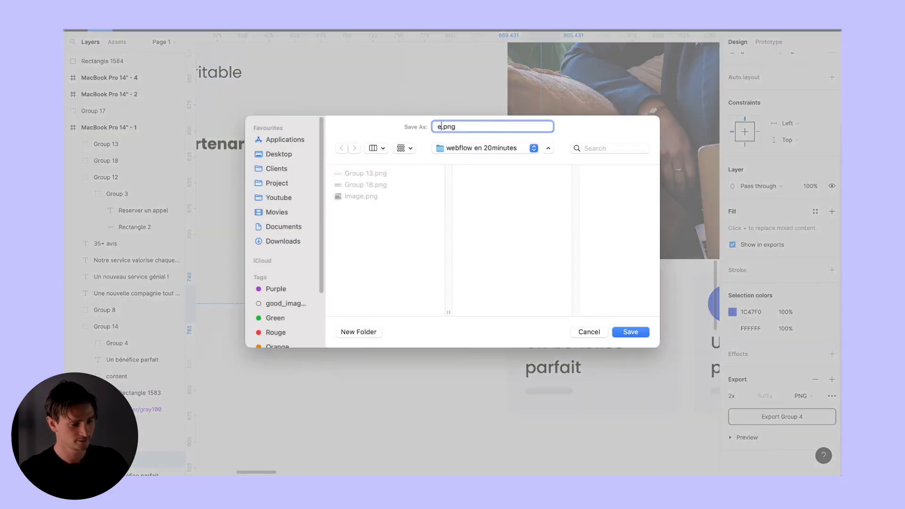
key(Return)
Insert an image element inside the Card in Webflow and use the exported euro.png icon as its source
key(super+Tab)
key(super+Tab)
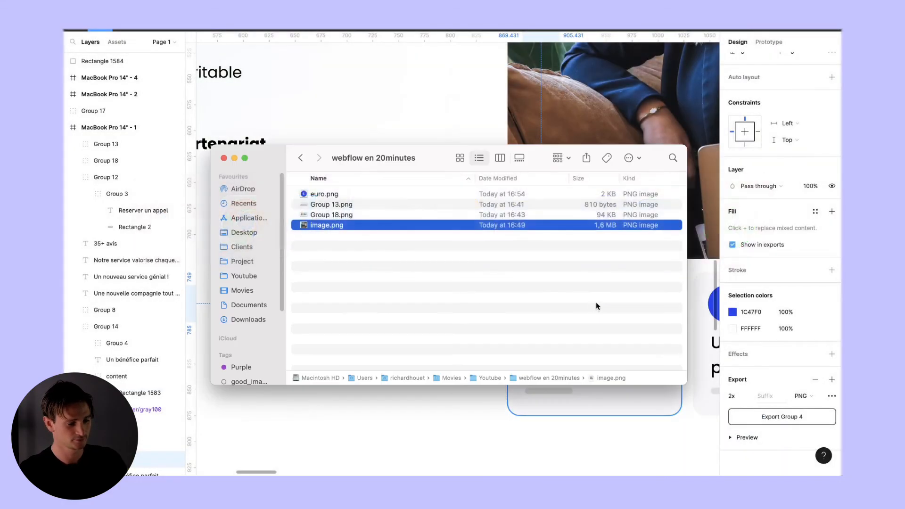
key(super+Tab)
key(super+Tab)
key(super+e)
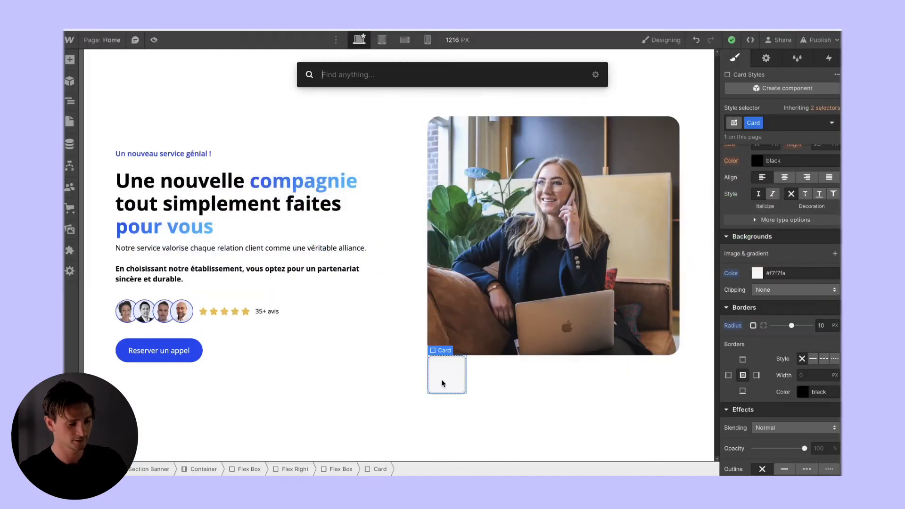
text(ima)
key(Return)
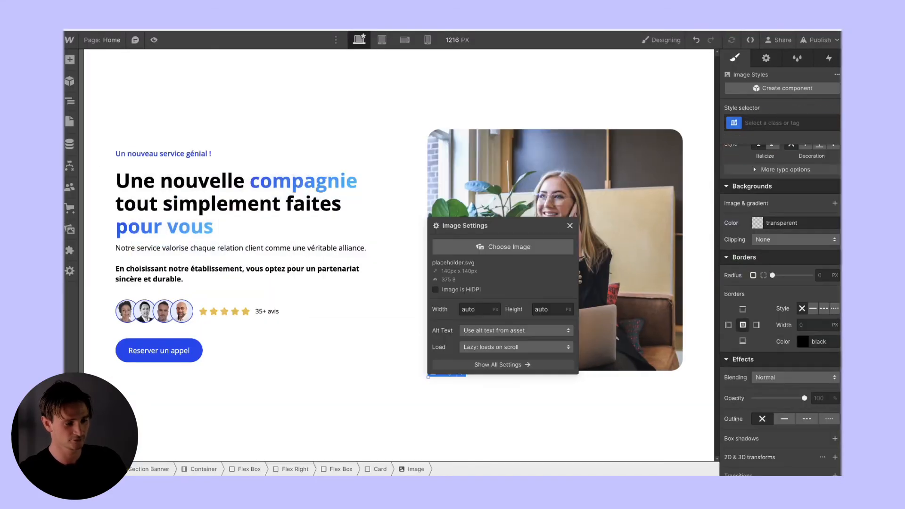
click(471, 248)
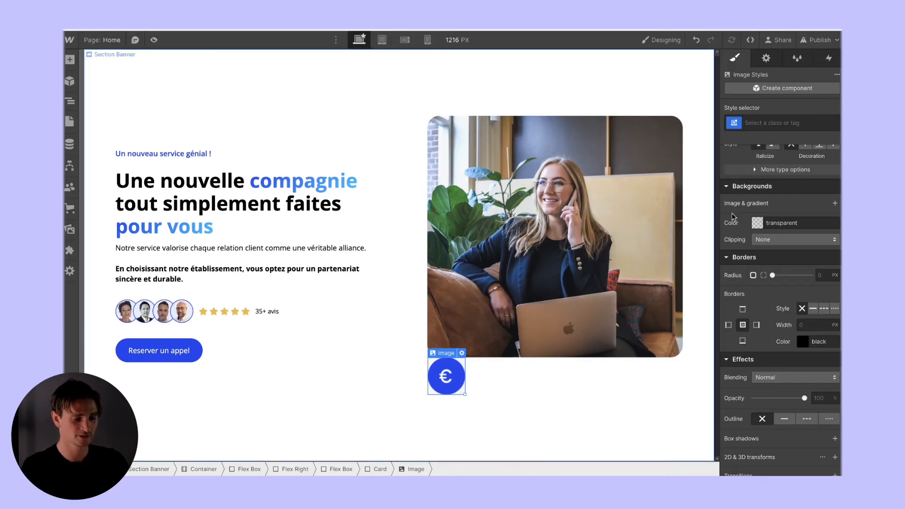
Give the euro image a new class named Img Euro and set its width to 36 px
click(784, 123)
text(Img Euro)
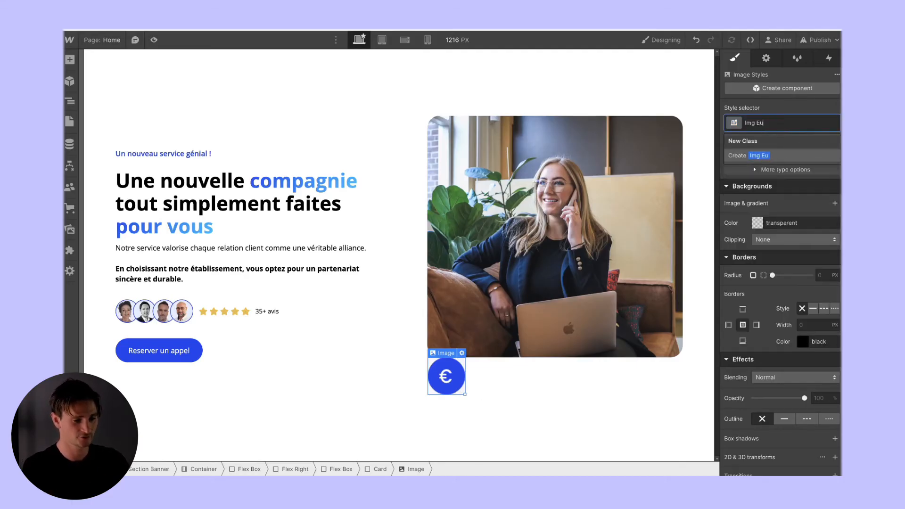
key(Return)
click(757, 290)
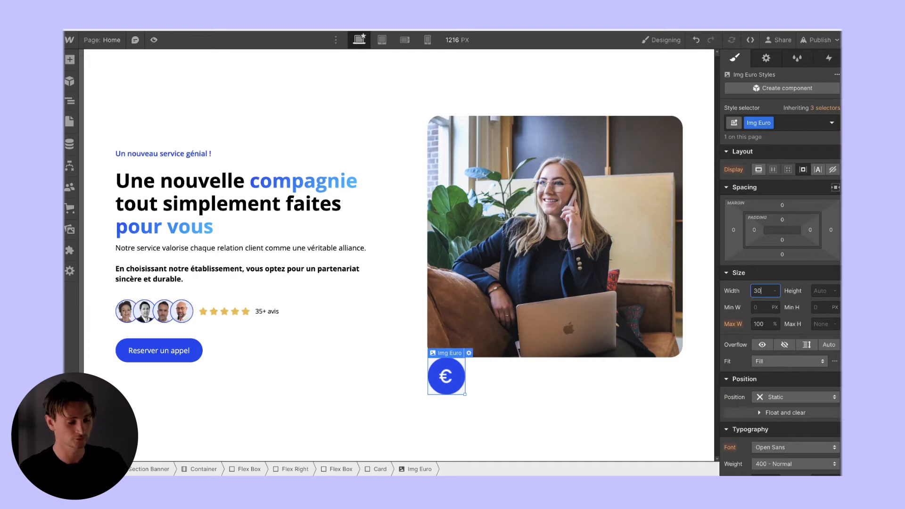
key(Return)
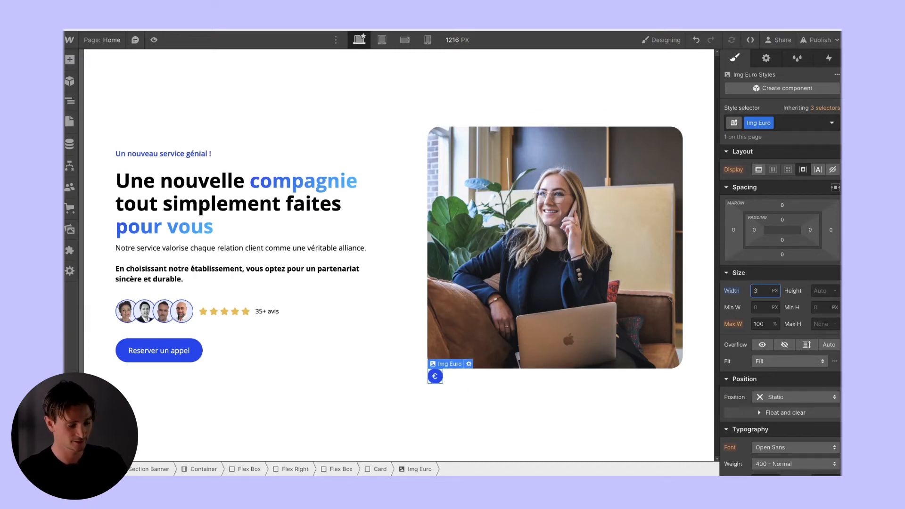
text(6)
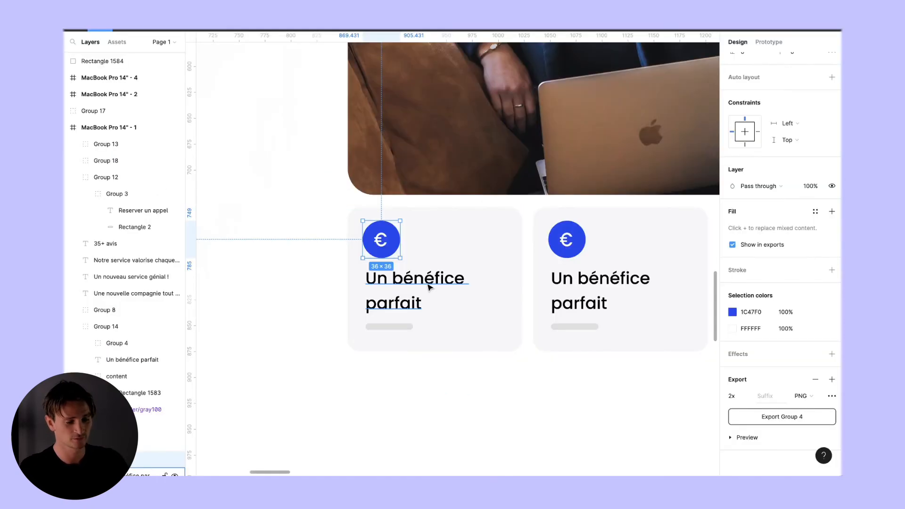
Copy the text "Un bénéfice parfait" from the first benefit card in Figma
click(429, 287)
double_click(425, 281)
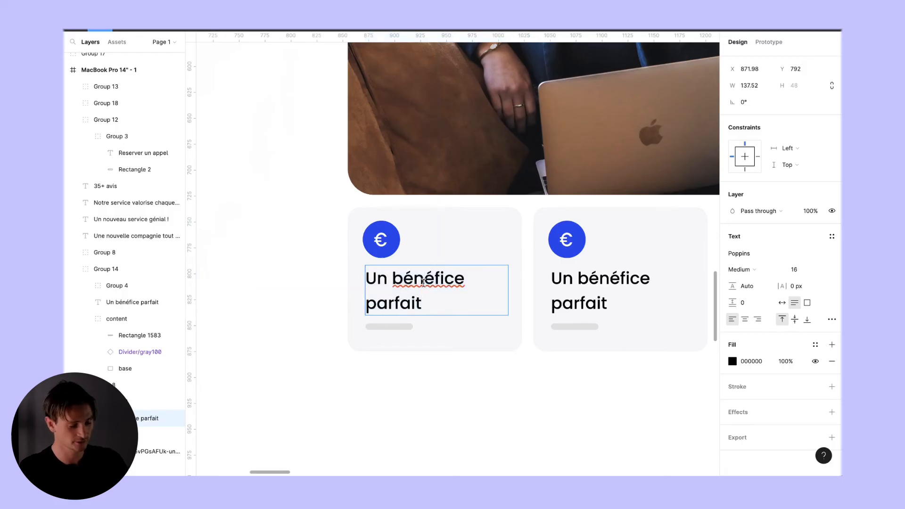
key(ctrl+a)
key(ctrl+c)
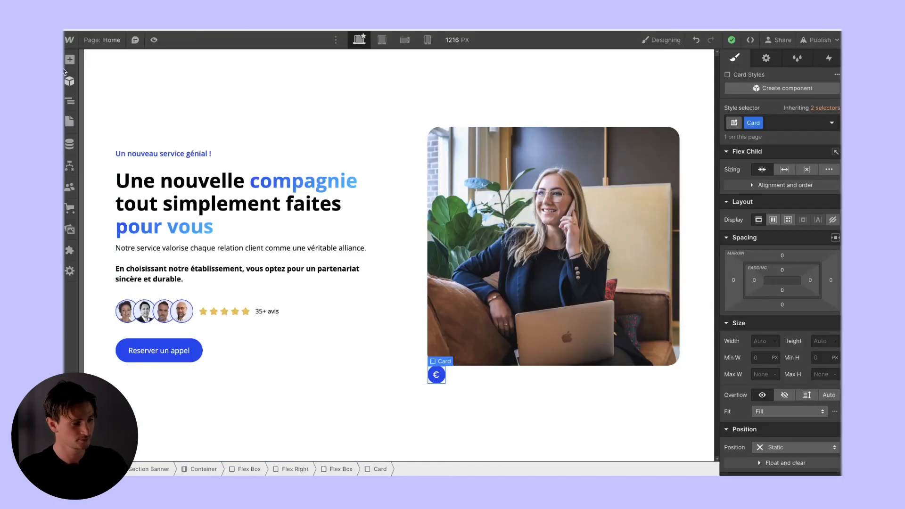
Add a text block under the euro icon in the Webflow Card and replace its text with "Un bénéfice parfait"
click(69, 59)
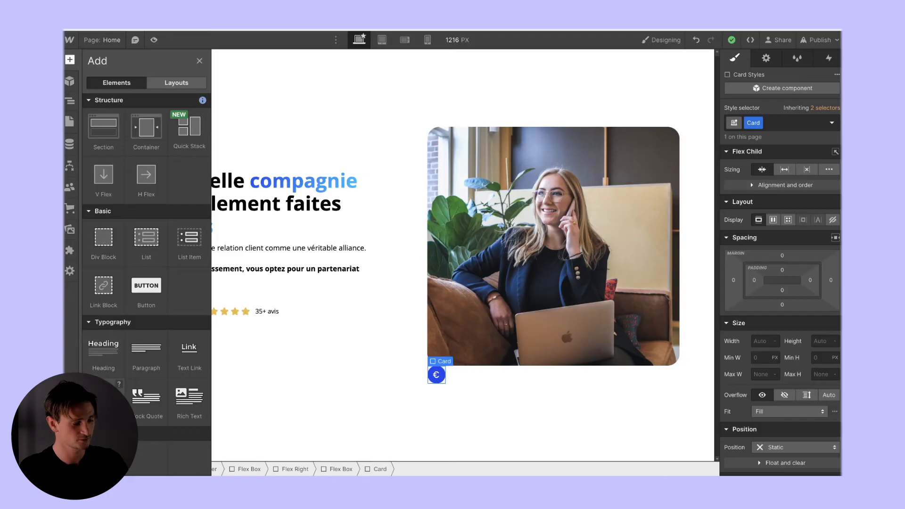
drag(104, 401, 435, 398)
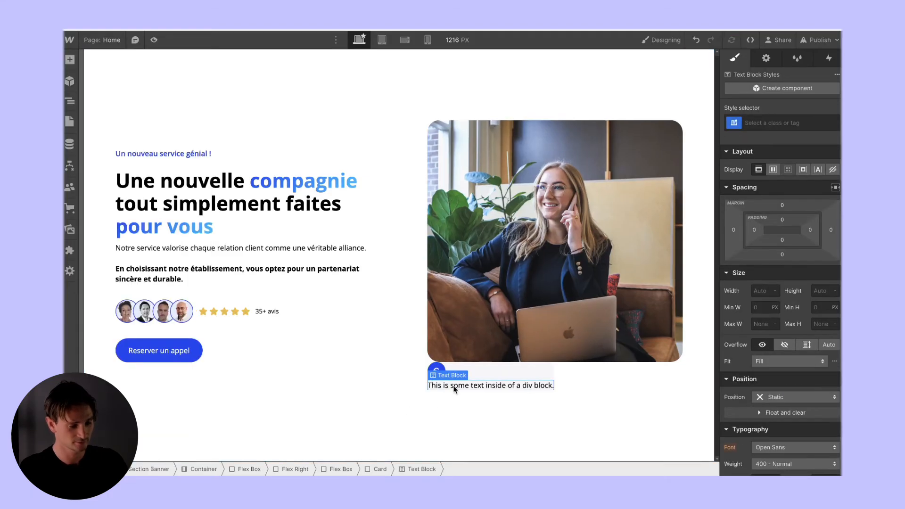
double_click(454, 389)
key(ctrl+a)
key(ctrl+v)
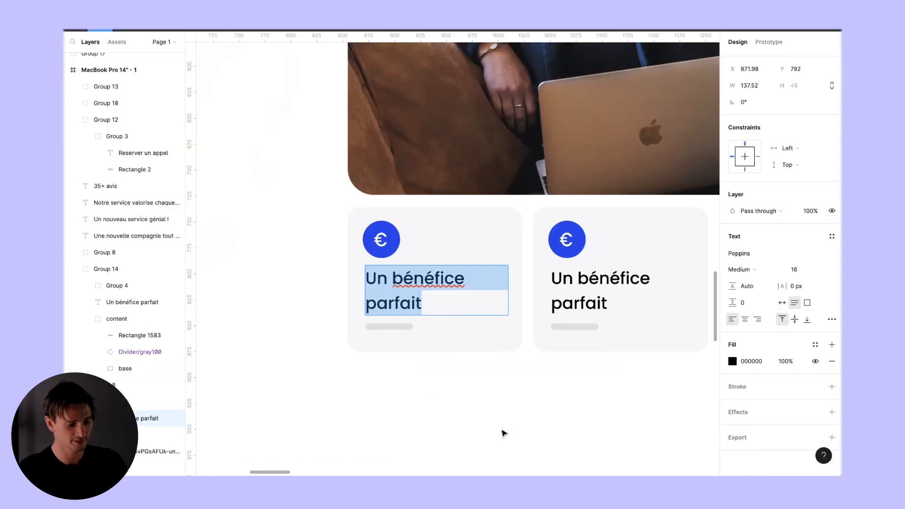
Give the Card's text block a new class named Medium Text with a 16 px font size, checking the text sizes in Figma first
scroll(518, 299, down, 5)
scroll(282, 161, up, 3)
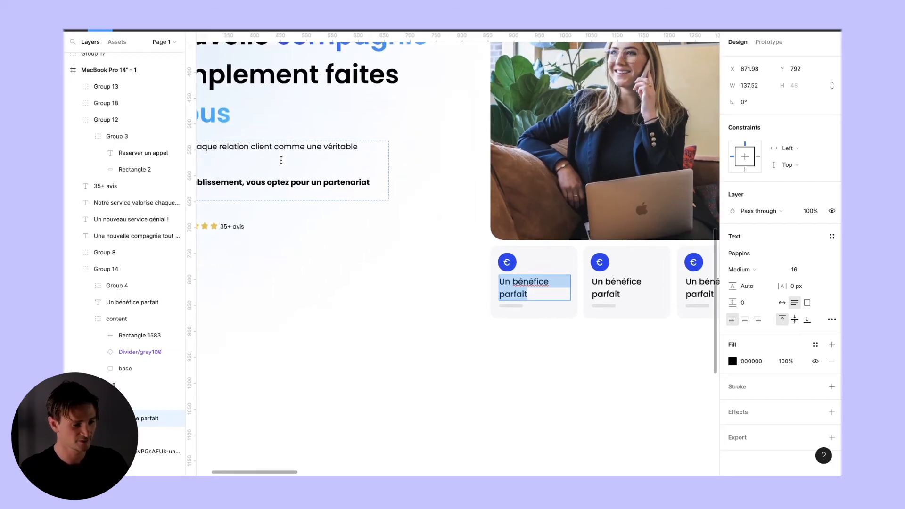
double_click(284, 147)
double_click(523, 292)
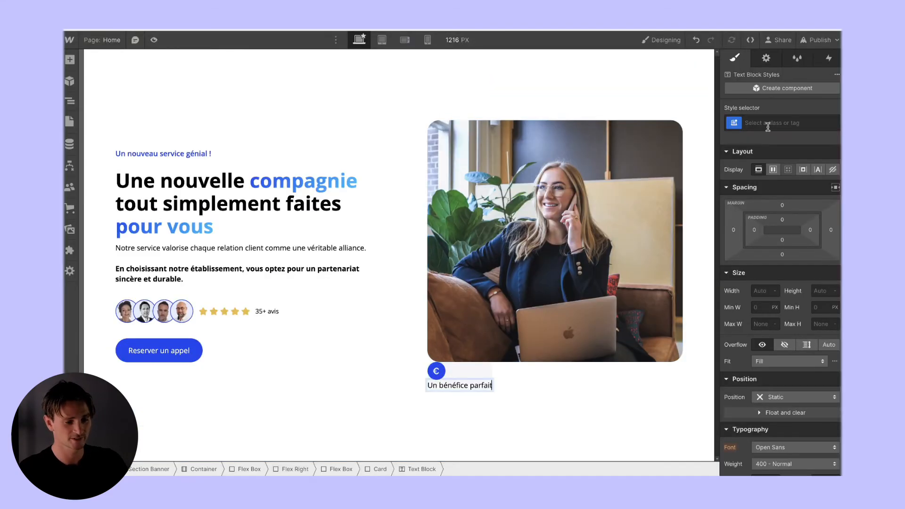
click(768, 123)
text(Medium Te)
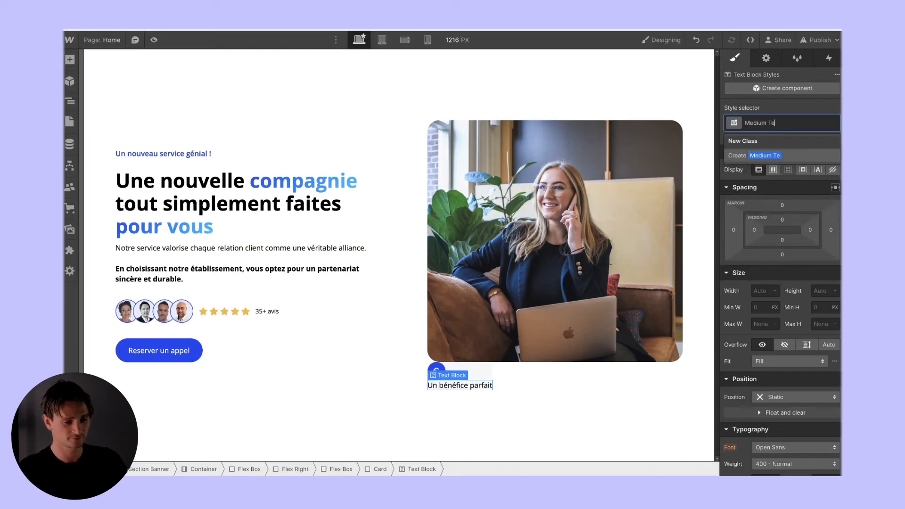
text(xt)
key(Return)
scroll(763, 377, down, 3)
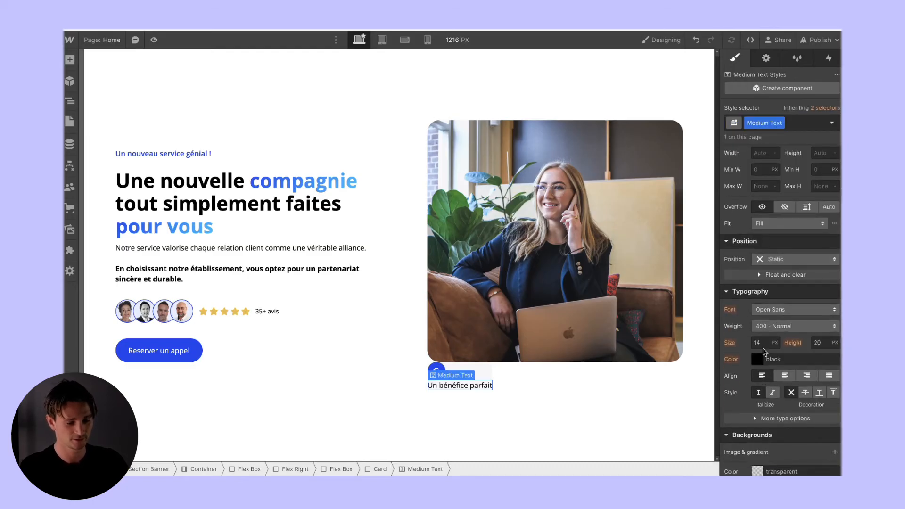
click(760, 343)
text(16)
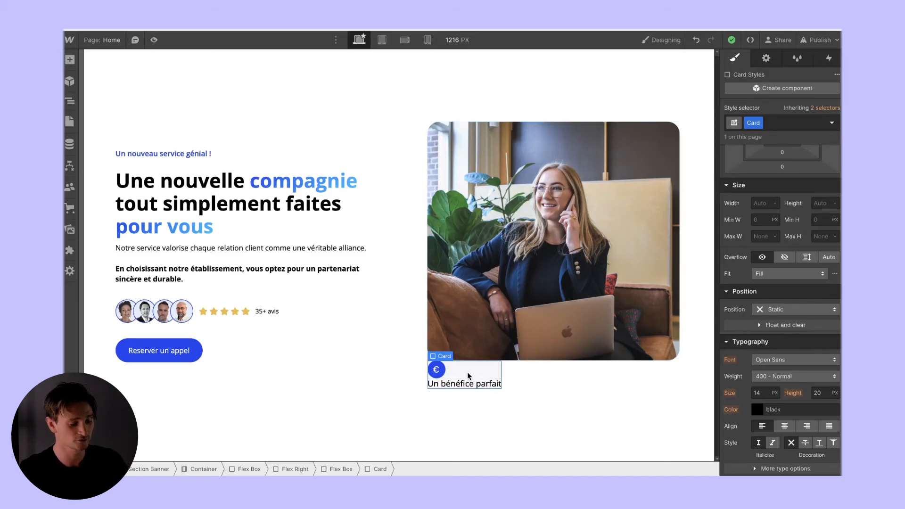
Add a div block below the benefit text in the Card and give it a new class named Hr with a 40 px width
key(ctrl+k)
text(div)
key(Return)
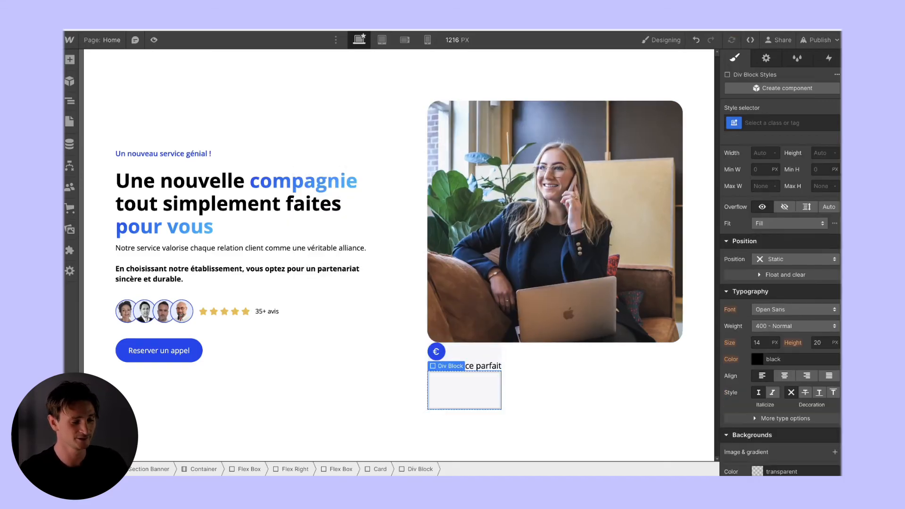
click(781, 125)
text(Hr)
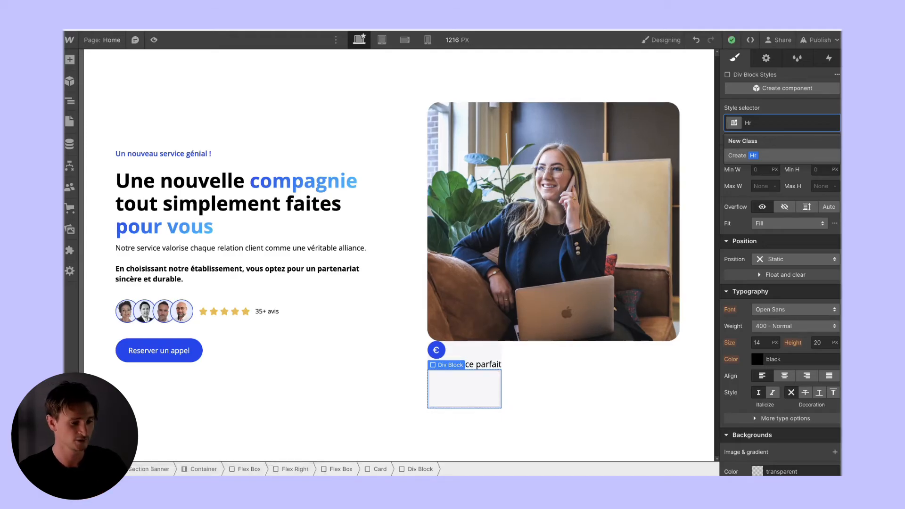
key(Return)
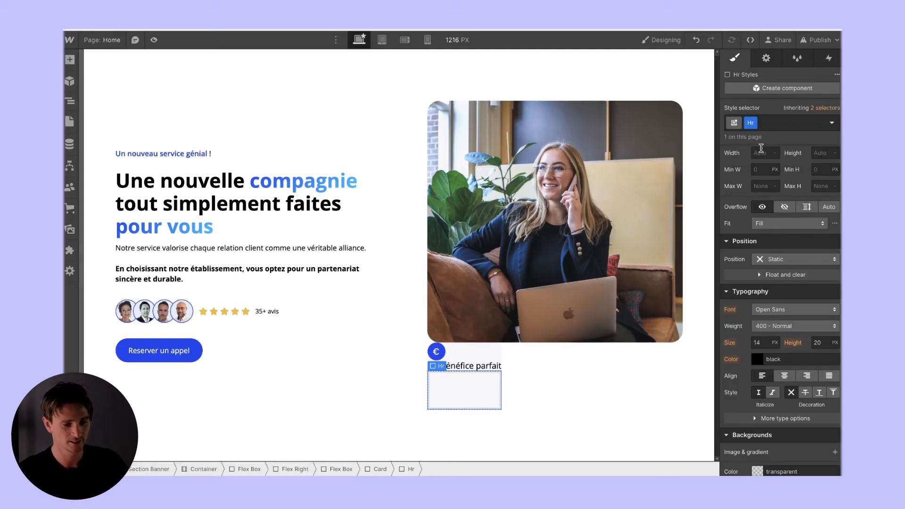
click(765, 184)
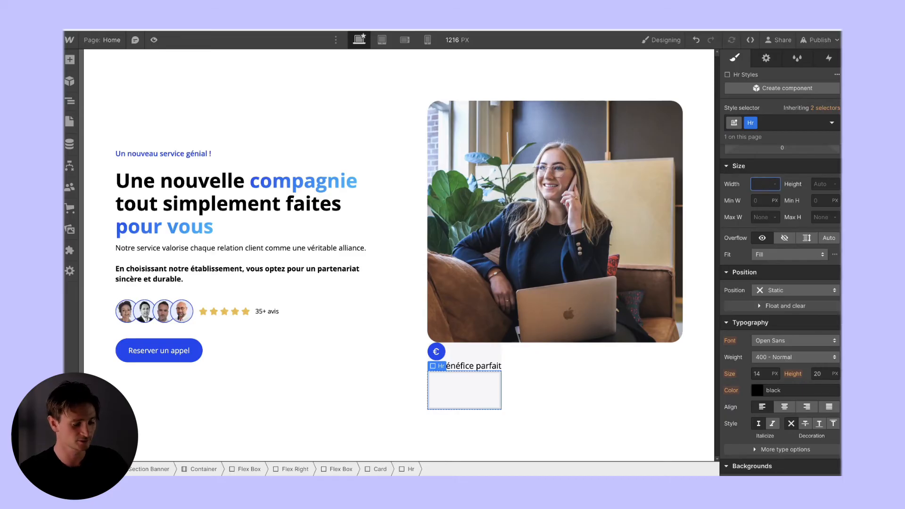
key(Return)
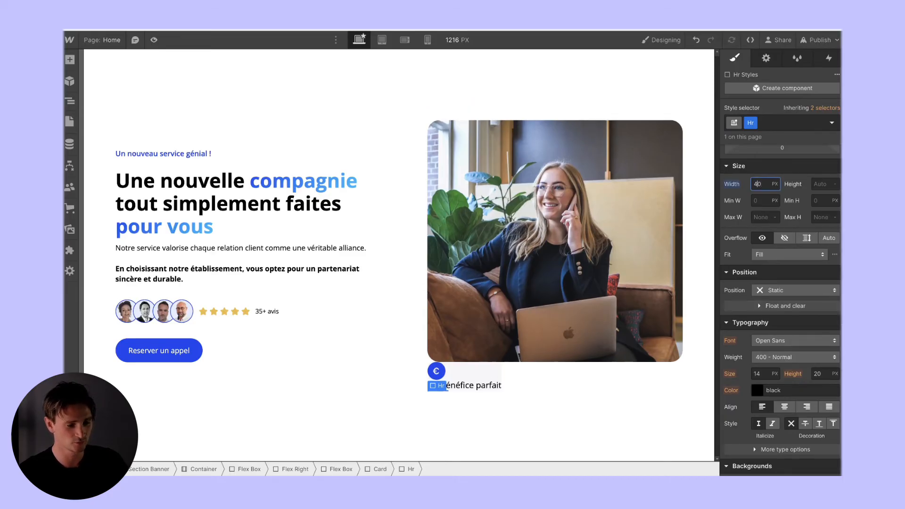
Set the Hr divider's size to 50 px wide and 7 px high
click(815, 185)
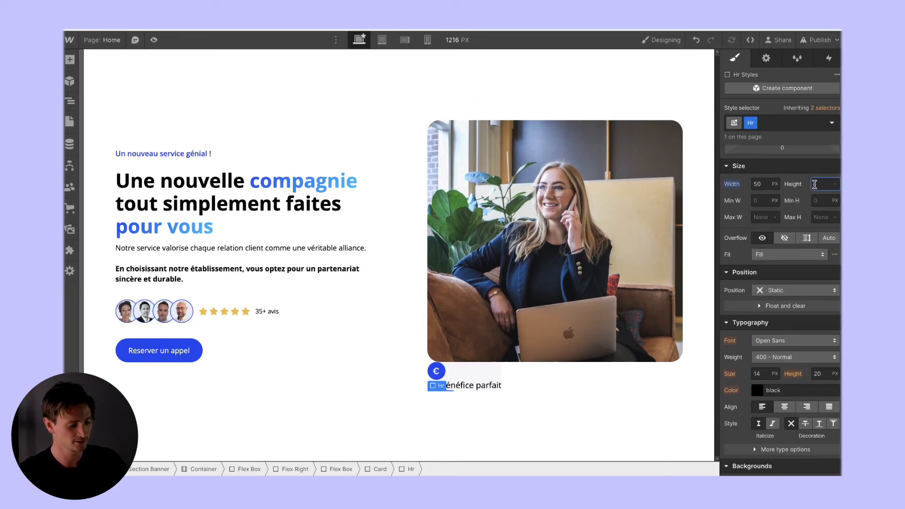
key(Return)
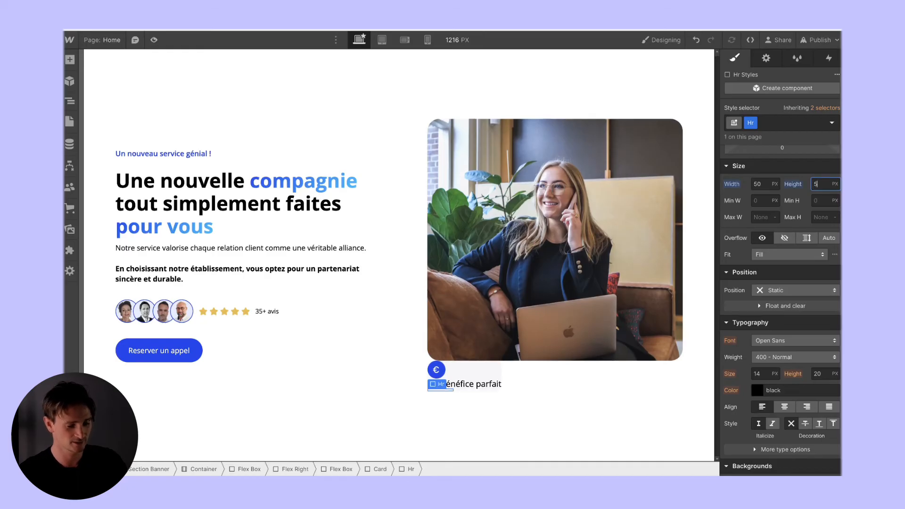
key(Up)
key(Up)
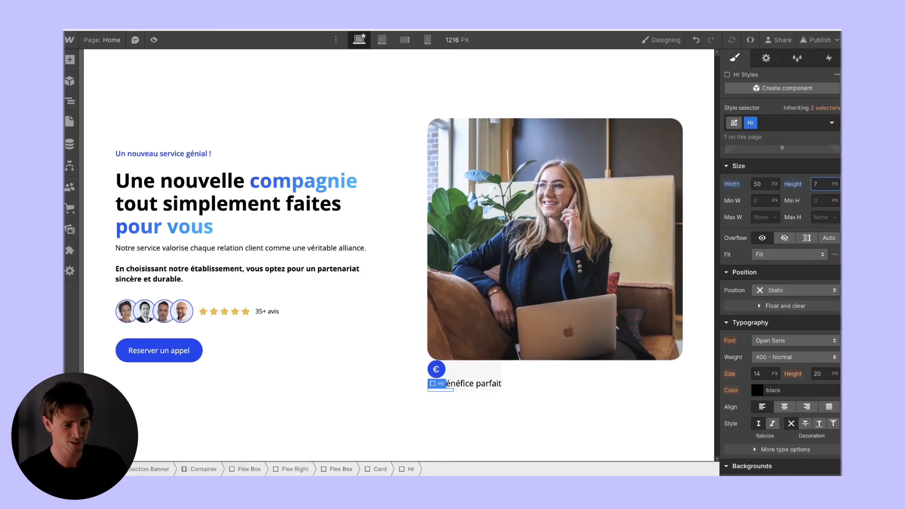
Copy the fill colour of the first card's divider in Figma and apply #e0e0e0 as the Hr background colour in Webflow
key(super+Tab)
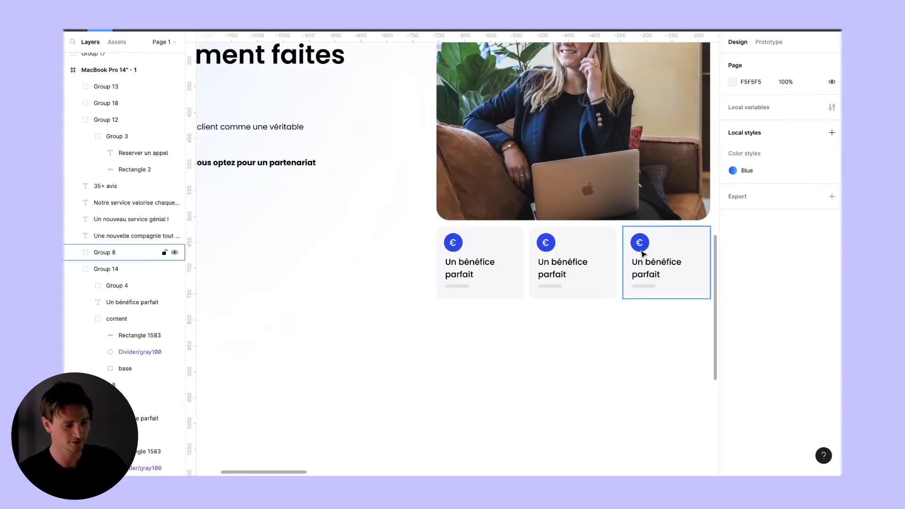
double_click(453, 286)
click(765, 273)
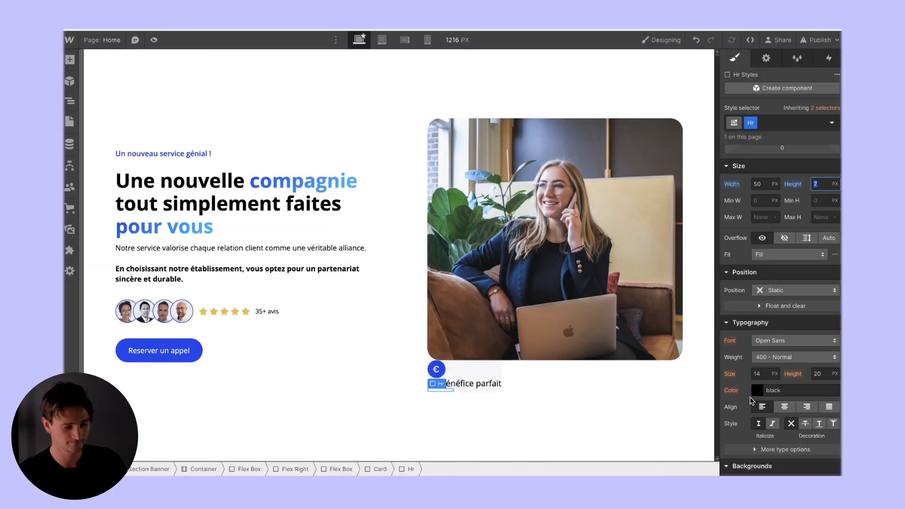
scroll(751, 401, down, 3)
click(774, 421)
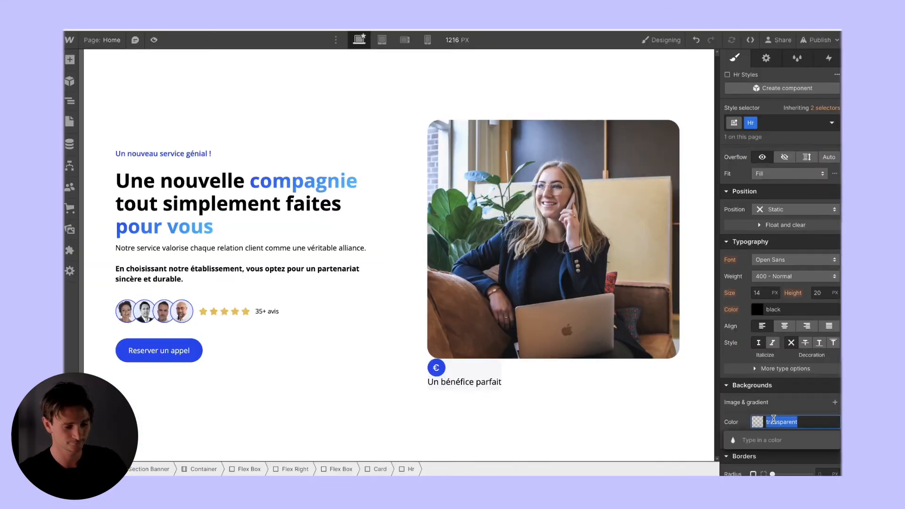
text(#e0e0e0)
key(Return)
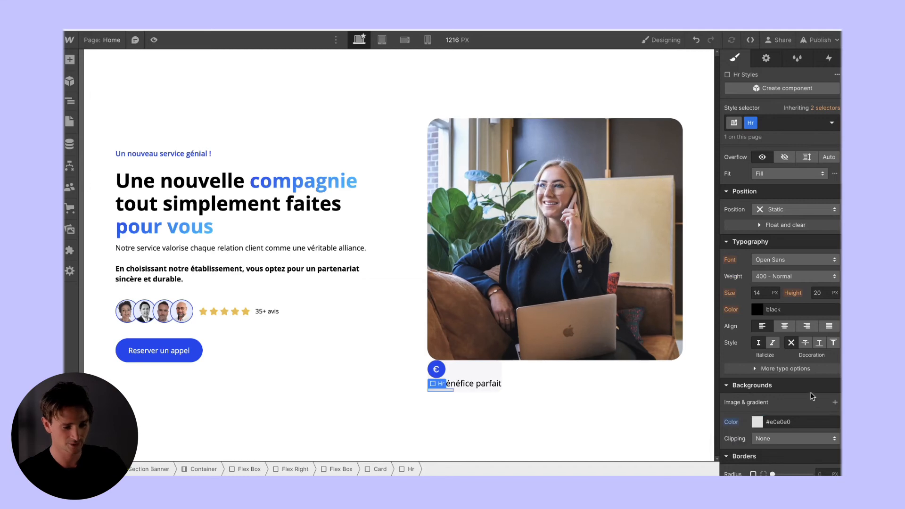
Round the Hr divider's corners with a 40 px radius and compare the card with the Figma mockup
scroll(813, 396, down, 2)
click(822, 411)
text(40)
key(Return)
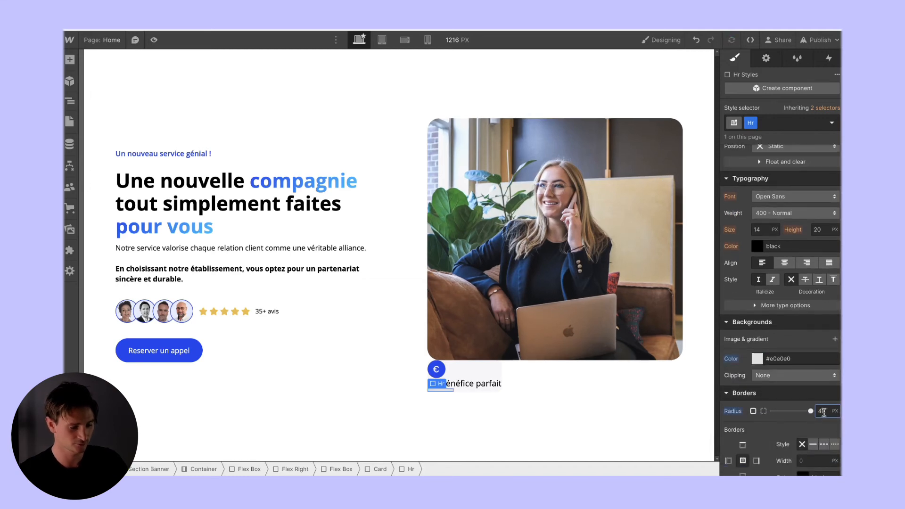
click(570, 417)
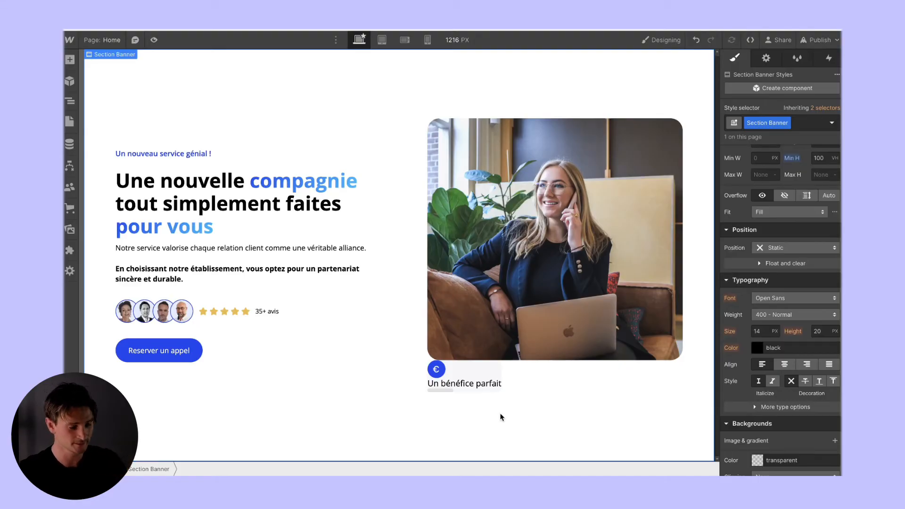
key(super+Tab)
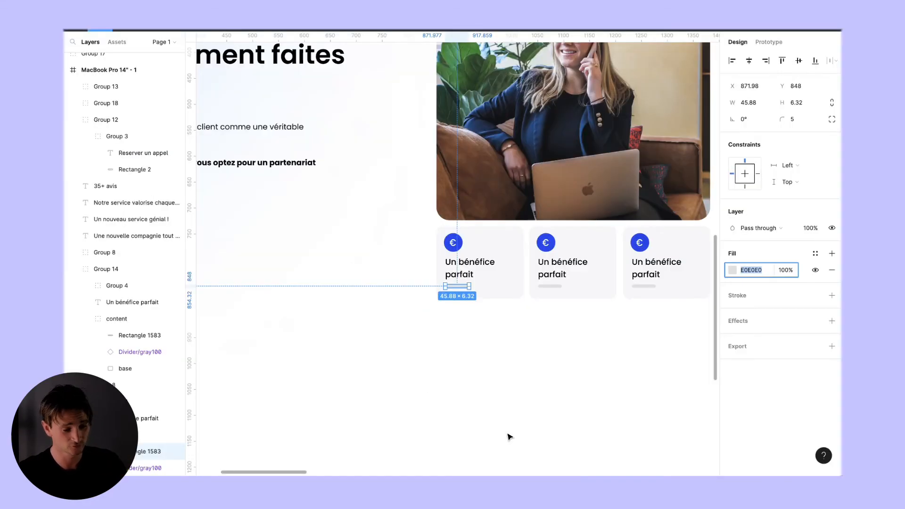
key(super+Tab)
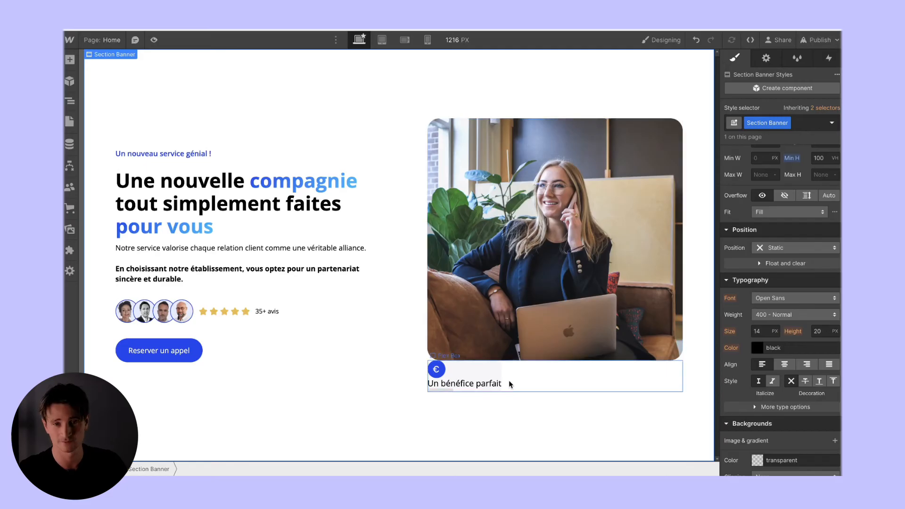
Make the Card a vertical flex layout with a 10 px gap for both columns and rows
click(488, 367)
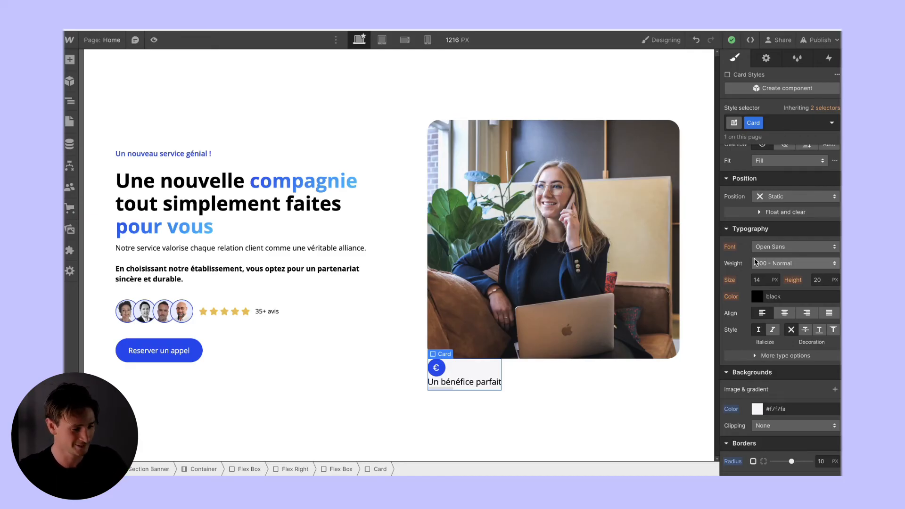
scroll(755, 261, up, 5)
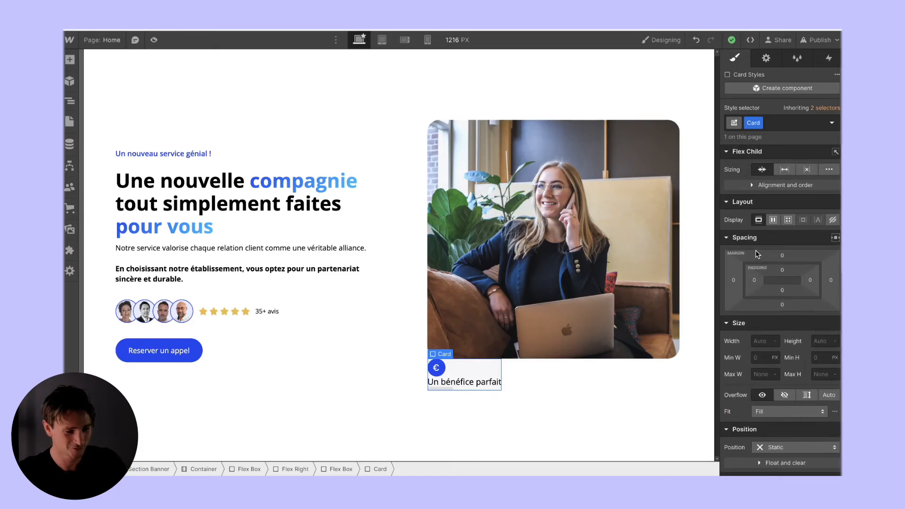
click(772, 220)
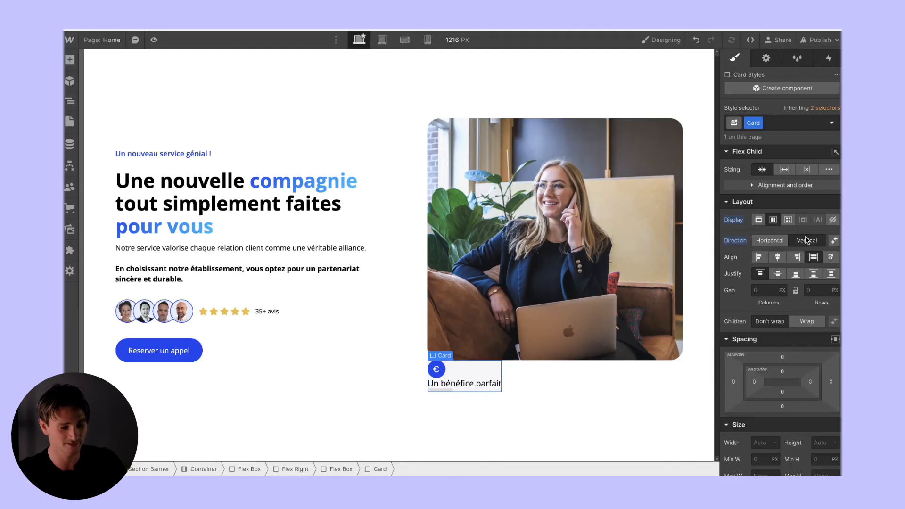
click(767, 290)
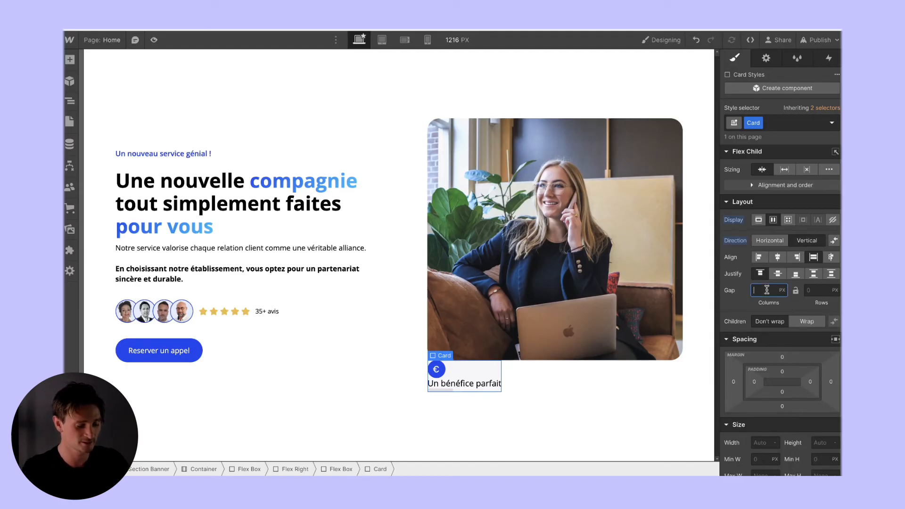
text(10)
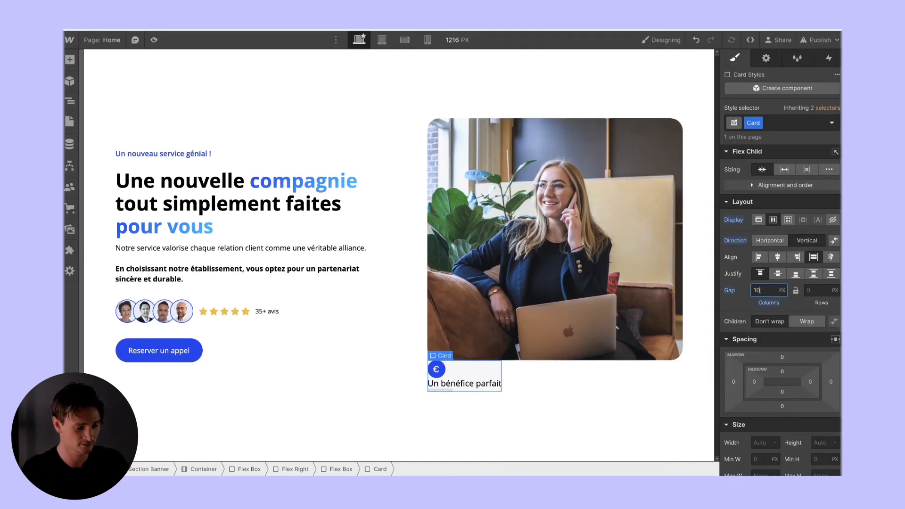
click(804, 291)
text(10)
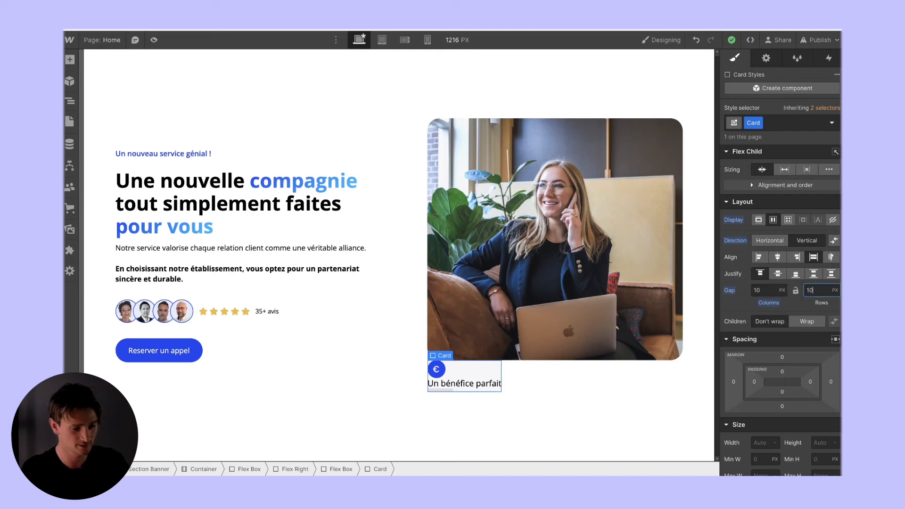
text(px)
key(Return)
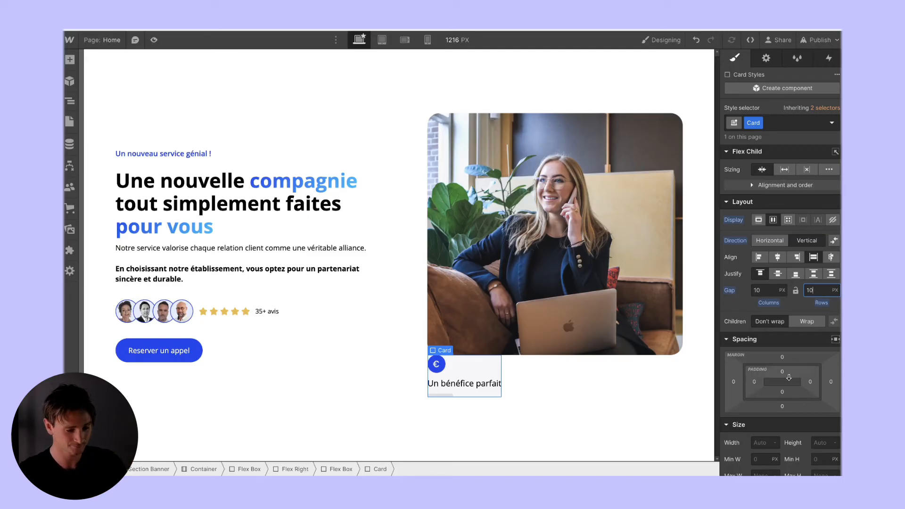
Give the Card 20 px of padding on all four sides
click(782, 372)
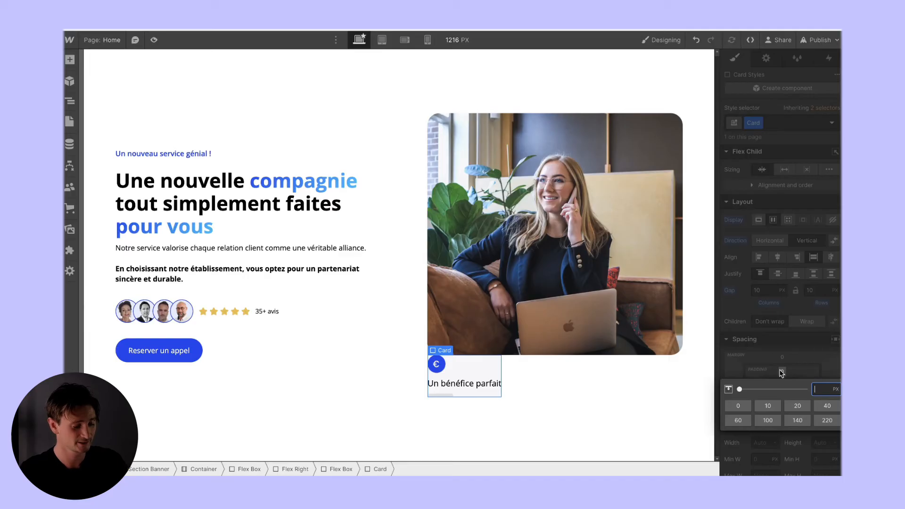
text(20)
key(Return)
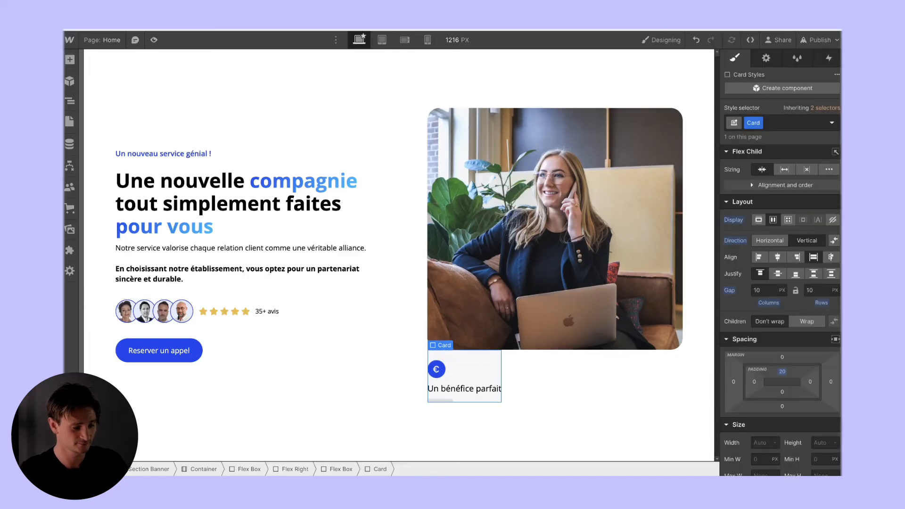
click(754, 381)
text(20p)
key(Return)
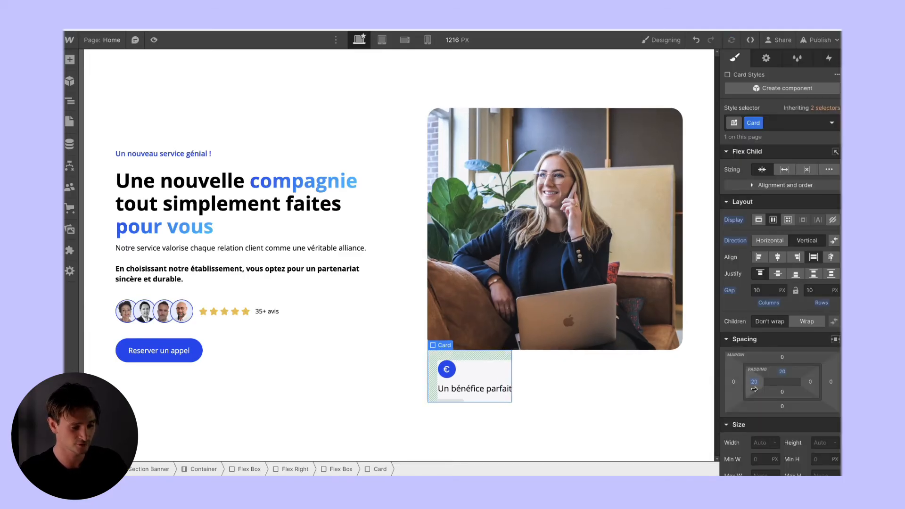
click(786, 392)
text(20)
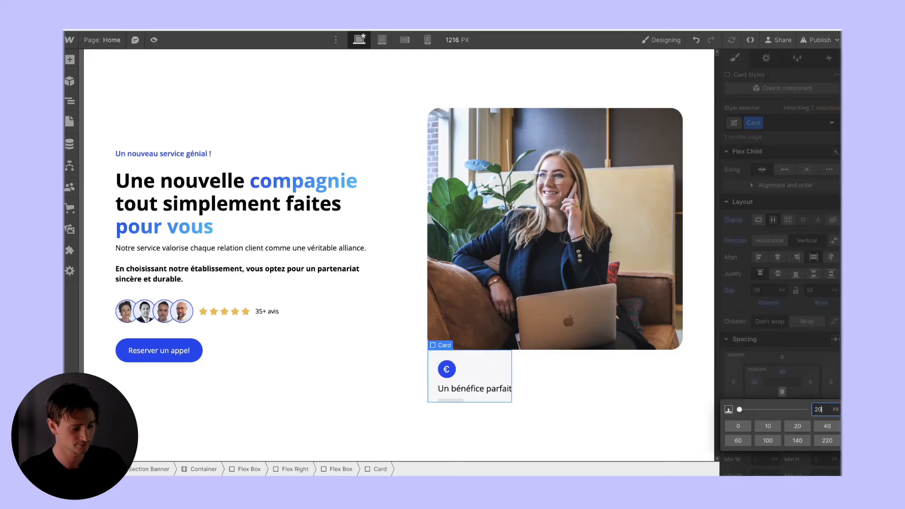
key(Return)
click(808, 381)
text(20p)
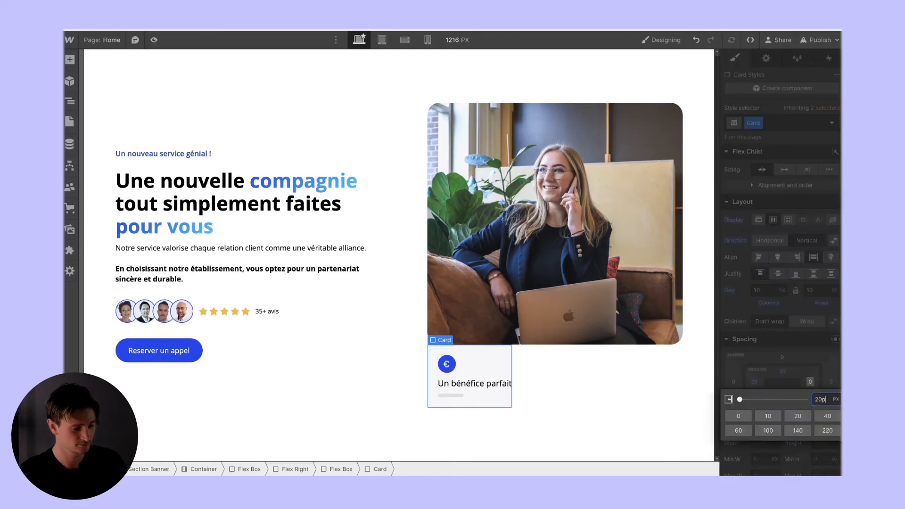
key(Return)
click(636, 402)
click(627, 417)
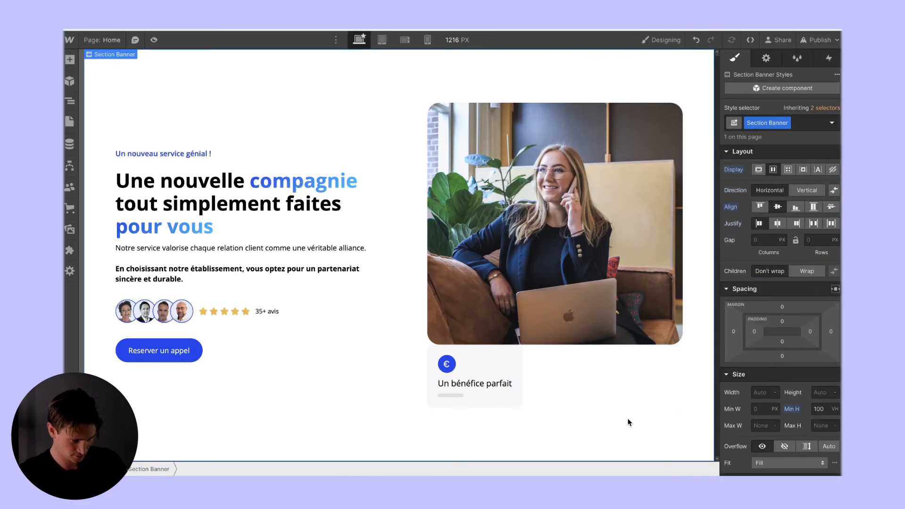
Duplicate the benefit Card twice to make a row of three cards below the image
click(519, 359)
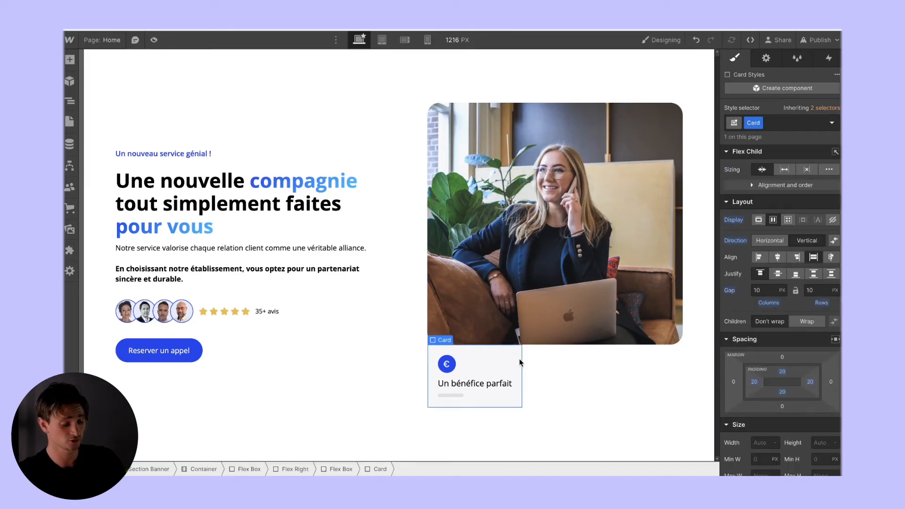
key(ctrl+d)
key(ctrl+d)
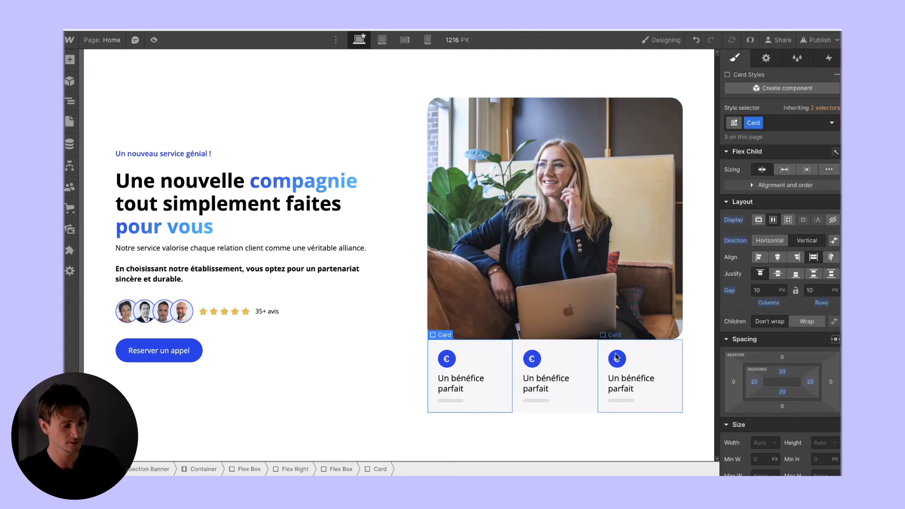
Add a combo class named Flex Card to the Flex Box that holds the three cards
key(Escape)
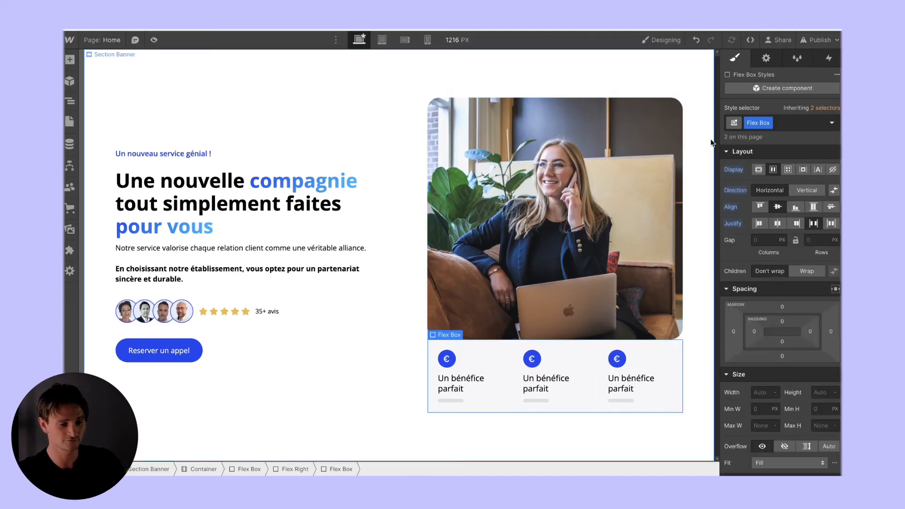
click(786, 125)
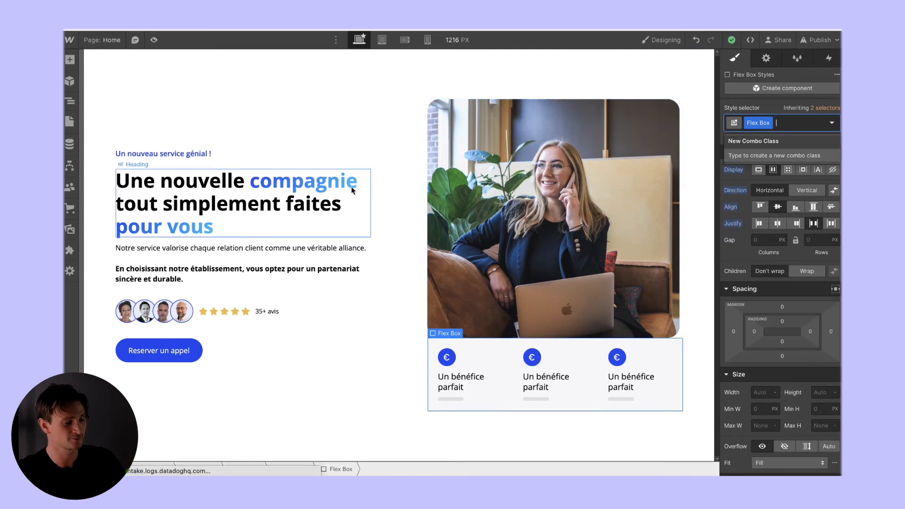
click(228, 147)
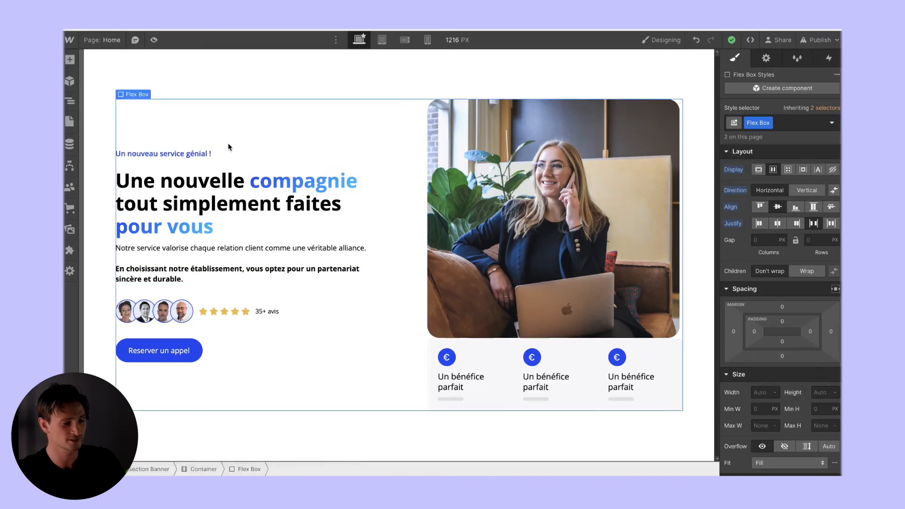
click(523, 357)
click(791, 124)
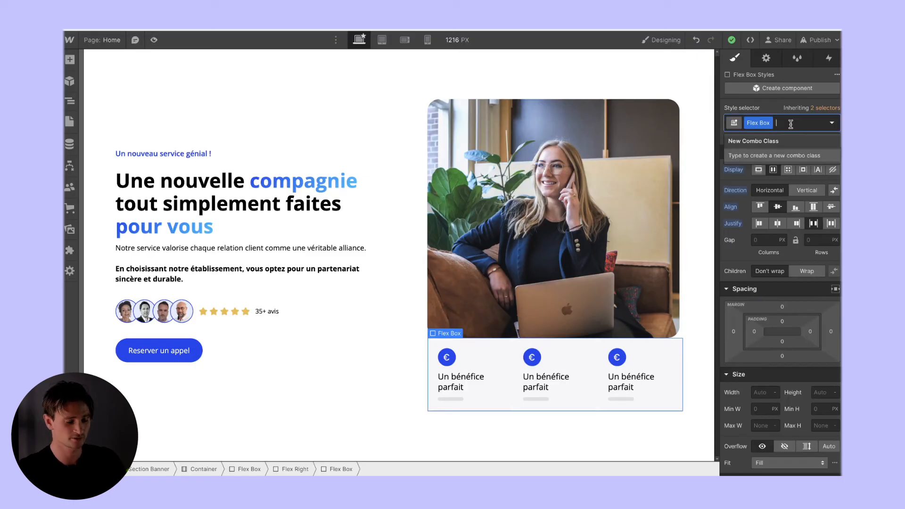
text(Flex Ca)
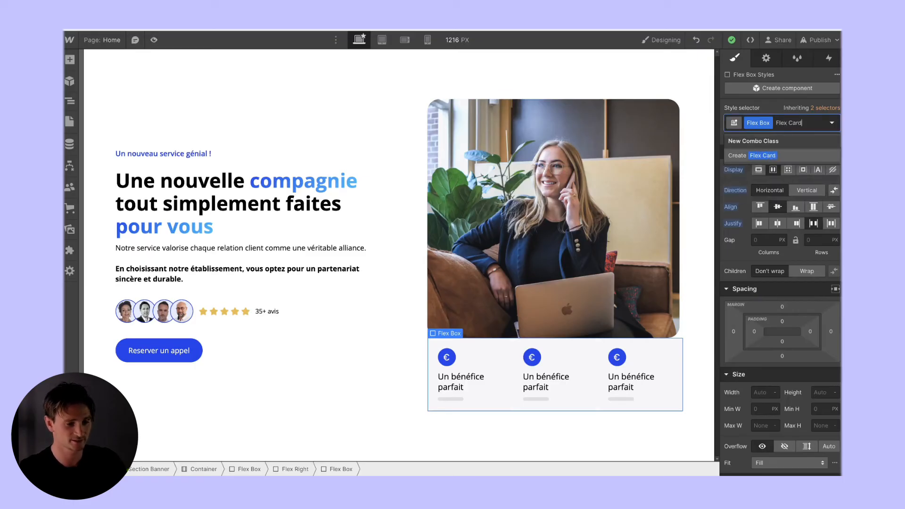
text(rd)
key(Return)
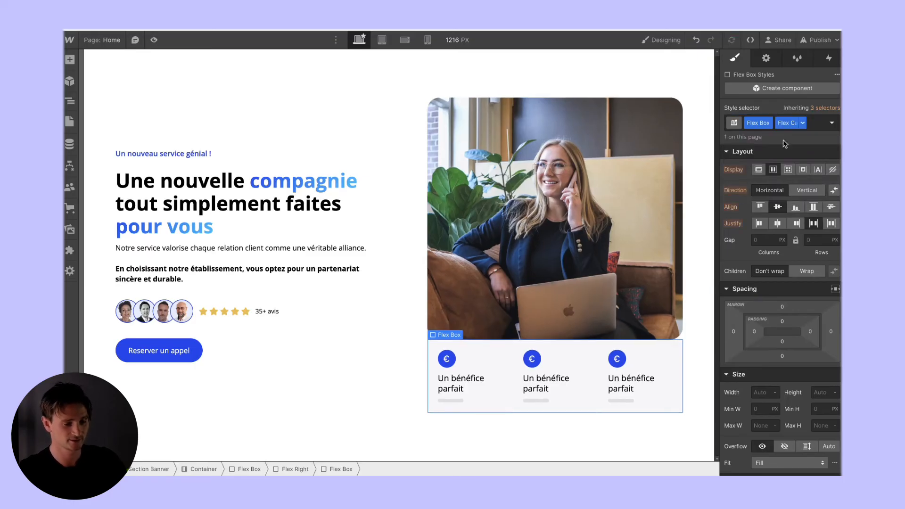
Set a 20 px column gap and a 20 px top margin on the Flex Card box around the three cards
click(766, 241)
text(20p)
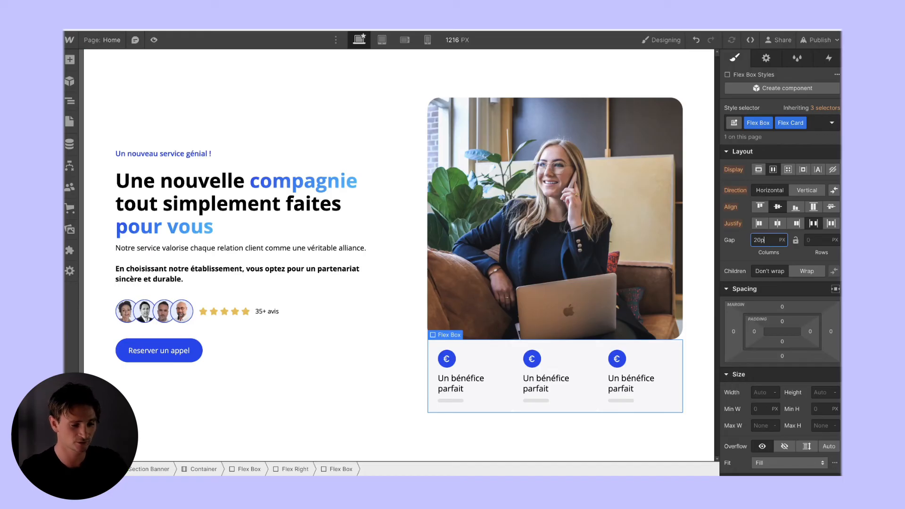
text(x)
key(Return)
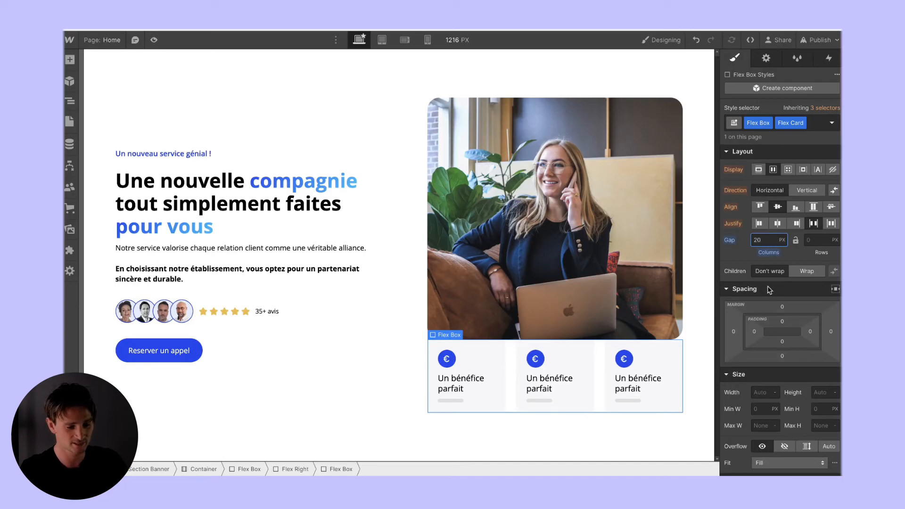
click(782, 306)
text(20)
key(Return)
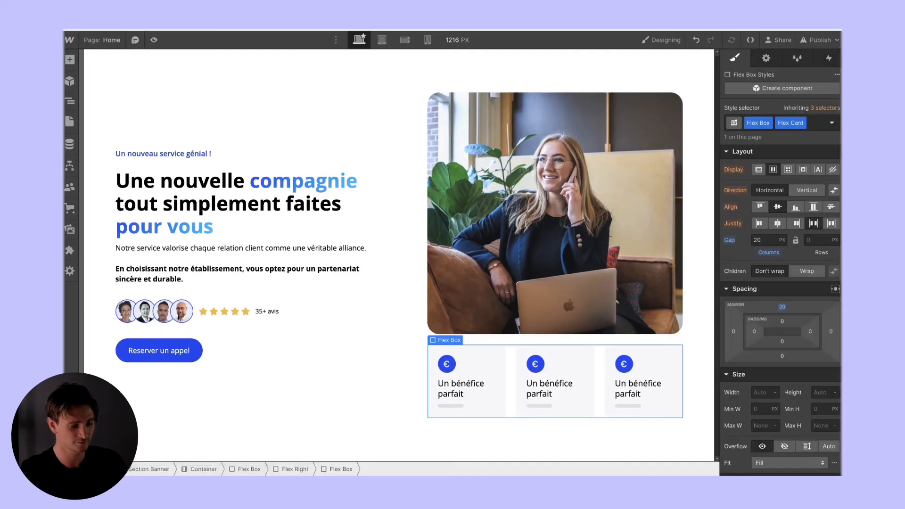
Set both the column gap and the top margin of the Flex Card box to 10 px, and preview the banner
click(321, 377)
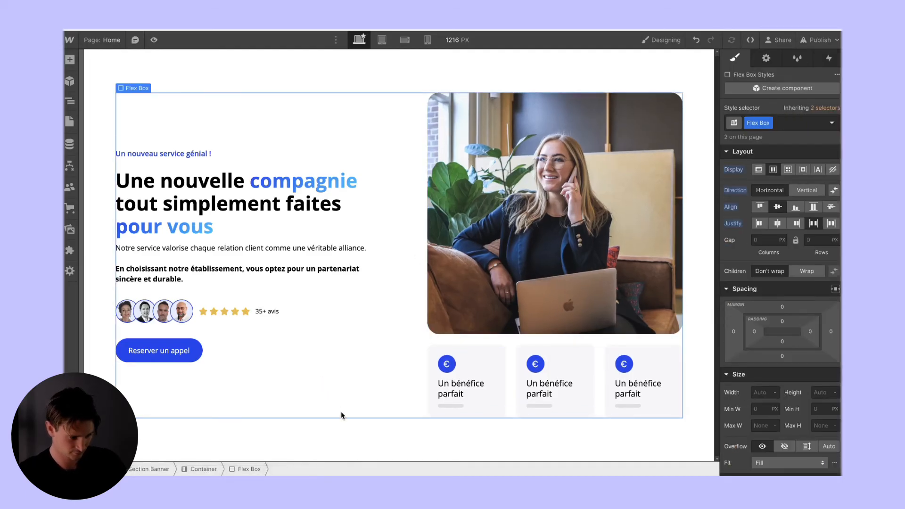
key(super+Tab)
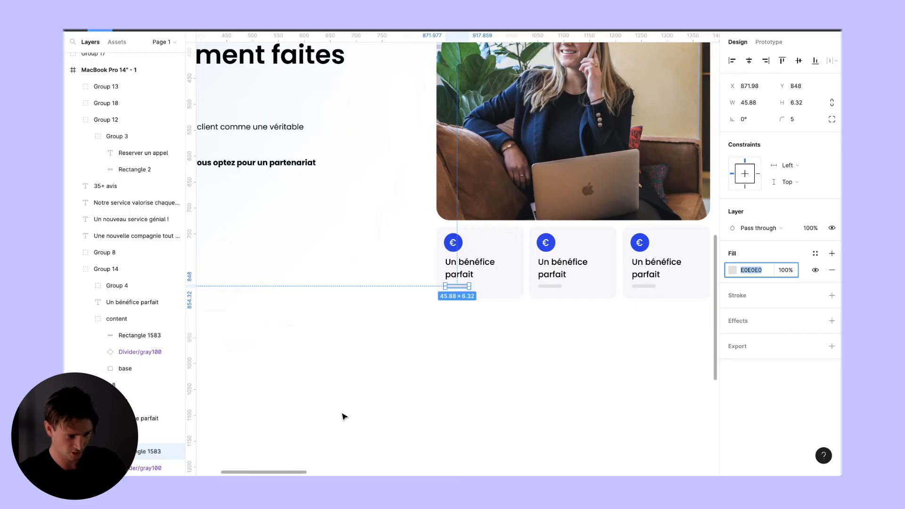
key(super+Tab)
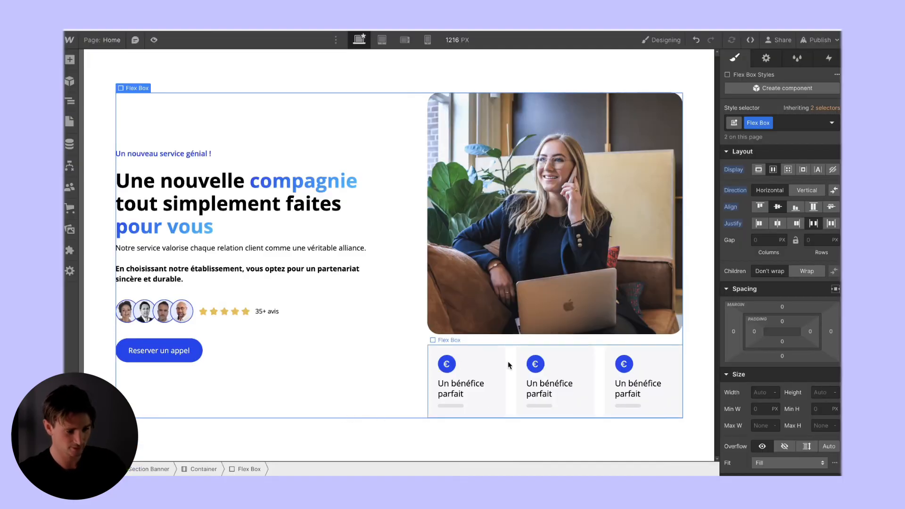
click(510, 382)
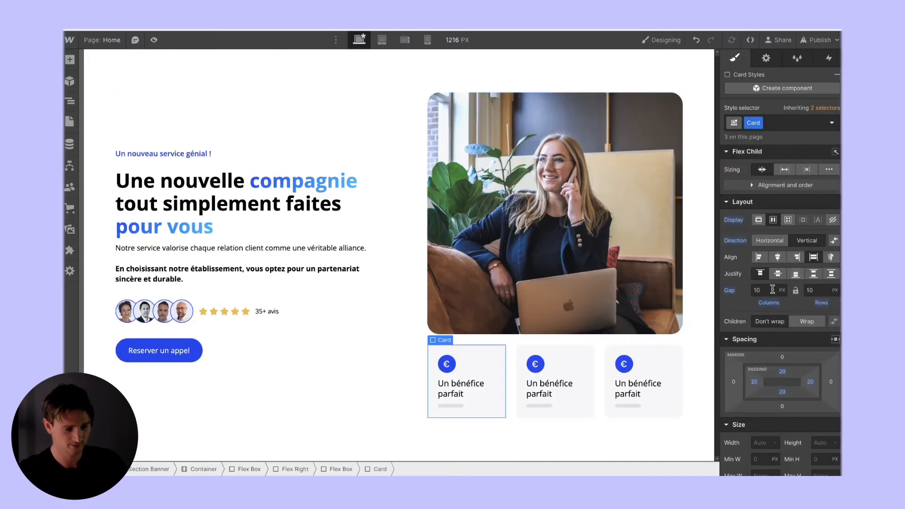
click(758, 239)
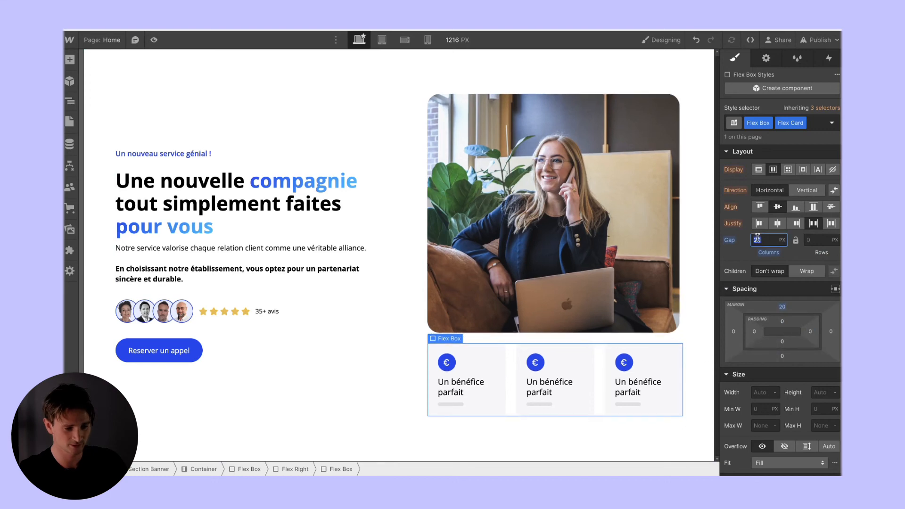
text(10)
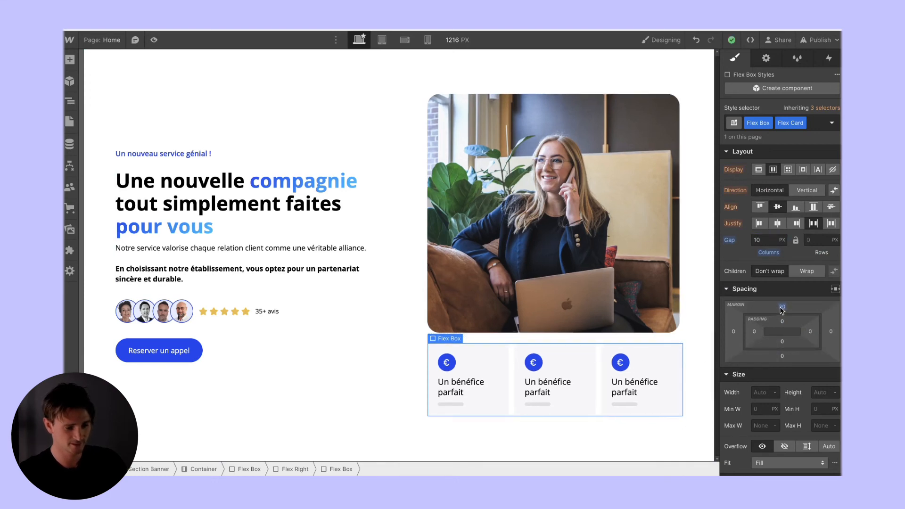
click(782, 307)
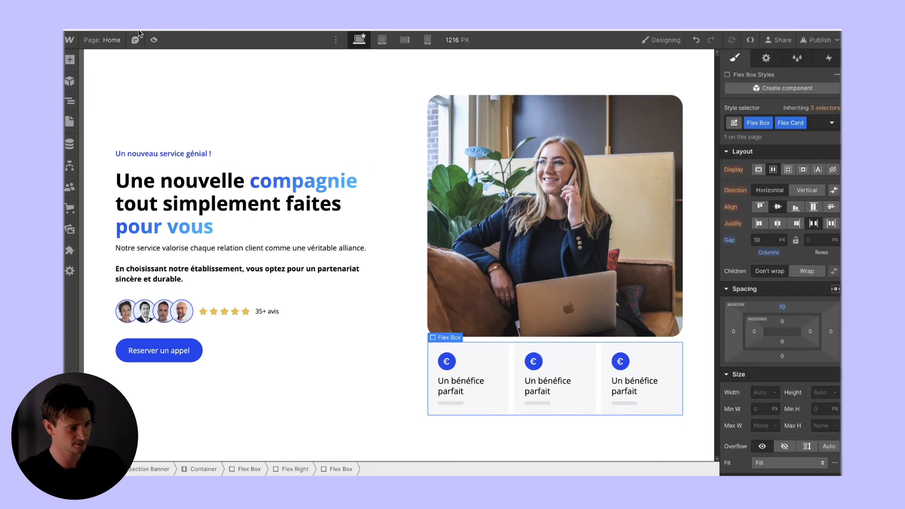
click(153, 40)
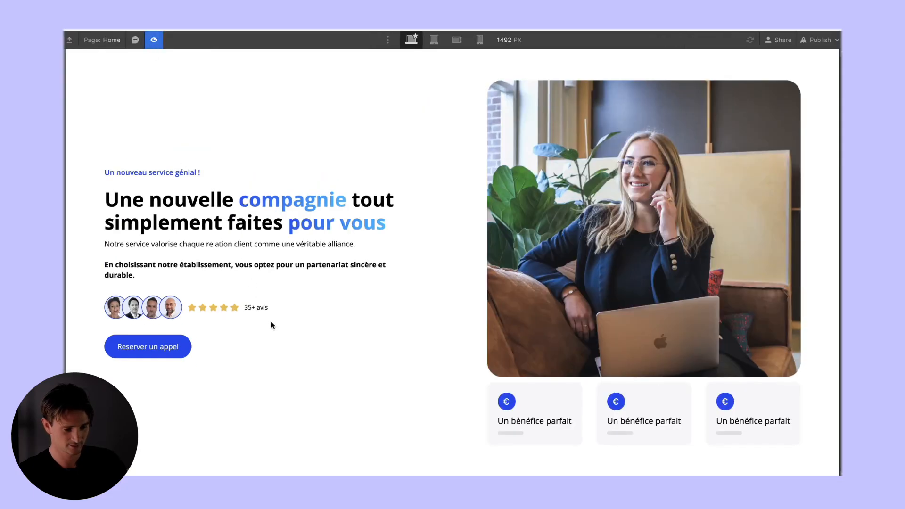
click(154, 40)
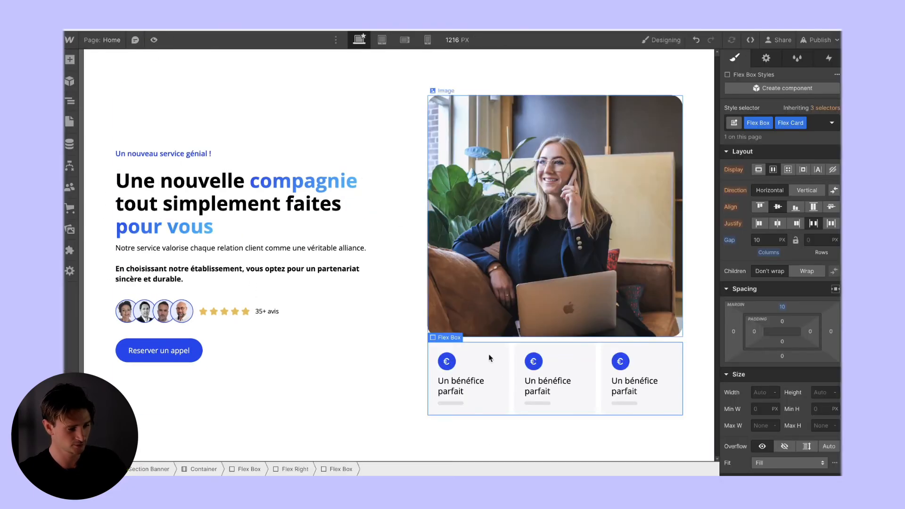
Set the width of the benefit Card class to 33% and preview the banner
click(502, 353)
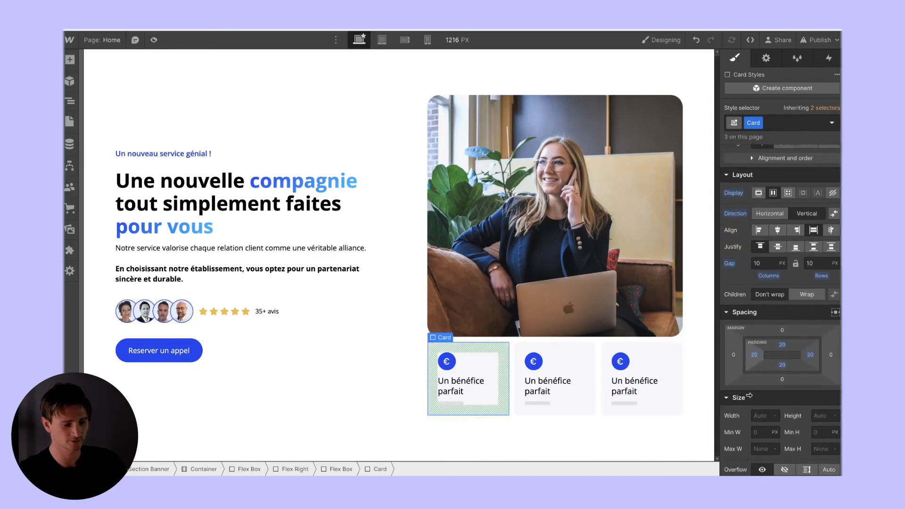
scroll(755, 382, down, 1)
click(755, 379)
text(33)
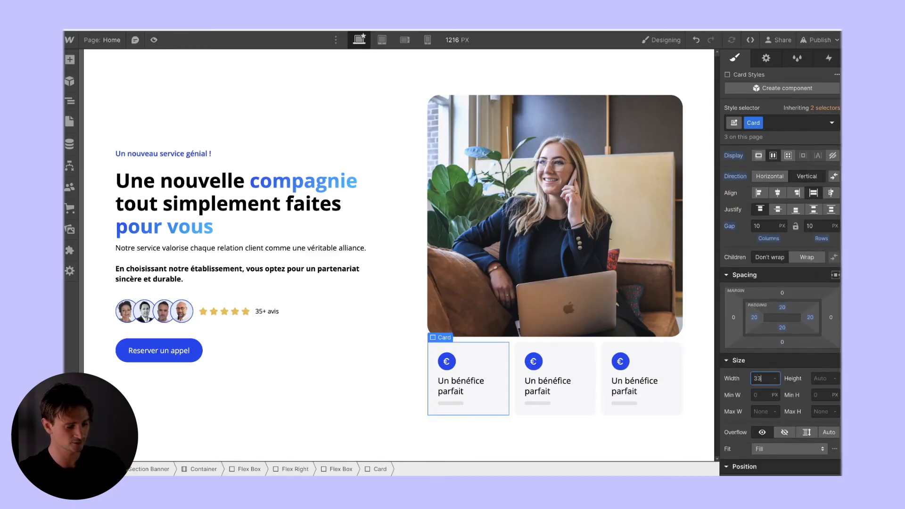
click(440, 390)
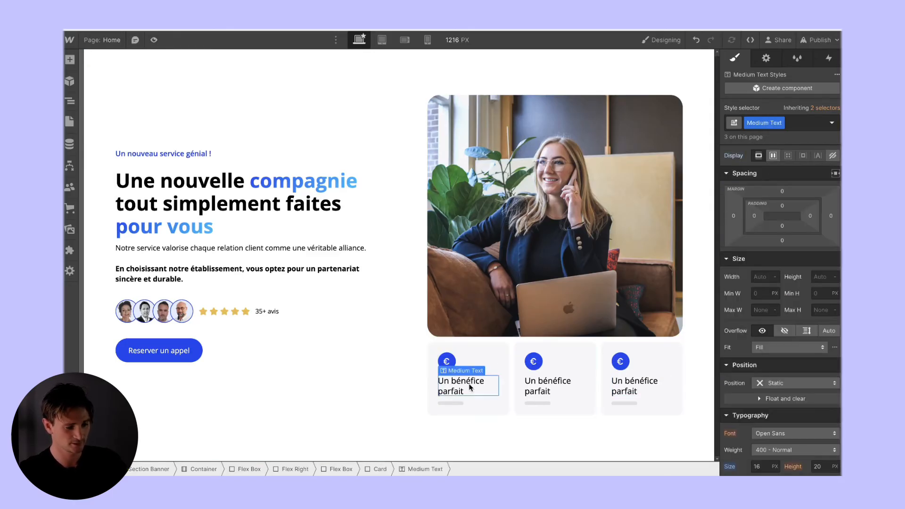
double_click(547, 386)
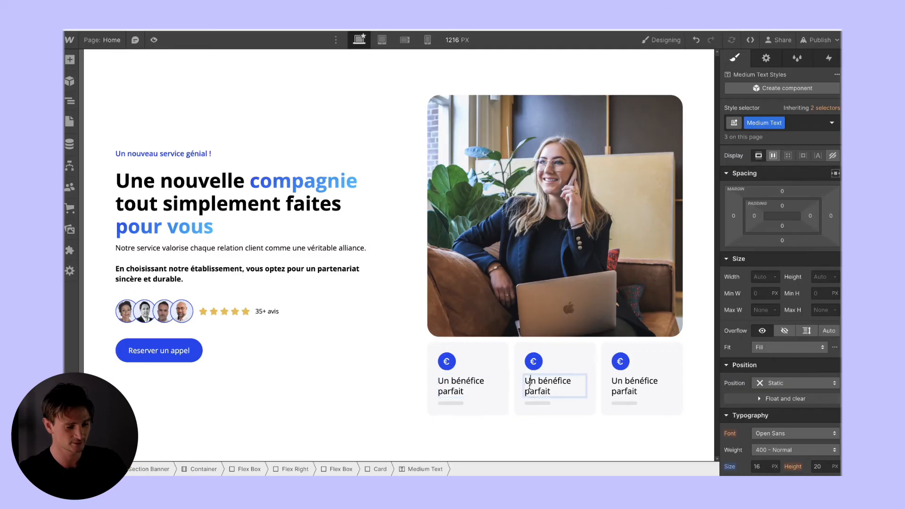
double_click(613, 391)
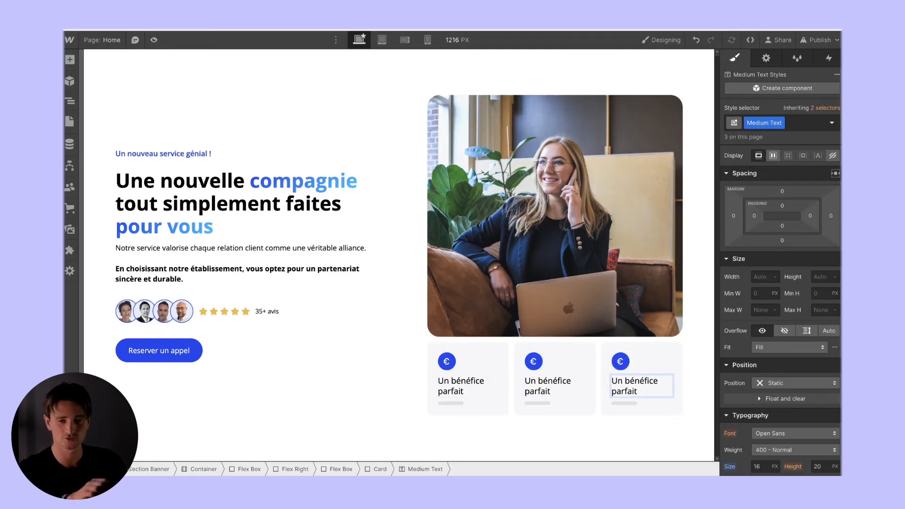
click(154, 40)
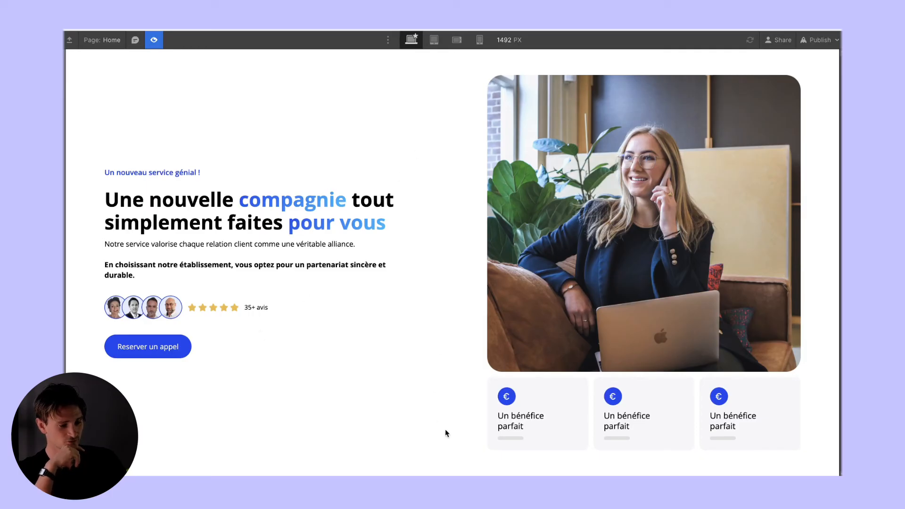
click(154, 40)
Set the width of the Flex Right box to 40% and preview the banner
click(757, 340)
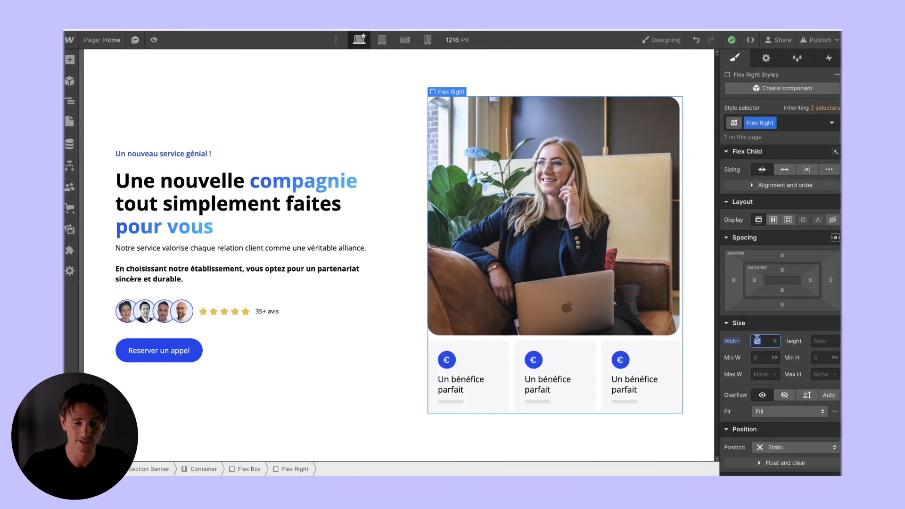
text(41)
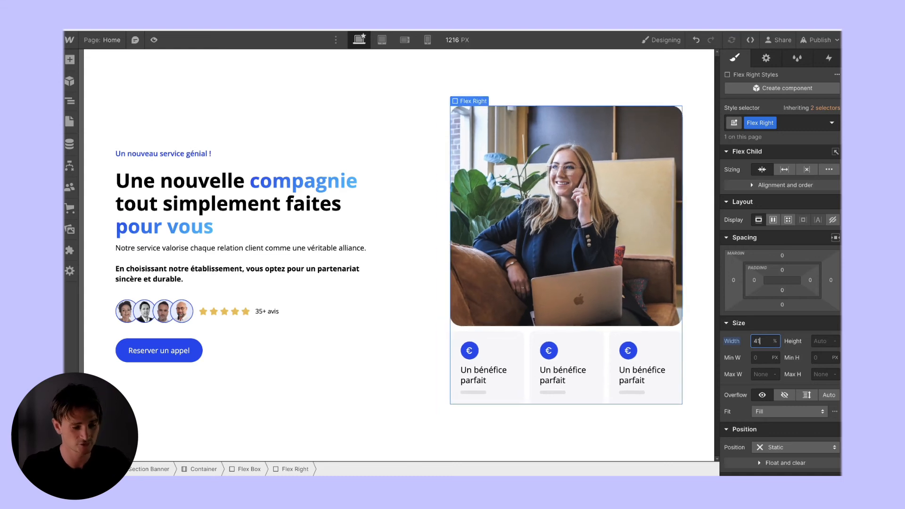
click(153, 40)
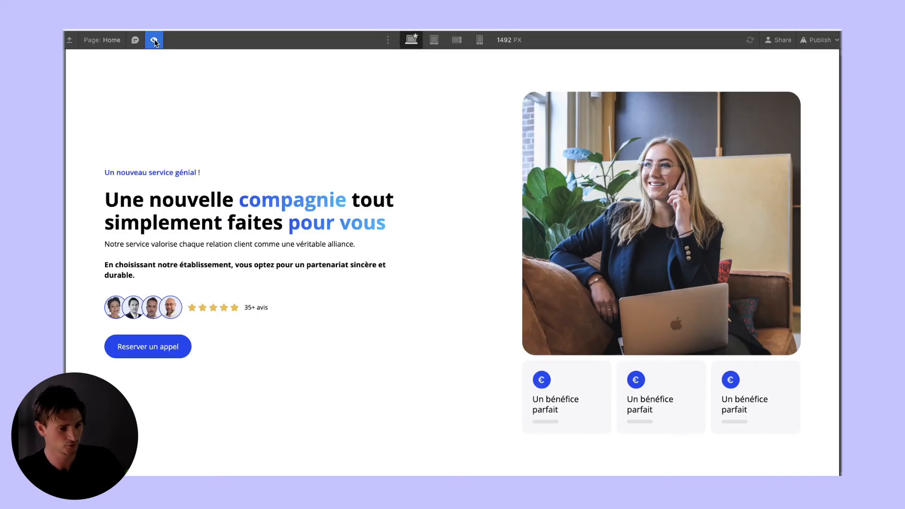
click(153, 40)
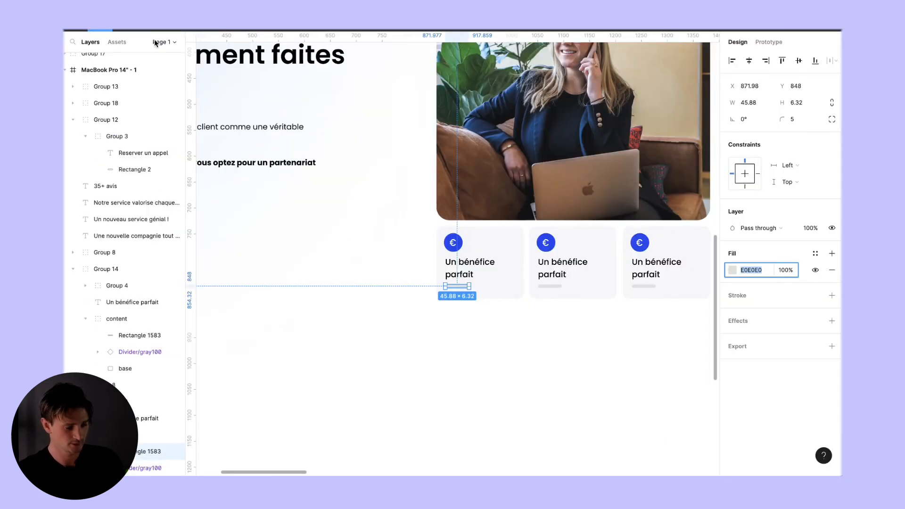
In the Figma mockup, examine the blurred gradient circle behind the hero text, including its size, fill and effect
key(Escape)
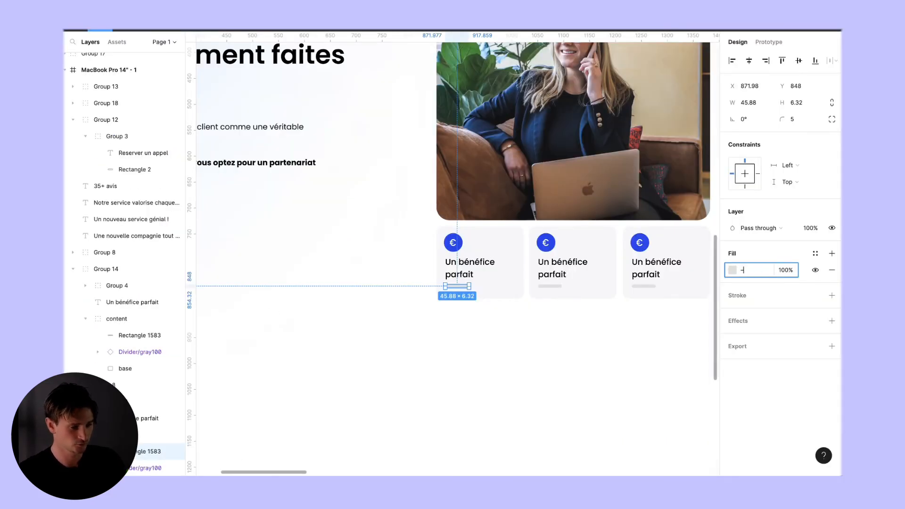
key(shift+1)
click(375, 313)
scroll(378, 314, up, 1)
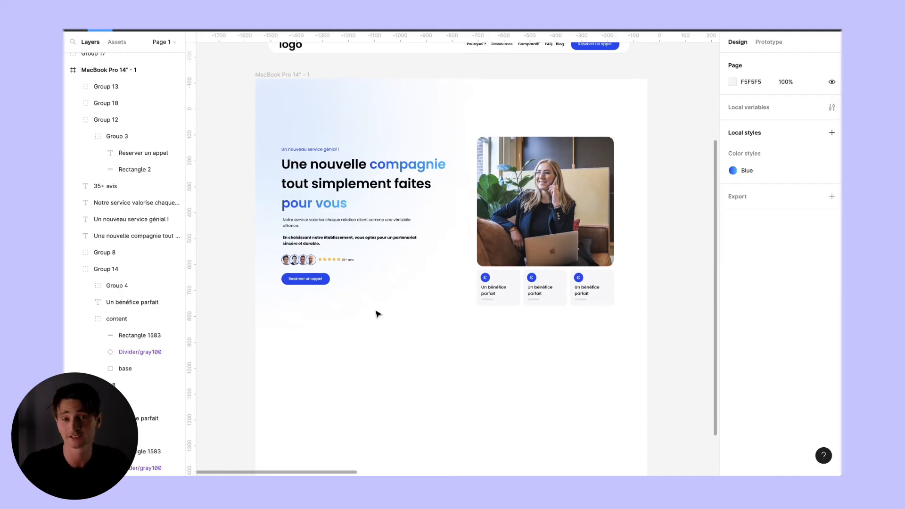
mouse_move(306, 114)
mouse_down()
mouse_move(356, 118)
mouse_move(309, 117)
mouse_up()
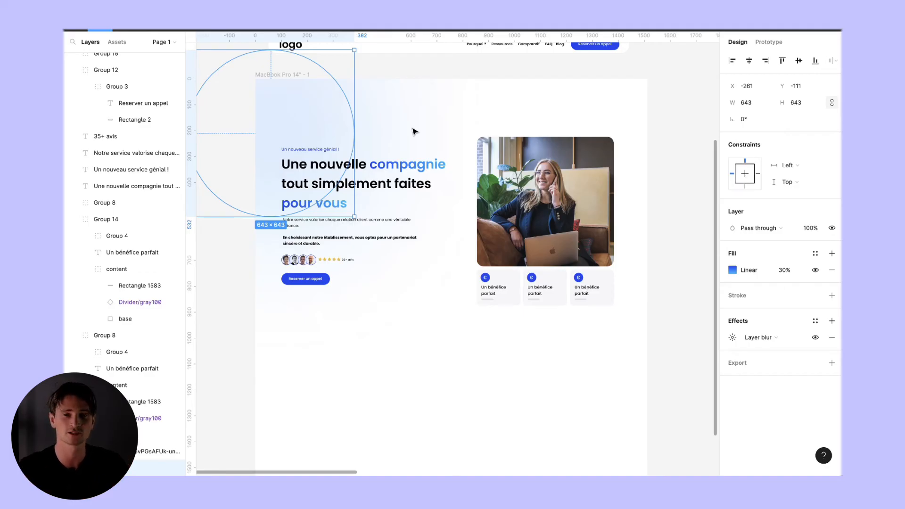
key(Escape)
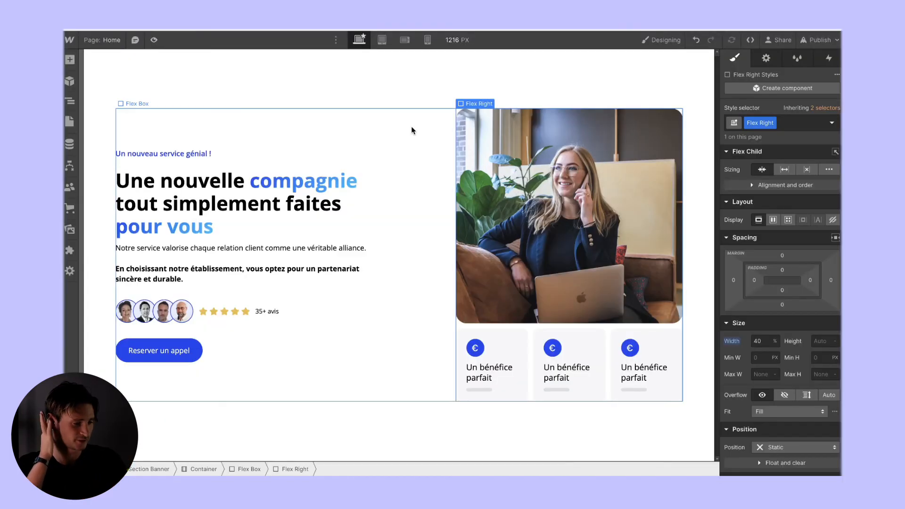
Back in Webflow, add a Div Block inside the Section Banner
click(368, 100)
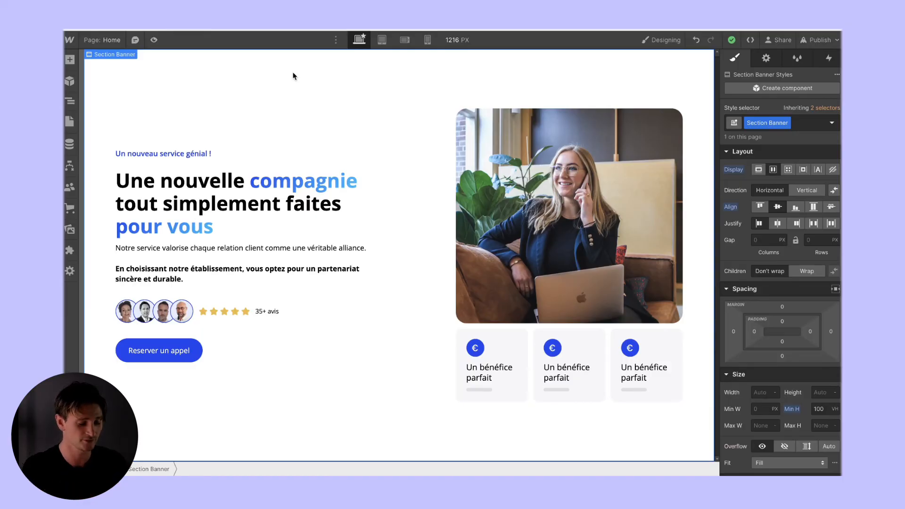
key(ctrl+k)
text(div)
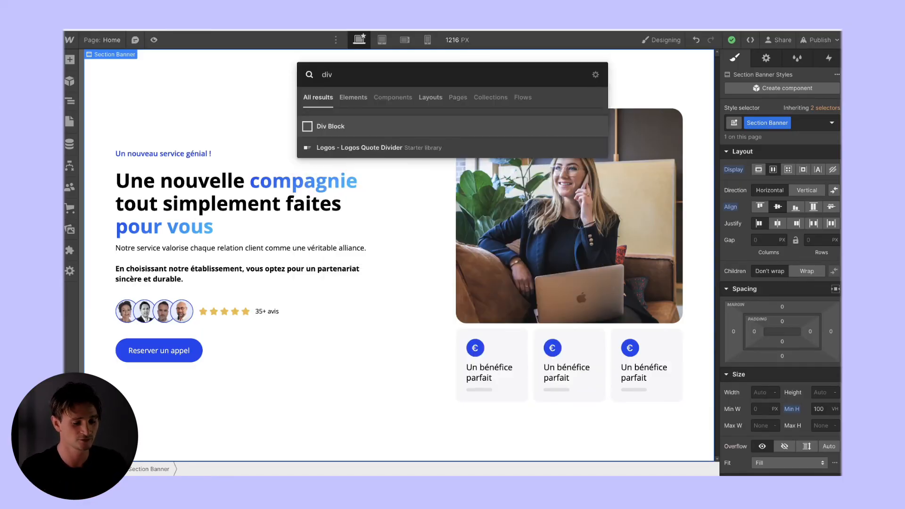
key(Return)
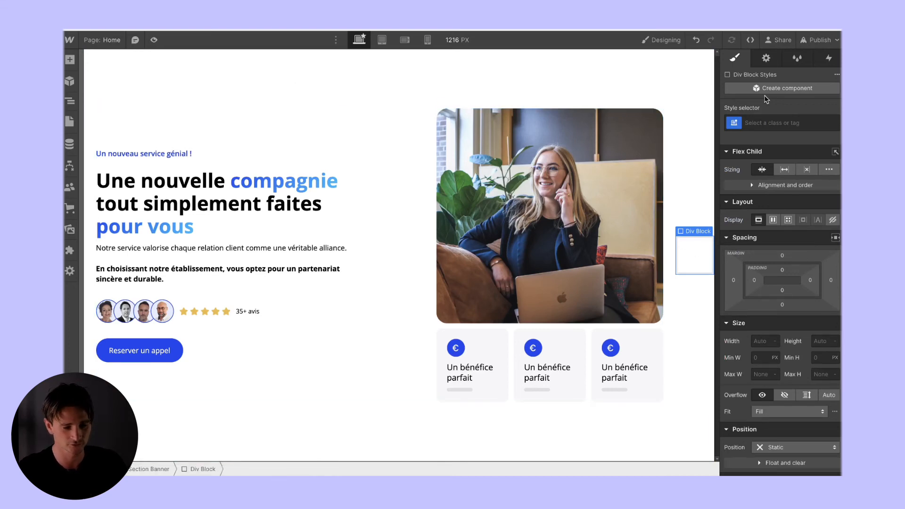
Create a class named Gradient Circle for the new Div Block
click(764, 124)
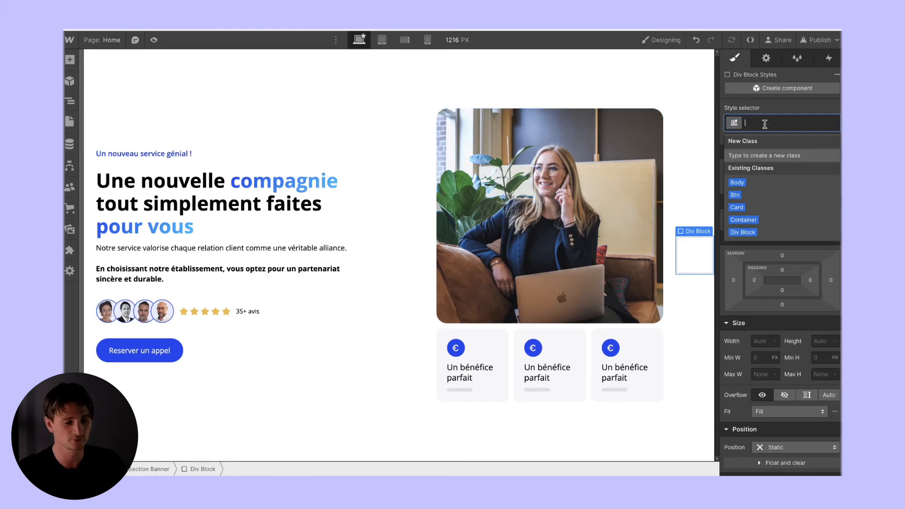
text(Gradient Bal)
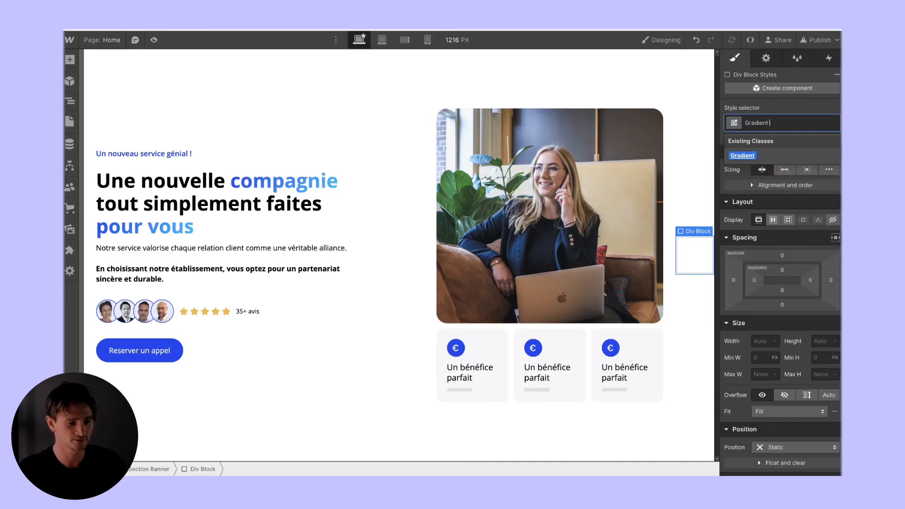
key(BackSpace)
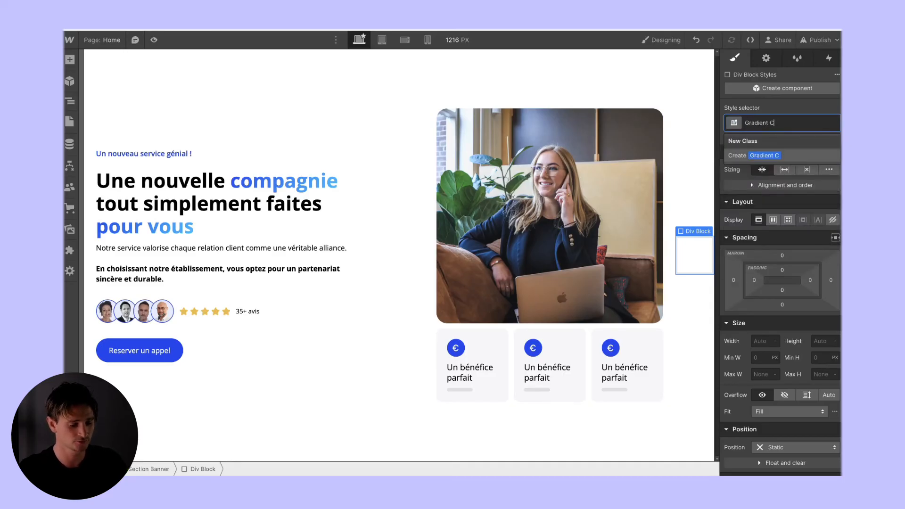
text(Circle)
key(Return)
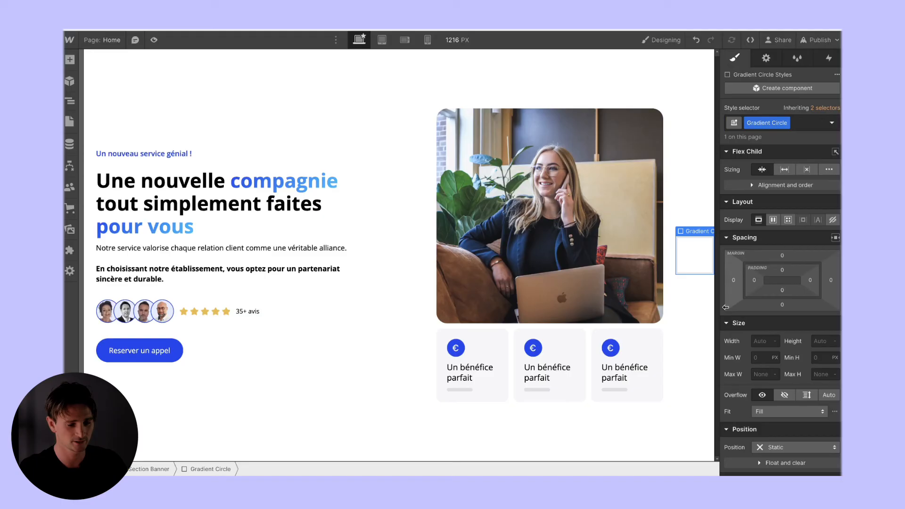
Set the Gradient Circle's width and height to 400 px
click(760, 342)
text(400)
key(Return)
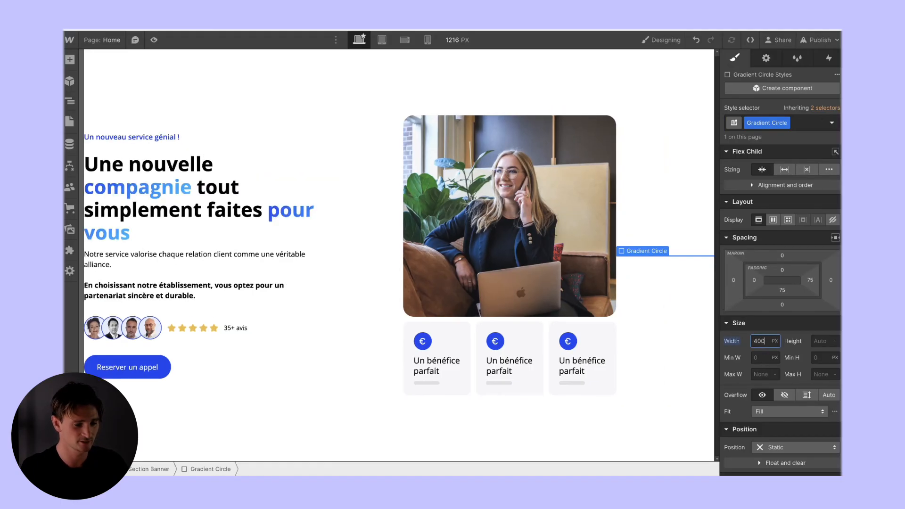
click(826, 341)
text(400)
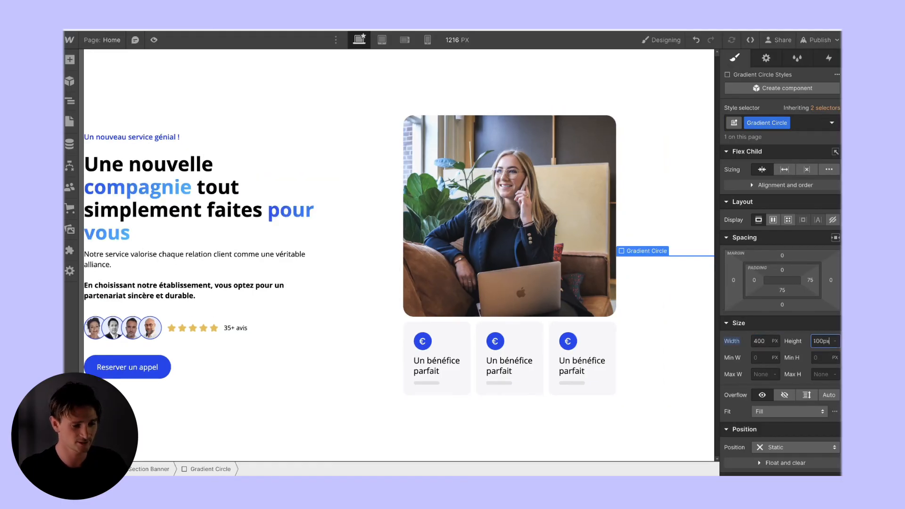
key(Return)
Set the Gradient Circle's border radius to 50%
scroll(765, 392, down, 6)
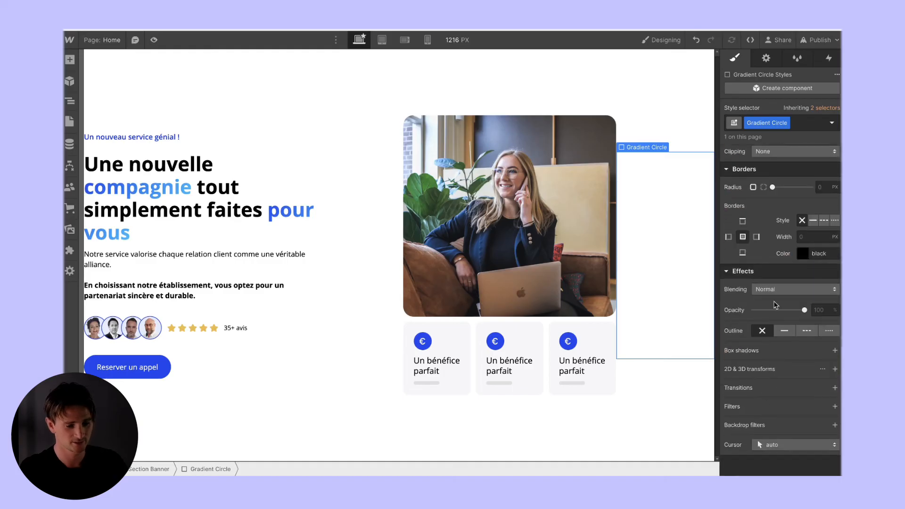
click(828, 188)
text(50)
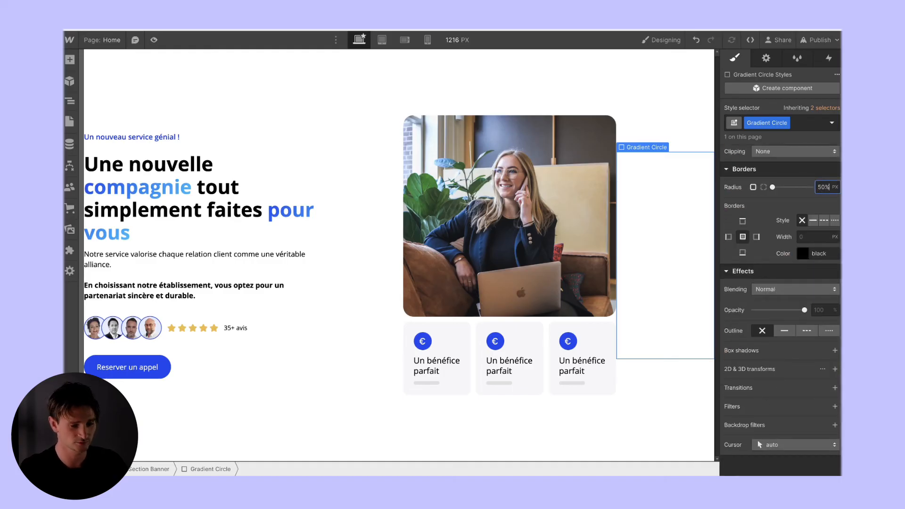
text(%)
key(Return)
scroll(832, 300, up, 4)
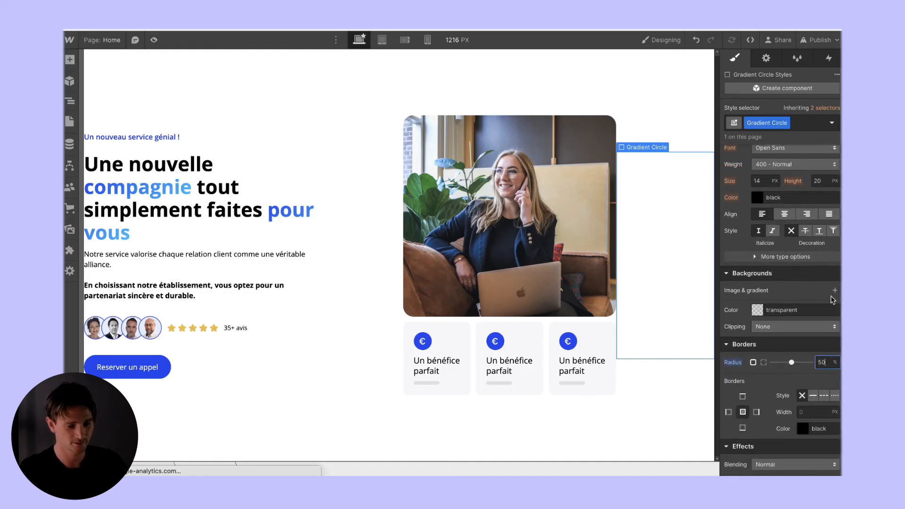
Give the Gradient Circle a linear gradient background, with its first stop set to the mockup's dark blue, #1D48F1
click(835, 290)
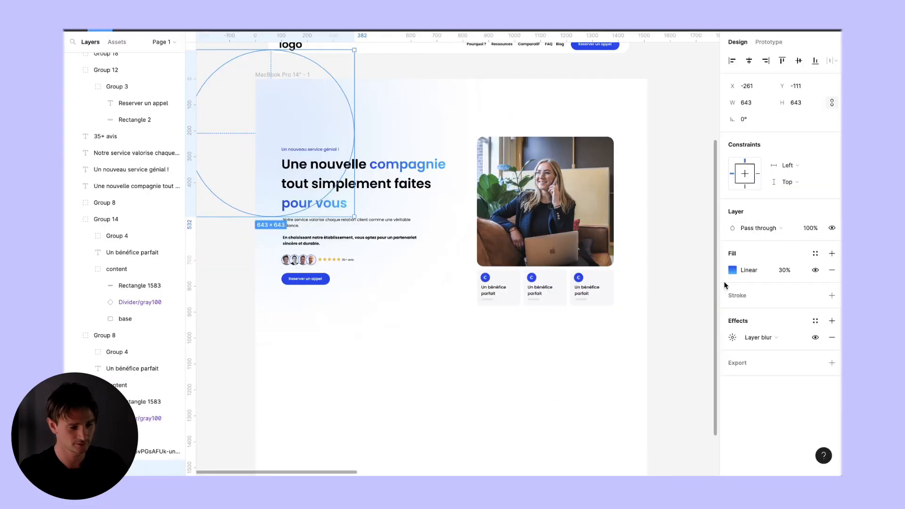
click(732, 269)
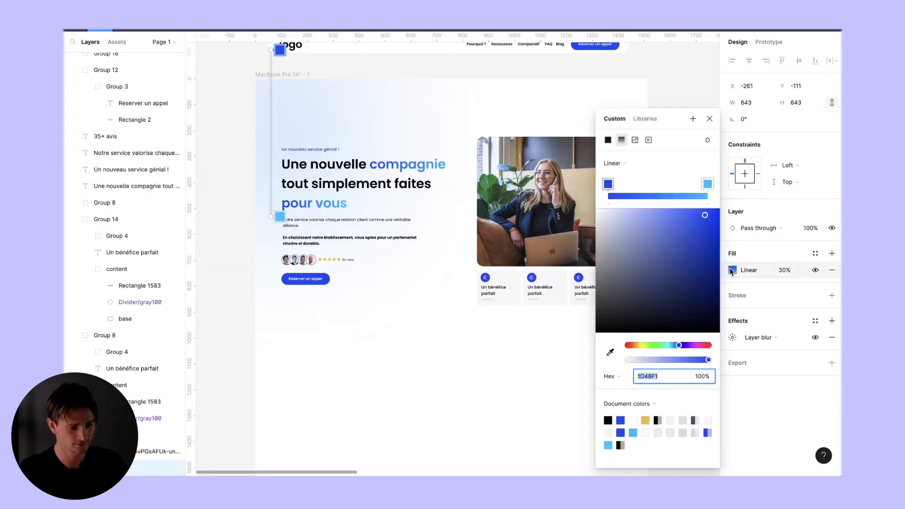
click(609, 183)
click(642, 375)
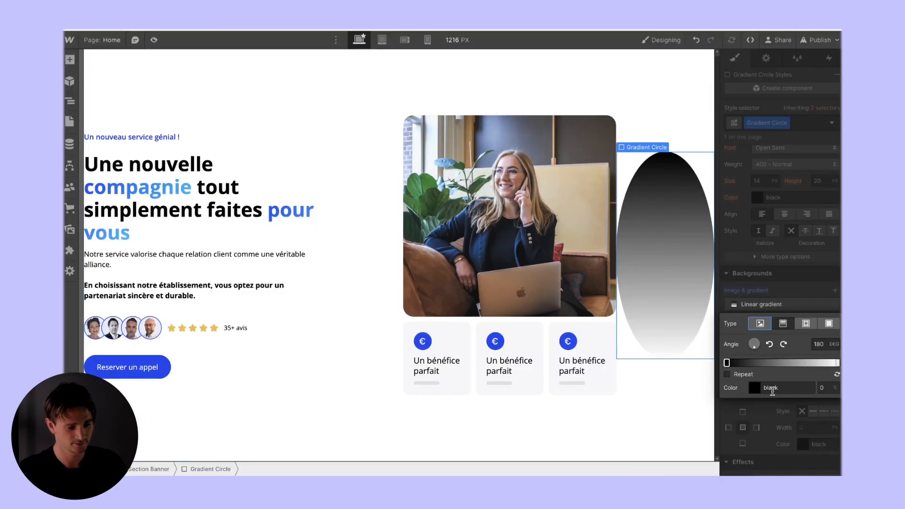
text(1D48F1)
key(Return)
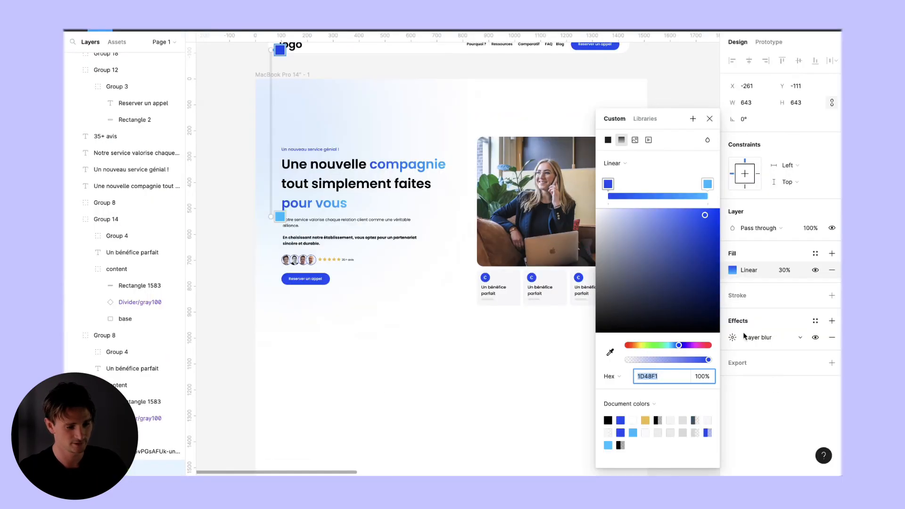
Copy the gradient's end colour from the Figma mockup and set the Gradient Circle's second gradient stop to #03baff in Webflow
click(707, 183)
click(643, 376)
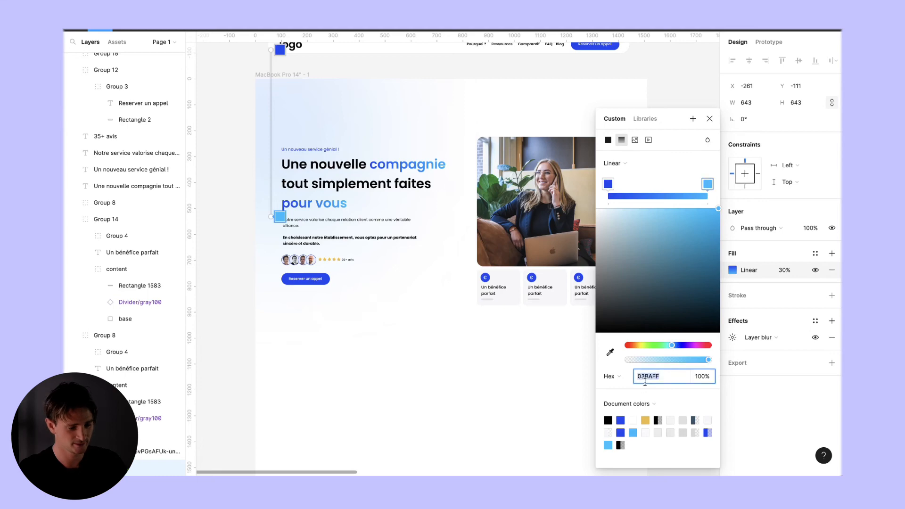
key(super+Tab)
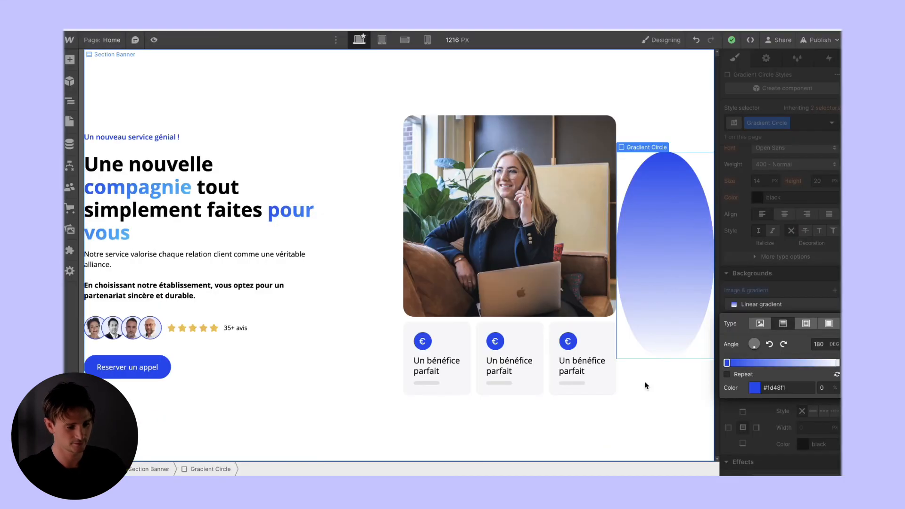
click(838, 363)
click(783, 388)
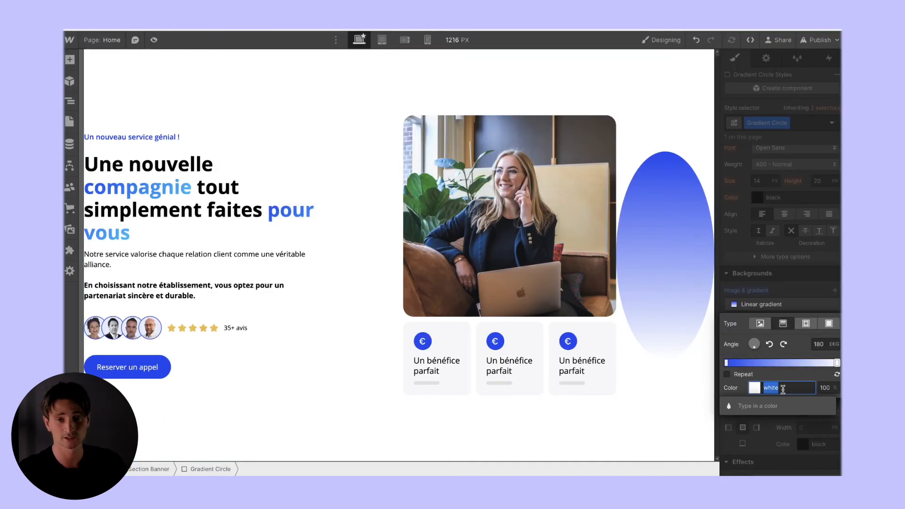
key(BackSpace)
text(#03baff)
key(Return)
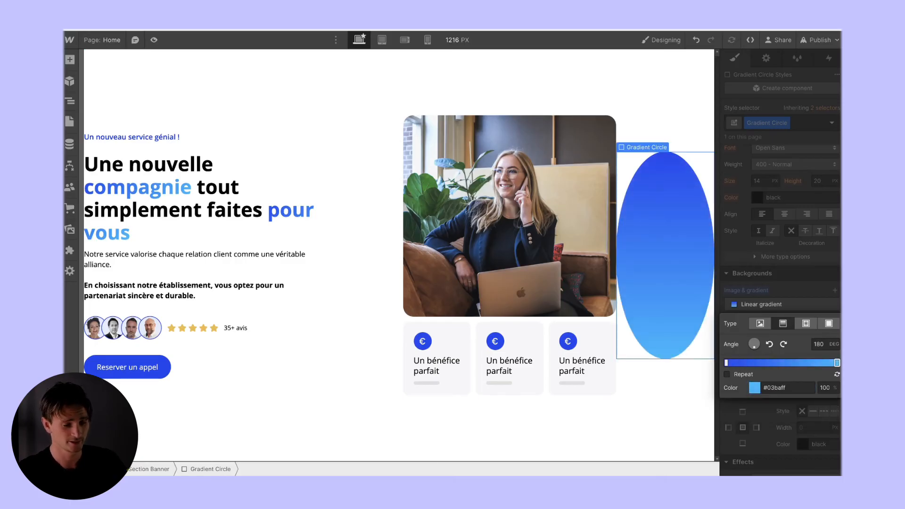
click(803, 414)
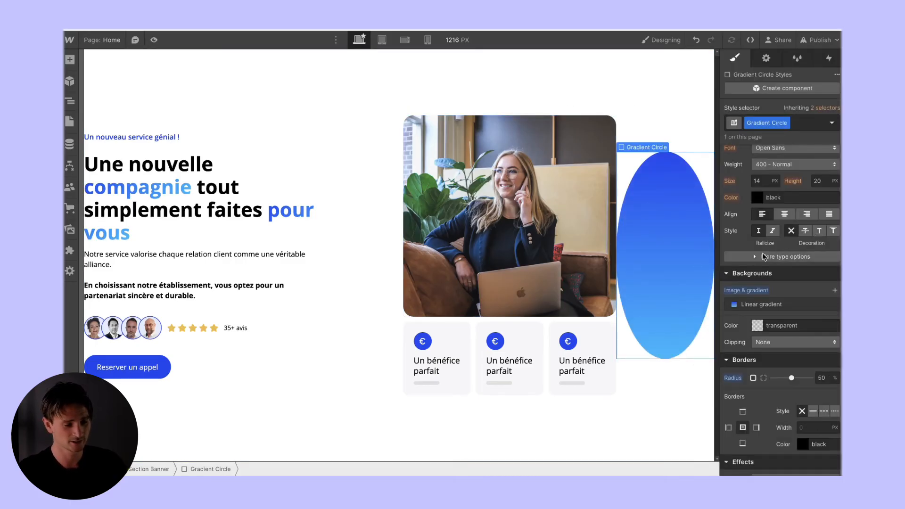
Add a Blur filter with a radius of 200 px to the Gradient Circle
scroll(750, 358, down, 4)
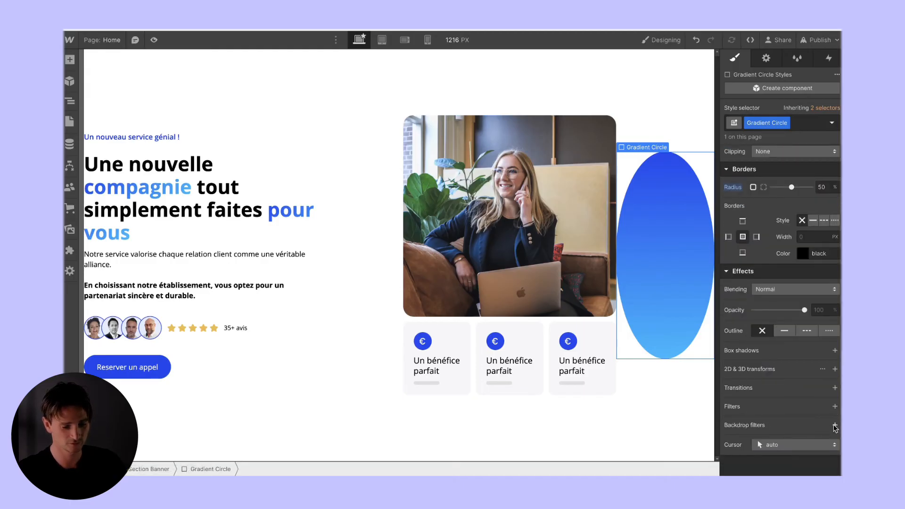
click(835, 406)
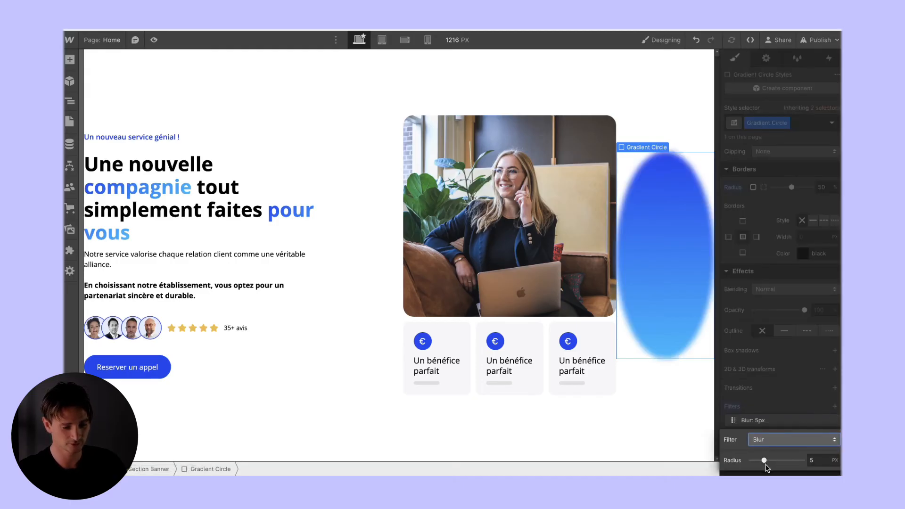
drag(764, 460, 803, 461)
click(820, 460)
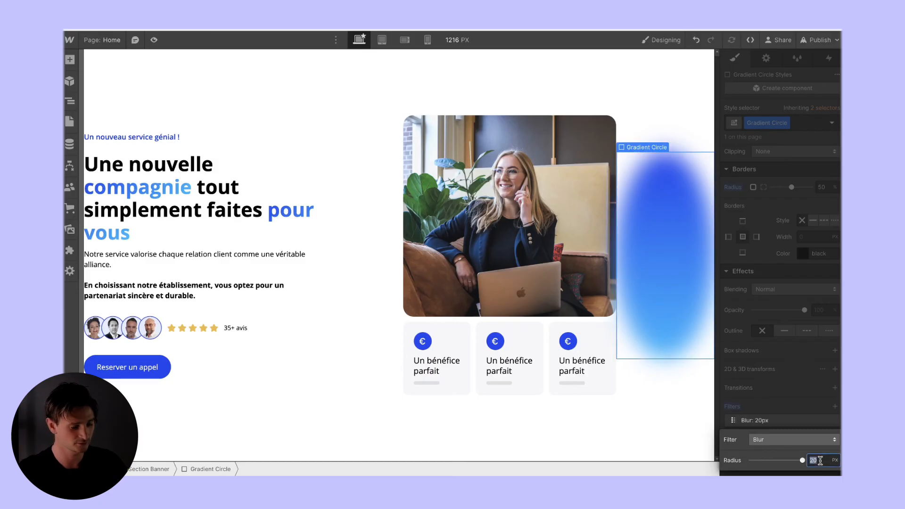
text(400)
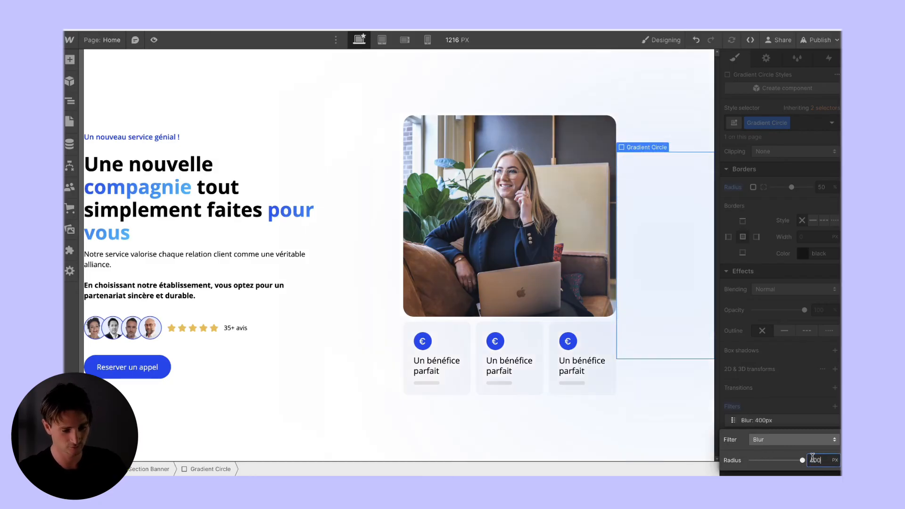
text(3)
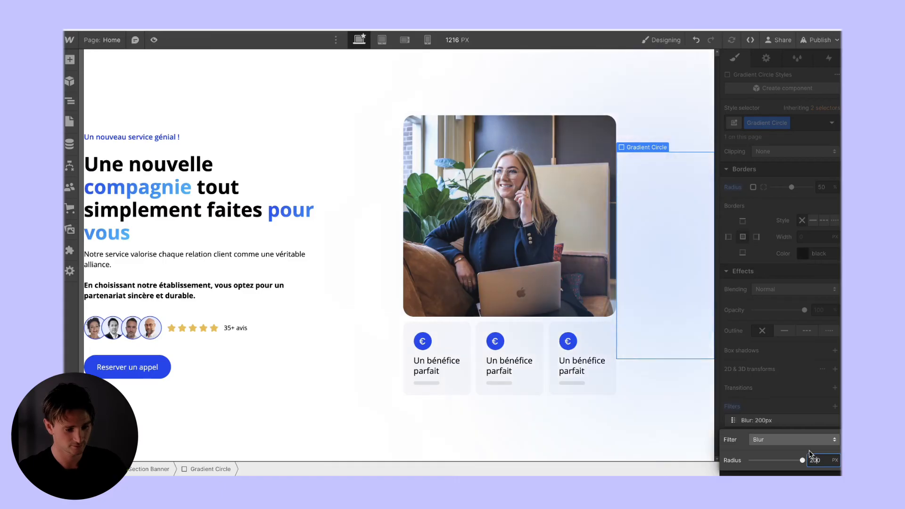
click(796, 380)
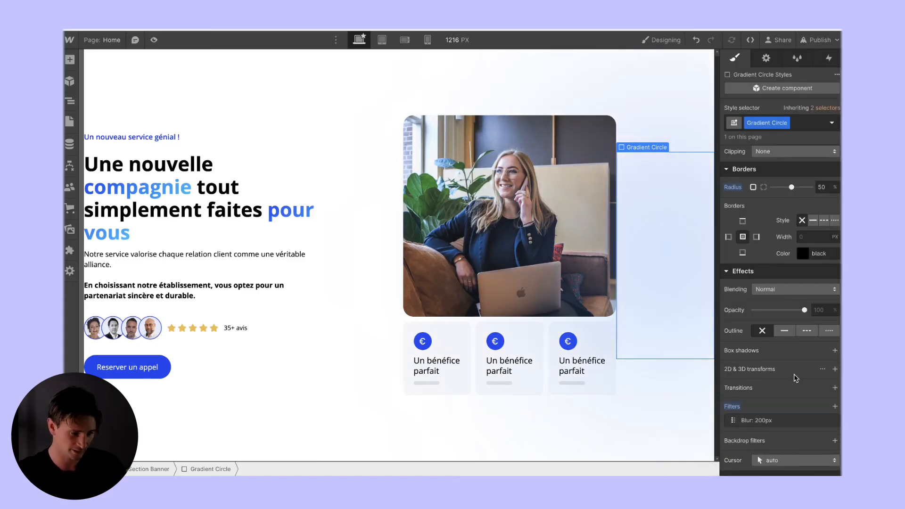
Set the Gradient Circle's position to Absolute
scroll(777, 309, up, 5)
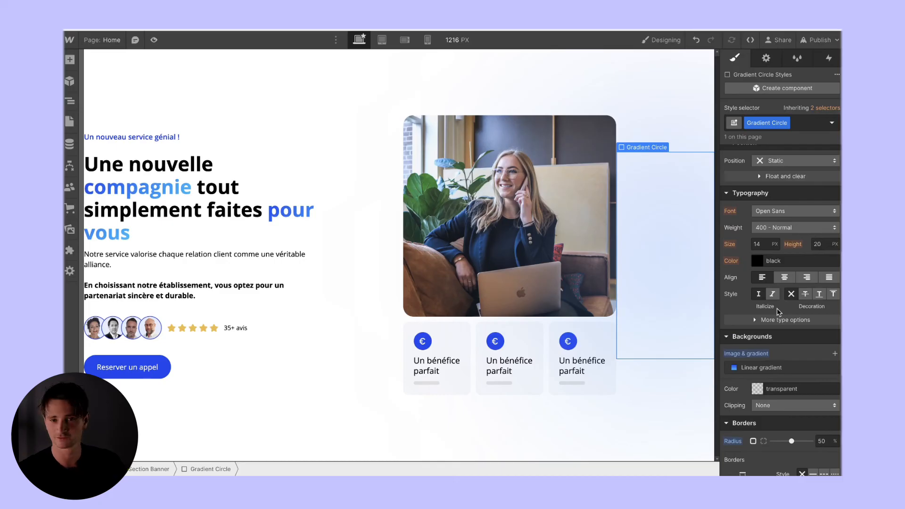
scroll(777, 309, up, 3)
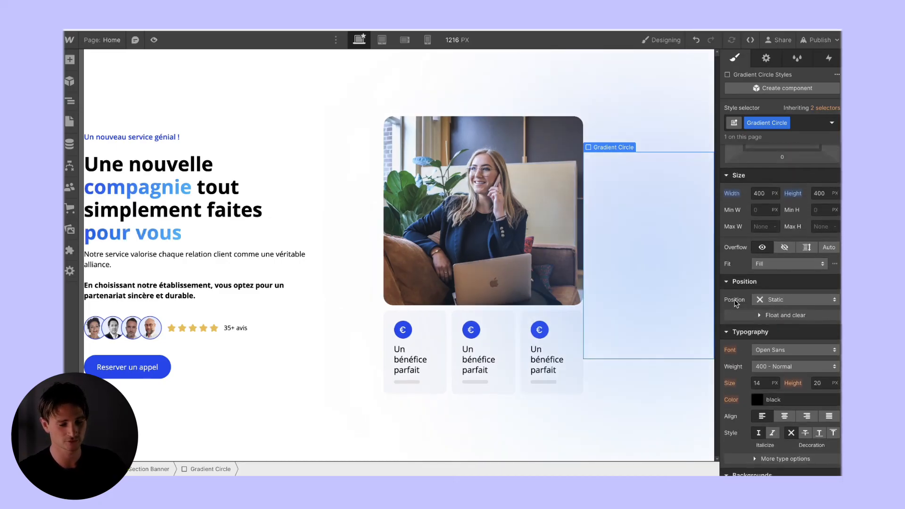
click(797, 300)
click(778, 325)
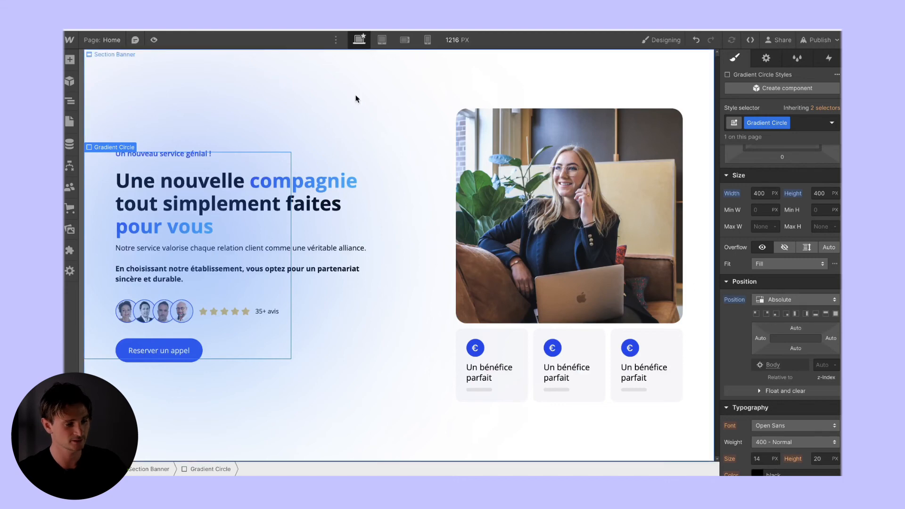
Set the Section Banner's position to Relative so the absolute circle is placed relative to it
click(177, 74)
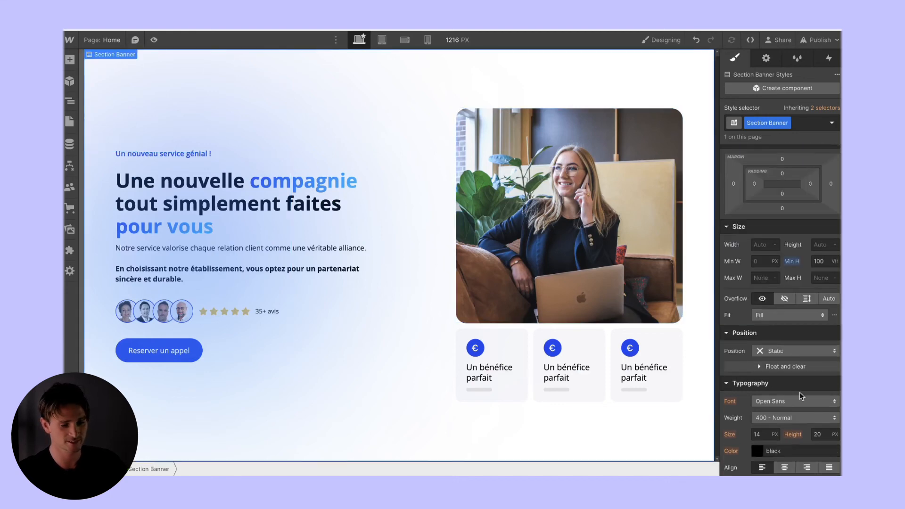
click(797, 351)
click(780, 368)
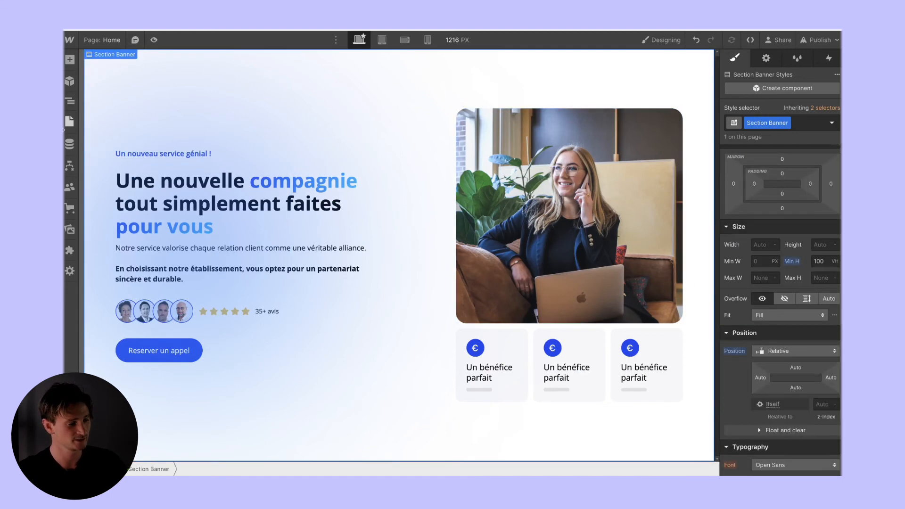
Anchor the Gradient Circle to the top-left corner of the Section Banner
click(69, 100)
click(130, 327)
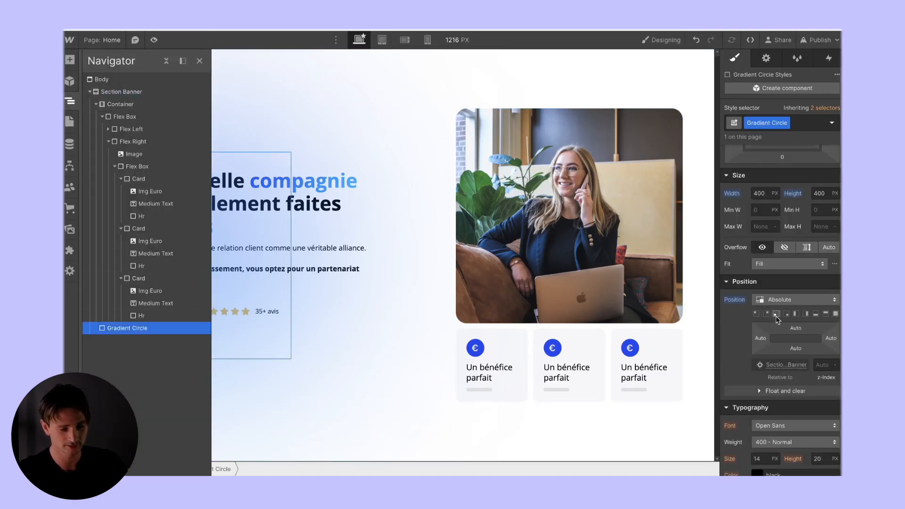
click(756, 314)
click(568, 236)
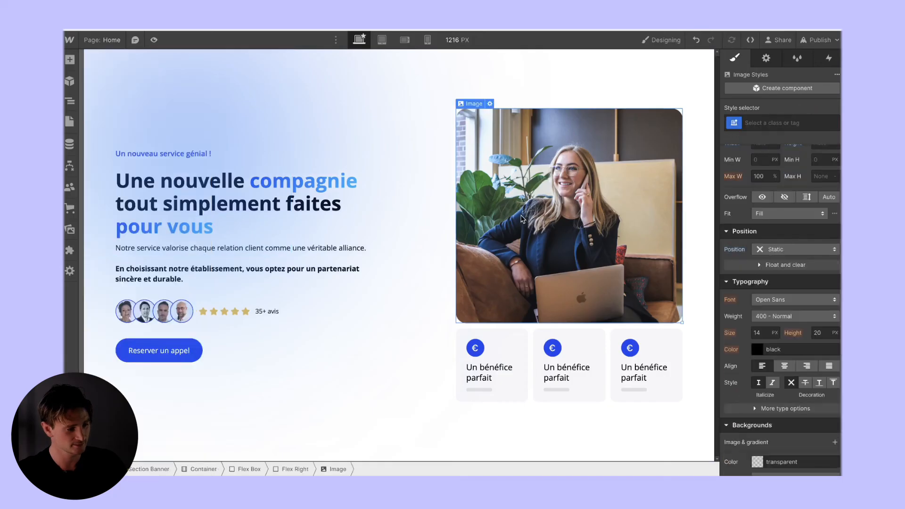
Preview the page to check how the gradient looks behind the hero text, and return to the design view
click(135, 41)
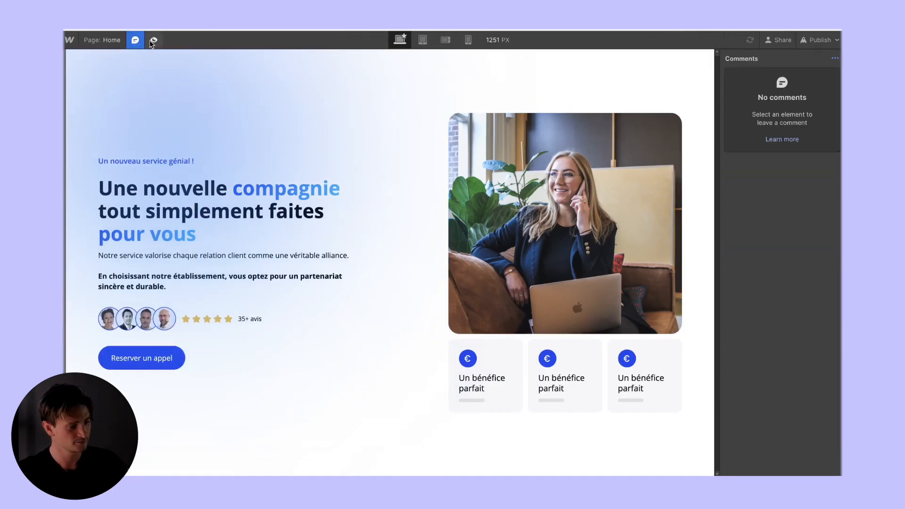
click(154, 39)
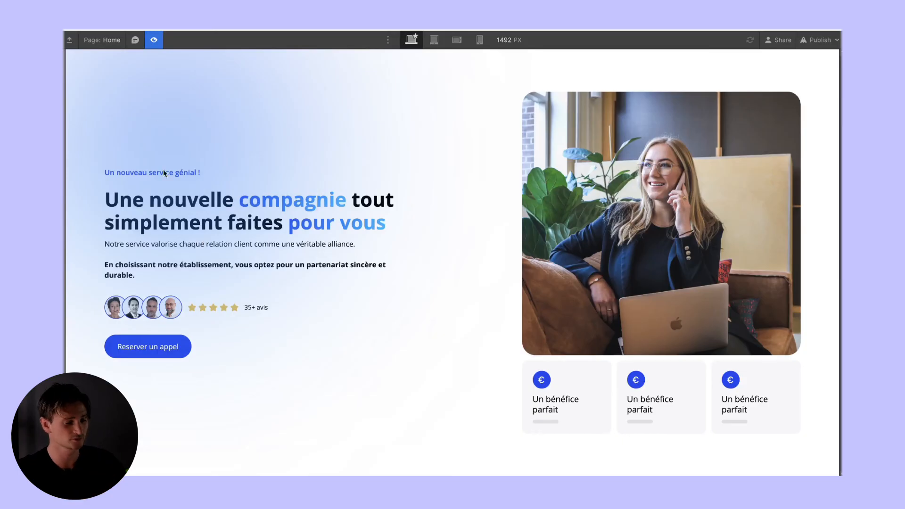
click(154, 46)
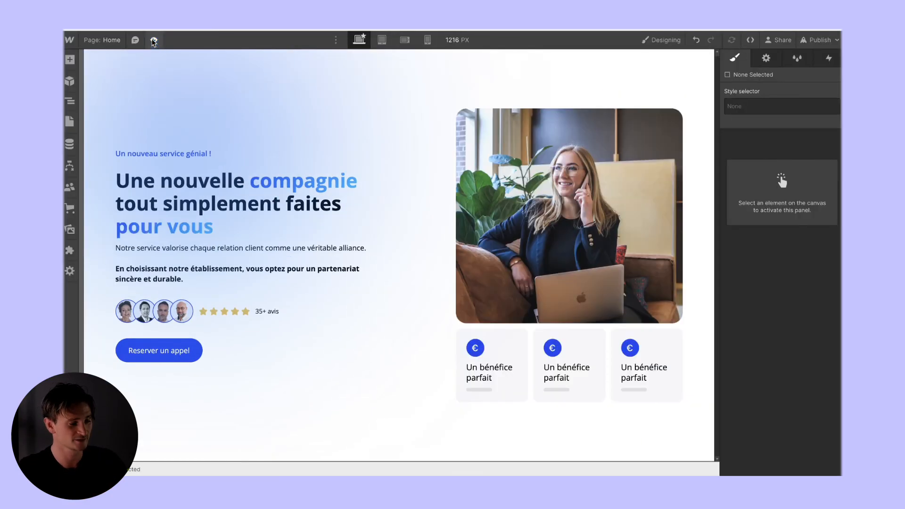
Set the Flex Box's position to Relative with a z-index of 5 so its content sits above the gradient
click(372, 149)
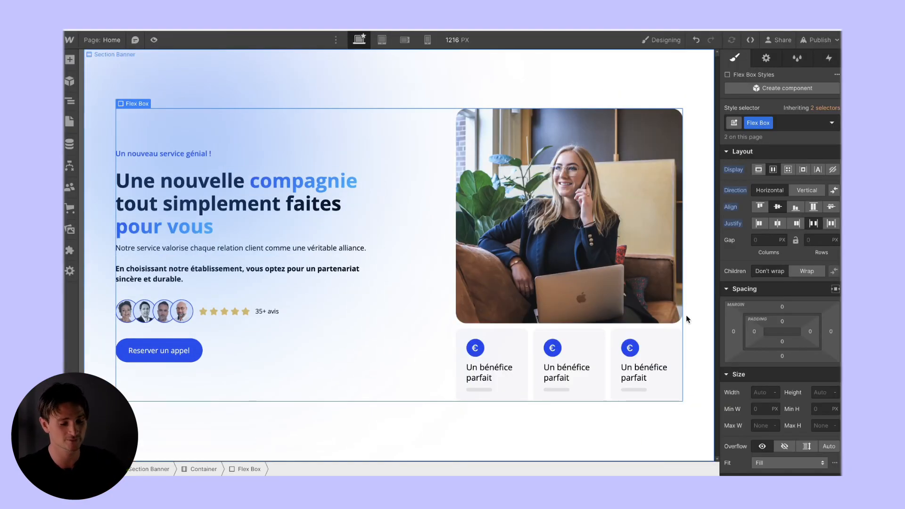
scroll(797, 420, down, 4)
scroll(797, 420, down, 3)
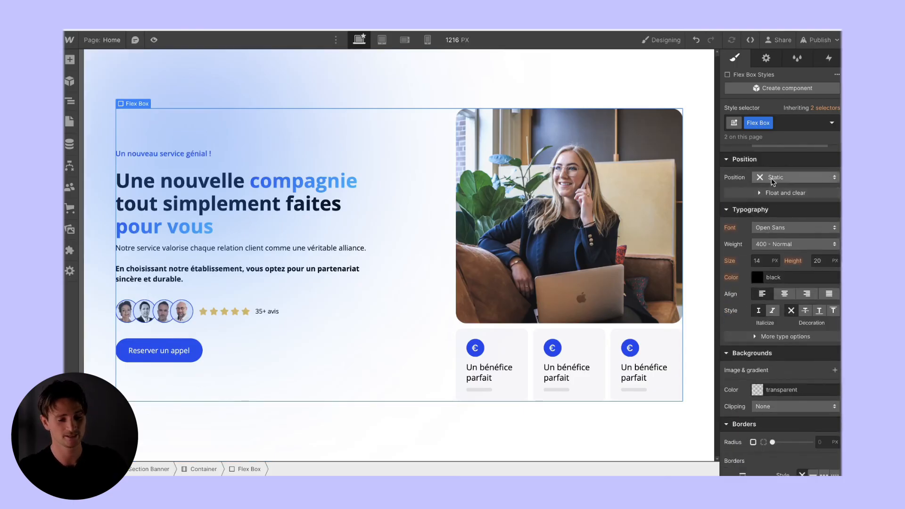
click(773, 177)
click(775, 189)
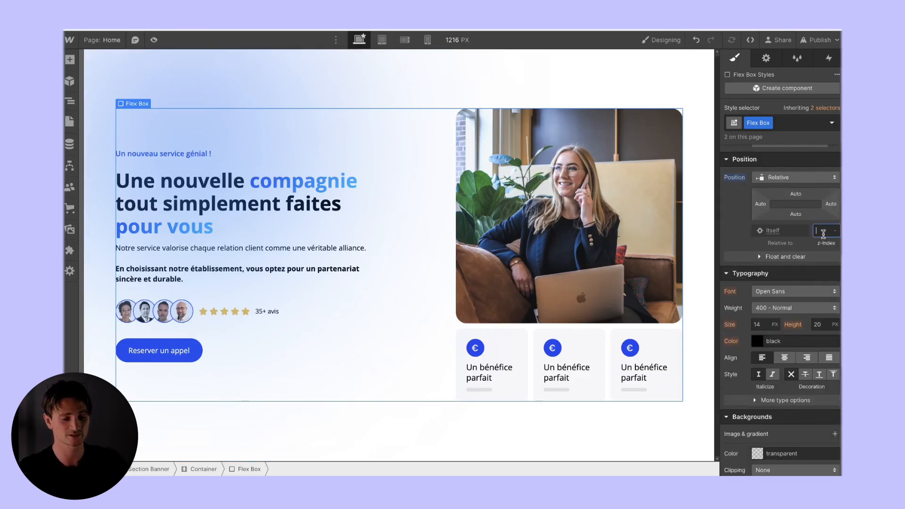
text(2)
key(Up)
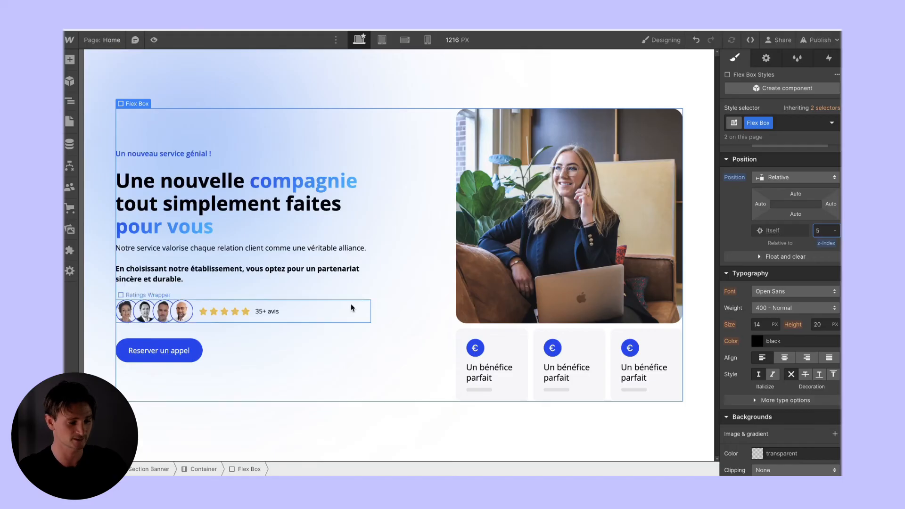
Shift the Gradient Circle upward past the section's top edge with a negative percentage top offset
click(100, 85)
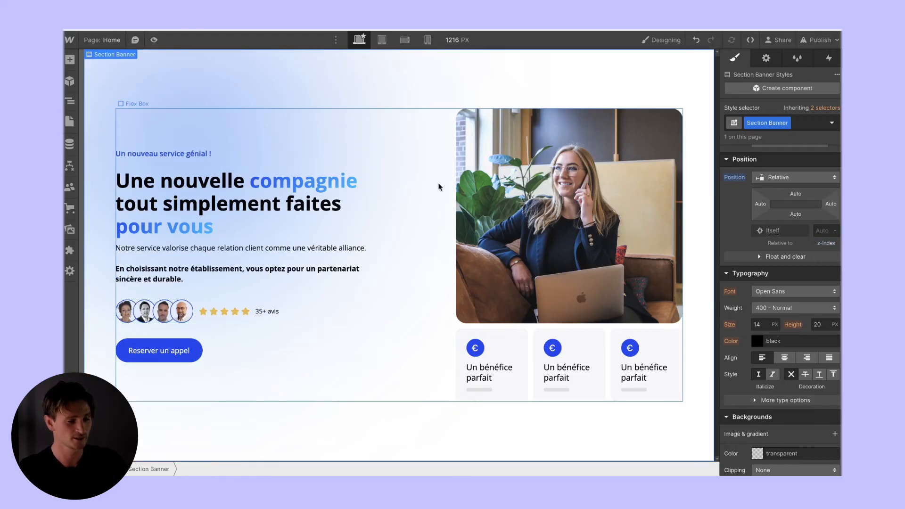
click(190, 81)
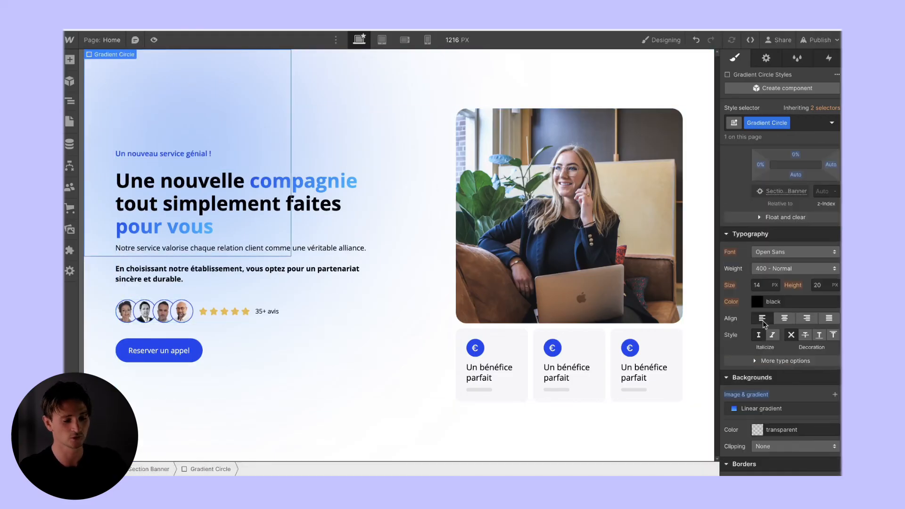
drag(794, 237, 795, 235)
click(795, 234)
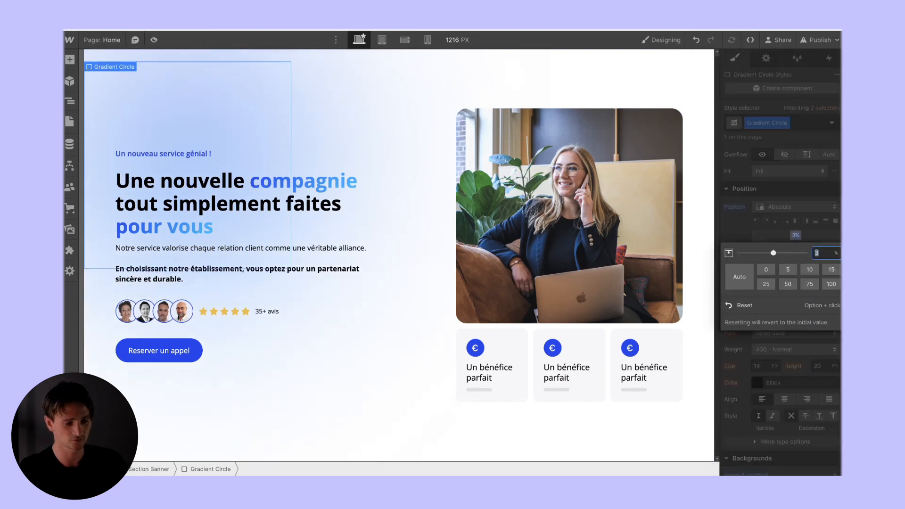
key(Down)
key(Down)
key(Down)
key(Down)
key(Down)
key(Down)
key(Down)
key(Down)
key(Return)
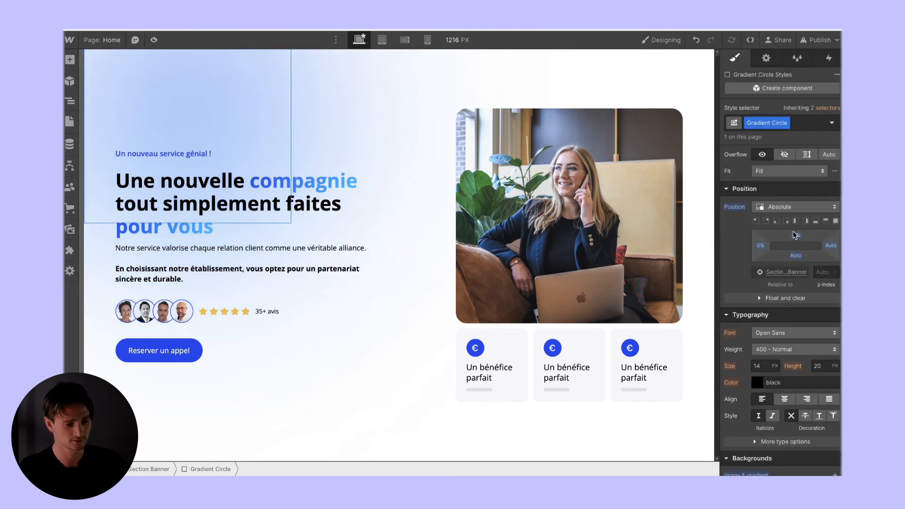
Shift the Gradient Circle beyond the section's left edge with a negative percentage left offset
click(761, 246)
key(Down)
key(Down)
key(Down)
key(Down)
key(Down)
key(Down)
key(Down)
key(Down)
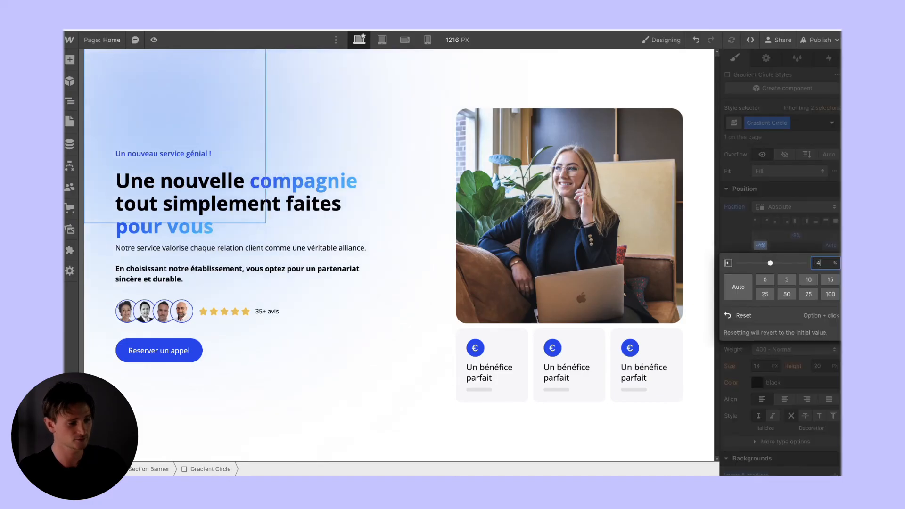
click(341, 147)
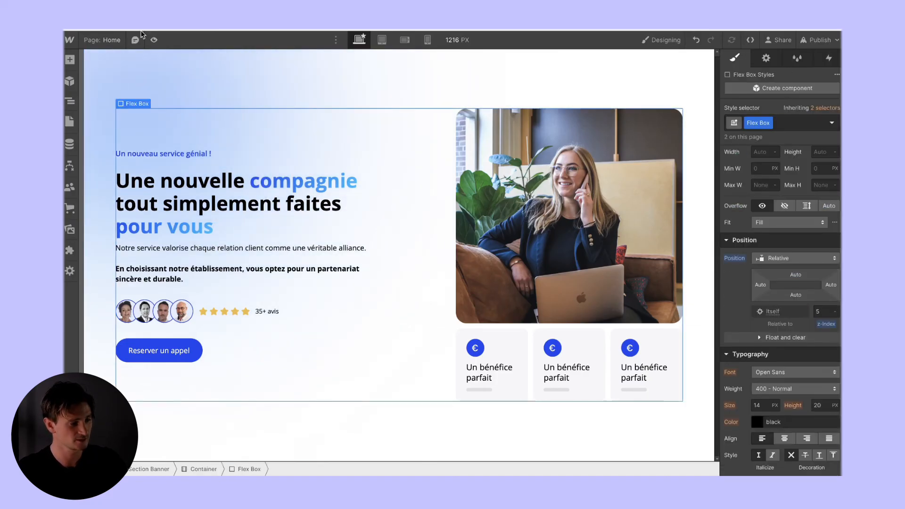
Preview the page to check the repositioned gradient behind the hero content, and return to the design view
click(147, 38)
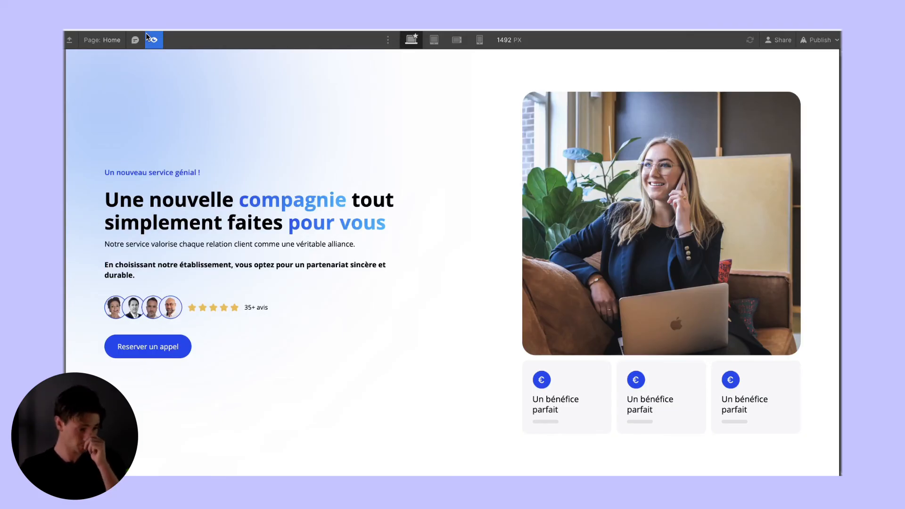
click(148, 38)
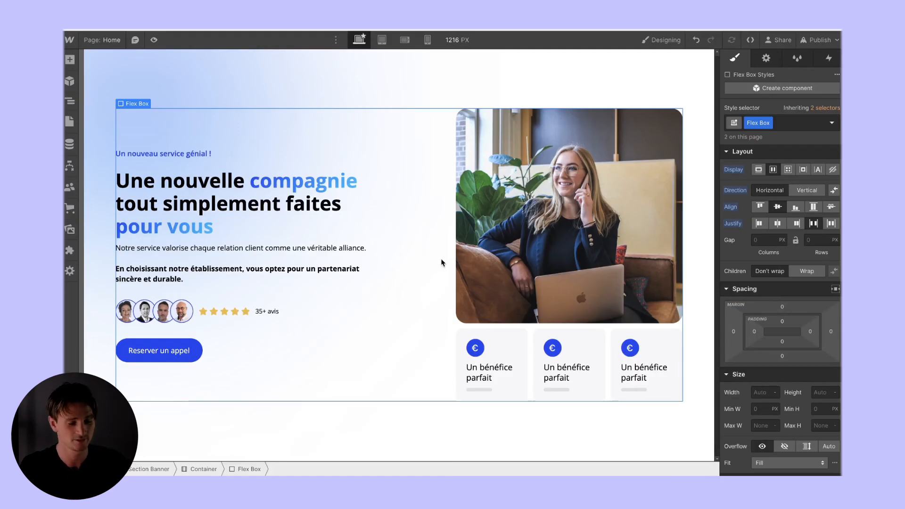
Add a Scroll into view interaction to the first benefit card with the Grow action set to Grow in
click(511, 357)
click(831, 59)
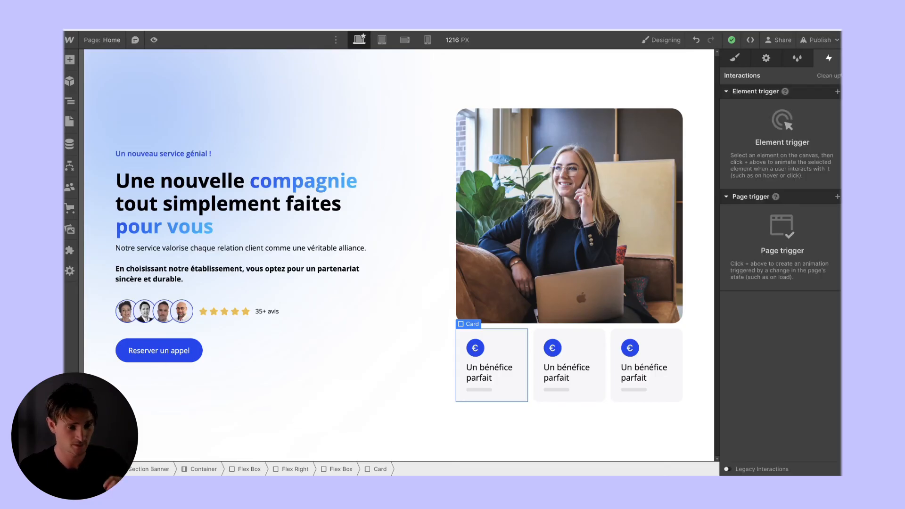
click(837, 92)
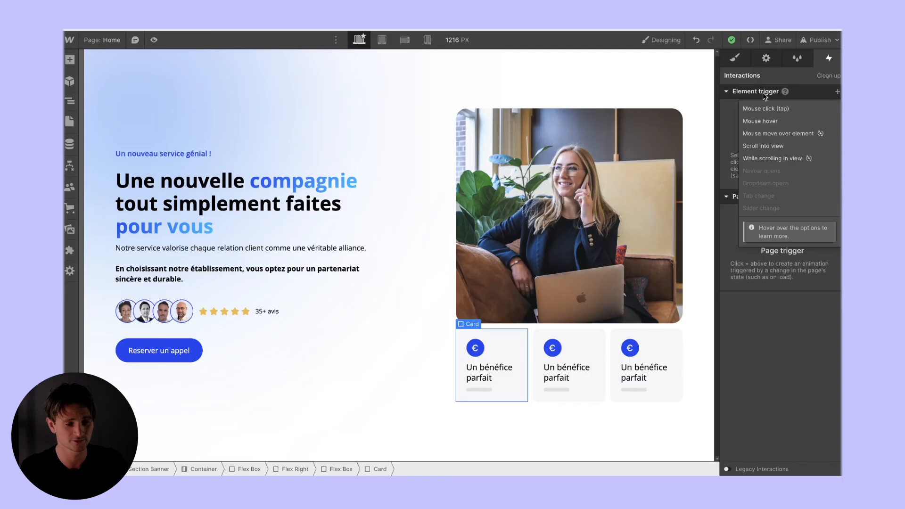
click(763, 146)
click(766, 147)
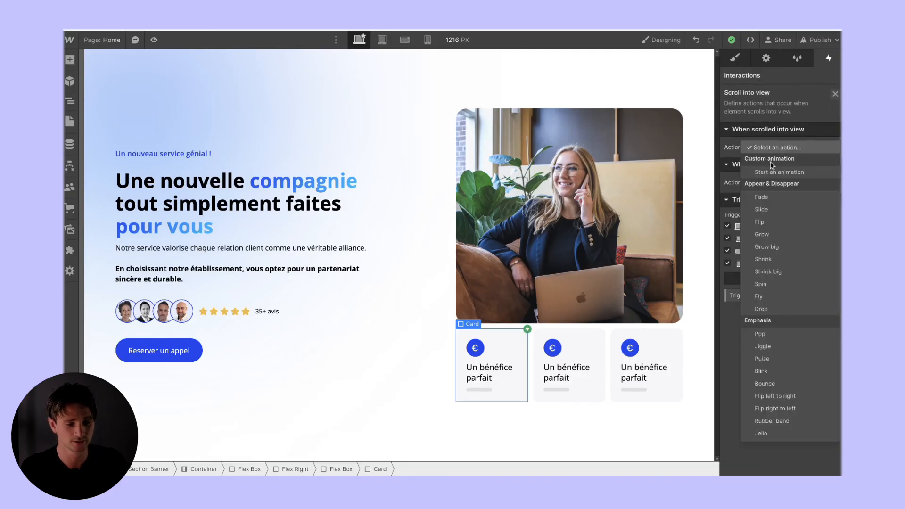
click(773, 170)
click(776, 149)
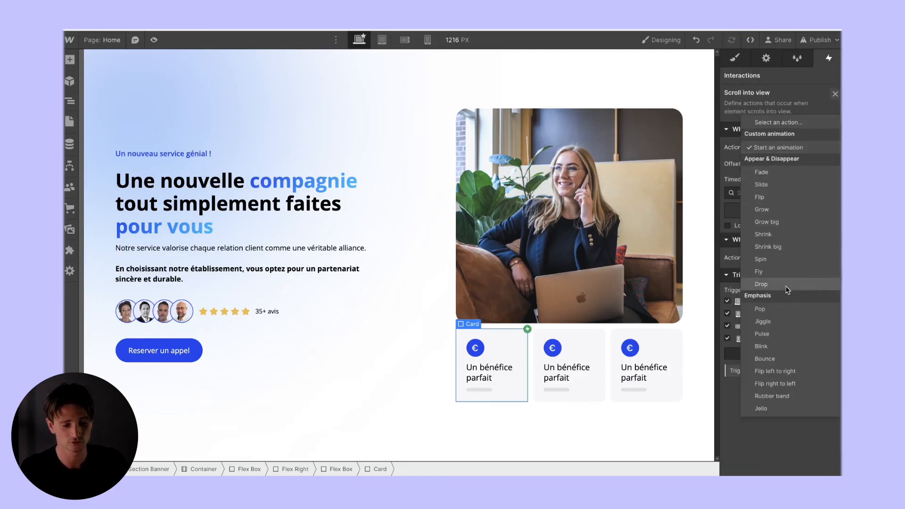
click(773, 209)
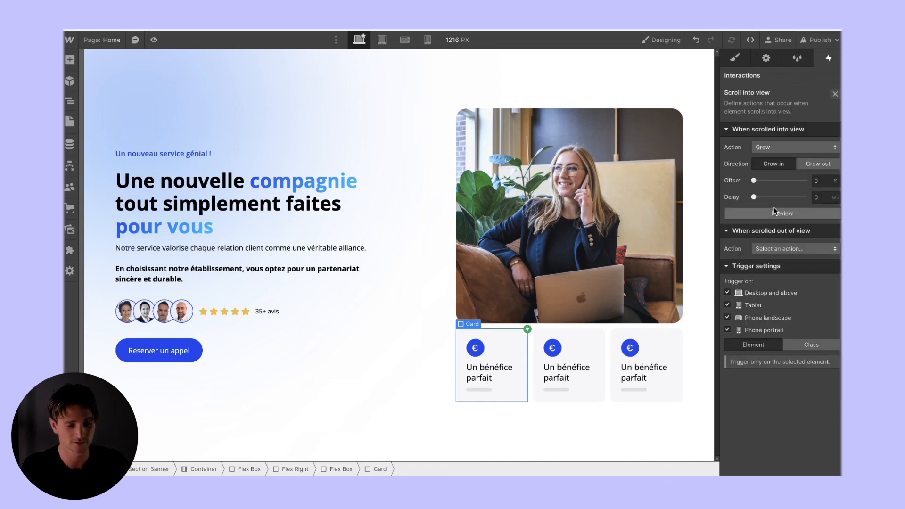
click(753, 216)
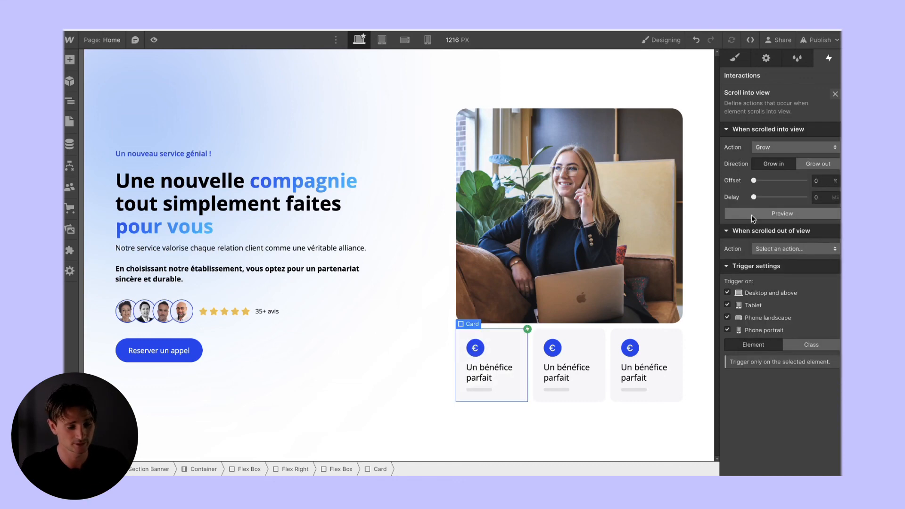
click(835, 95)
Add a Scroll into view interaction with the Grow action to the middle benefit card
click(580, 346)
click(838, 92)
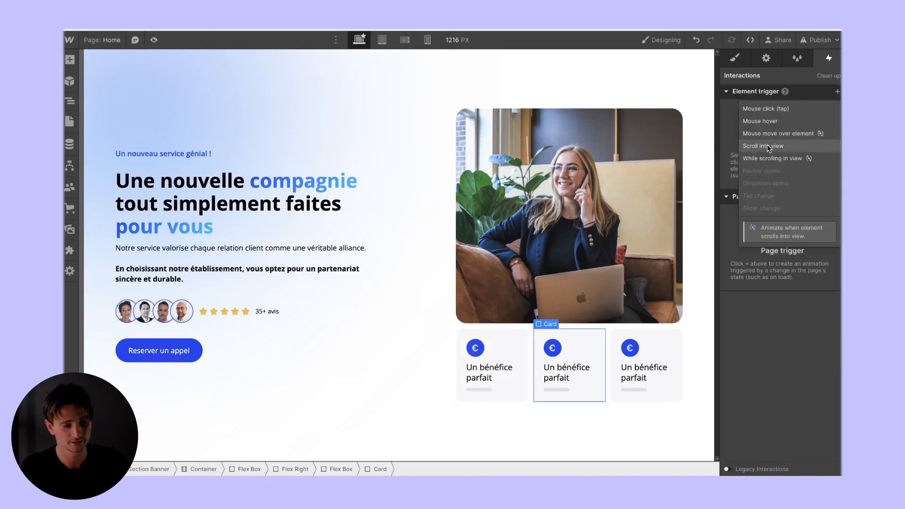
click(773, 146)
click(773, 148)
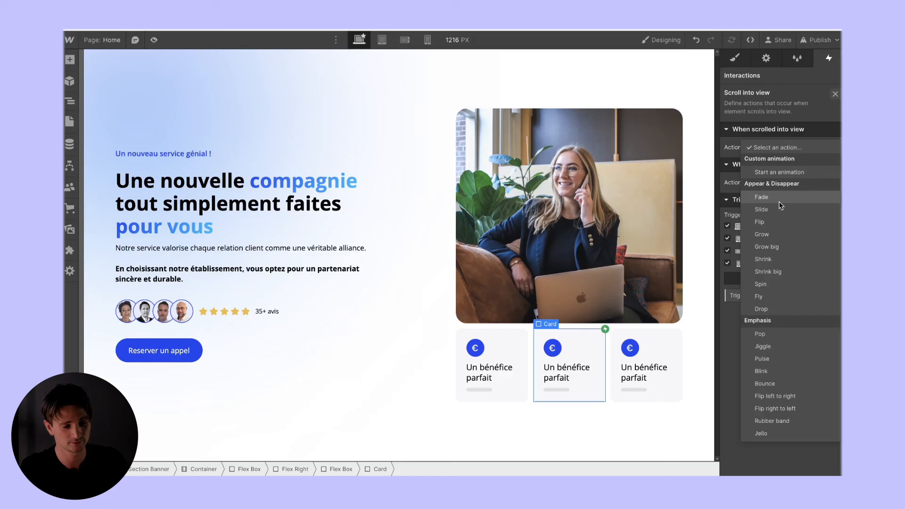
click(787, 235)
Add a Scroll into view interaction with the Grow action to the third benefit card
click(661, 348)
click(837, 92)
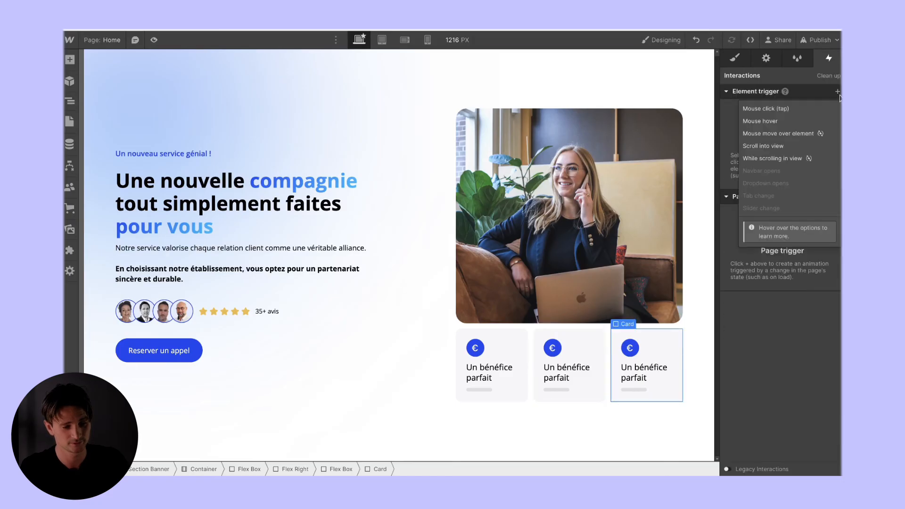
click(774, 146)
click(766, 150)
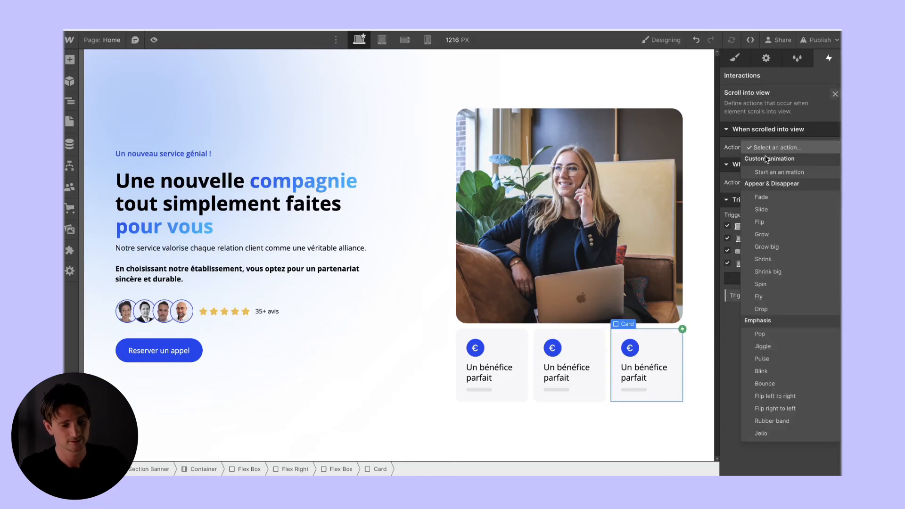
click(777, 225)
Preview the page to check the three cards' grow animations, and return to the design view
click(424, 149)
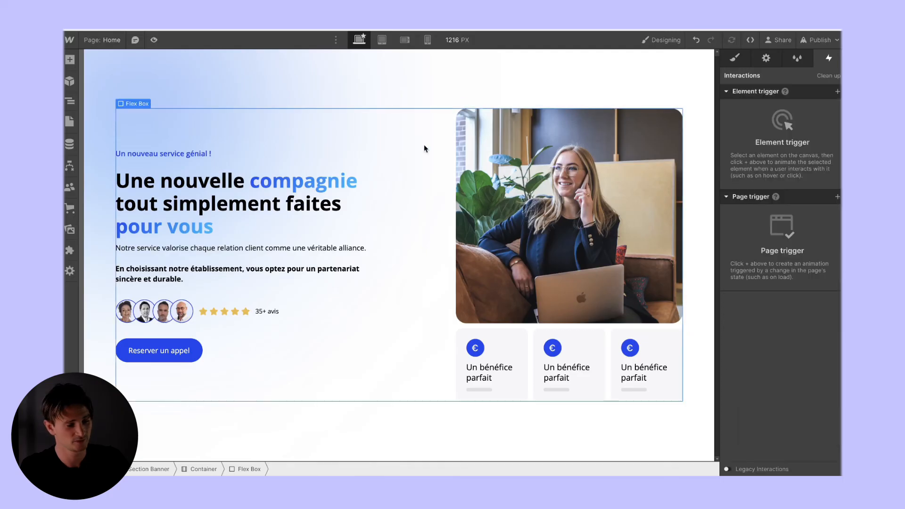
click(154, 40)
click(159, 43)
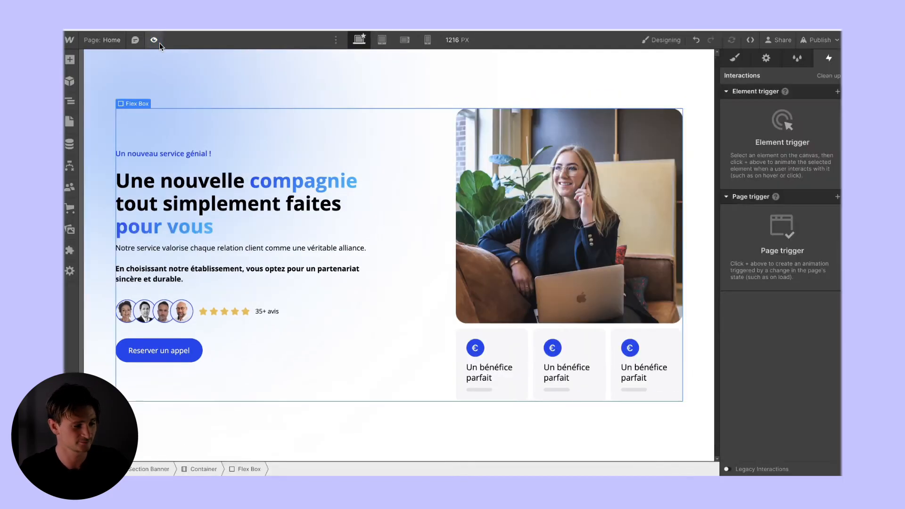
click(159, 43)
click(159, 43)
Set the delay of the middle card's Scroll into view Grow animation to 200 ms
click(596, 367)
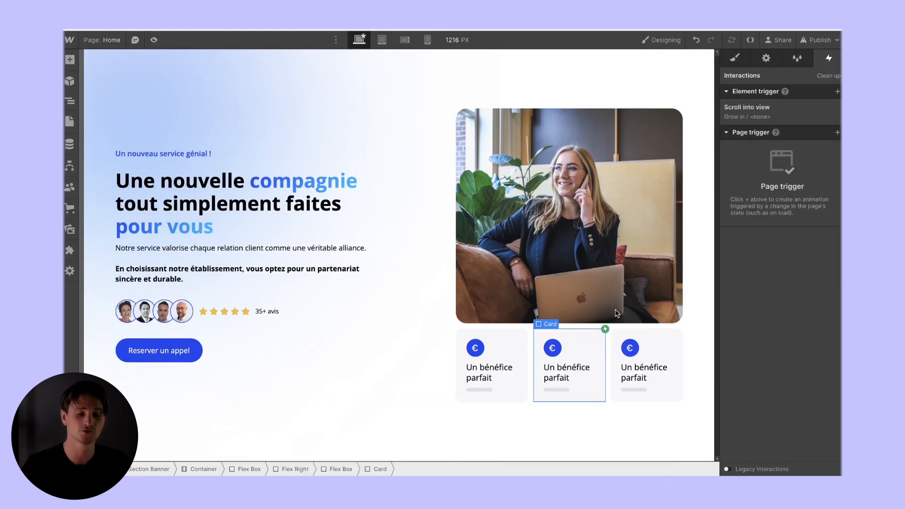
click(762, 116)
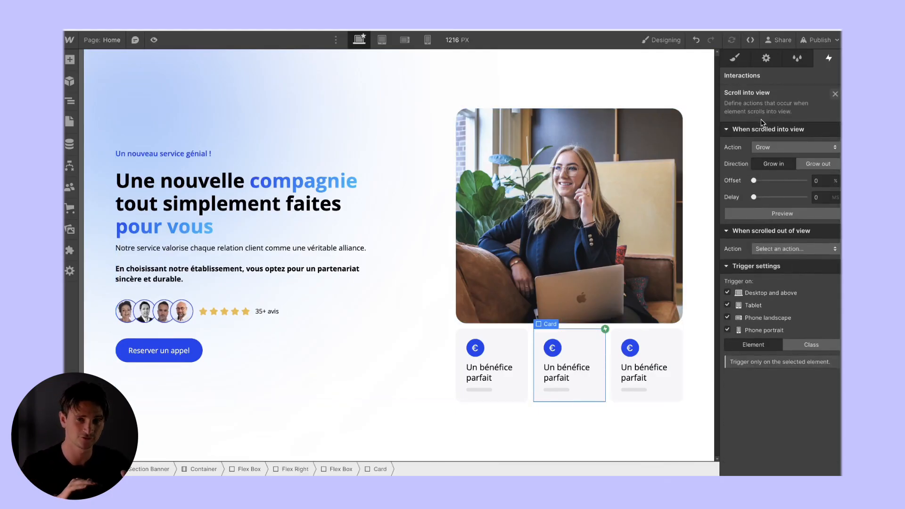
click(818, 197)
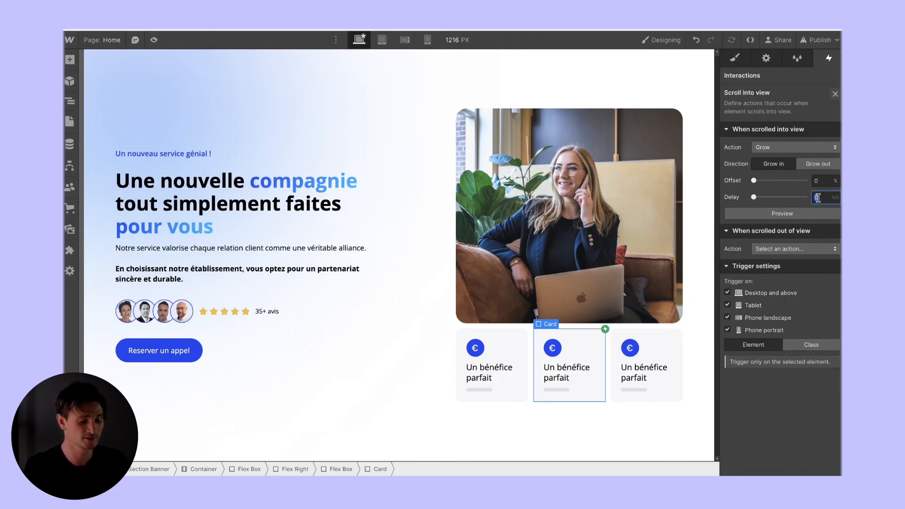
Set the delay of the third card's Scroll into view Grow animation to 400 ms
click(647, 368)
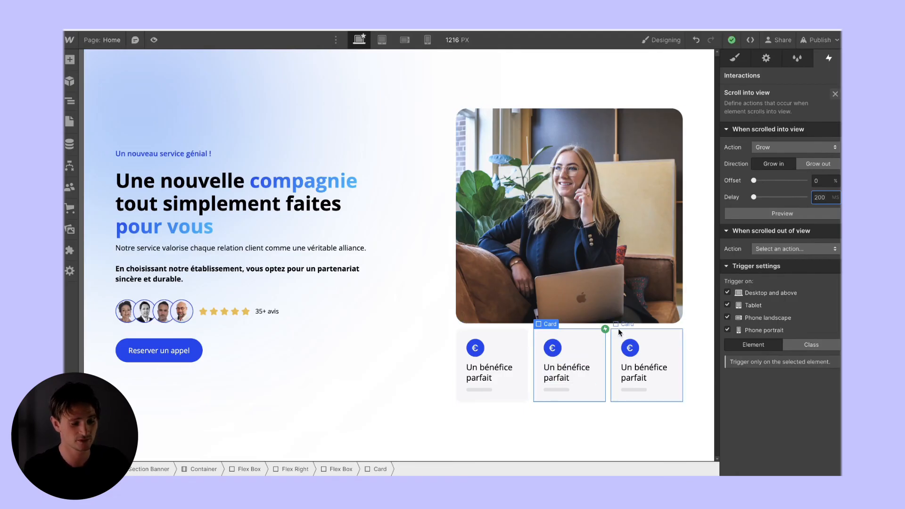
click(752, 110)
click(817, 196)
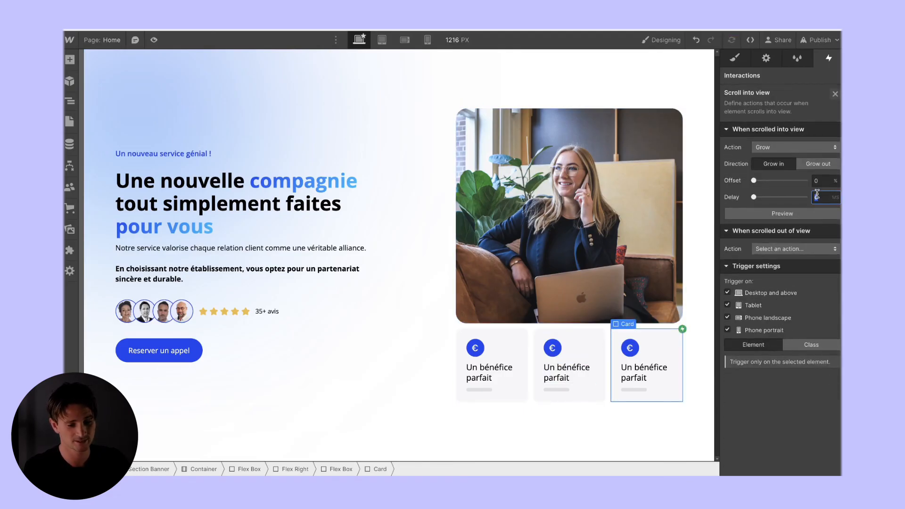
text(400)
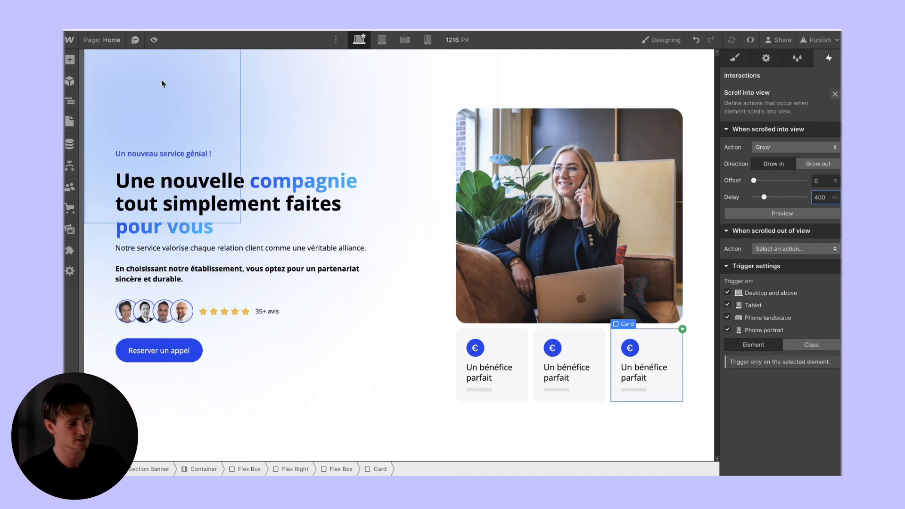
Preview the page to check the cards' staggered animation and the call-to-action button, and return to the design view
click(154, 40)
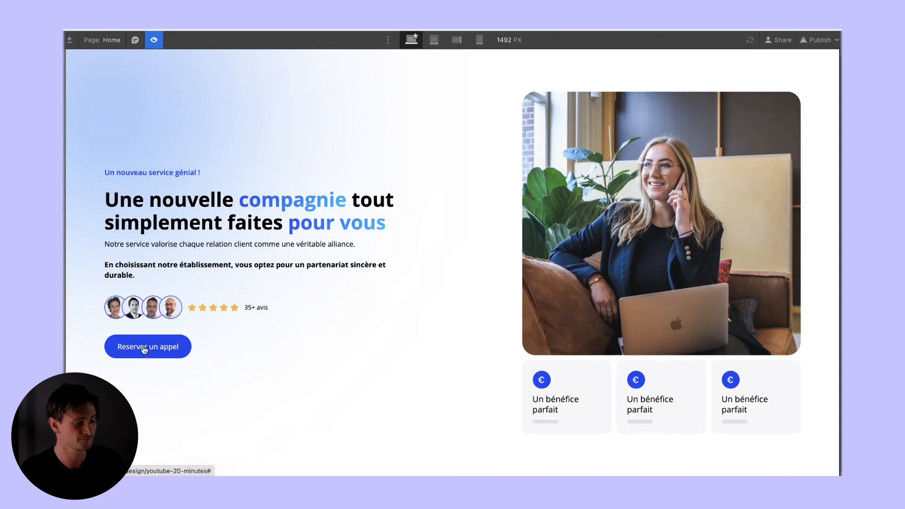
click(153, 40)
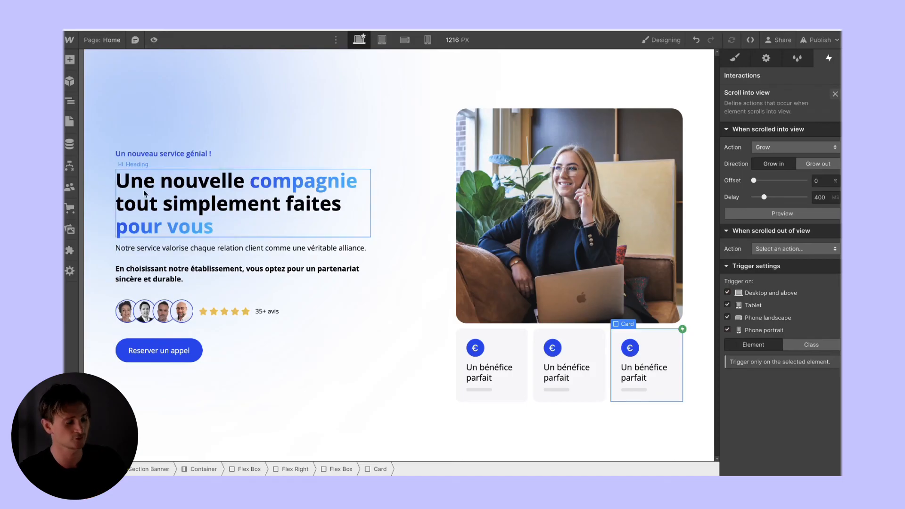
Set the Hover state background colour of the "Reserver un appel" button to the lighter blue #1c74f0
click(192, 353)
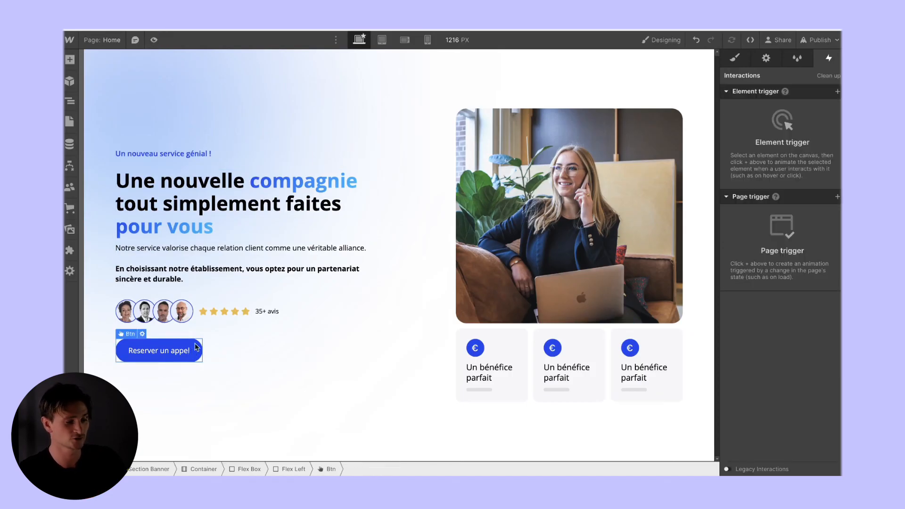
click(734, 58)
click(832, 124)
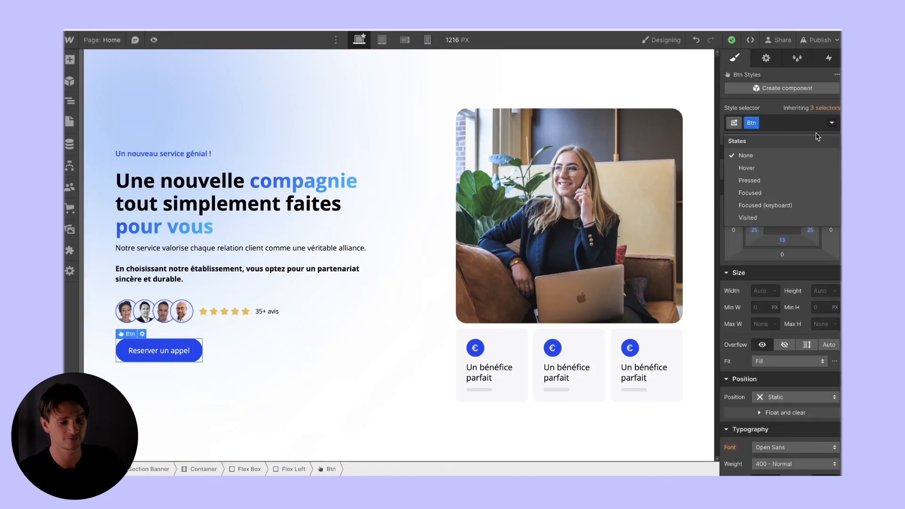
click(758, 168)
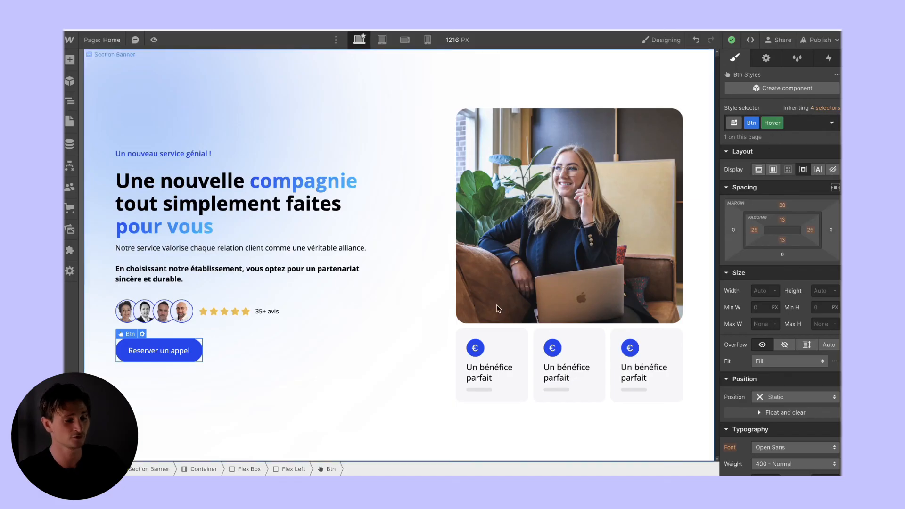
scroll(778, 283, down, 10)
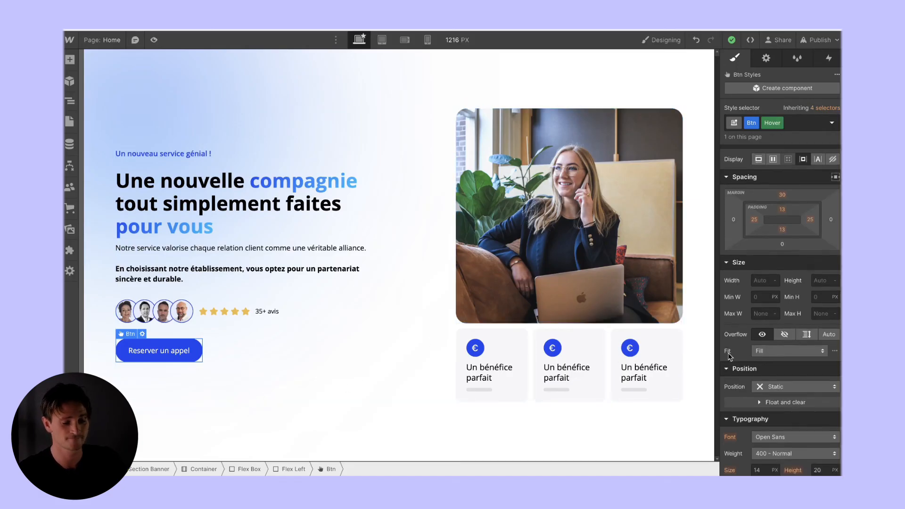
click(757, 288)
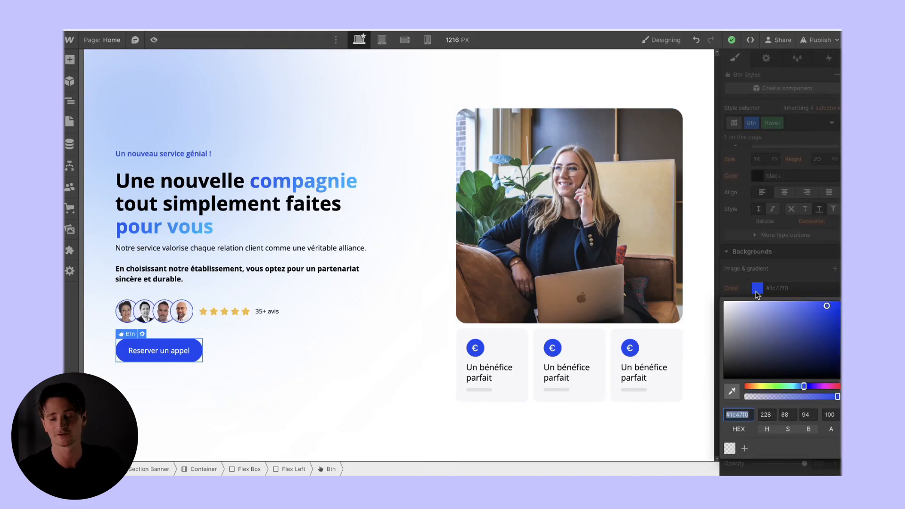
drag(802, 387, 801, 387)
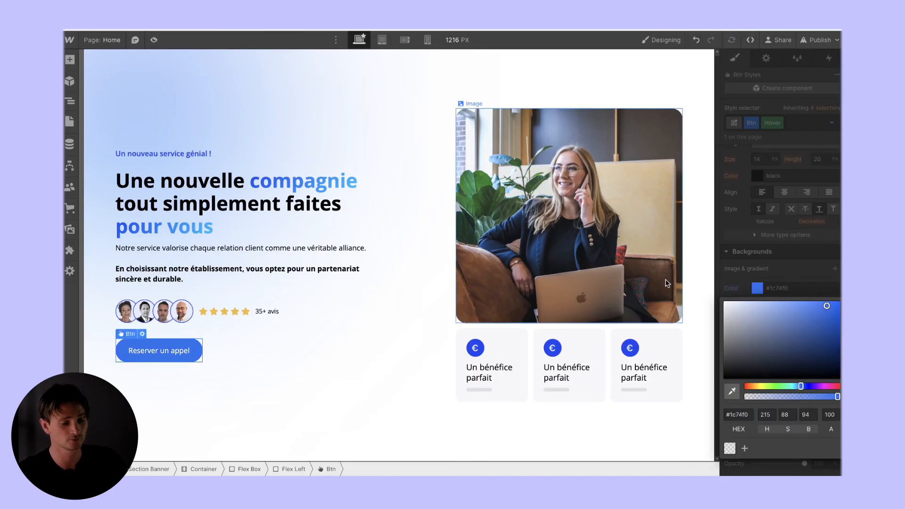
click(800, 278)
Add a Background Color transition to the "Reserver un appel" button in its None state
scroll(783, 283, down, 3)
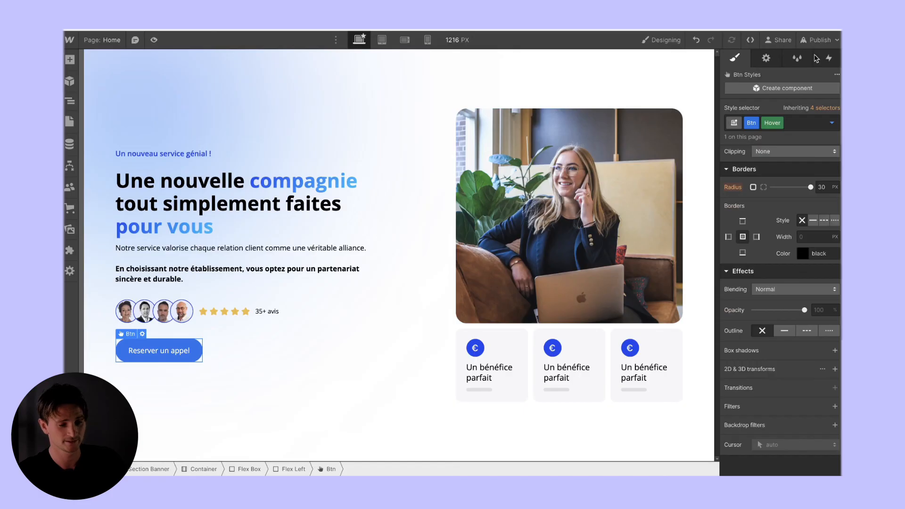
click(831, 124)
click(738, 153)
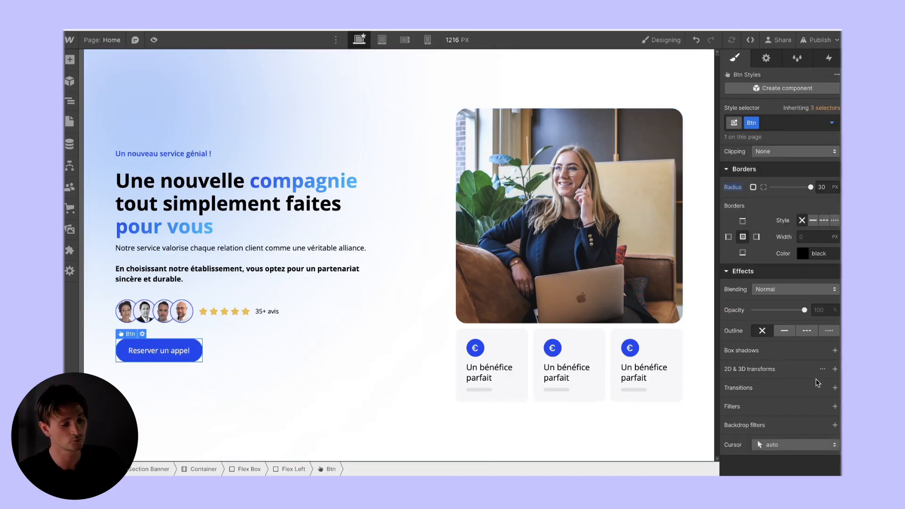
click(835, 388)
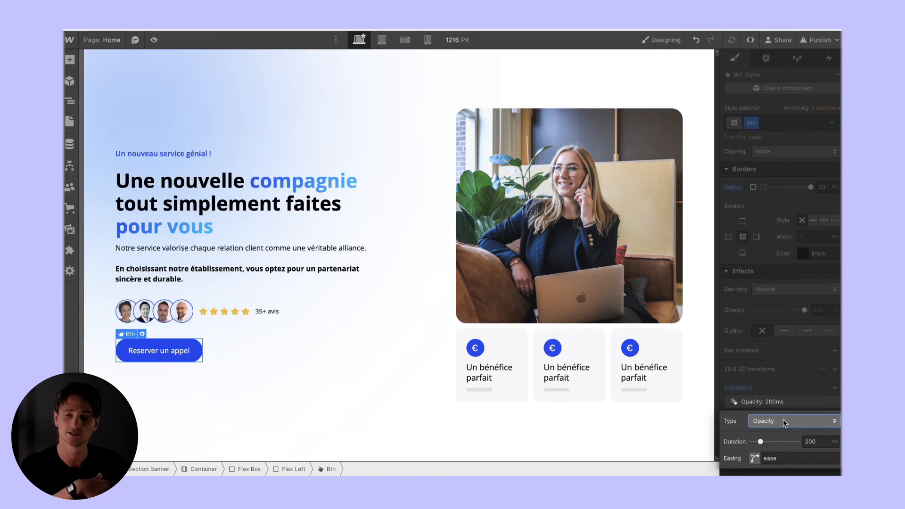
click(784, 421)
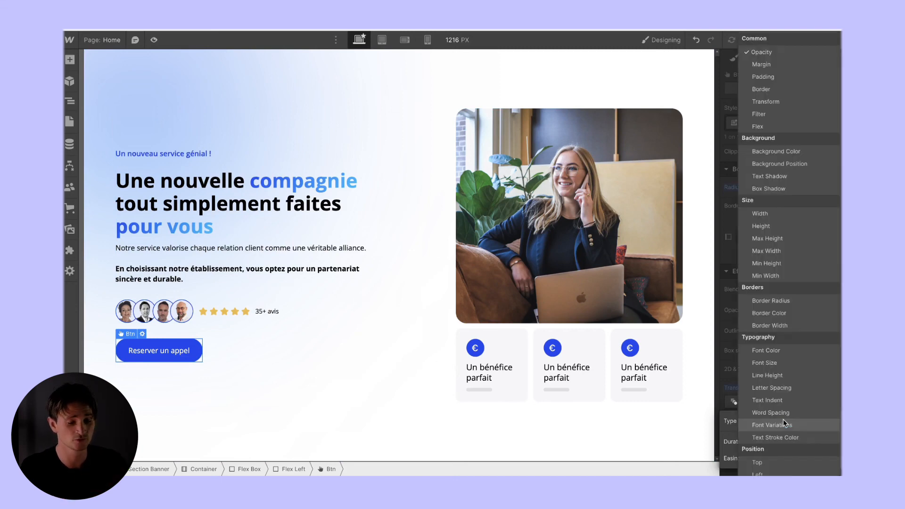
click(771, 152)
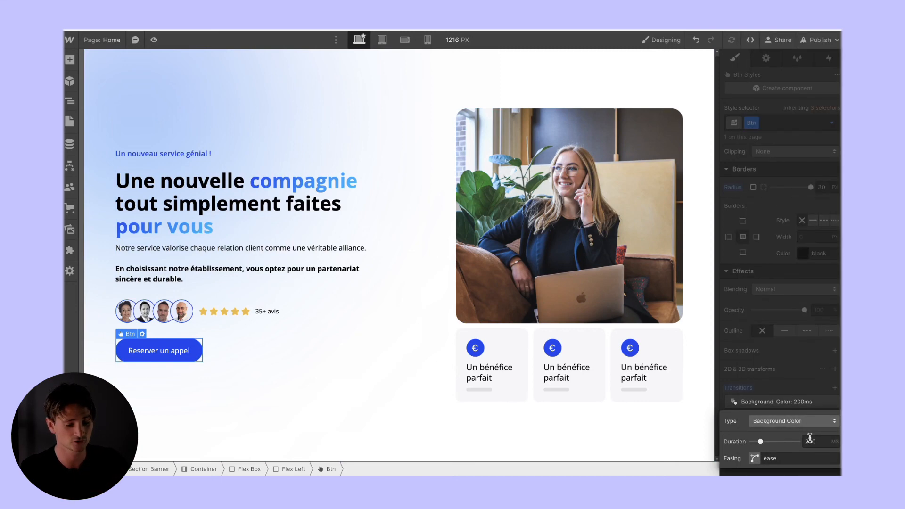
Preview the page to check the button's hover colour transition, and return to the design view
click(154, 40)
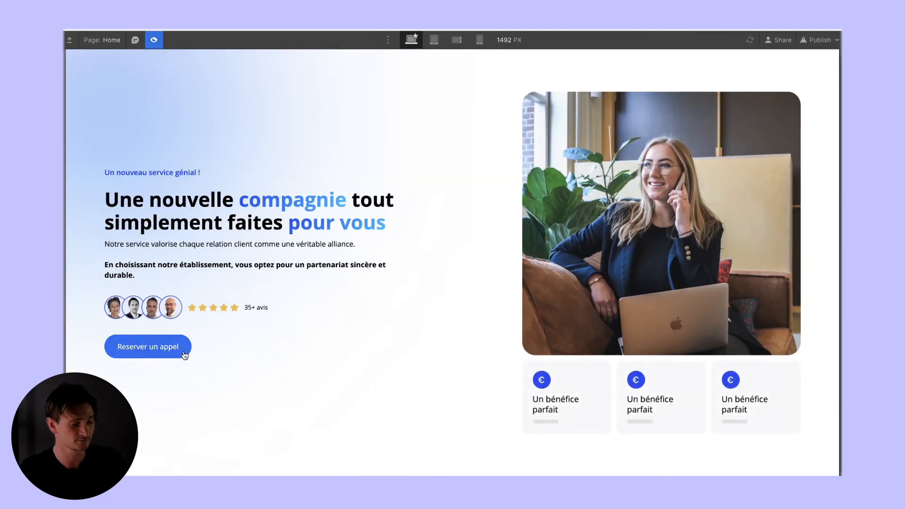
key(shift+p)
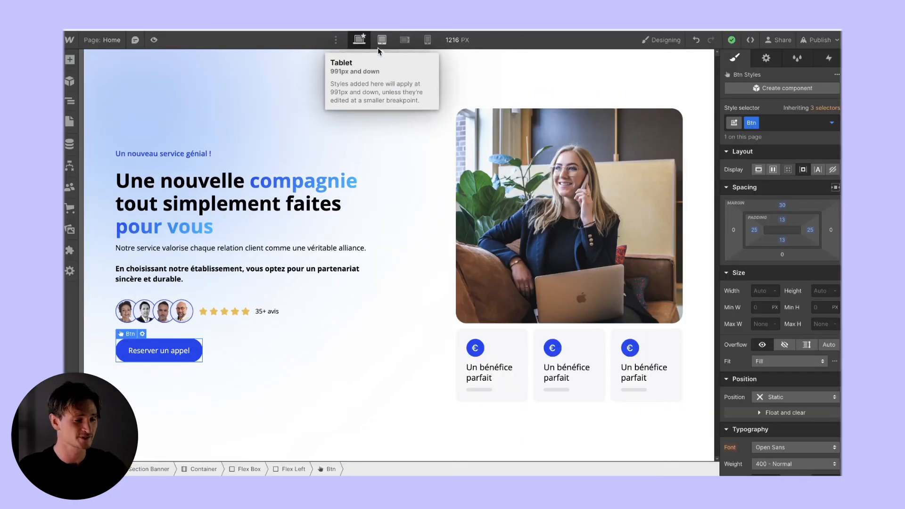
At the tablet breakpoint, reduce the main heading's font size to 30 px
click(382, 42)
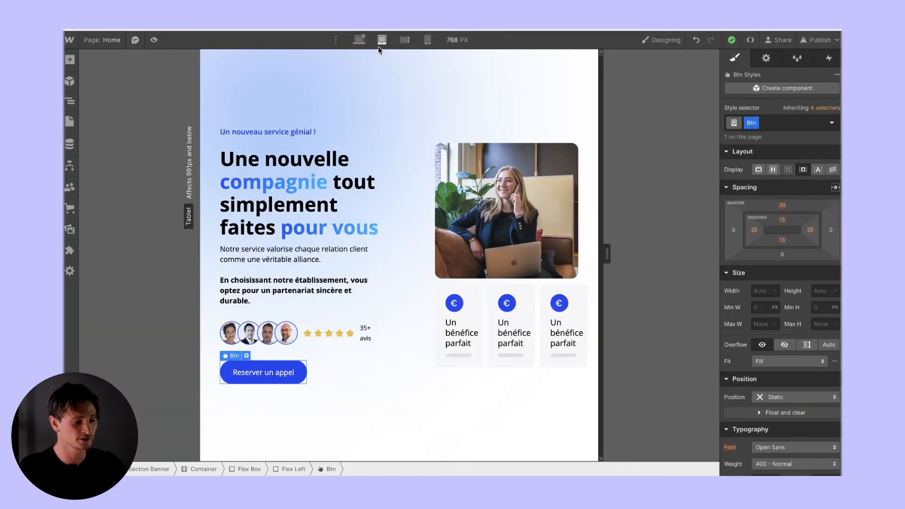
click(342, 207)
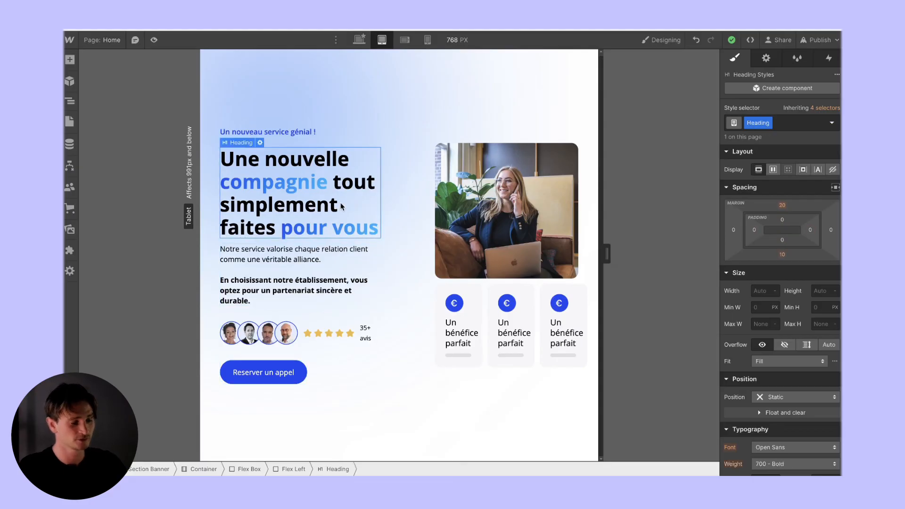
scroll(780, 348, down, 4)
click(759, 292)
key(Down)
key(Down)
key(Down)
key(Down)
key(Down)
key(Down)
key(Down)
key(Down)
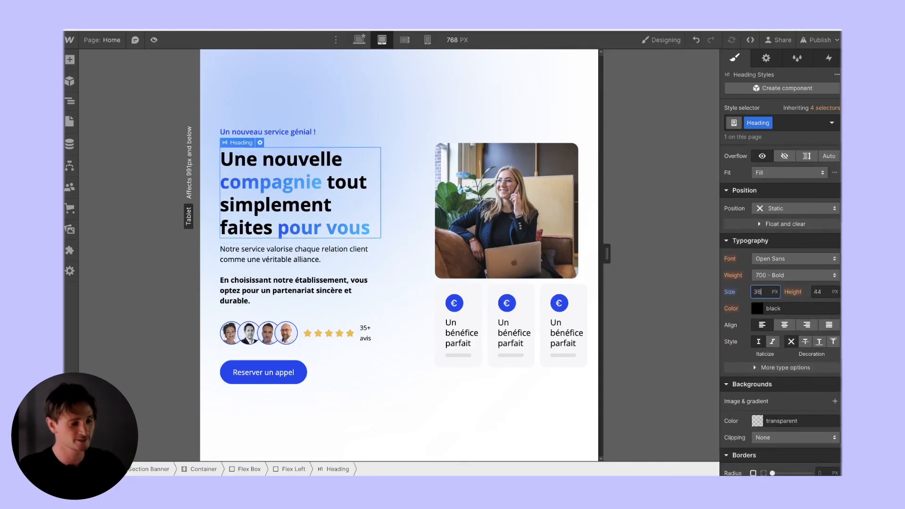
key(Down)
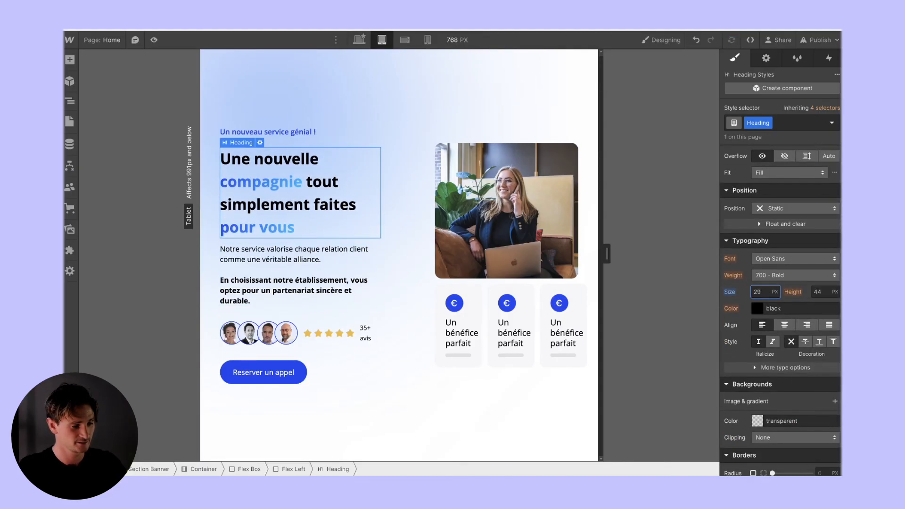
key(Up)
Set the main heading's line height to 33 px at the tablet breakpoint
key(Tab)
key(Down)
key(Down)
key(Down)
key(Down)
key(Down)
key(Down)
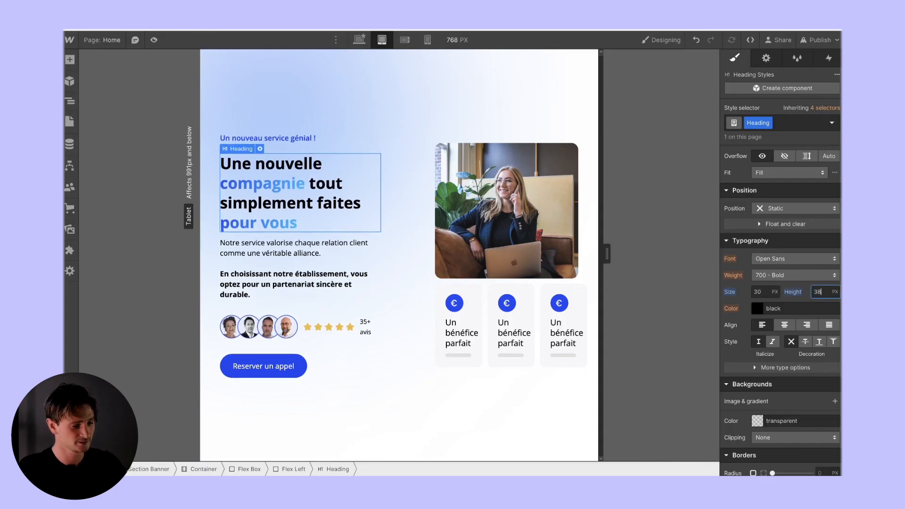
key(Down)
key(Down)
key(Down)
key(Down)
key(Down)
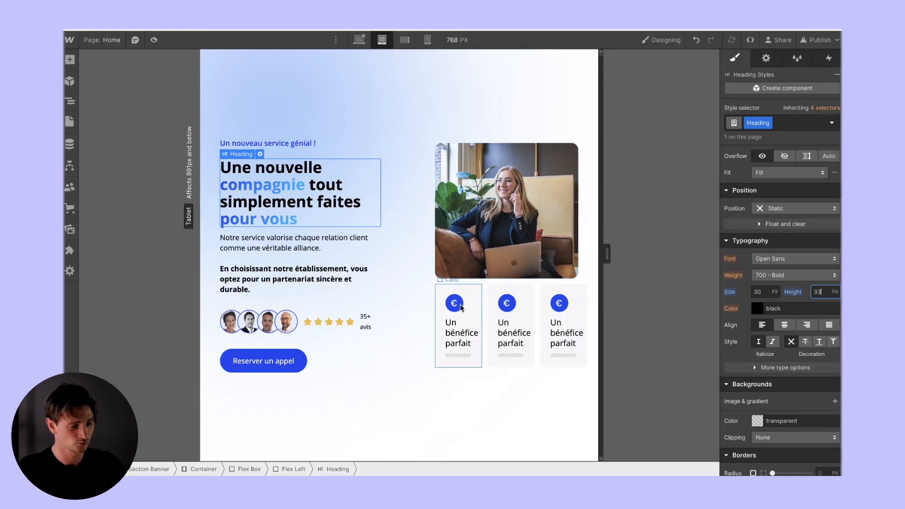
Widen the Flex Right block holding the photo and cards to 48% at the tablet breakpoint
click(485, 282)
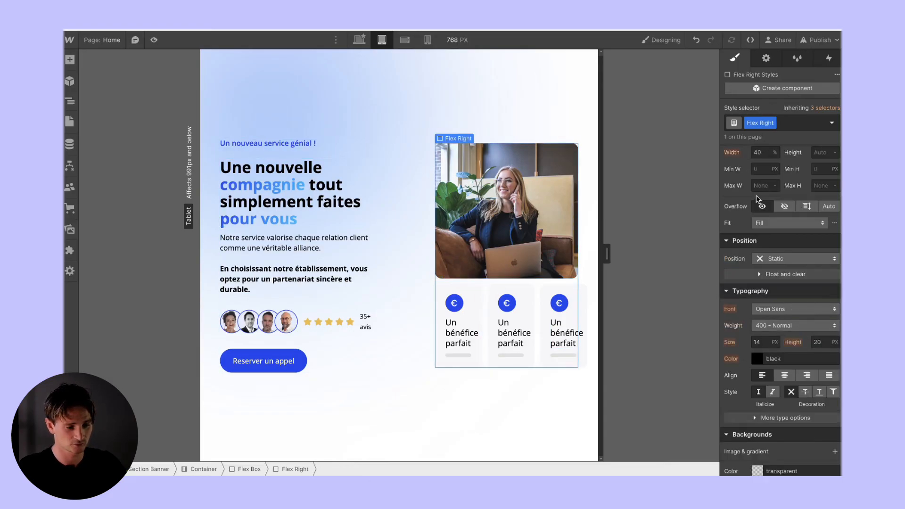
click(760, 152)
key(Up)
key(Up)
key(Up)
key(Up)
key(Up)
key(Up)
key(Up)
key(Up)
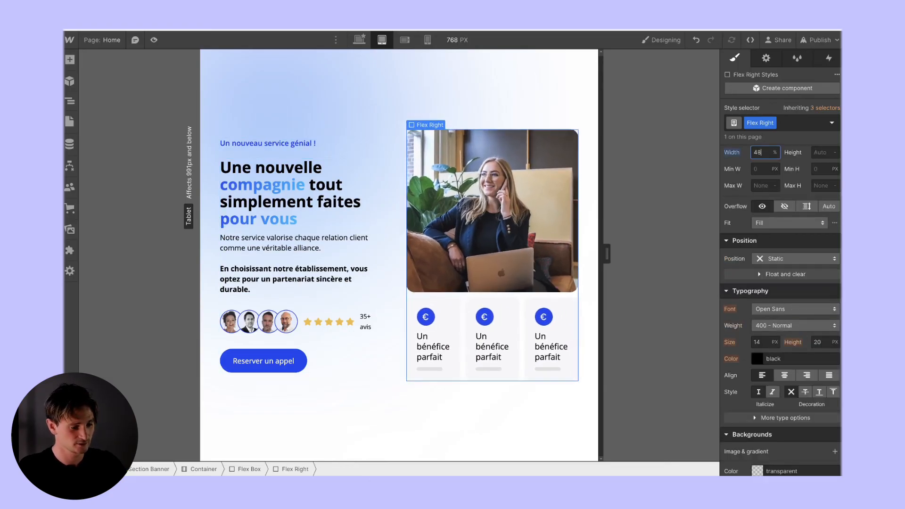
click(497, 417)
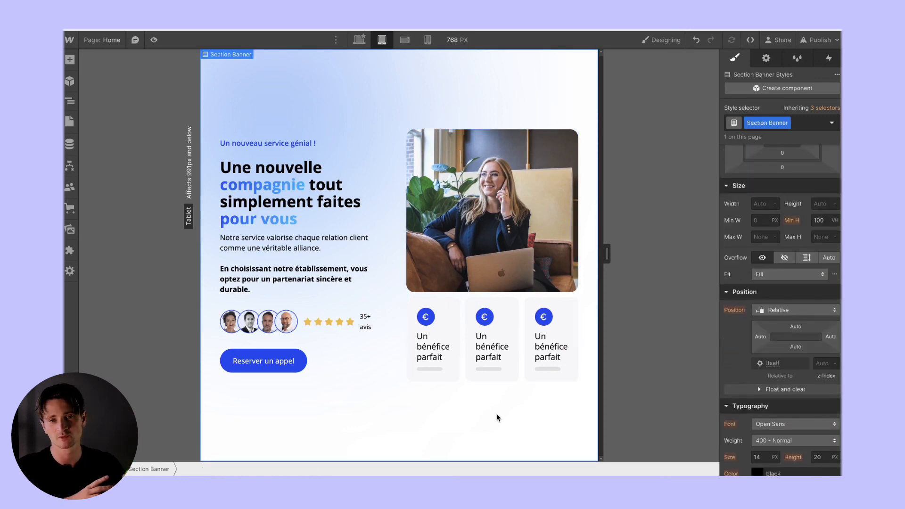
Stack the Ratings Wrapper's contents vertically and align them to the left at the tablet breakpoint
click(300, 325)
scroll(745, 231, up, 4)
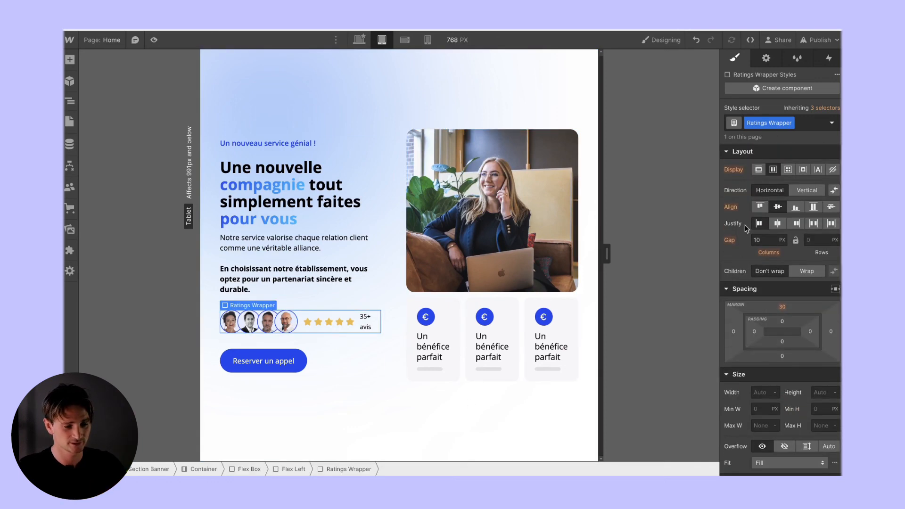
click(797, 190)
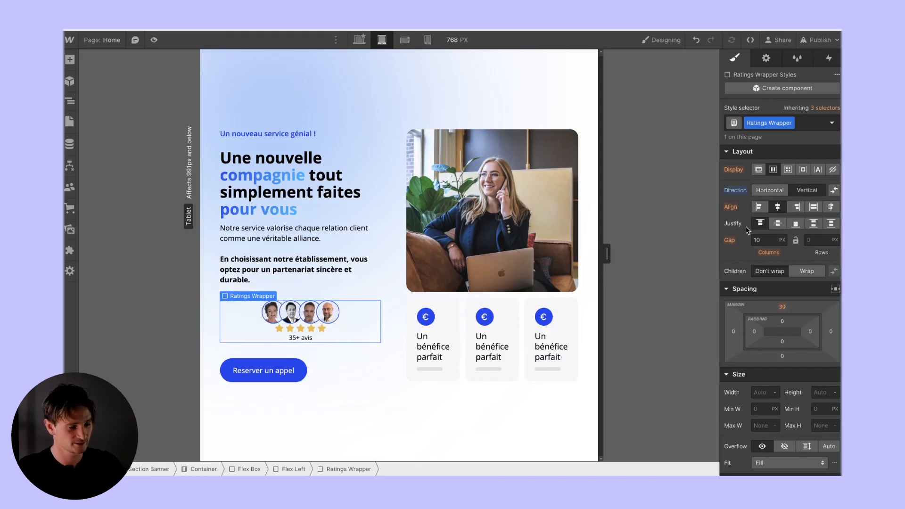
click(319, 281)
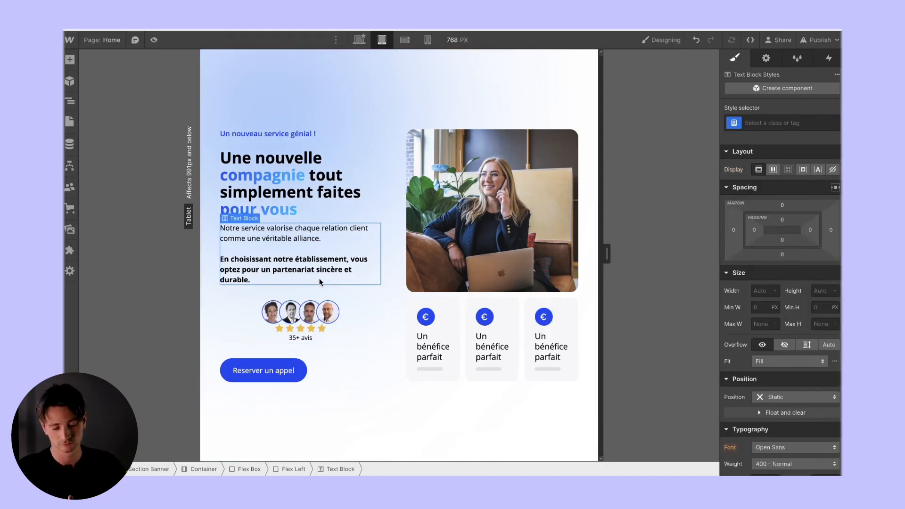
click(267, 336)
click(759, 207)
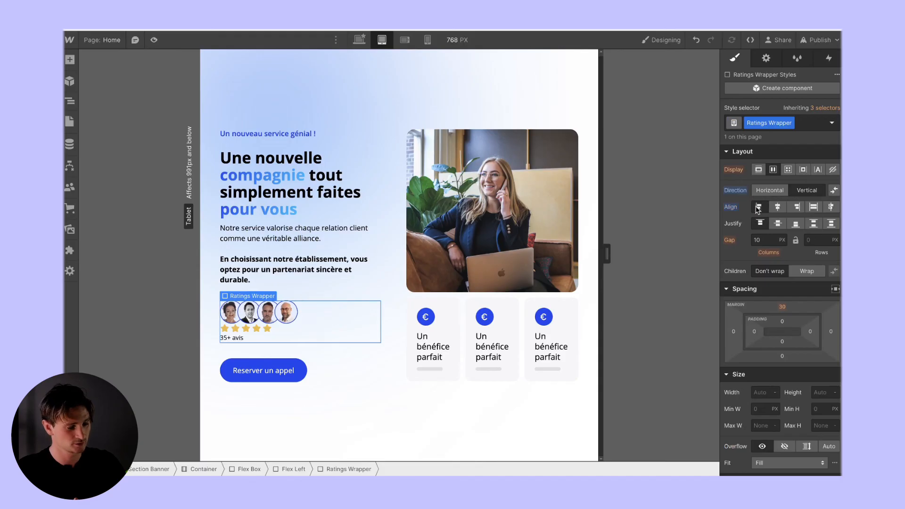
Set a 10 px row gap on the Ratings Wrapper
click(824, 240)
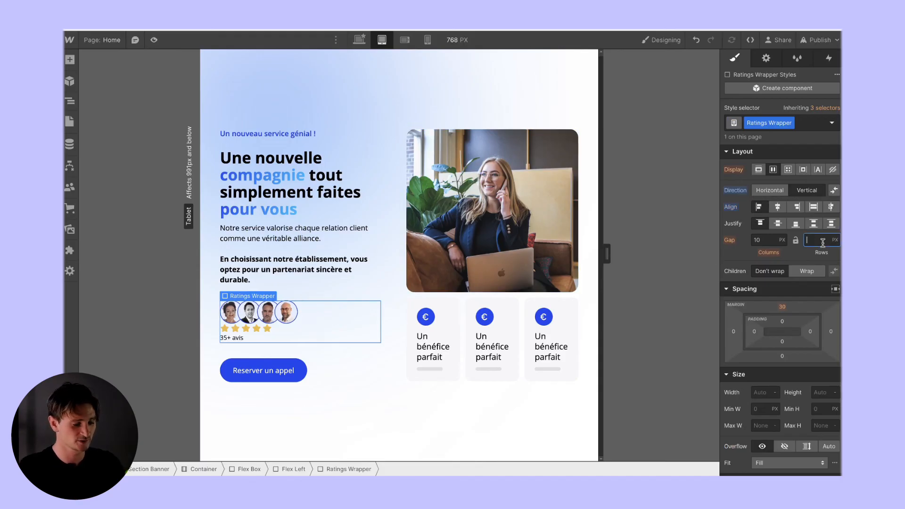
text(10)
click(385, 195)
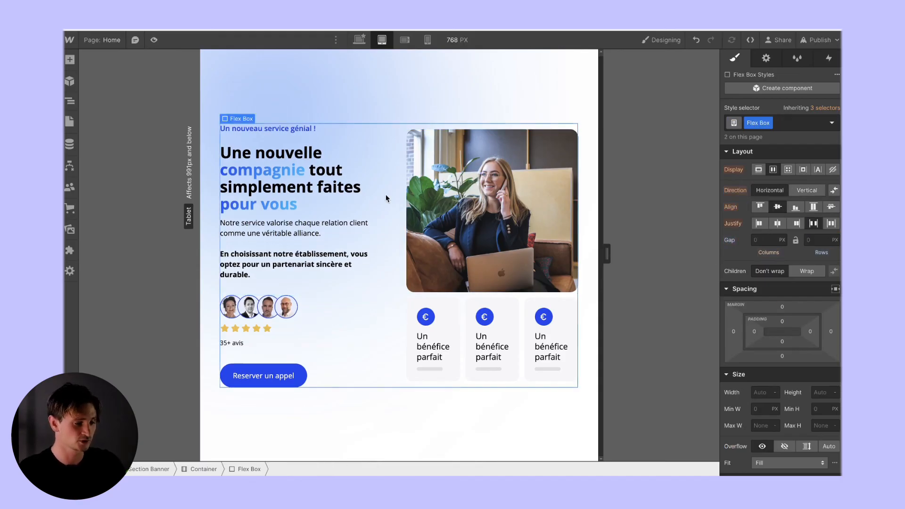
click(389, 406)
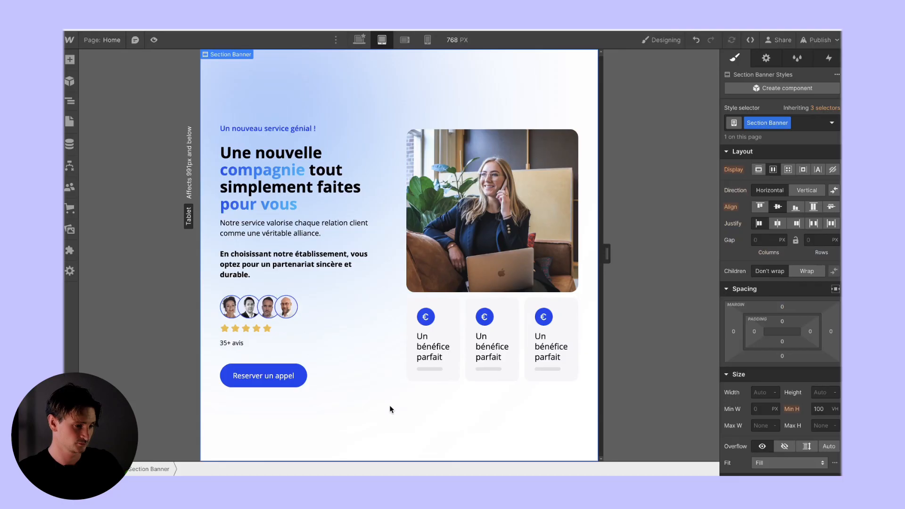
At the mobile landscape breakpoint, set the main Flex Box's direction to vertical
click(404, 39)
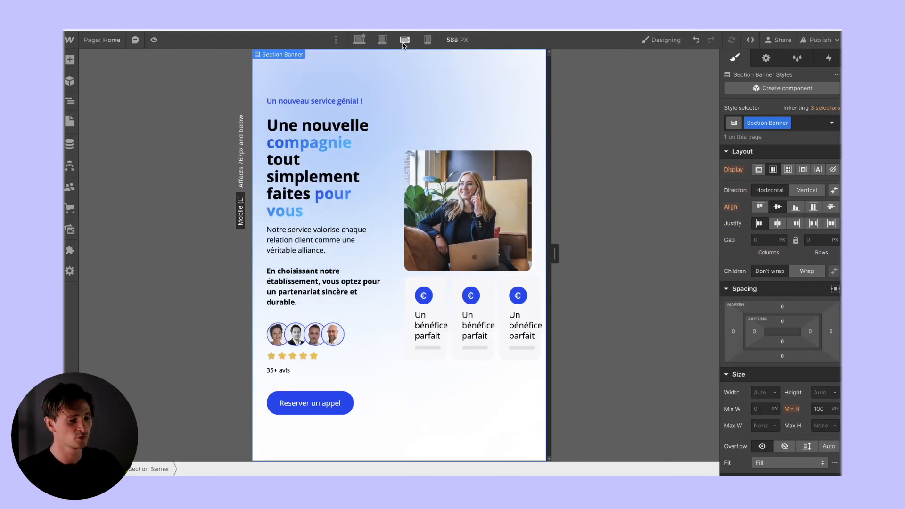
click(403, 111)
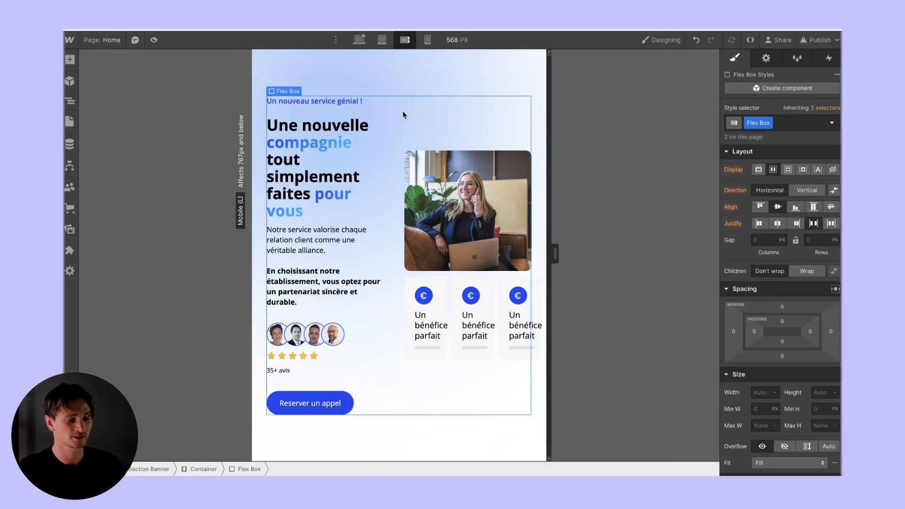
click(803, 187)
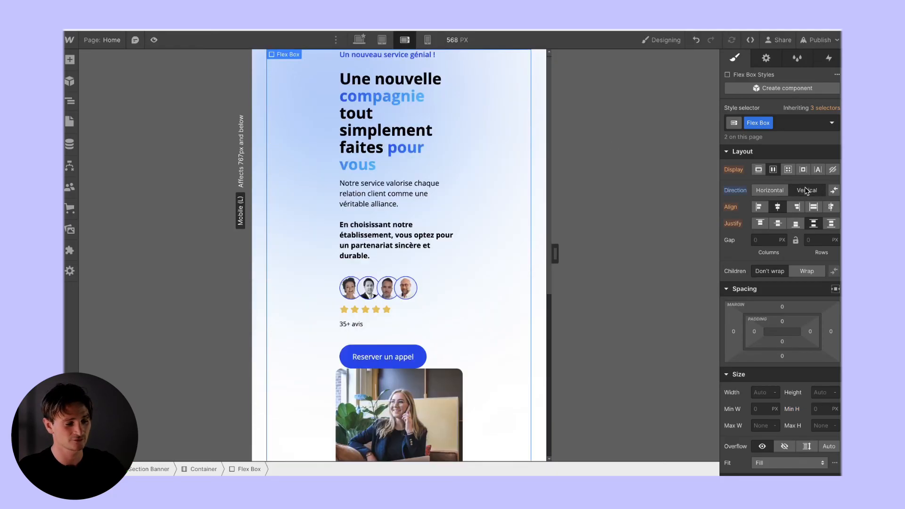
Set the widths of the Flex Left and Flex Right blocks to 100% at the mobile landscape breakpoint
click(401, 177)
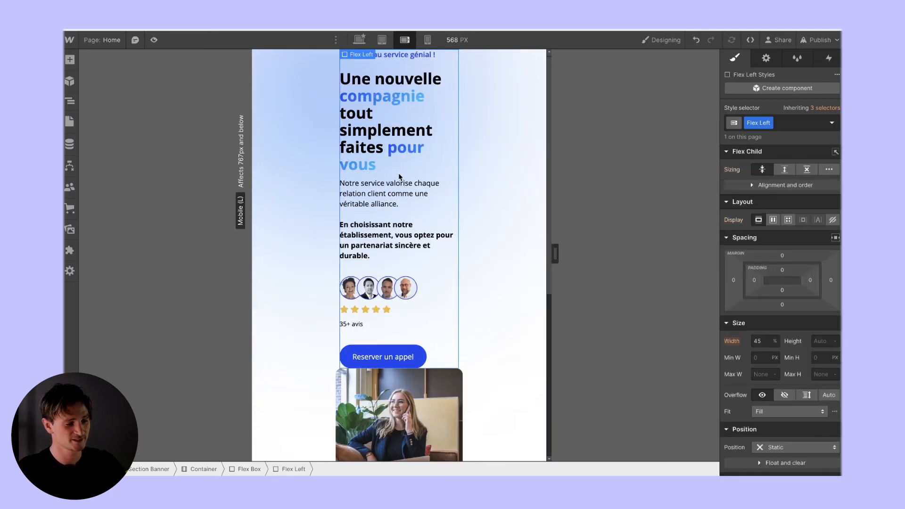
click(757, 340)
text(100)
key(Return)
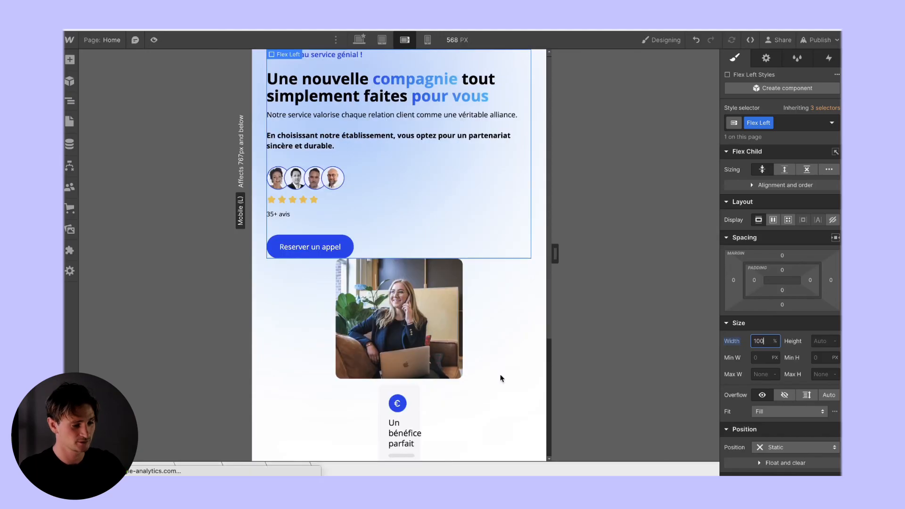
click(345, 385)
click(759, 339)
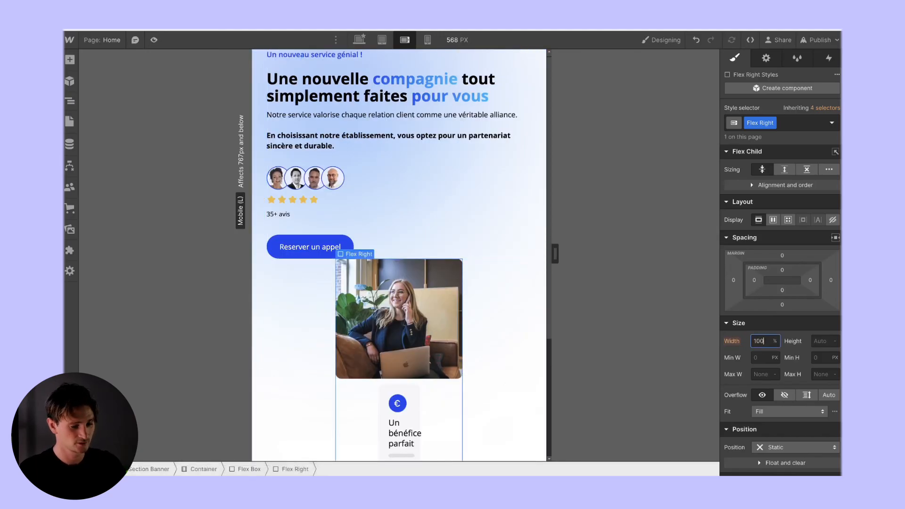
text(100)
key(Return)
Set a 30 px row gap on the main Flex Box to separate the text block from the photo
click(495, 254)
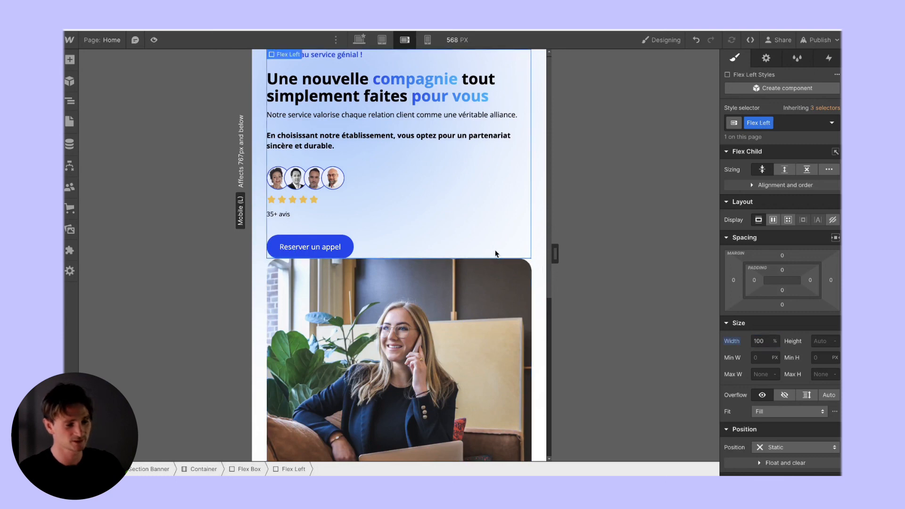
click(496, 254)
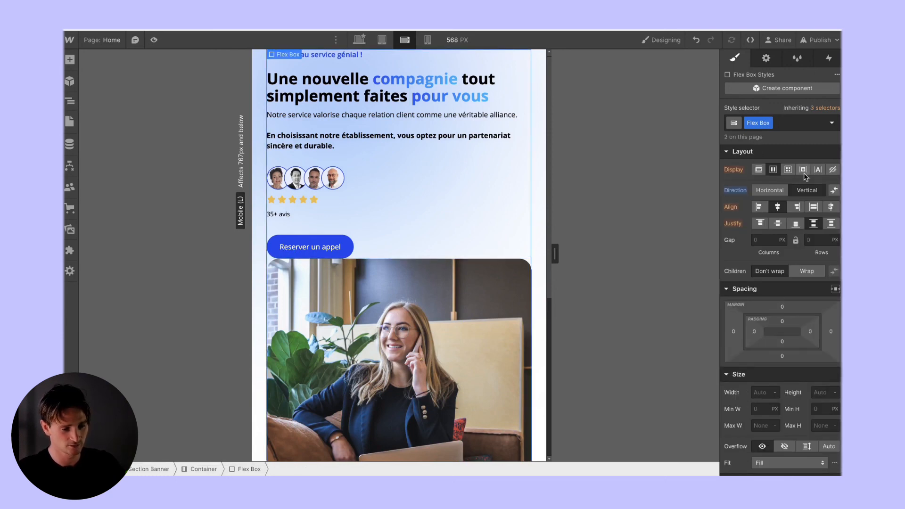
click(815, 240)
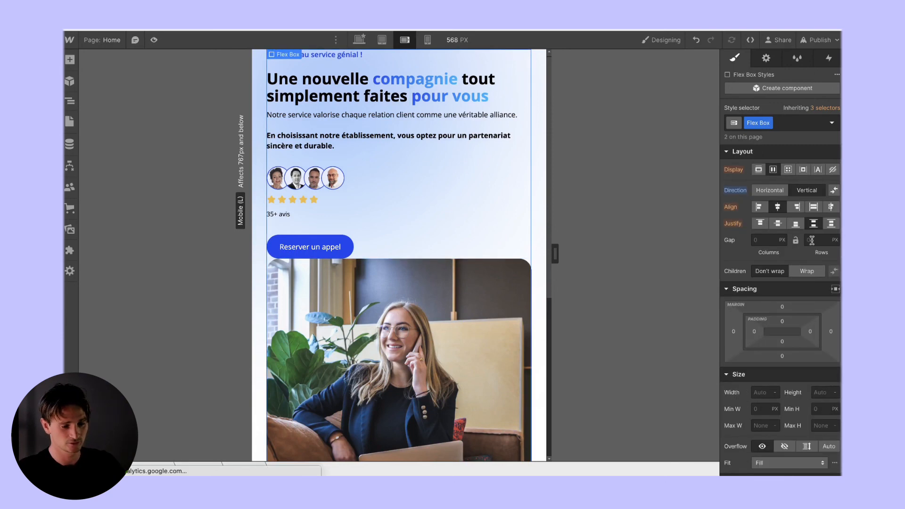
text(30)
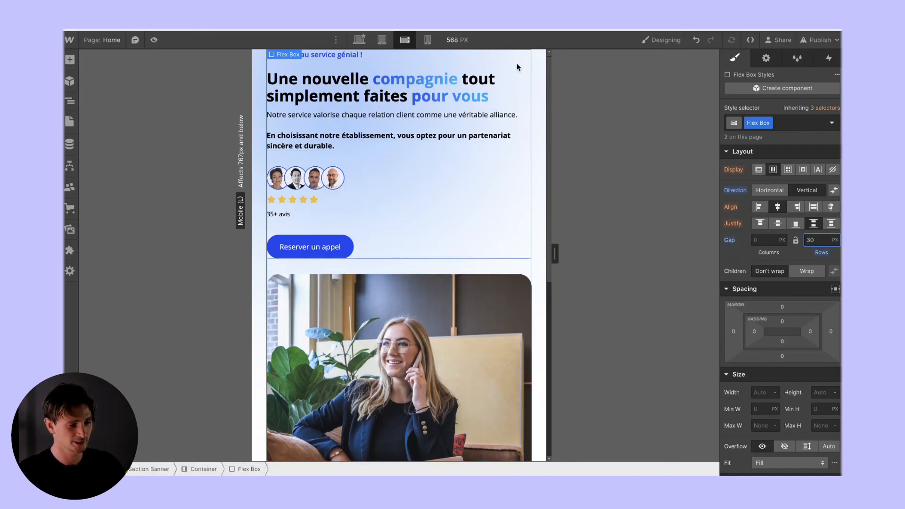
Set the Section Banner's minimum height to Auto at the mobile landscape breakpoint
click(536, 71)
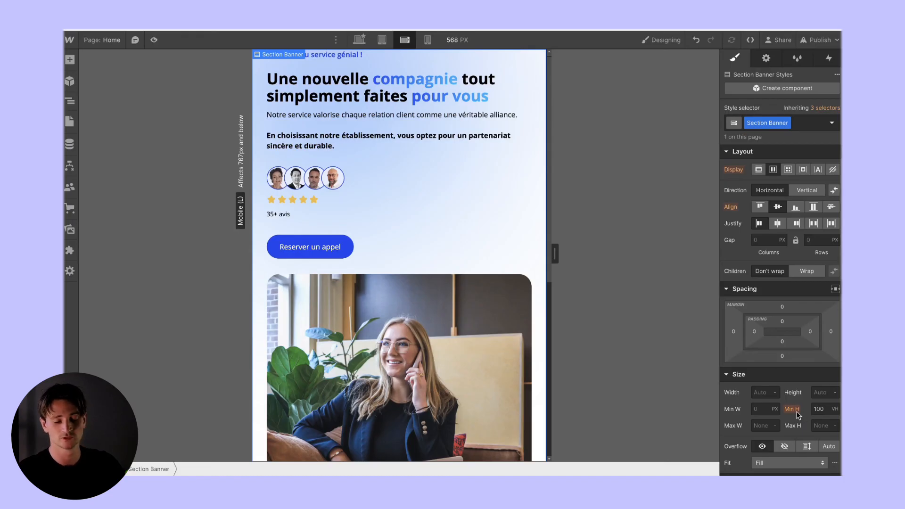
click(835, 408)
click(830, 450)
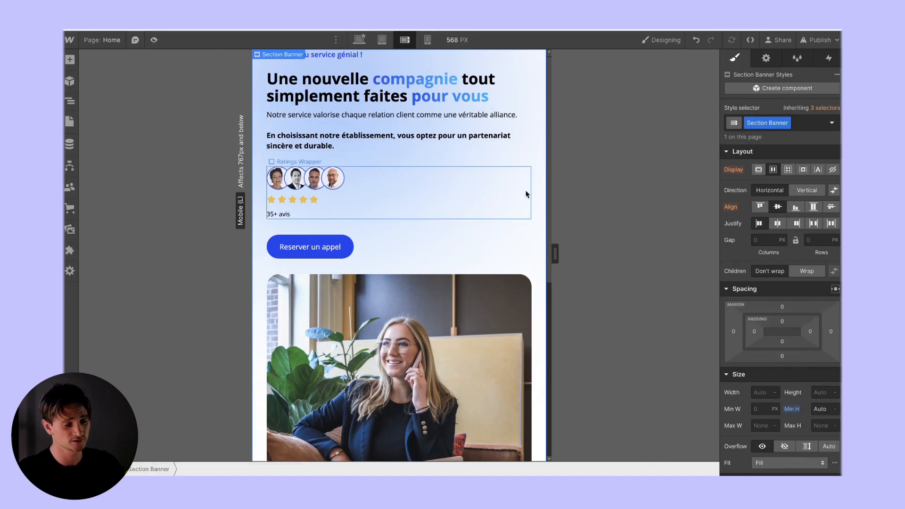
Add 50 px of top padding to the Container
click(522, 198)
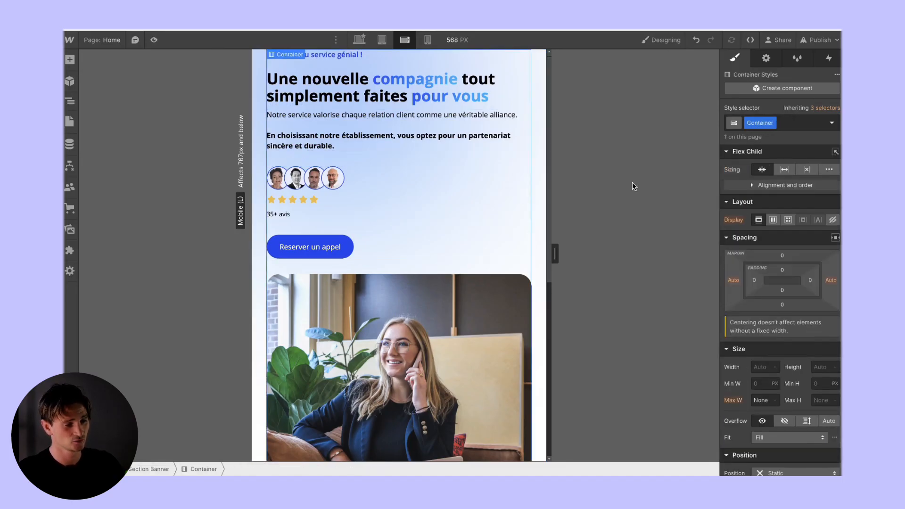
click(782, 269)
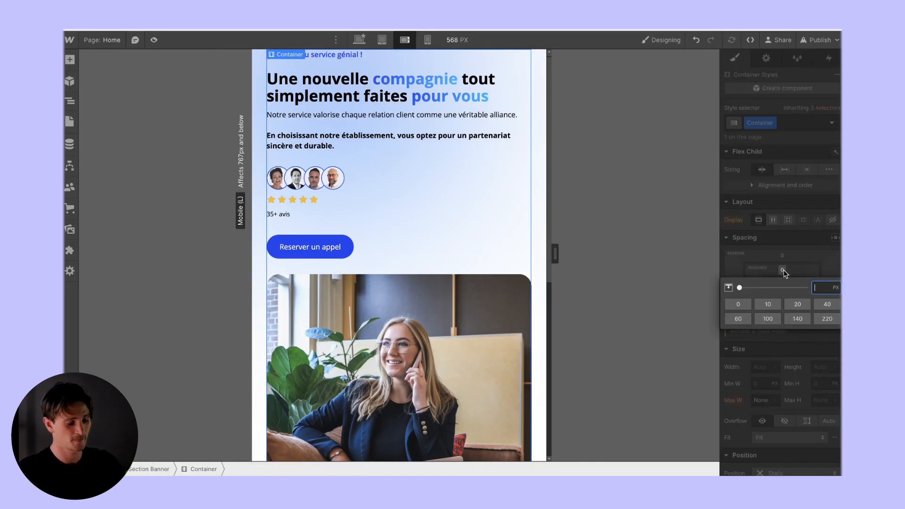
text(50)
key(Return)
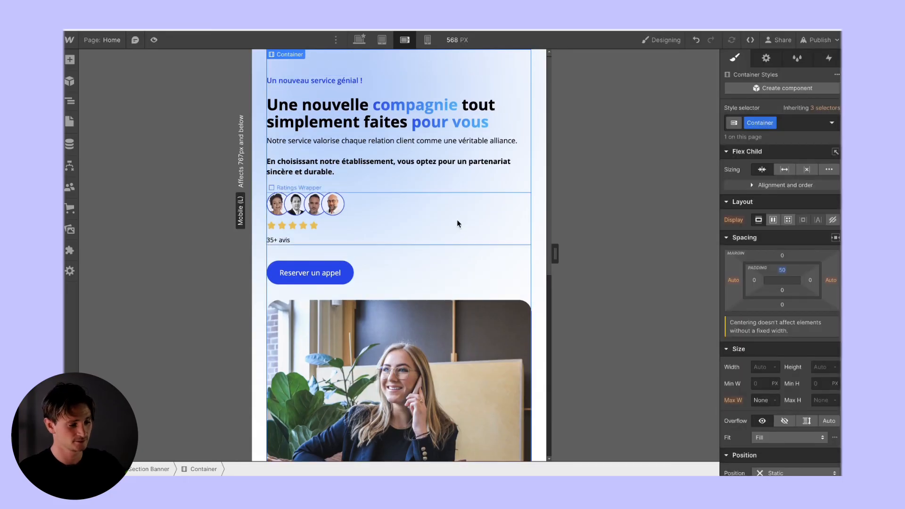
Set the benefit cards' Flex Box to a horizontal direction in mobile landscape, and check the mobile portrait layout
scroll(476, 260, down, 7)
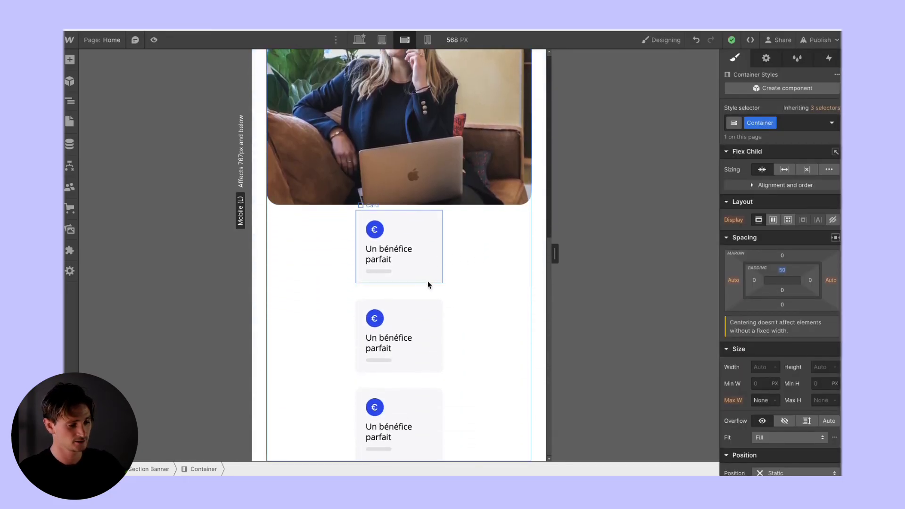
click(428, 291)
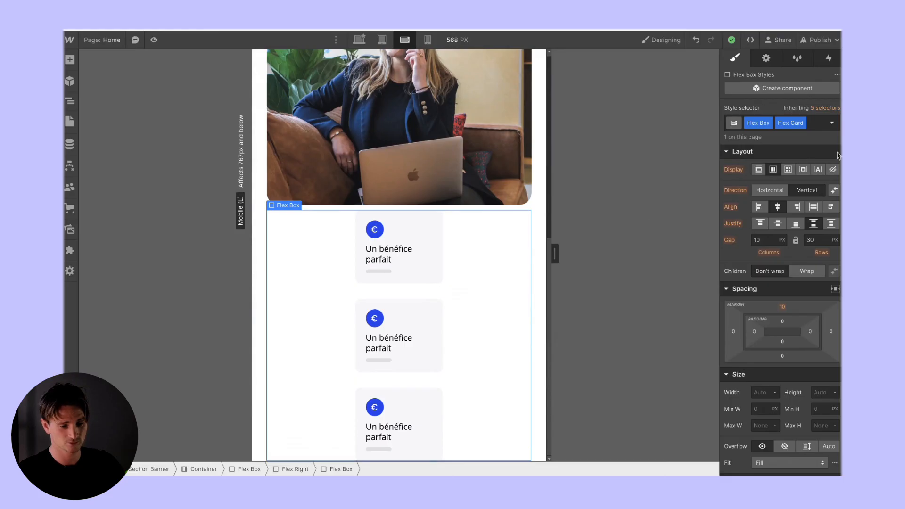
click(770, 190)
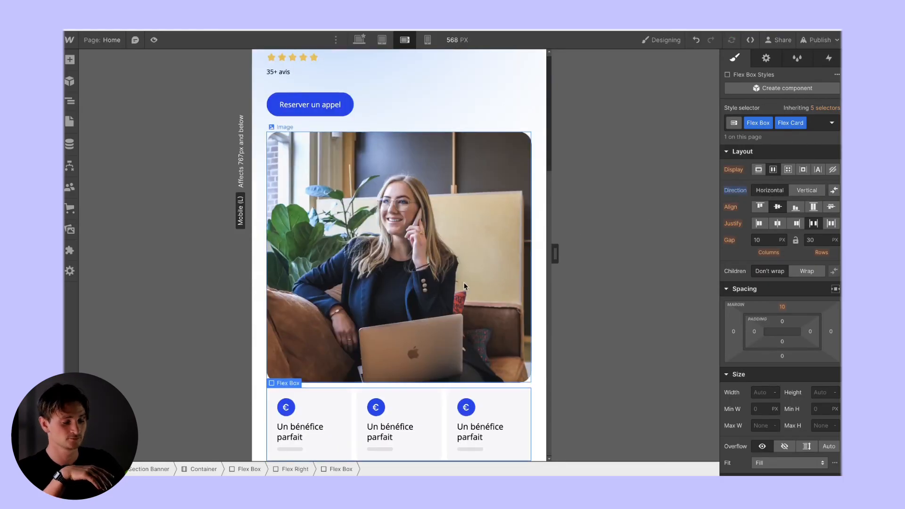
scroll(408, 379, up, 4)
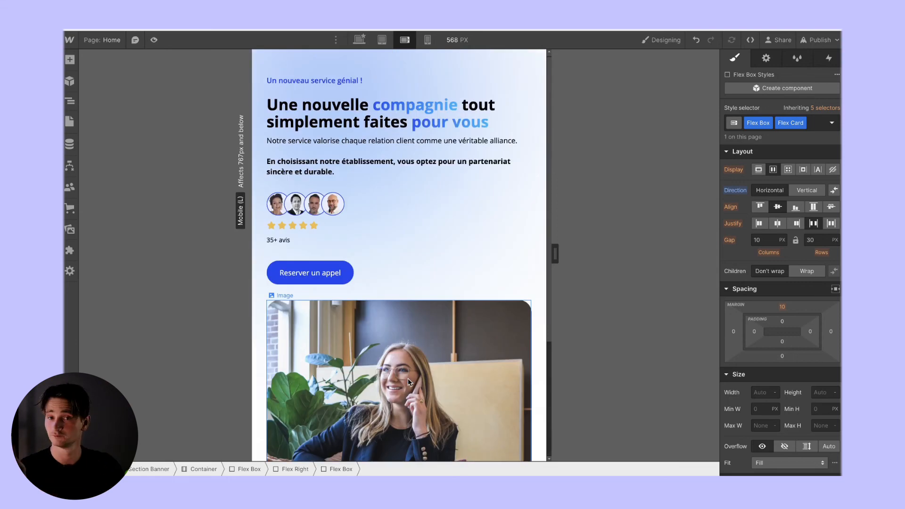
click(427, 40)
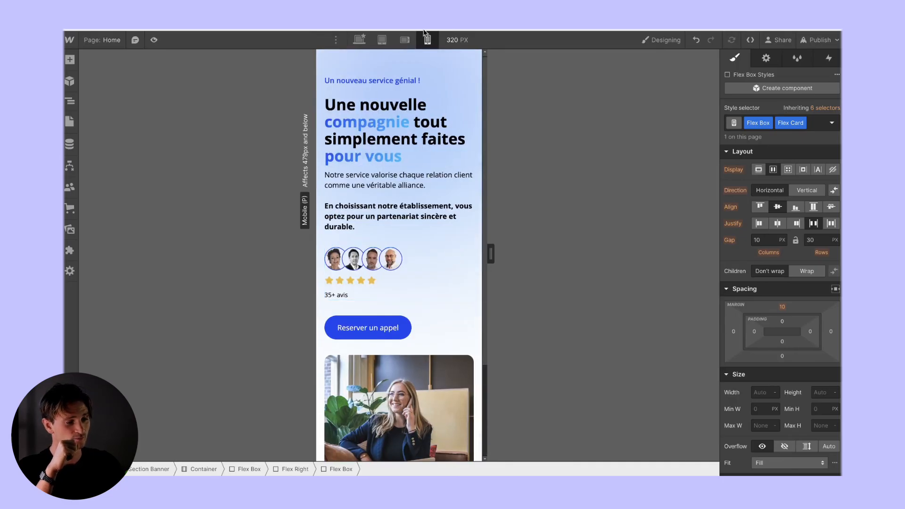
Return to the desktop breakpoint and set the Section Banner's overflow to hidden
click(359, 39)
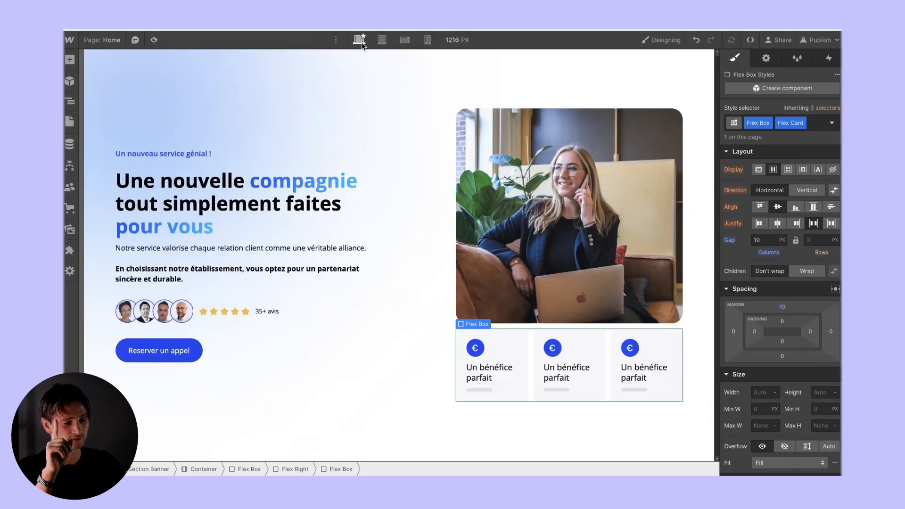
click(393, 56)
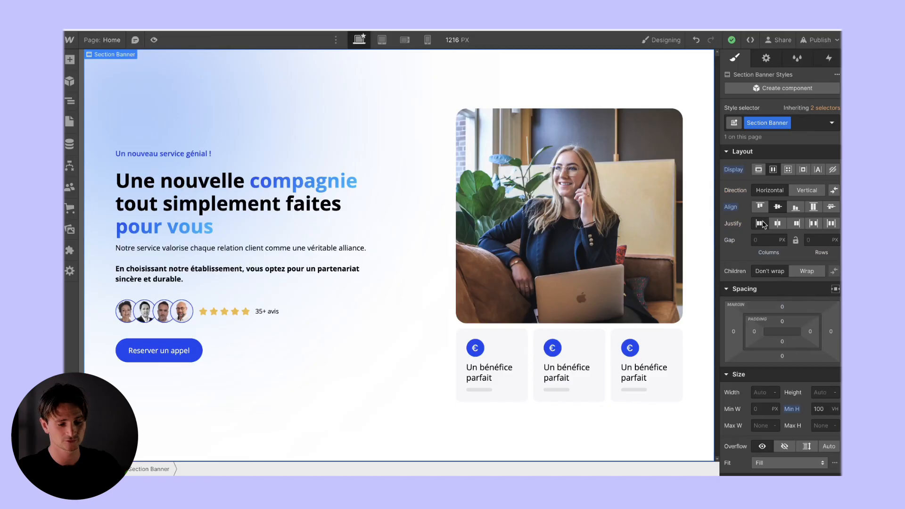
scroll(781, 335, down, 3)
click(783, 334)
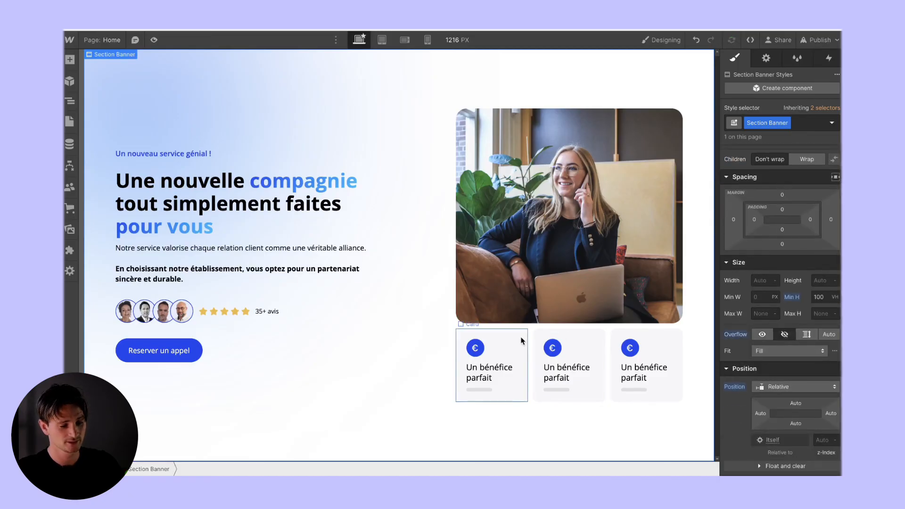